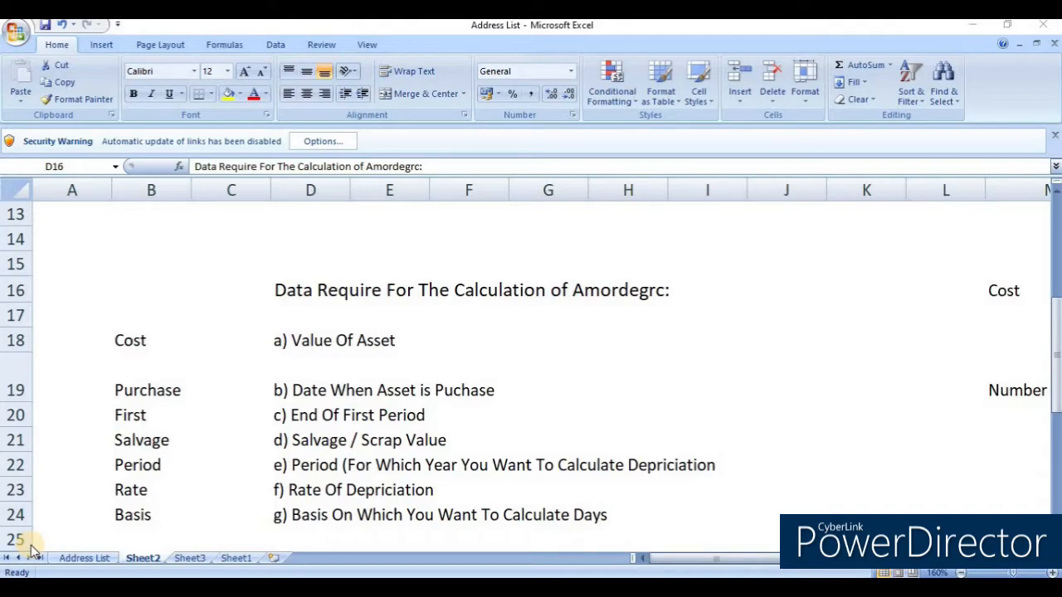
Step: Examine the title banner on Sheet2 that lists the financial functions for calculating depreciation
{"action": "scroll", "coordinate": [31, 545], "scroll_direction": "up", "scroll_amount": 4}
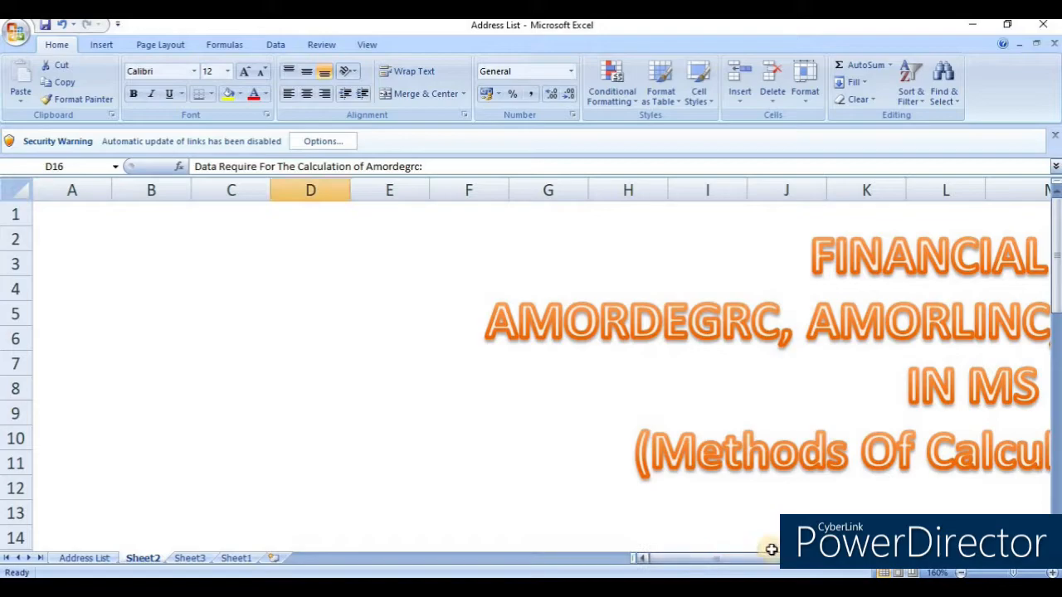
{"action": "left_click_drag", "start_coordinate": [757, 558], "coordinate": [771, 558]}
{"action": "left_click_drag", "start_coordinate": [844, 571], "coordinate": [844, 571]}
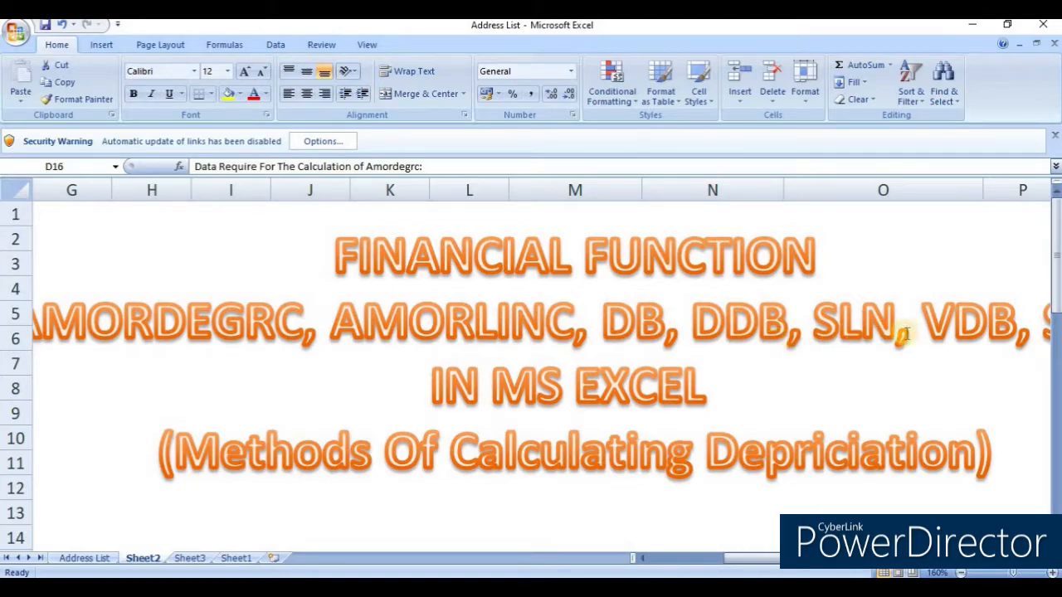
{"action": "mouse_move", "coordinate": [746, 559]}
{"action": "left_mouse_down"}
{"action": "mouse_move", "coordinate": [761, 557]}
{"action": "mouse_move", "coordinate": [718, 562]}
{"action": "mouse_move", "coordinate": [771, 564]}
{"action": "mouse_move", "coordinate": [746, 566]}
{"action": "left_mouse_up"}
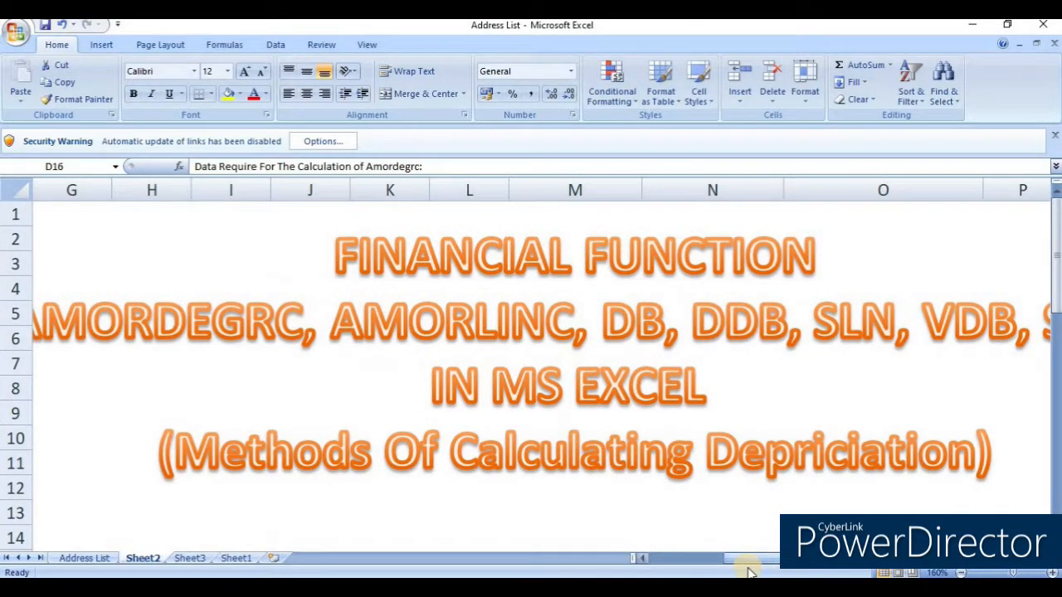
{"action": "left_click", "coordinate": [611, 513]}
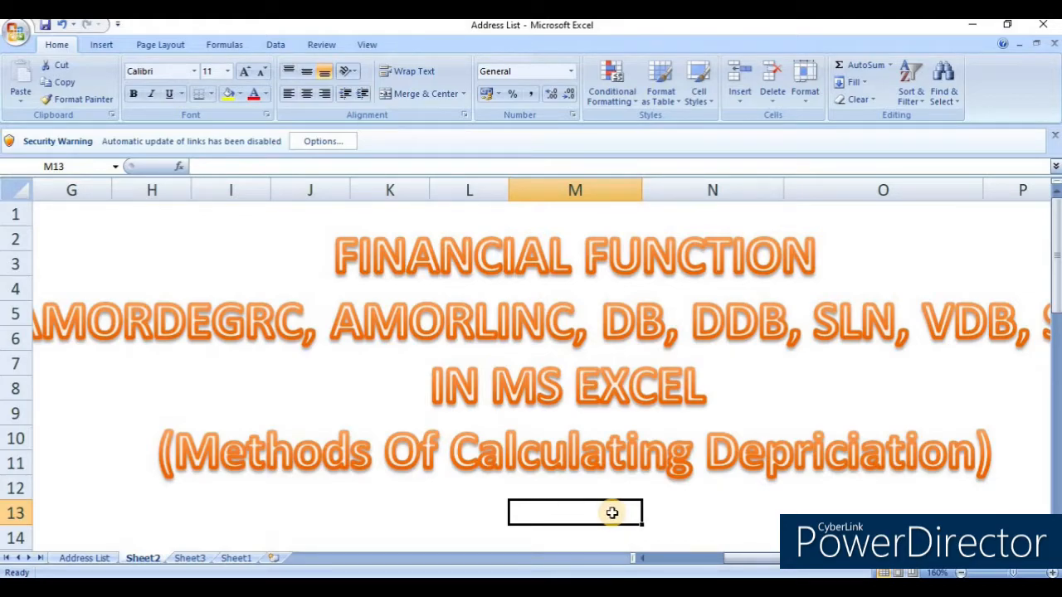
Step: Go to the heading of the data required for the Amordegrc calculation in D16
{"action": "scroll", "coordinate": [612, 513], "scroll_direction": "down", "scroll_amount": 4}
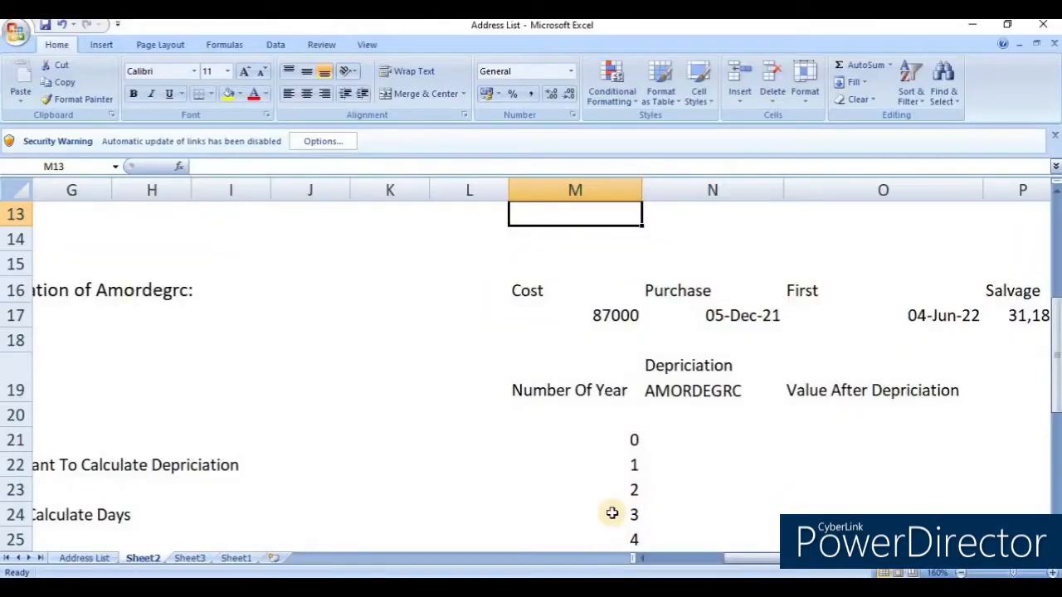
{"action": "left_click", "coordinate": [612, 514]}
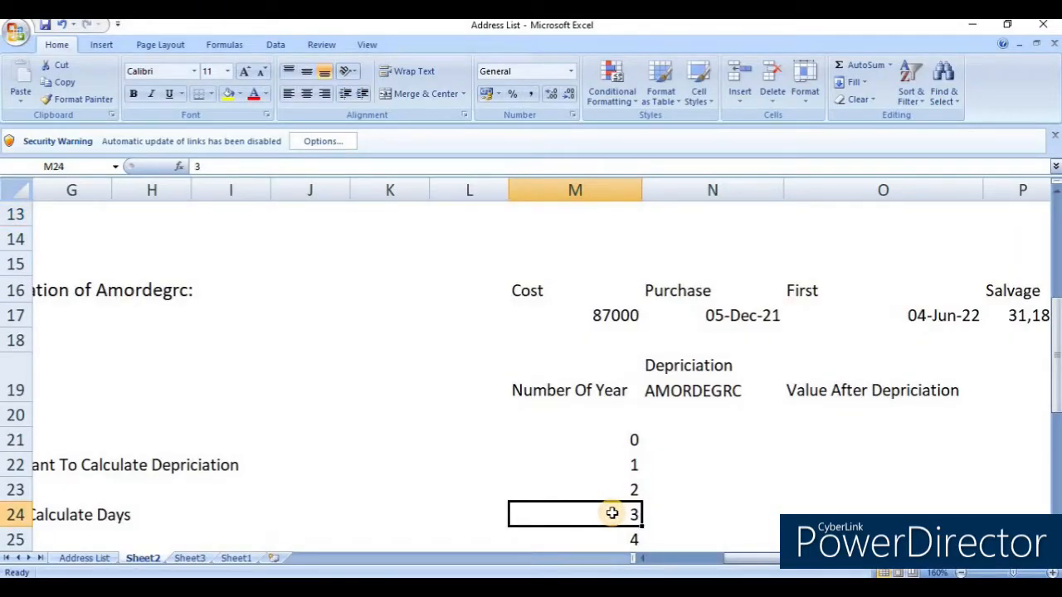
{"action": "key", "text": "ctrl+Left"}
{"action": "key", "text": "Right"}
{"action": "key", "text": "Left"}
{"action": "key", "text": "Left"}
{"action": "key", "text": "Left"}
{"action": "key", "text": "Right"}
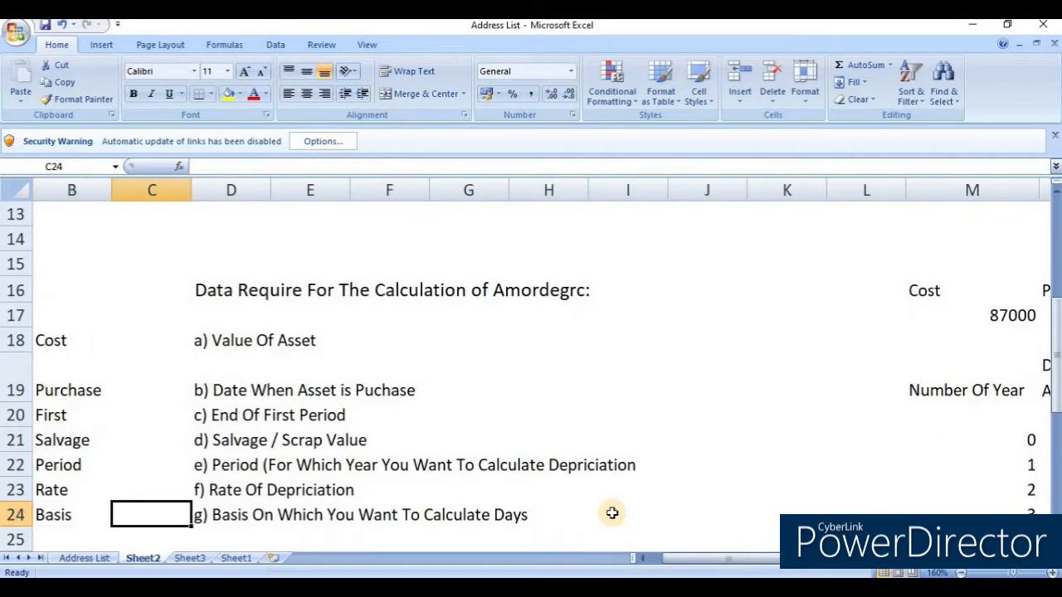
{"action": "key", "text": "Left"}
{"action": "key", "text": "Left"}
{"action": "key", "text": "Right"}
{"action": "key", "text": "Right"}
{"action": "key", "text": "Right"}
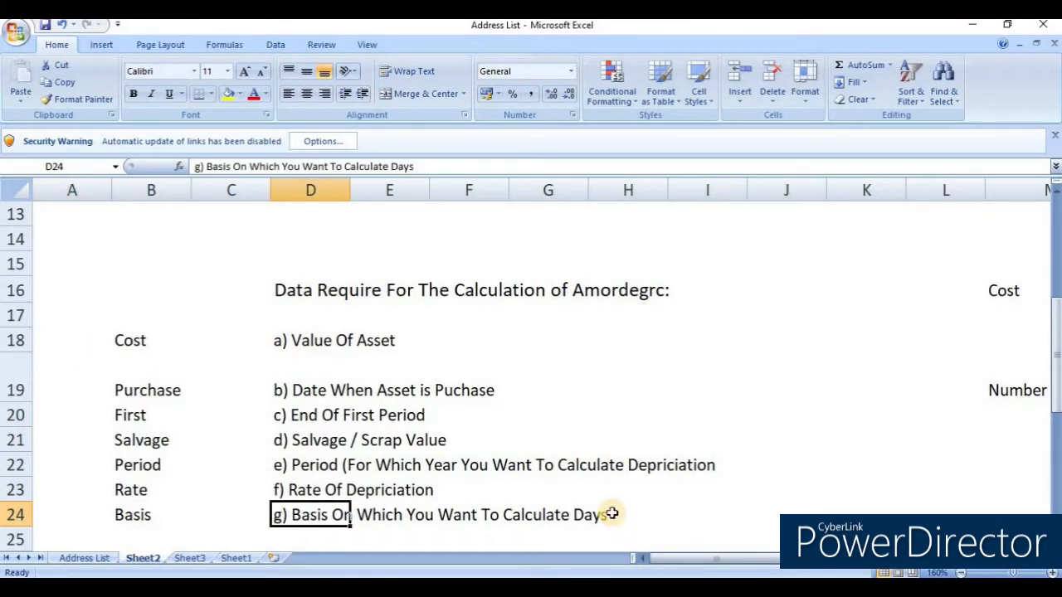
{"action": "key", "text": "ctrl+Up"}
{"action": "key", "text": "Up"}
{"action": "key", "text": "Up"}
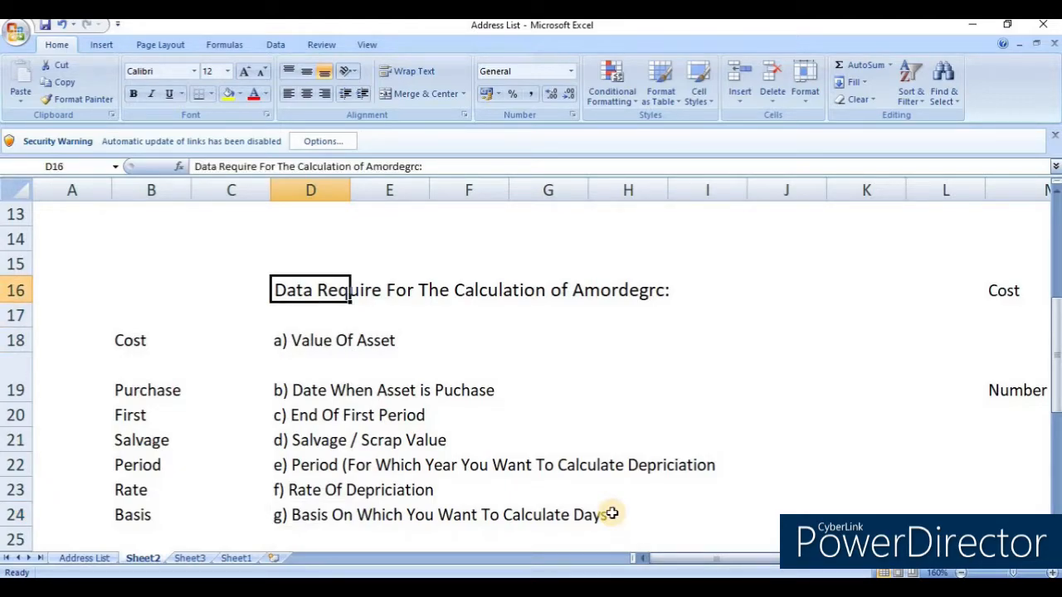
Step: Read the Cost and Purchase arguments with their descriptions in rows 18 and 19 of the Amordegrc list
{"action": "key", "text": "Down"}
{"action": "key", "text": "Down"}
{"action": "key", "text": "Left"}
{"action": "key", "text": "Left"}
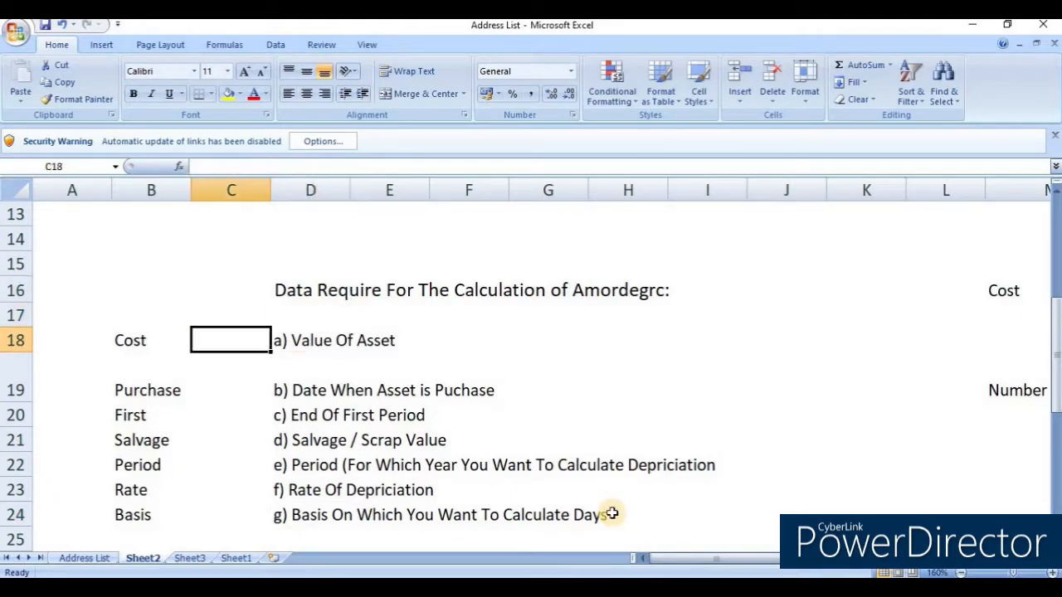
{"action": "key", "text": "Right"}
{"action": "key", "text": "Right"}
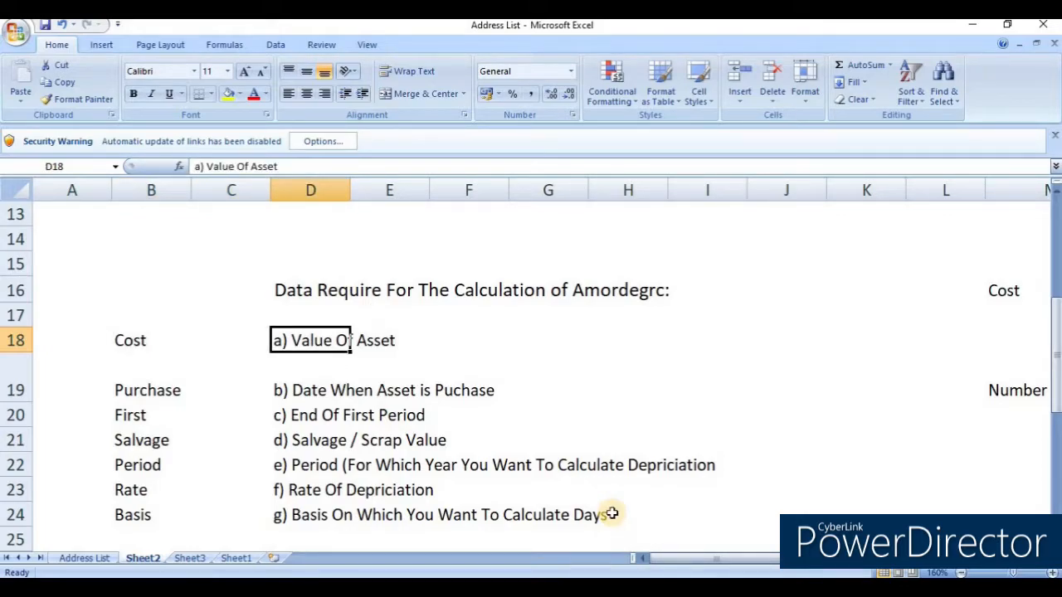
{"action": "key", "text": "Down"}
{"action": "key", "text": "Left"}
{"action": "key", "text": "Left"}
{"action": "key", "text": "Right"}
{"action": "key", "text": "Right"}
{"action": "key", "text": "Right"}
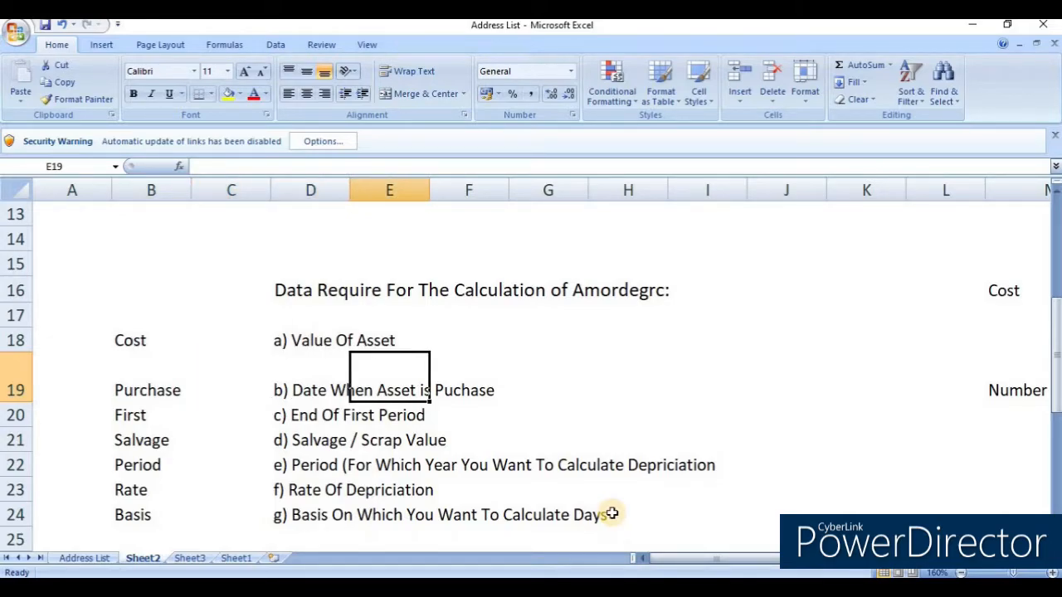
{"action": "key", "text": "Left"}
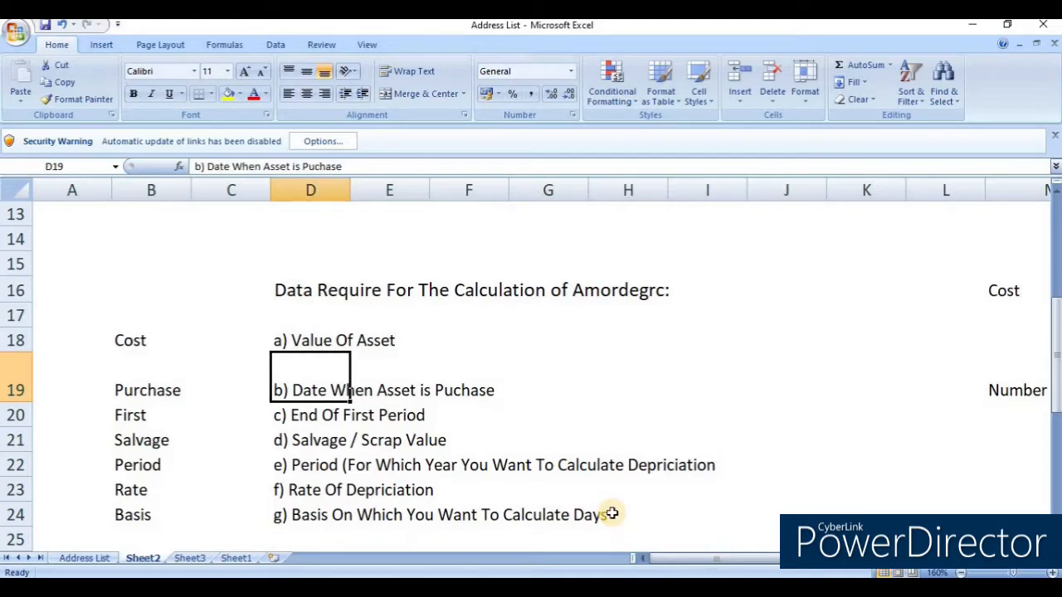
Step: Read the First argument and its end-of-first-period description in row 20
{"action": "key", "text": "Down"}
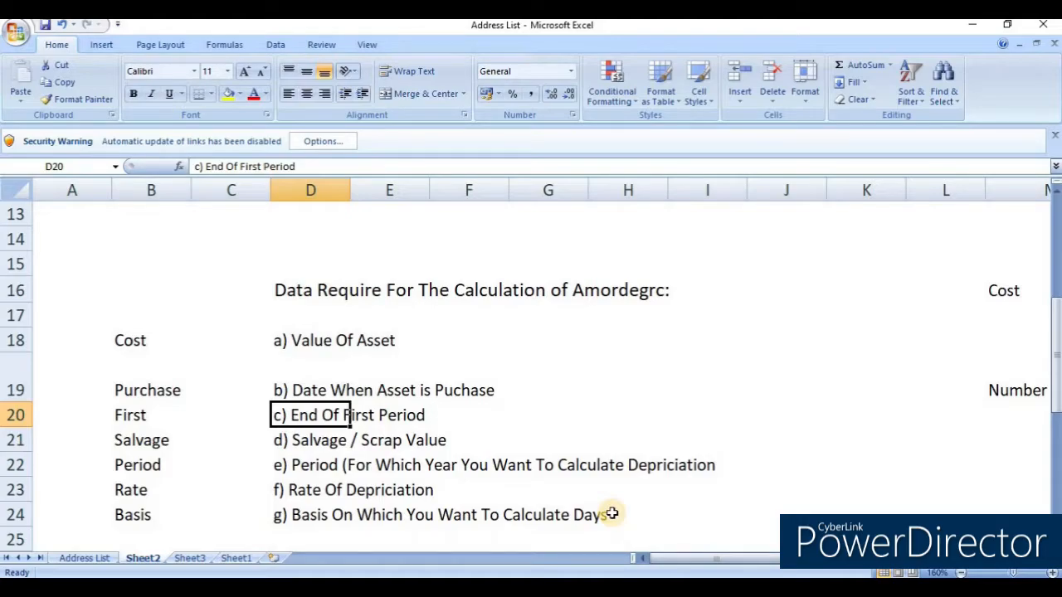
{"action": "key", "text": "Left"}
{"action": "key", "text": "Left"}
{"action": "key", "text": "Right"}
{"action": "key", "text": "Right"}
{"action": "key", "text": "Left"}
{"action": "key", "text": "Left"}
{"action": "key", "text": "Left"}
{"action": "key", "text": "Right"}
{"action": "key", "text": "Right"}
{"action": "key", "text": "Right"}
{"action": "key", "text": "Right"}
{"action": "key", "text": "Left"}
{"action": "scroll", "coordinate": [611, 513], "scroll_direction": "down", "scroll_amount": 1}
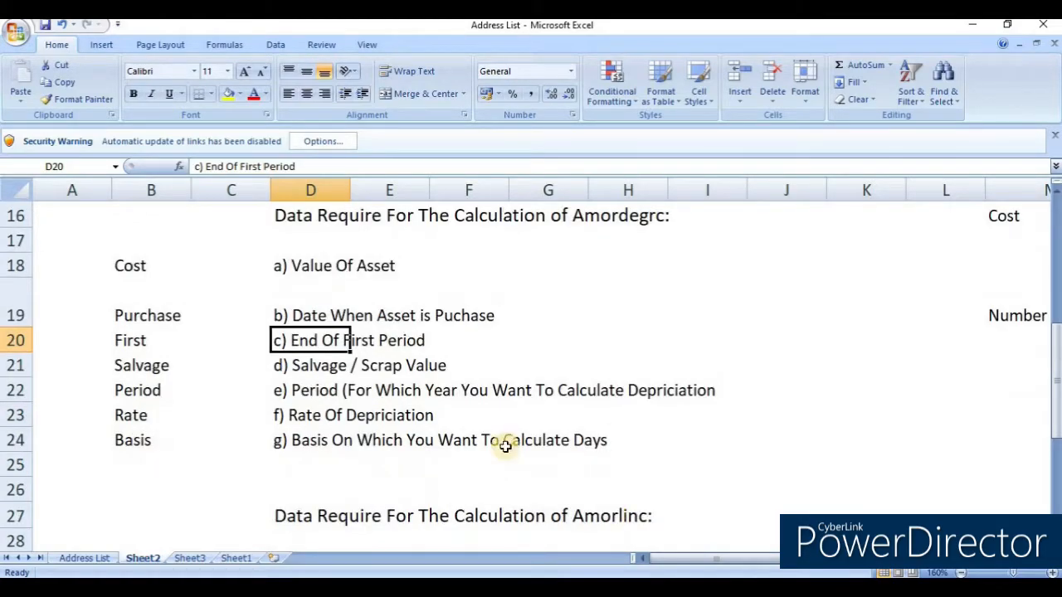
Step: Read the Salvage, Period, Rate and Basis arguments with their descriptions in rows 21 to 24
{"action": "left_click", "coordinate": [315, 366]}
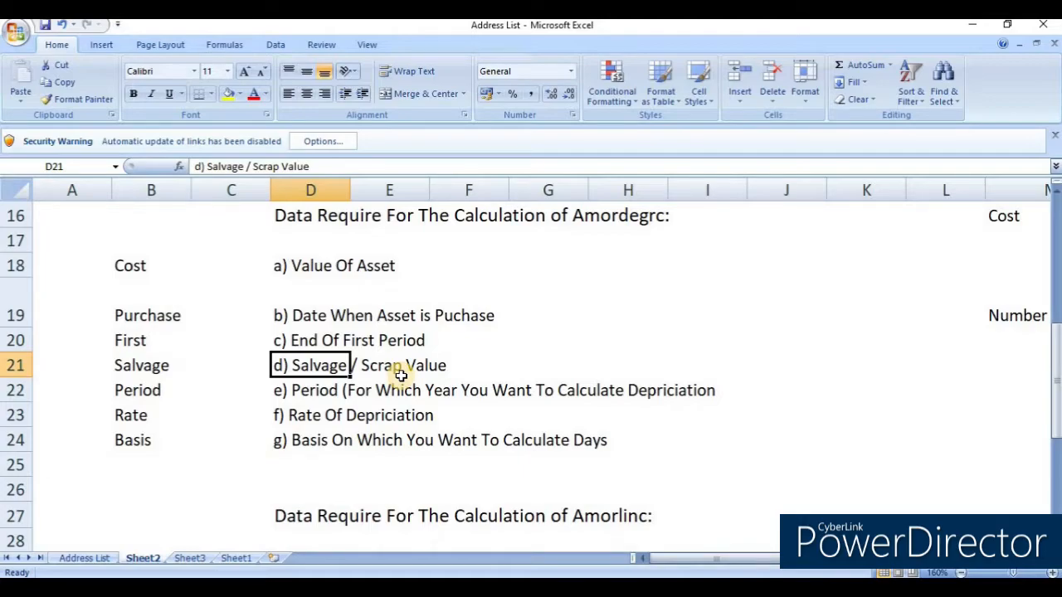
{"action": "left_click", "coordinate": [296, 395]}
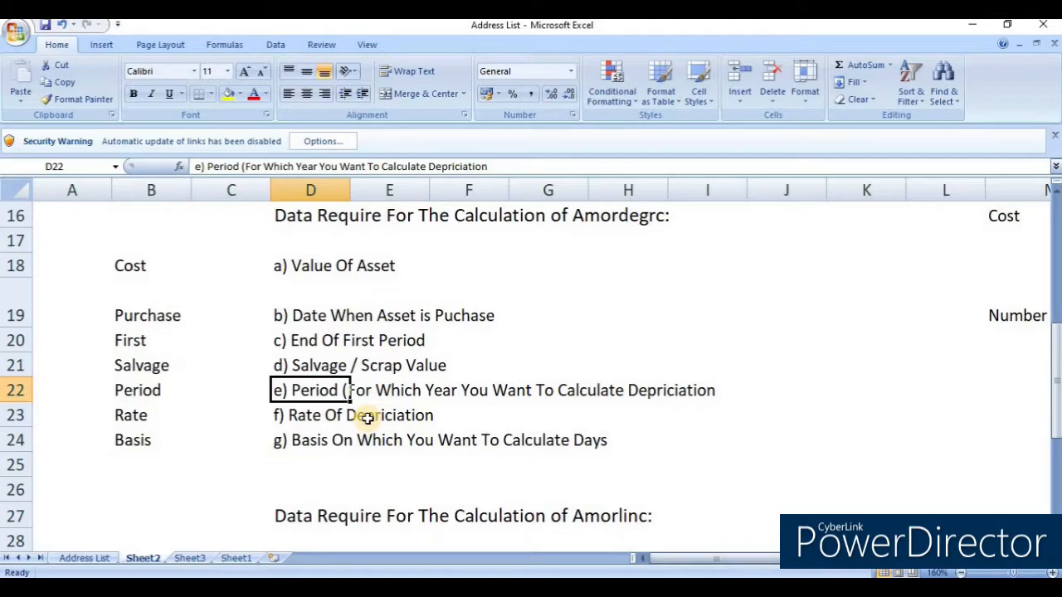
{"action": "left_click", "coordinate": [135, 416]}
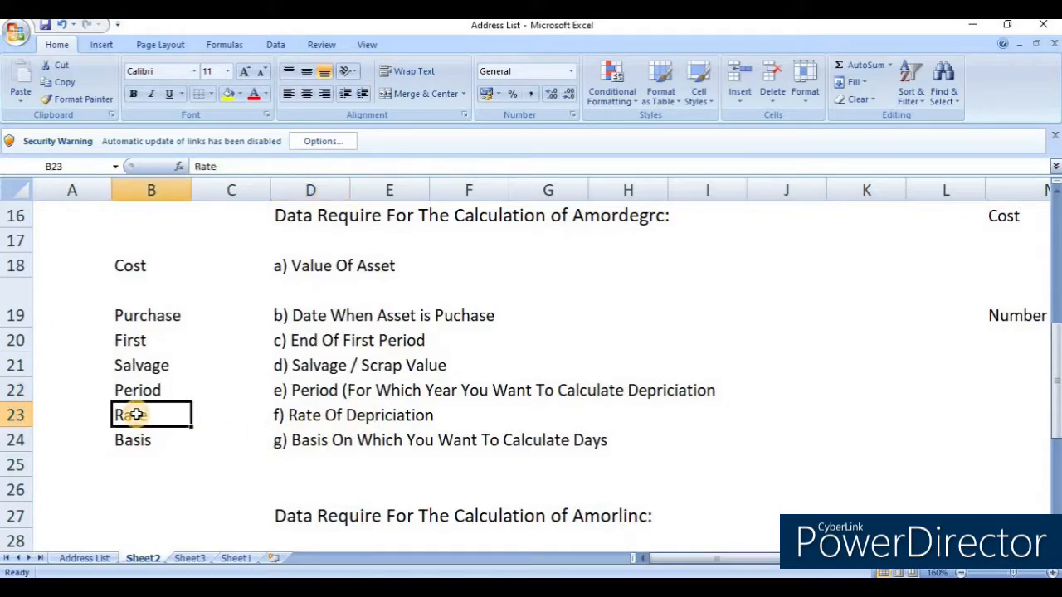
{"action": "left_click", "coordinate": [344, 414]}
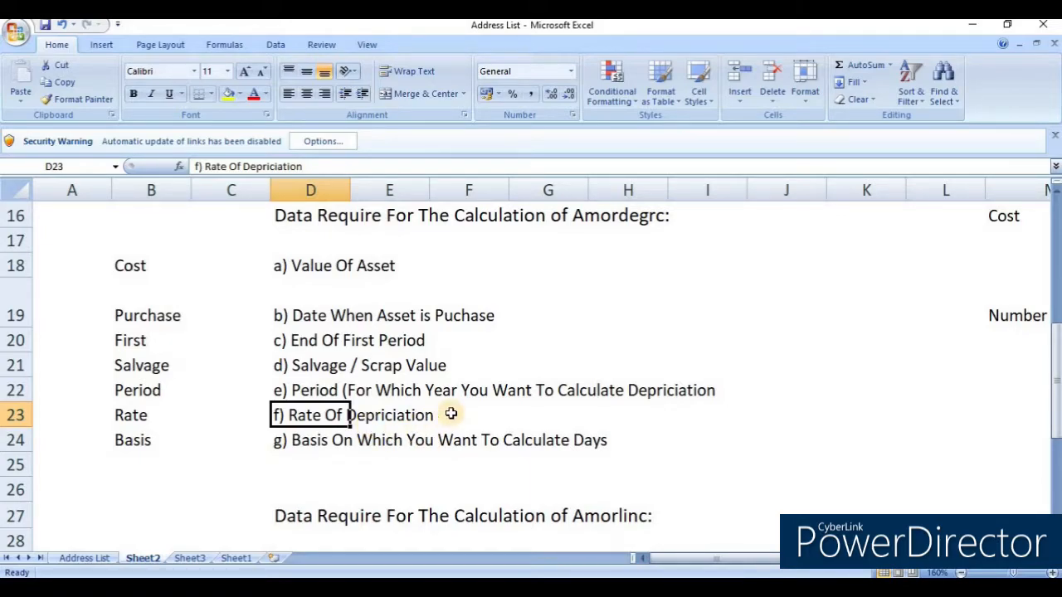
{"action": "left_click", "coordinate": [136, 441]}
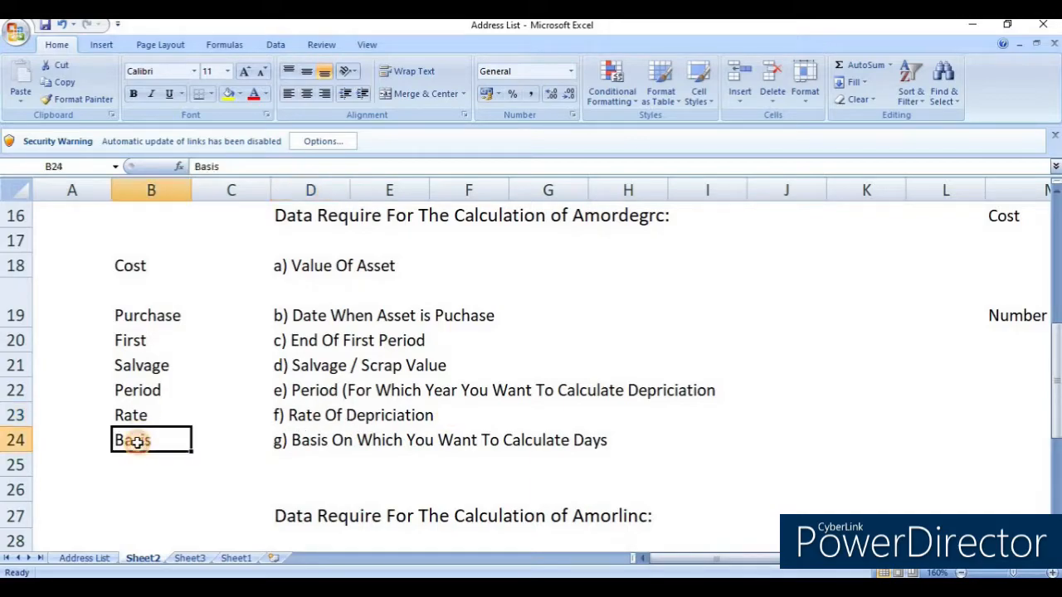
{"action": "left_click", "coordinate": [451, 472]}
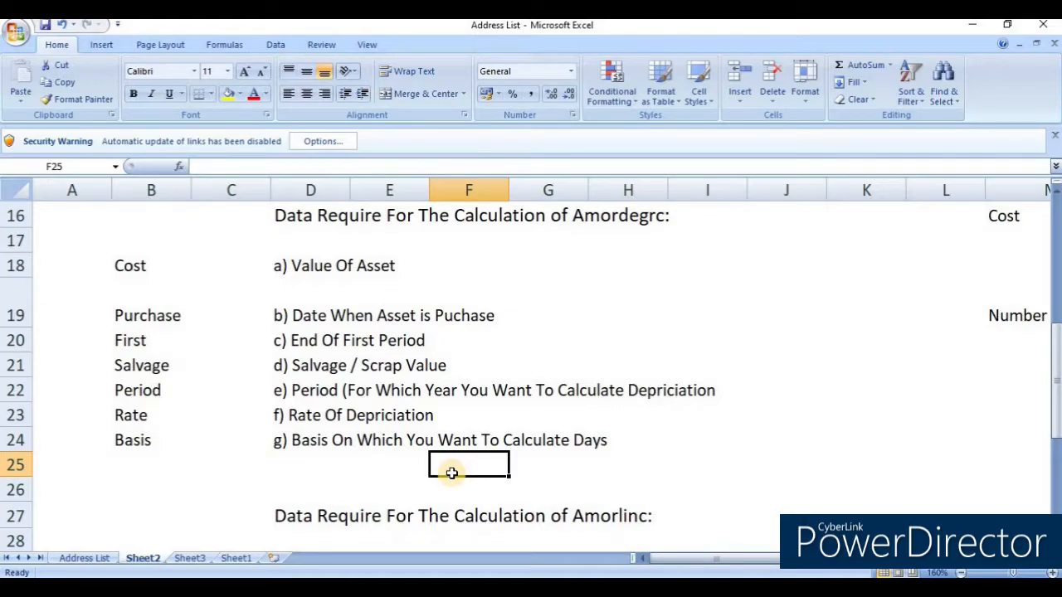
Step: Go from the Basis description in D24 across to the depreciation table beginning in column M
{"action": "key", "text": "Up"}
{"action": "key", "text": "Left"}
{"action": "key", "text": "Left"}
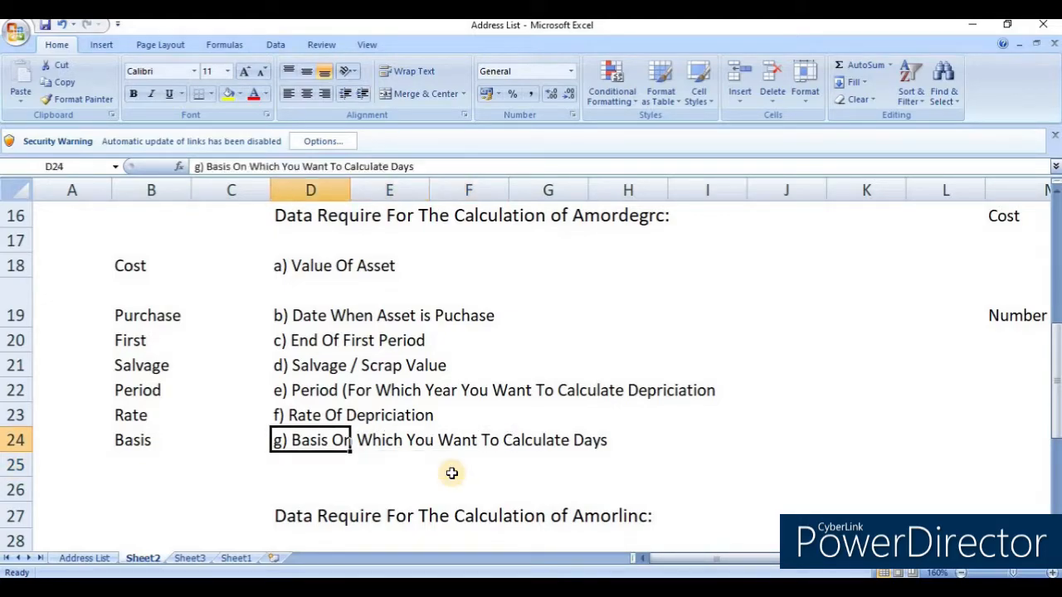
{"action": "key", "text": "ctrl+Right"}
{"action": "key", "text": "Right"}
{"action": "key", "text": "Right"}
{"action": "key", "text": "Right"}
{"action": "key", "text": "Right"}
{"action": "key", "text": "Left"}
{"action": "key", "text": "Left"}
{"action": "key", "text": "Left"}
{"action": "key", "text": "Left"}
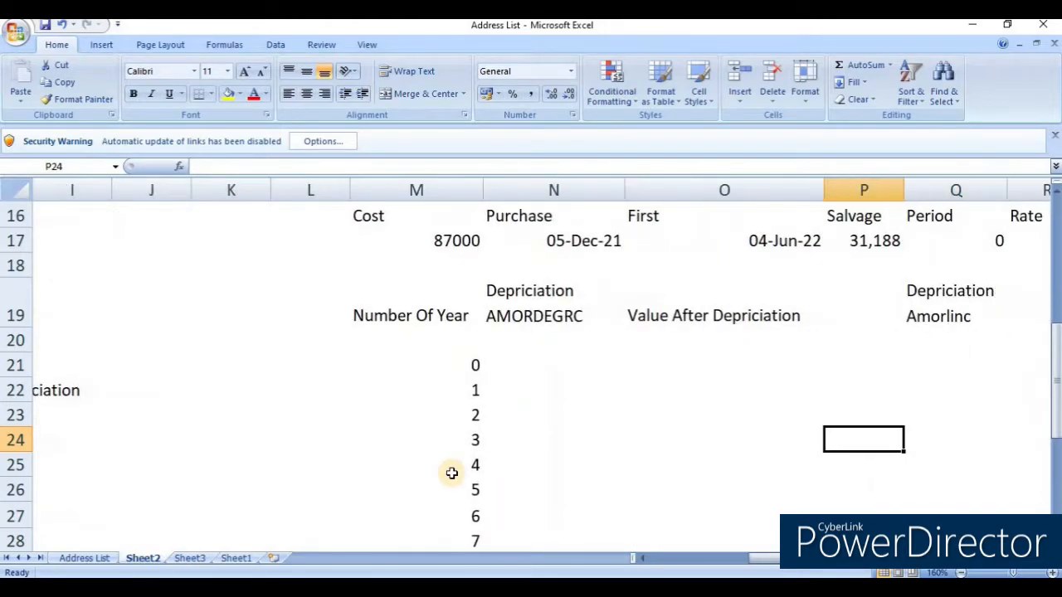
Step: Examine the input values in row 17, from the purchase and first period dates to the salvage value
{"action": "key", "text": "Up"}
{"action": "scroll", "coordinate": [455, 480], "scroll_direction": "up", "scroll_amount": 2}
{"action": "key", "text": "Up"}
{"action": "key", "text": "Up"}
{"action": "key", "text": "Up"}
{"action": "key", "text": "Up"}
{"action": "key", "text": "Up"}
{"action": "key", "text": "Down"}
{"action": "key", "text": "Down"}
{"action": "key", "text": "Down"}
{"action": "key", "text": "Down"}
{"action": "key", "text": "Down"}
{"action": "key", "text": "Down"}
{"action": "key", "text": "Right"}
{"action": "key", "text": "Right"}
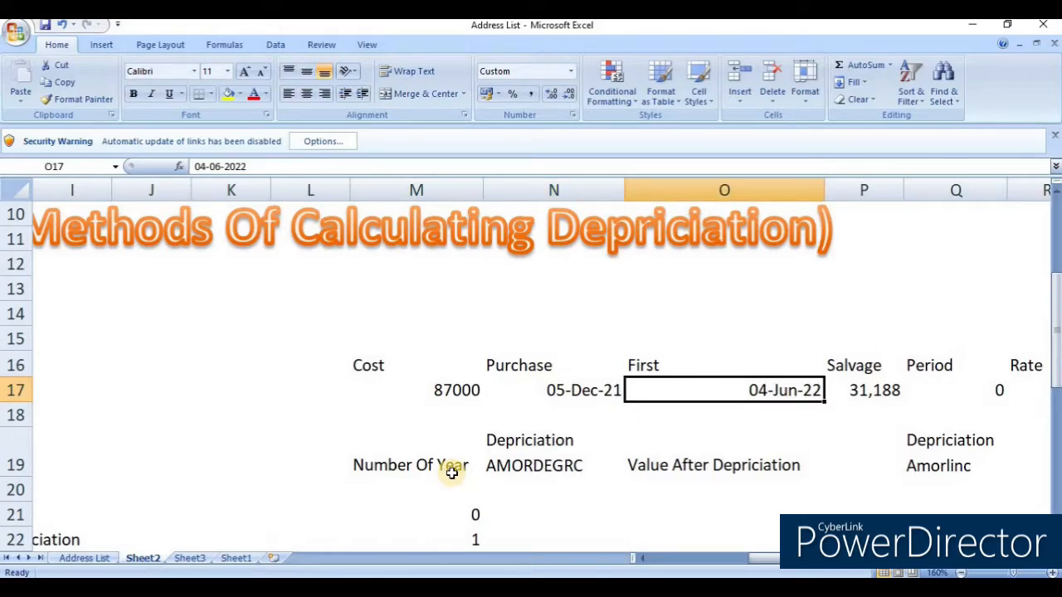
{"action": "key", "text": "Right"}
{"action": "key", "text": "Right"}
{"action": "key", "text": "Right"}
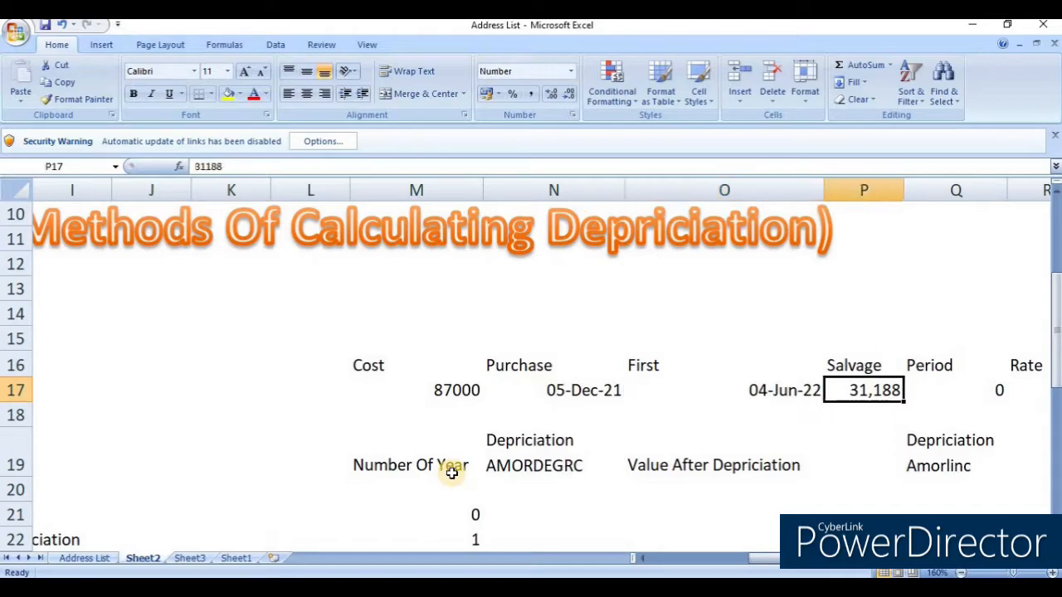
{"action": "key", "text": "Left"}
{"action": "key", "text": "Left"}
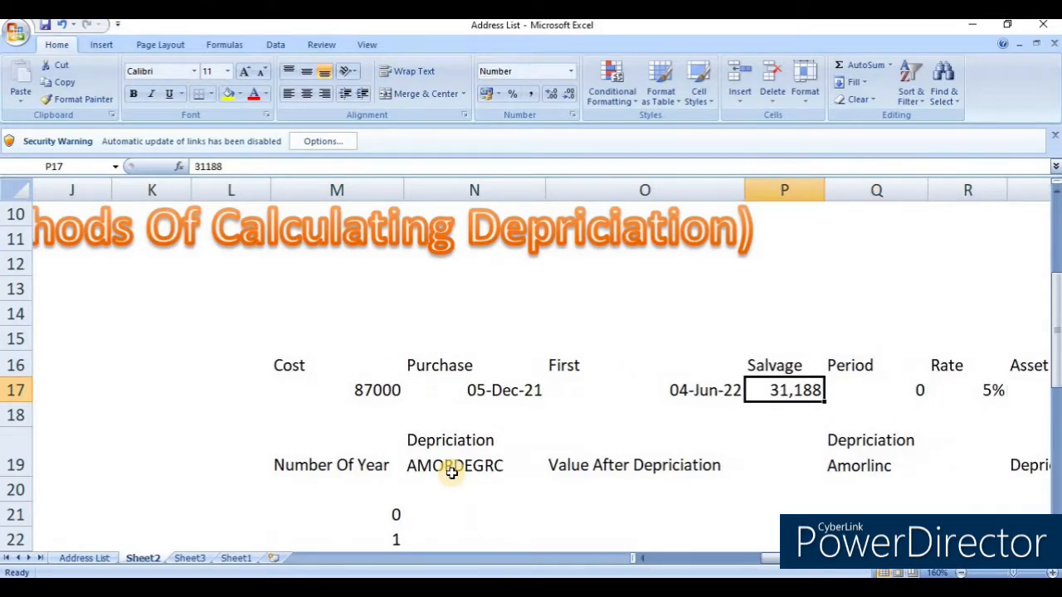
Step: Examine the Number Of Year column in the depreciation table, below the Cost value
{"action": "key", "text": "Right"}
{"action": "key", "text": "Left"}
{"action": "key", "text": "Left"}
{"action": "key", "text": "Left"}
{"action": "key", "text": "Left"}
{"action": "key", "text": "Left"}
{"action": "key", "text": "Down"}
{"action": "key", "text": "Down"}
{"action": "key", "text": "Down"}
{"action": "key", "text": "Down"}
{"action": "key", "text": "Down"}
{"action": "key", "text": "Down"}
{"action": "key", "text": "Right"}
{"action": "key", "text": "Right"}
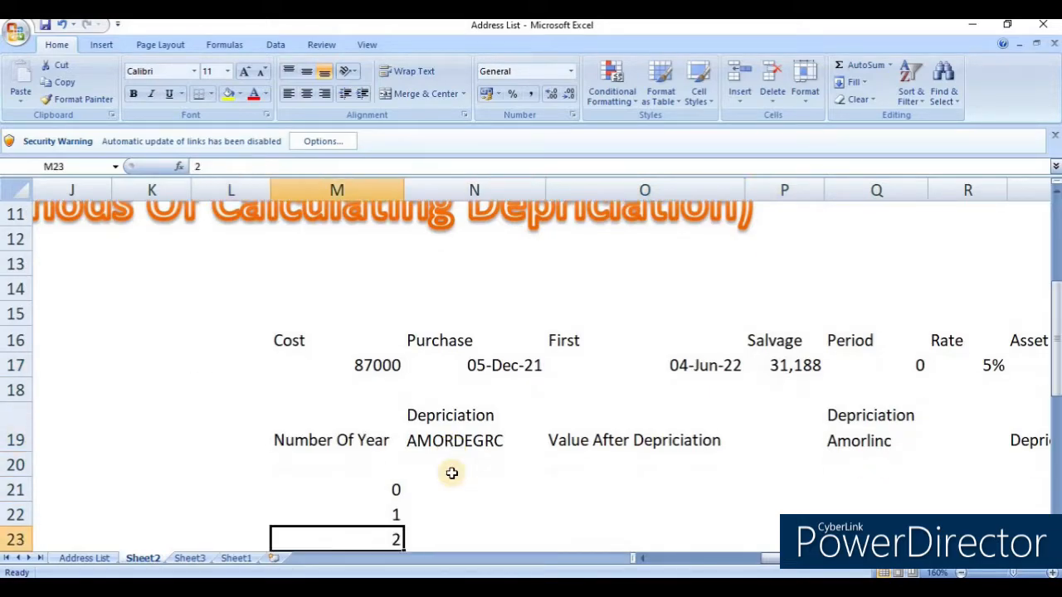
{"action": "key", "text": "Left"}
{"action": "key", "text": "Down"}
{"action": "key", "text": "Down"}
{"action": "key", "text": "Down"}
{"action": "key", "text": "Up"}
{"action": "key", "text": "Up"}
{"action": "key", "text": "Up"}
{"action": "key", "text": "Up"}
{"action": "key", "text": "Up"}
{"action": "key", "text": "Up"}
{"action": "key", "text": "Up"}
{"action": "key", "text": "Up"}
{"action": "key", "text": "Up"}
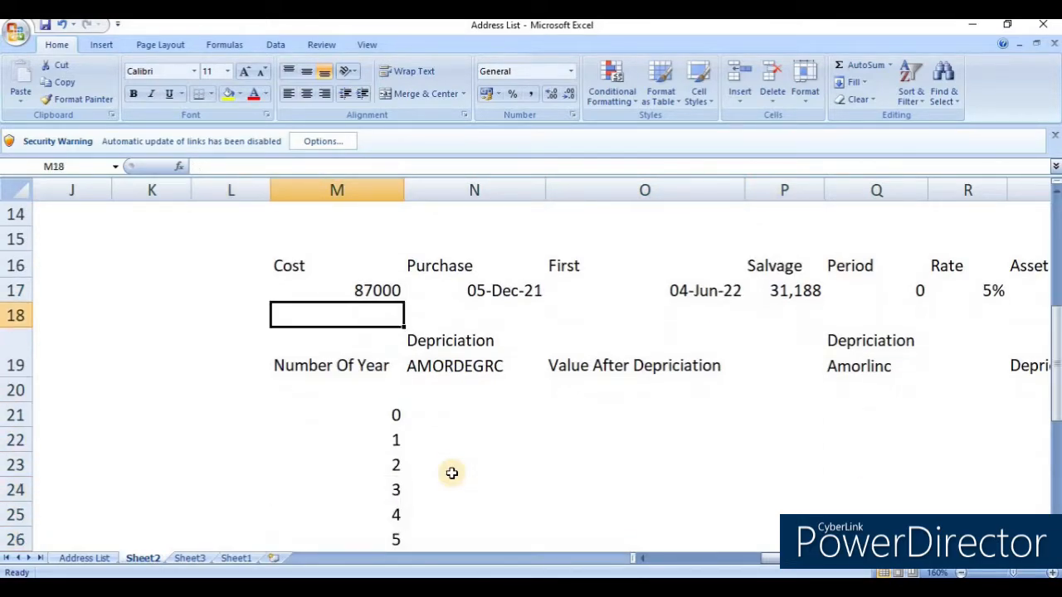
Step: Examine the salvage, period, rate and asset life inputs in rows 16 and 17
{"action": "key", "text": "Right"}
{"action": "key", "text": "Right"}
{"action": "key", "text": "Right"}
{"action": "key", "text": "Right"}
{"action": "key", "text": "Right"}
{"action": "key", "text": "Right"}
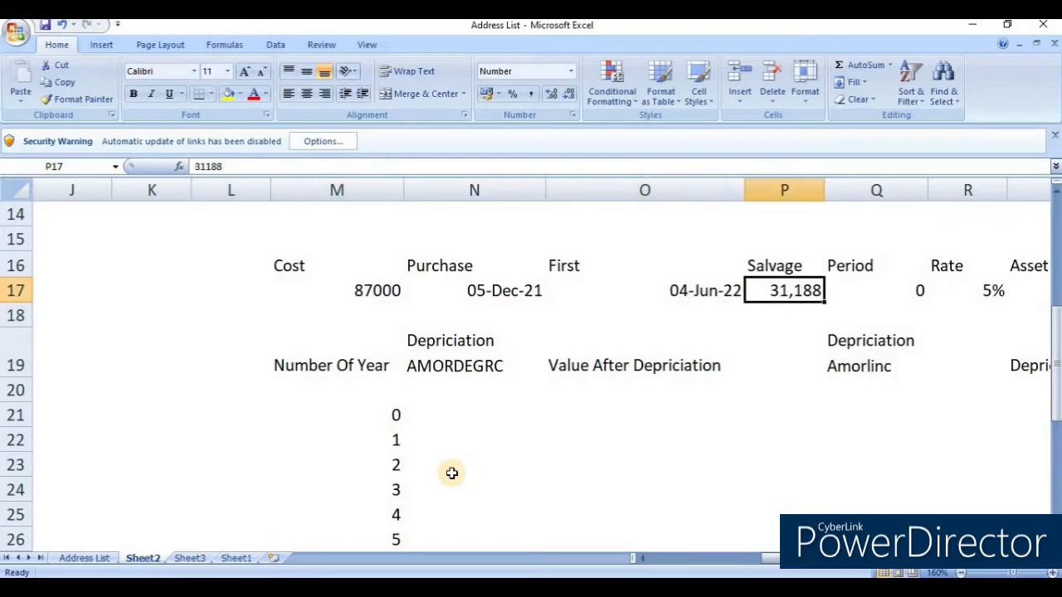
{"action": "key", "text": "Left"}
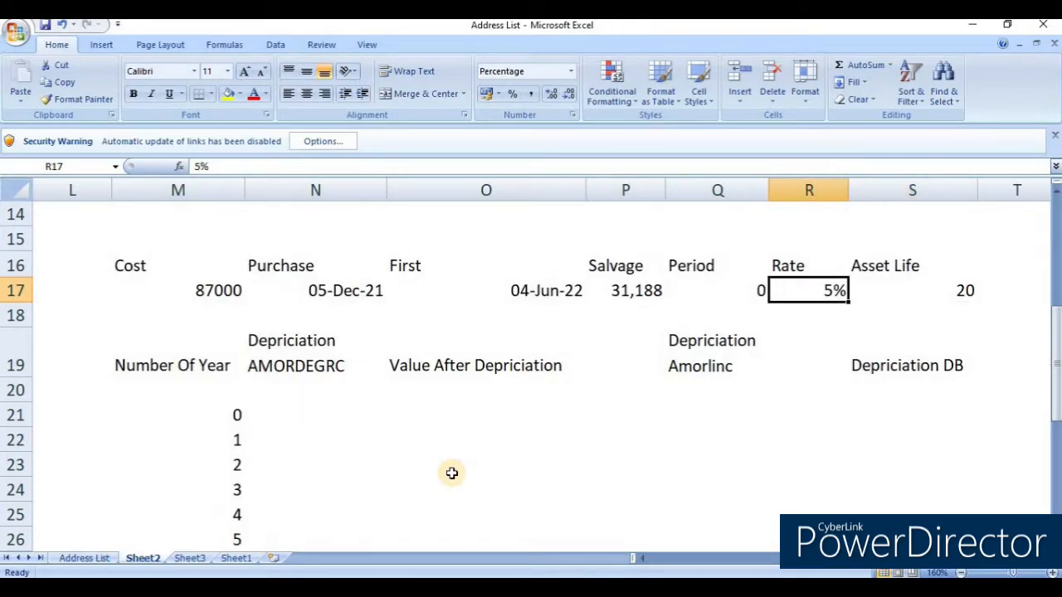
{"action": "key", "text": "Right"}
{"action": "key", "text": "Up"}
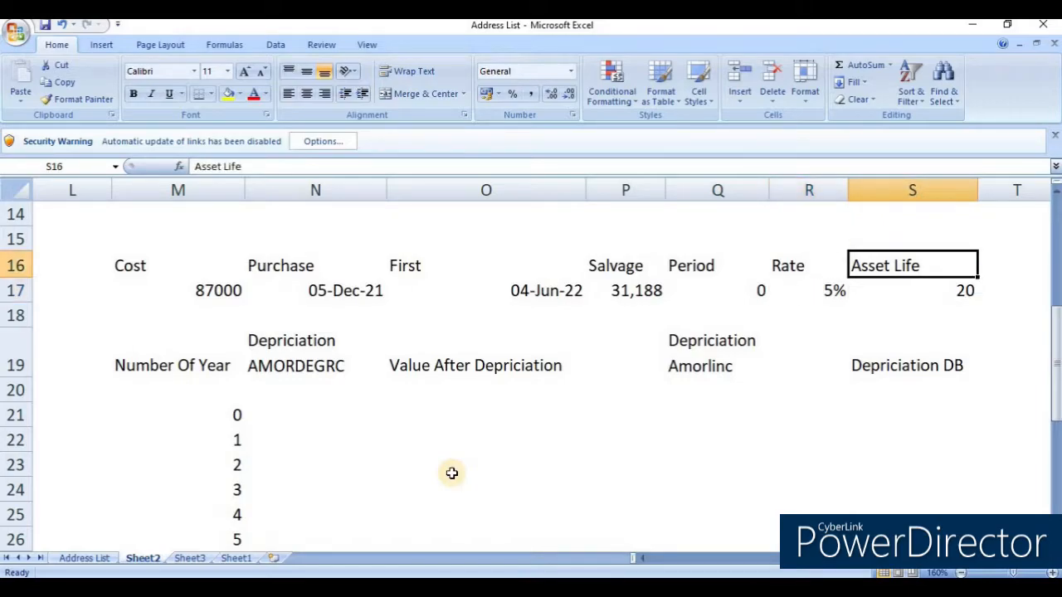
{"action": "key", "text": "Left"}
{"action": "key", "text": "Left"}
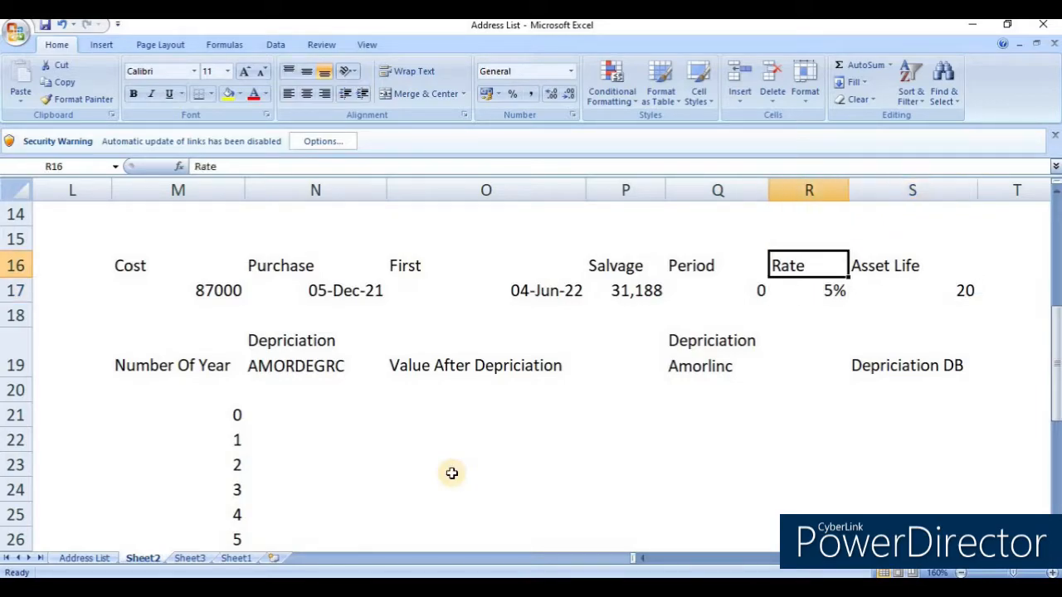
Step: Select cell N21 for year 0 in the Depriciation AMORDEGRC column
{"action": "key", "text": "Down"}
{"action": "key", "text": "Down"}
{"action": "key", "text": "Down"}
{"action": "key", "text": "Down"}
{"action": "key", "text": "Left"}
{"action": "key", "text": "Left"}
{"action": "key", "text": "Left"}
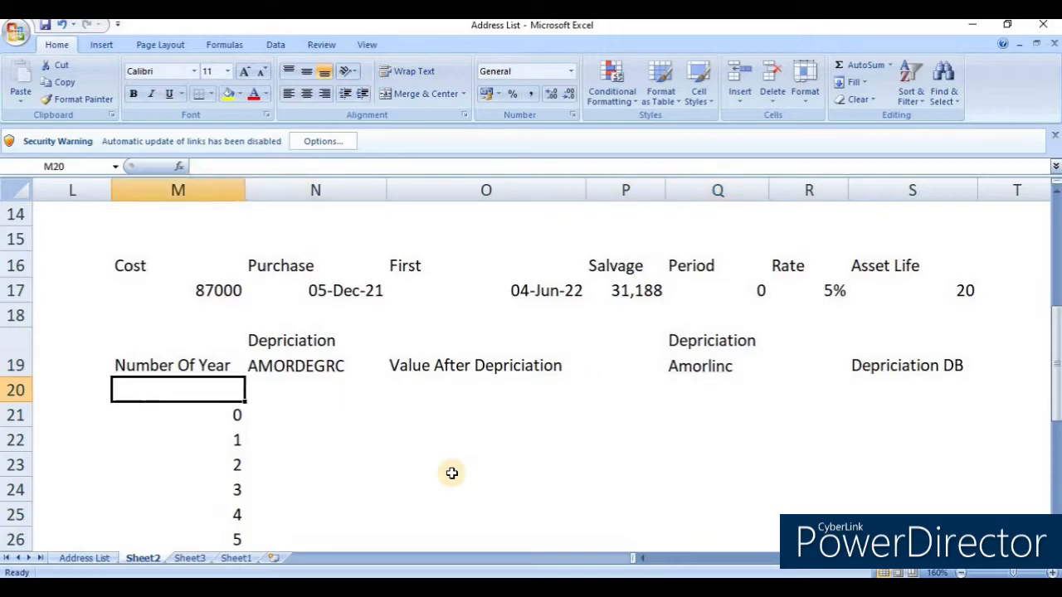
{"action": "key", "text": "Left"}
{"action": "key", "text": "Left"}
{"action": "key", "text": "Left"}
{"action": "key", "text": "Left"}
{"action": "key", "text": "Right"}
{"action": "key", "text": "Right"}
{"action": "key", "text": "Right"}
{"action": "key", "text": "Right"}
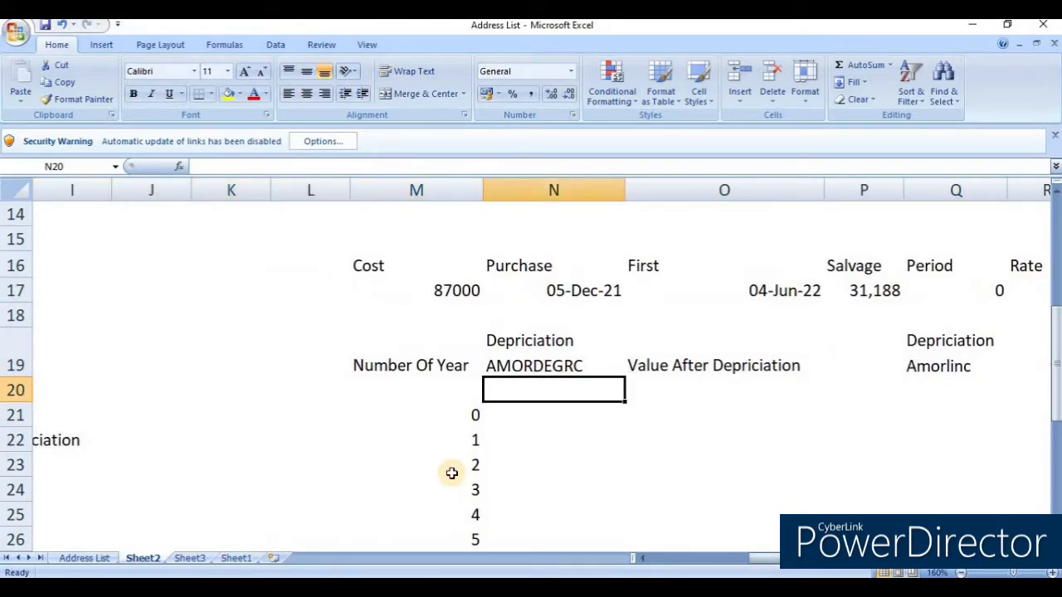
{"action": "key", "text": "Down"}
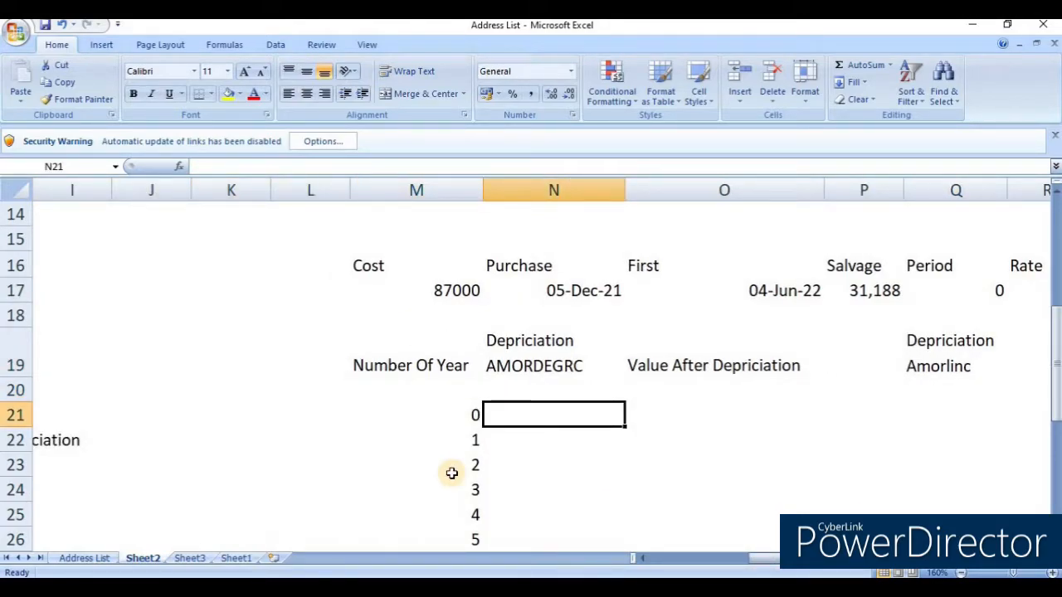
Step: Start an AMORDEGRC formula in N21 with the absolute reference $M$17 as the cost argument
{"action": "type", "text": "="}
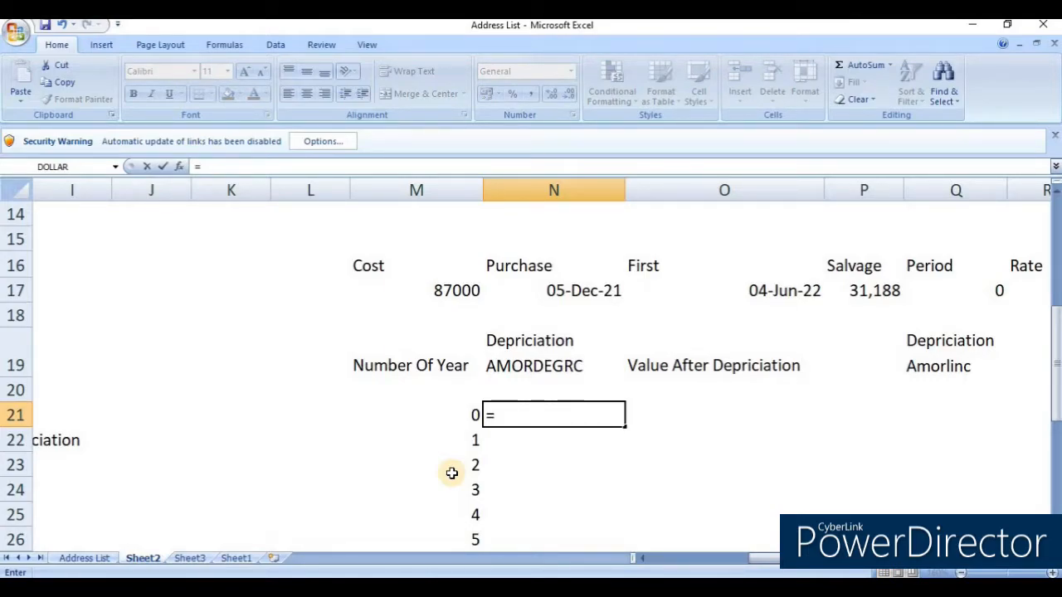
{"action": "type", "text": "am"}
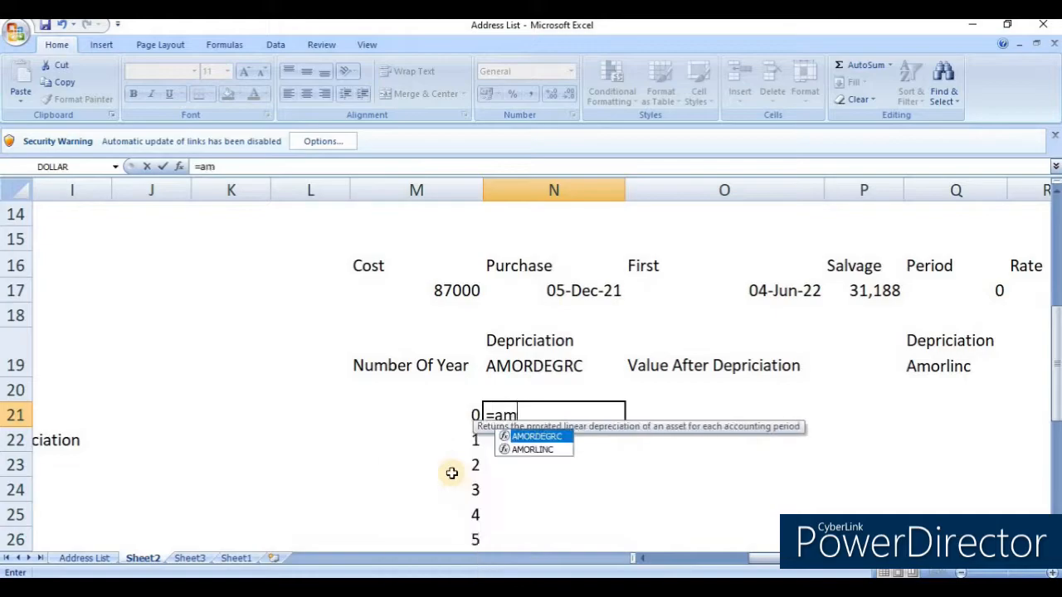
{"action": "type", "text": "or"}
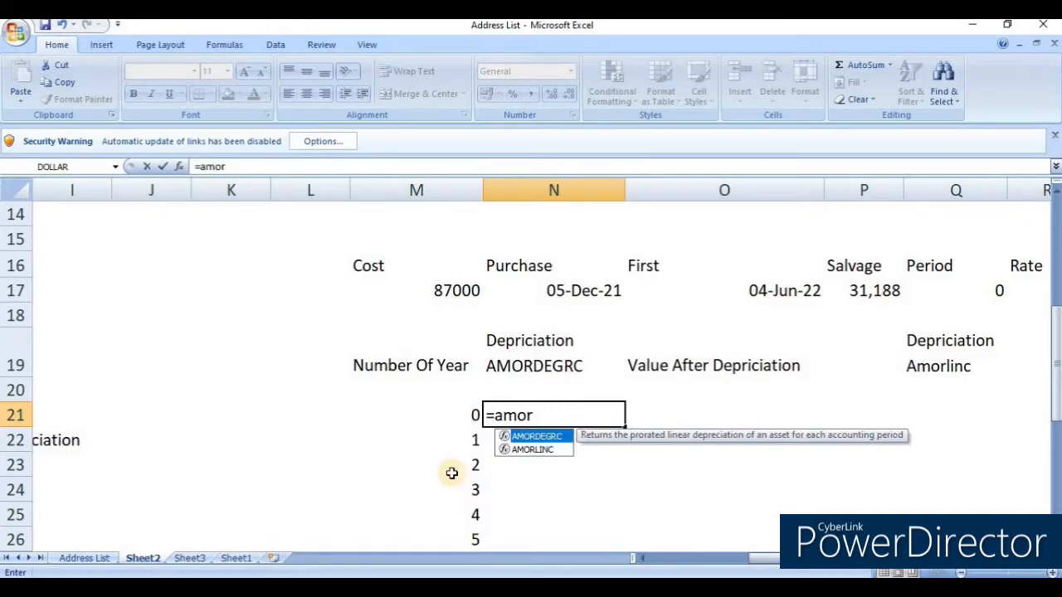
{"action": "key", "text": "Tab"}
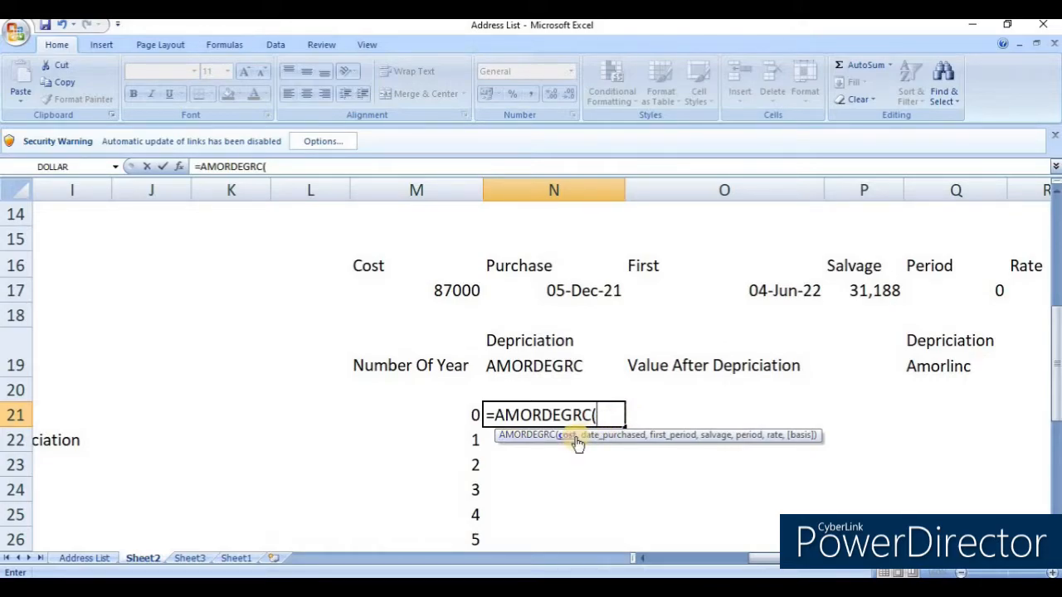
{"action": "left_click", "coordinate": [462, 282]}
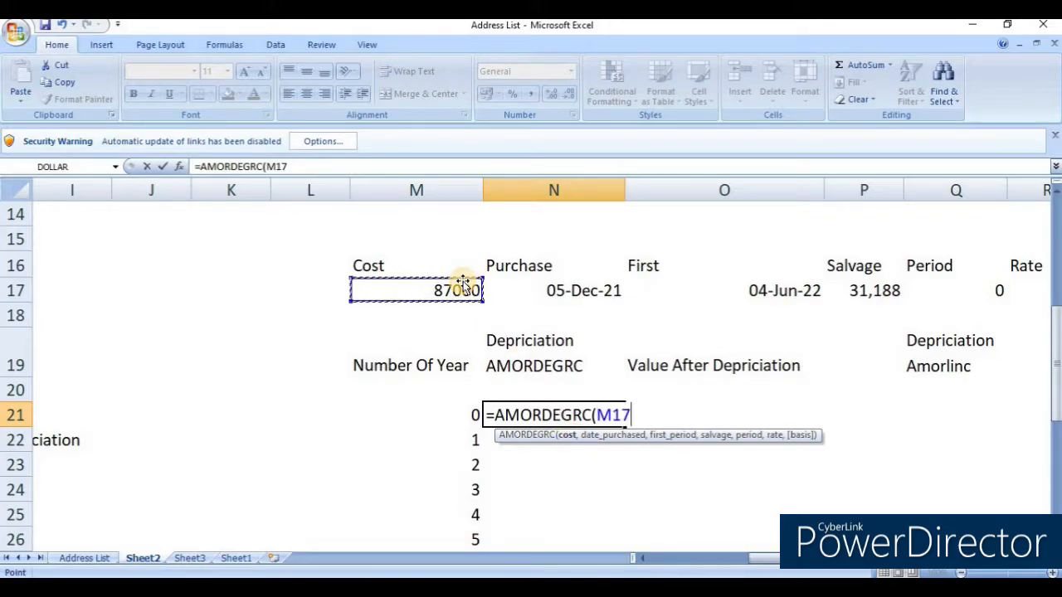
{"action": "type", "text": ","}
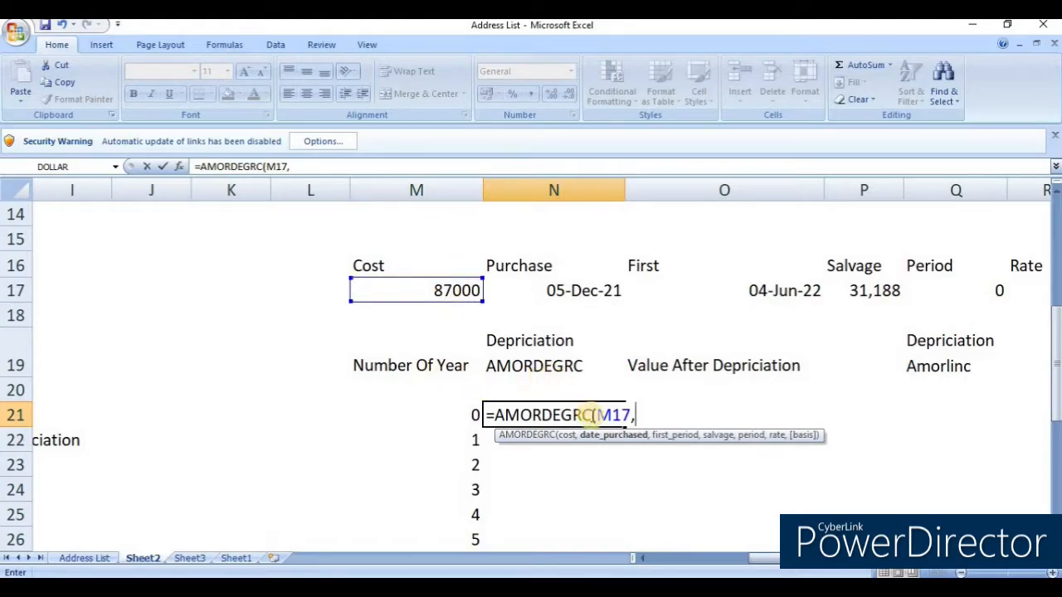
{"action": "left_click", "coordinate": [595, 415]}
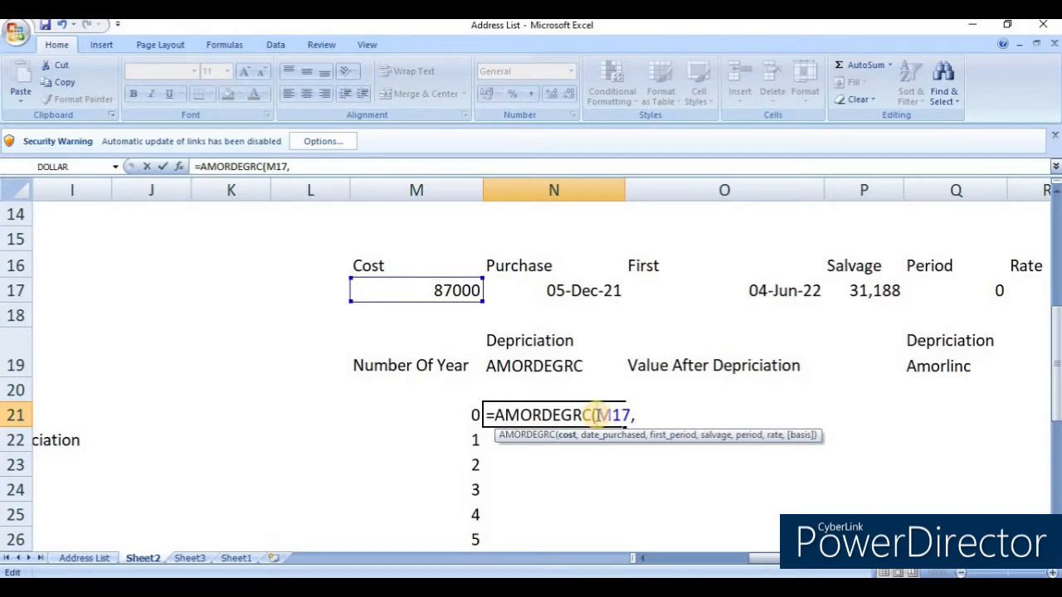
{"action": "key", "text": "F4"}
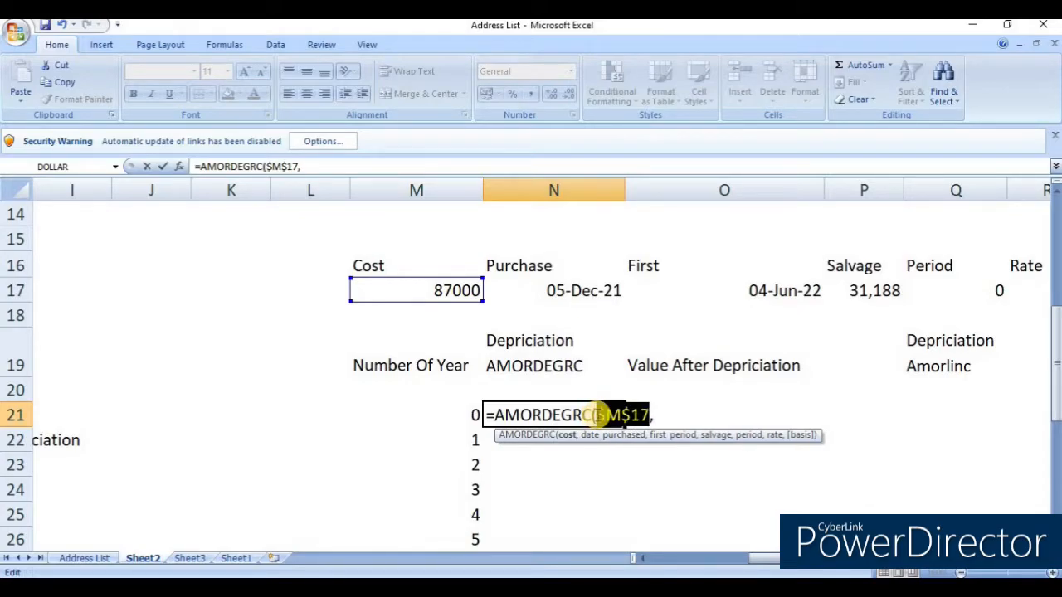
{"action": "left_click", "coordinate": [663, 421]}
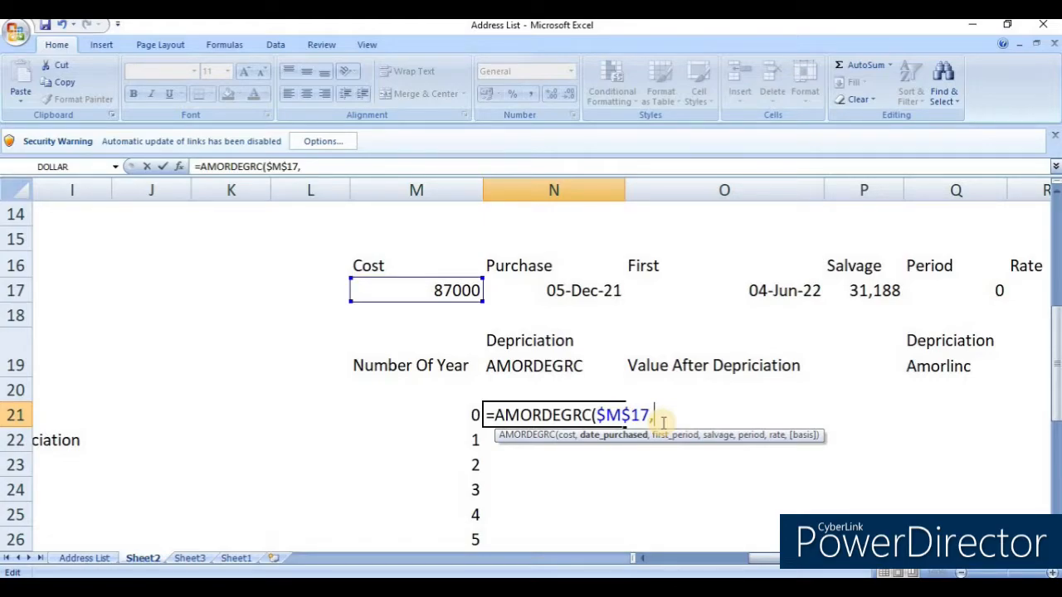
Step: Add N17 as the purchase date, O17 as the first period and P17 as the salvage argument
{"action": "left_click", "coordinate": [579, 287]}
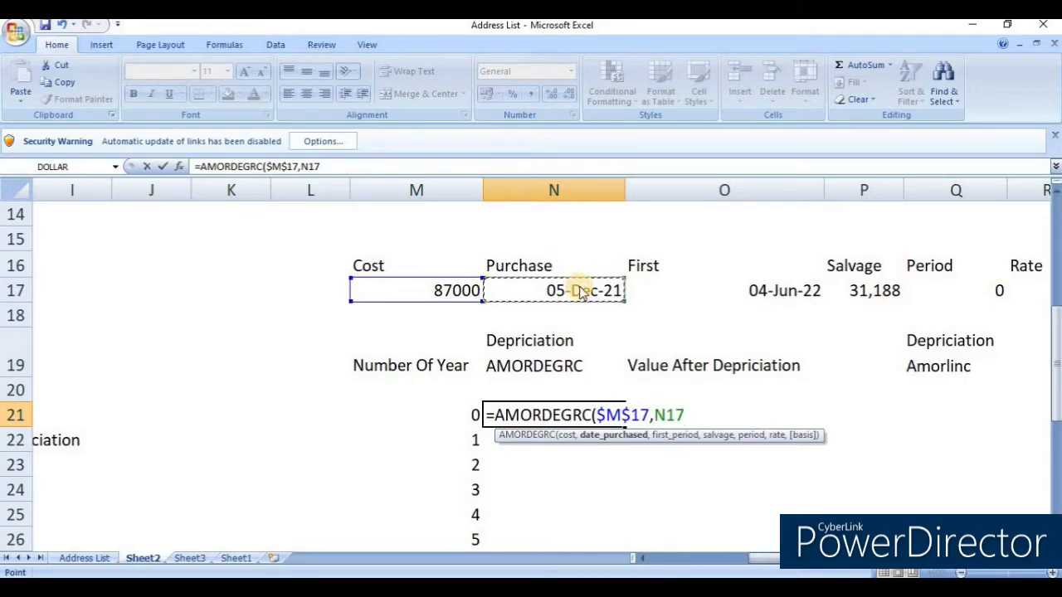
{"action": "type", "text": ","}
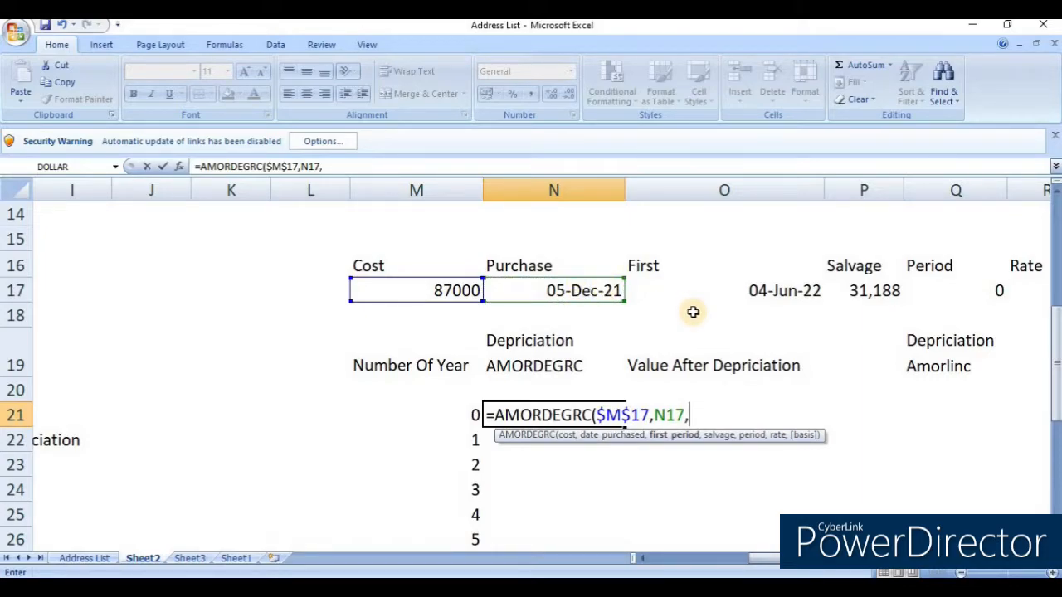
{"action": "left_click", "coordinate": [758, 292]}
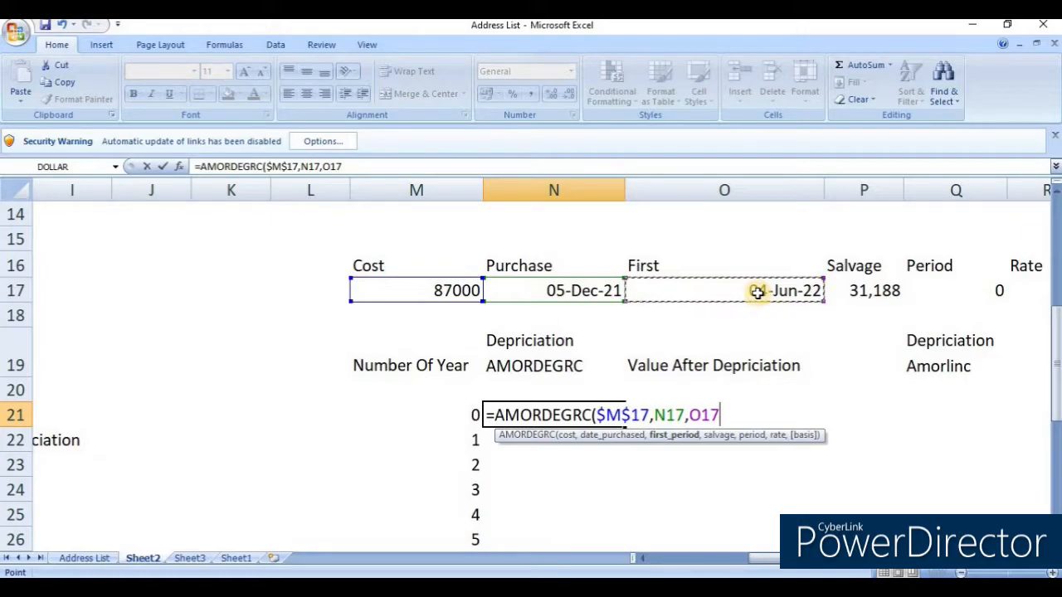
{"action": "type", "text": ","}
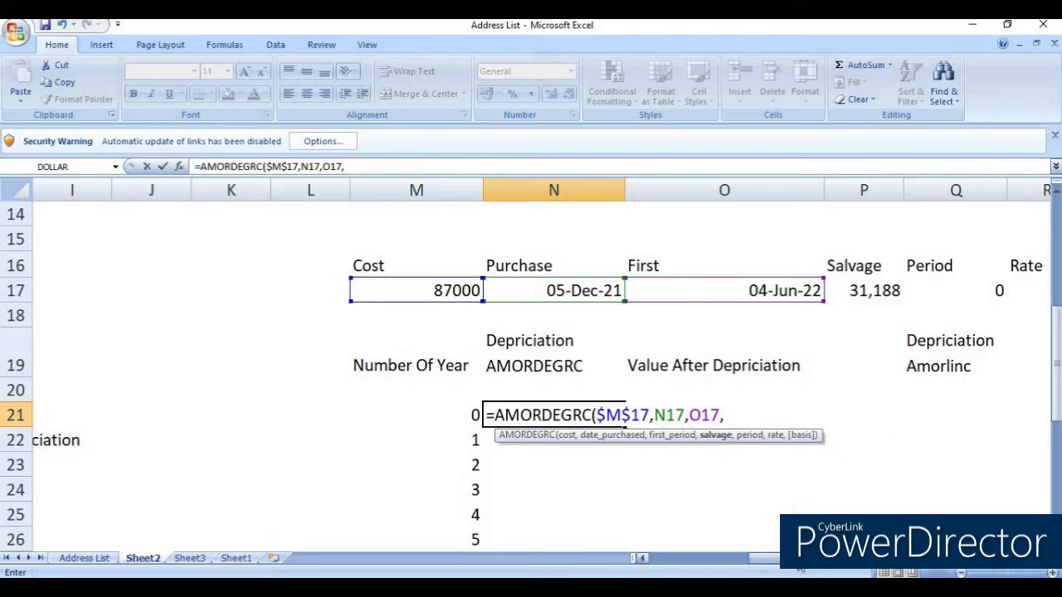
{"action": "left_click_drag", "start_coordinate": [800, 560], "coordinate": [836, 560]}
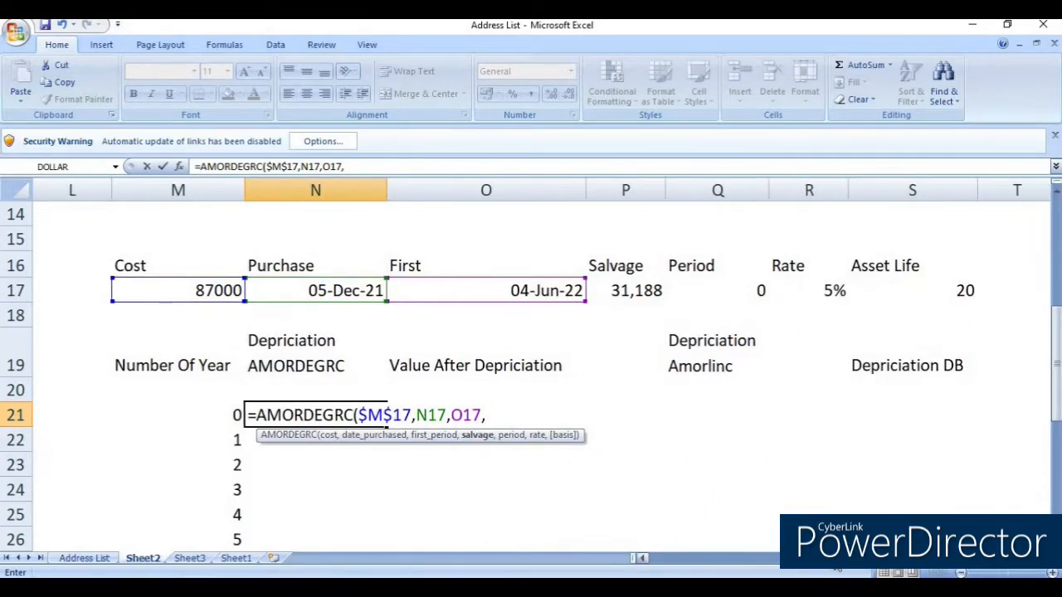
{"action": "left_click", "coordinate": [644, 292]}
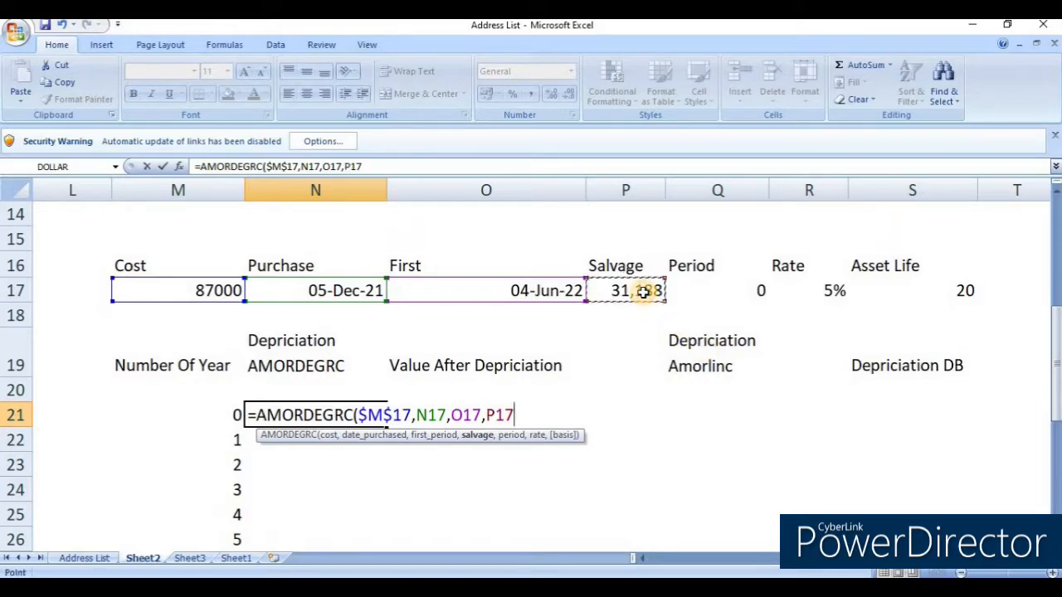
Step: Make the purchase date and first period references absolute as $N$17 and $O$17
{"action": "left_click", "coordinate": [415, 414]}
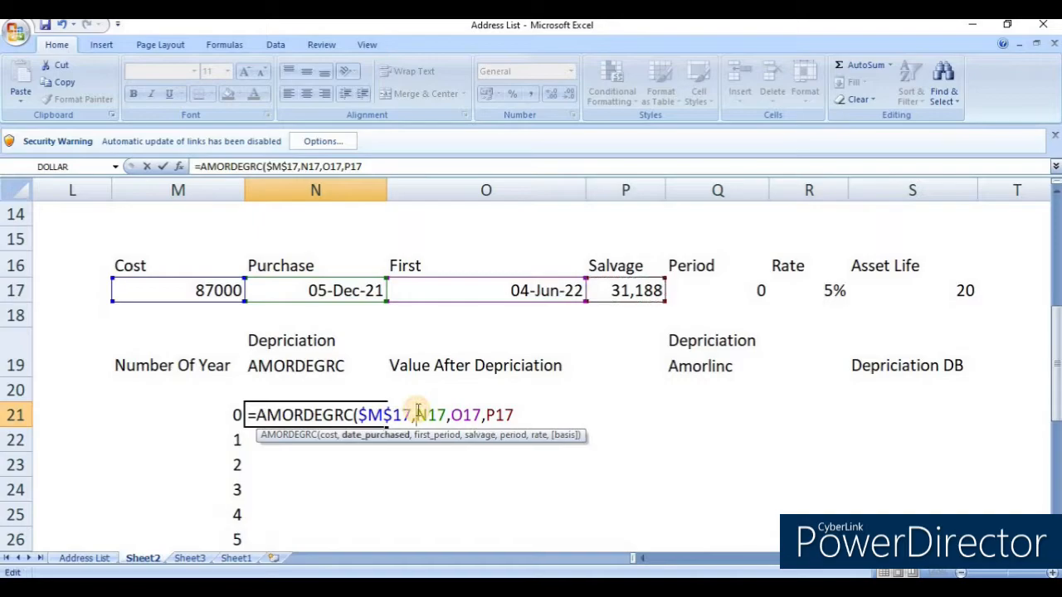
{"action": "key", "text": "F4"}
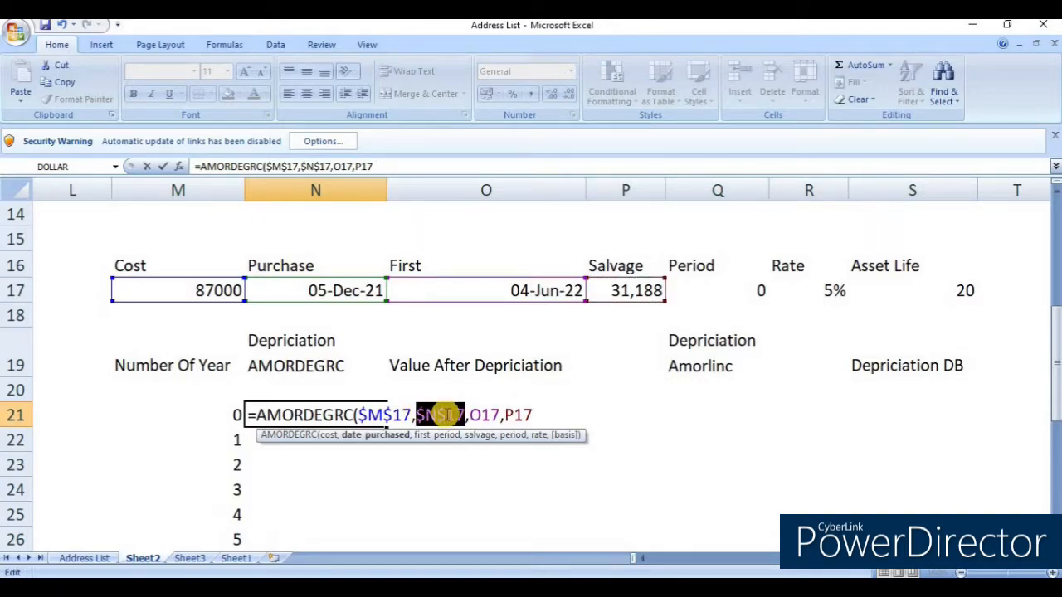
{"action": "left_click", "coordinate": [471, 414]}
{"action": "key", "text": "F4"}
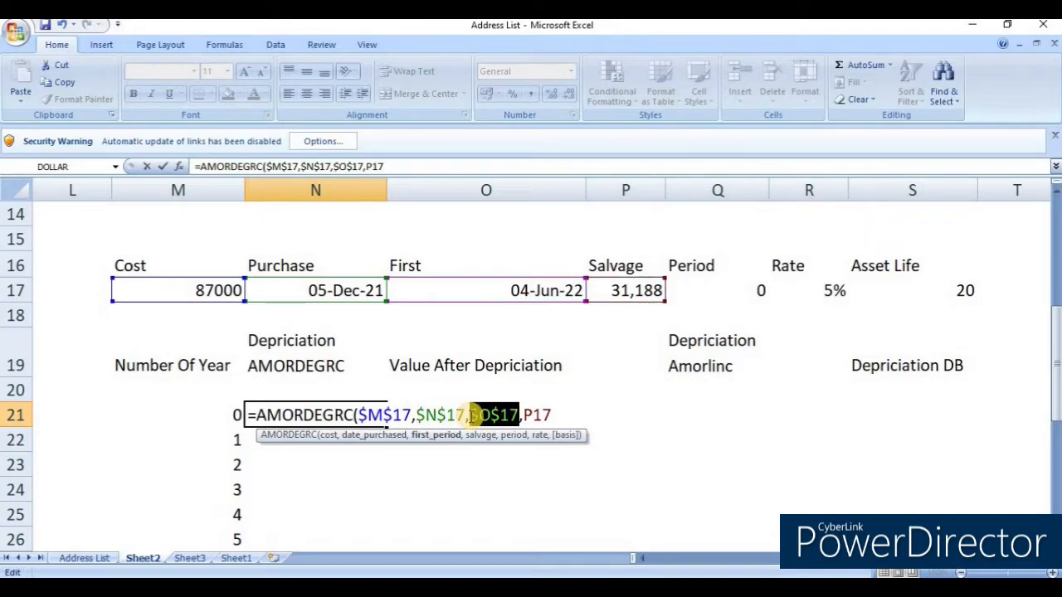
Step: Try to make the salvage reference absolute and restore it as P17 in the formula
{"action": "left_click", "coordinate": [527, 411]}
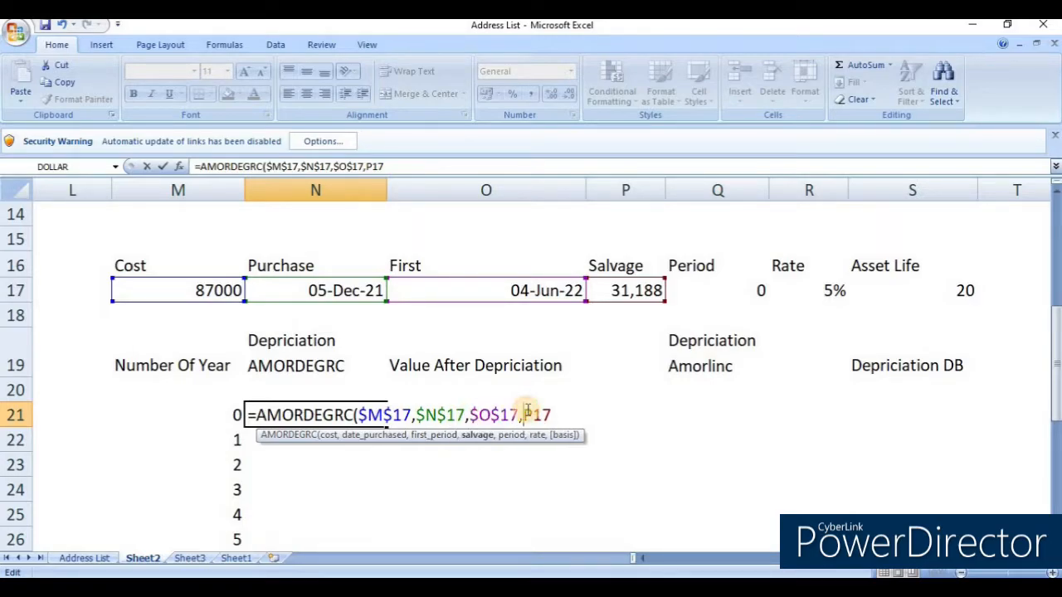
{"action": "key", "text": "F4"}
{"action": "left_click", "coordinate": [594, 412]}
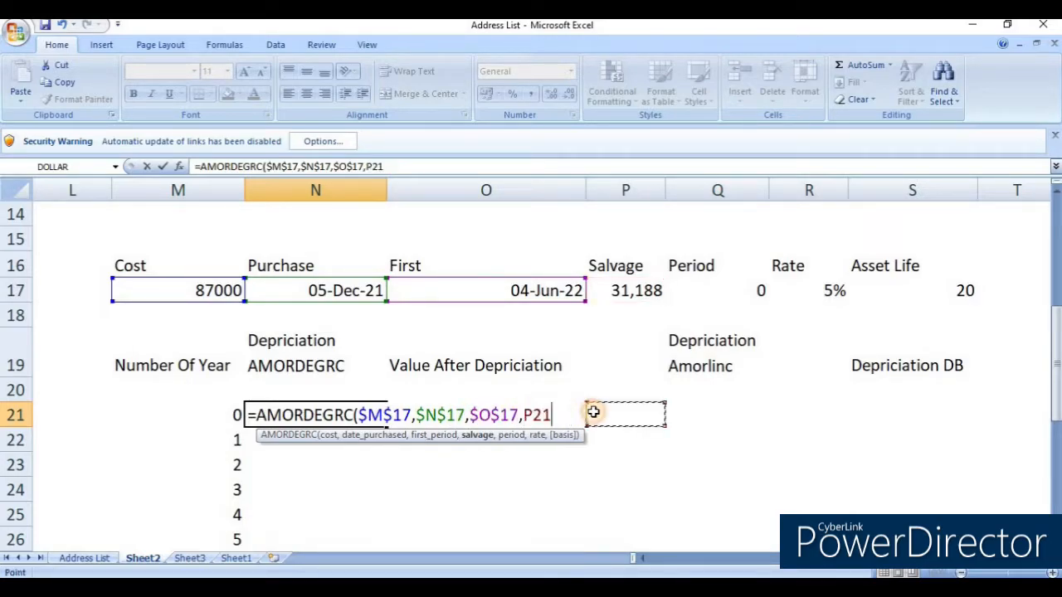
{"action": "left_click", "coordinate": [535, 413]}
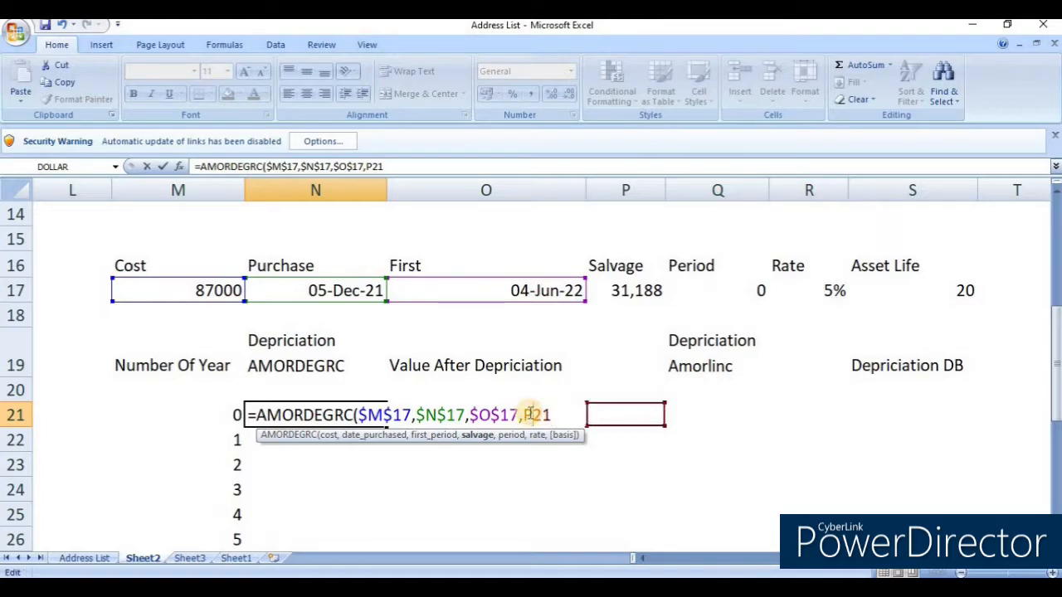
{"action": "left_click", "coordinate": [640, 292]}
{"action": "left_click", "coordinate": [836, 280]}
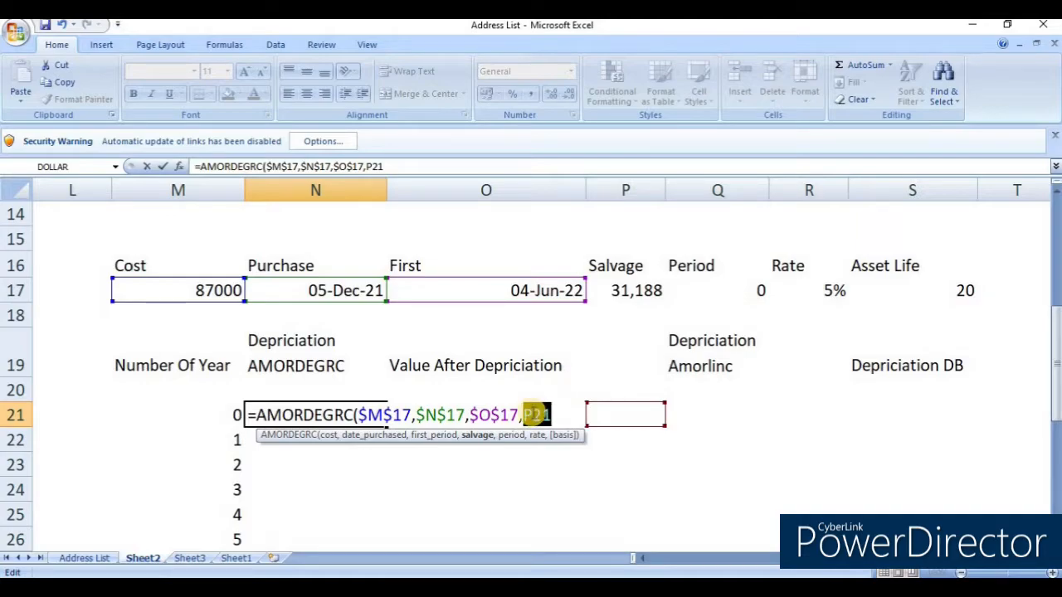
{"action": "key", "text": "BackSpace"}
{"action": "left_click", "coordinate": [653, 290]}
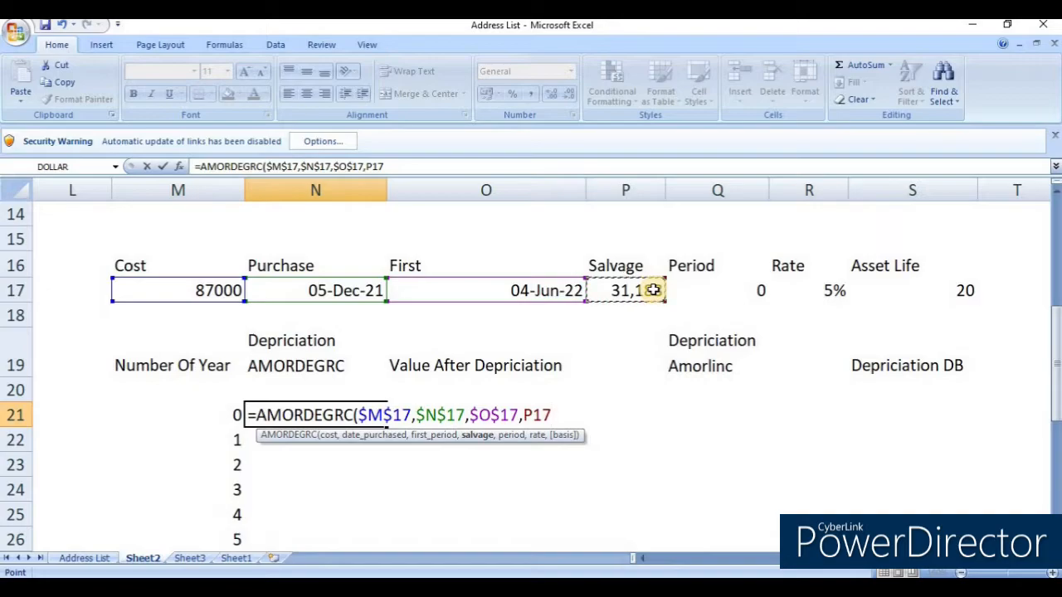
Step: Complete the AMORDEGRC formula with M21 as the period and R17 as the rate
{"action": "type", "text": ","}
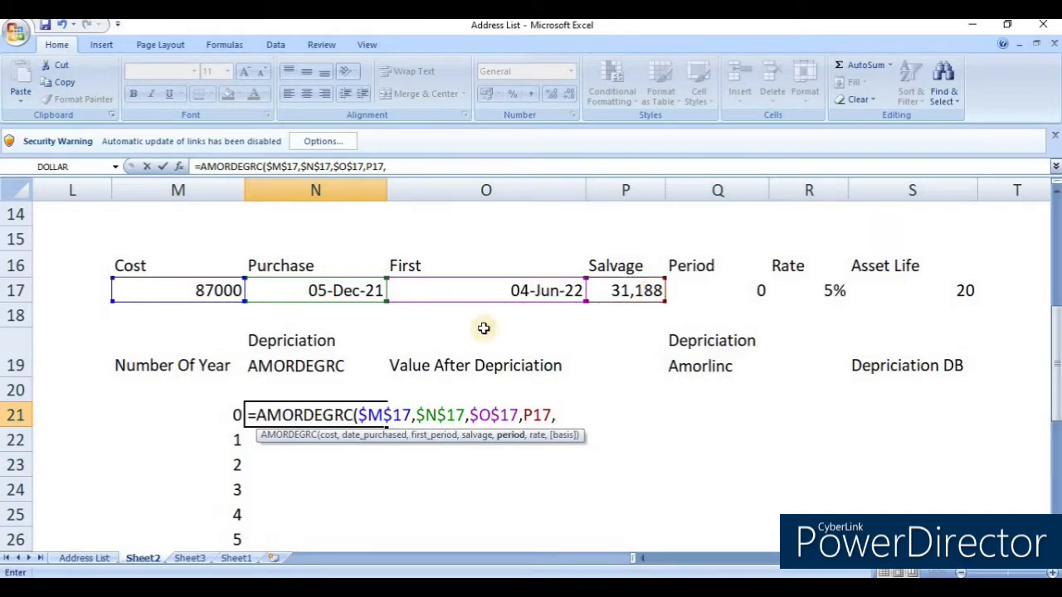
{"action": "left_click", "coordinate": [221, 415]}
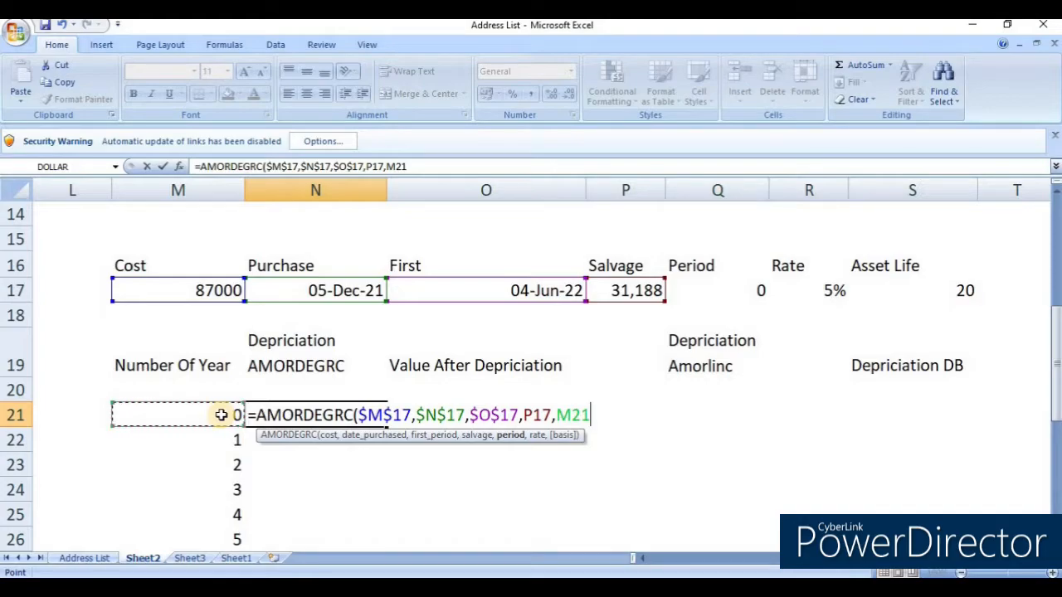
{"action": "type", "text": ","}
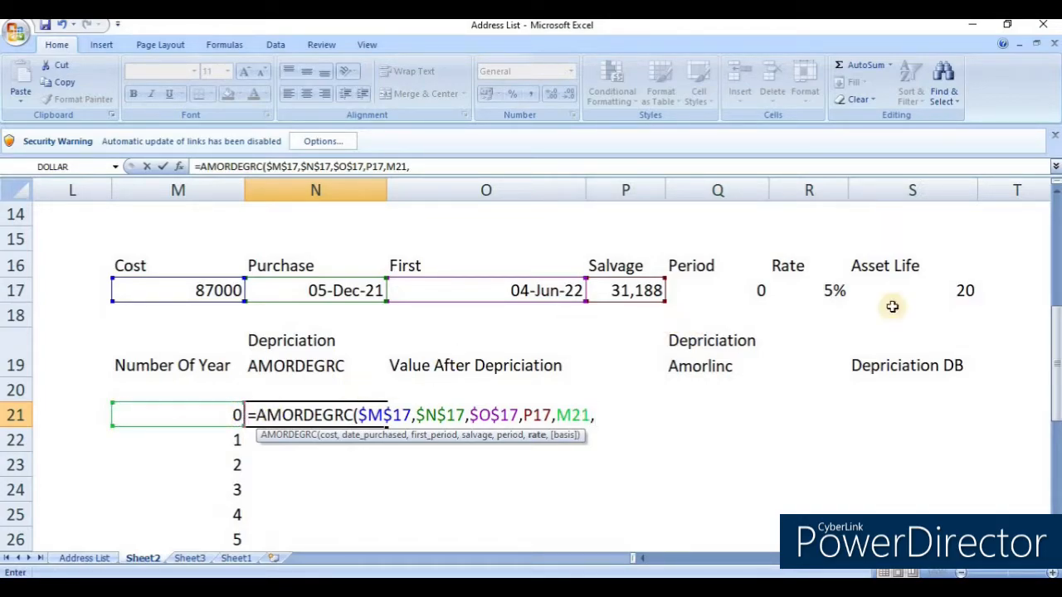
{"action": "left_click", "coordinate": [836, 292]}
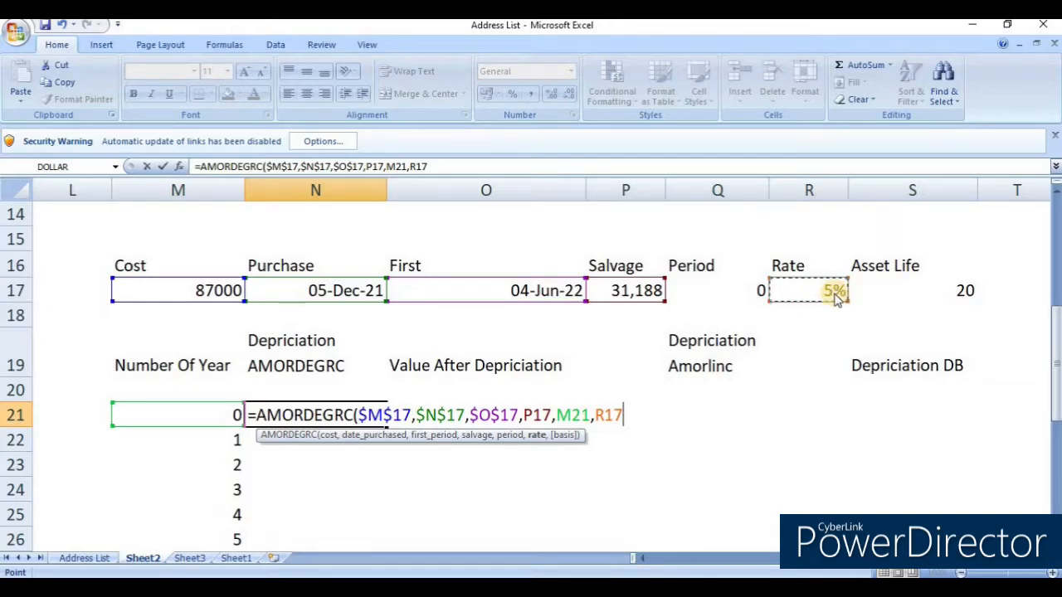
{"action": "type", "text": ")"}
{"action": "key", "text": "Return"}
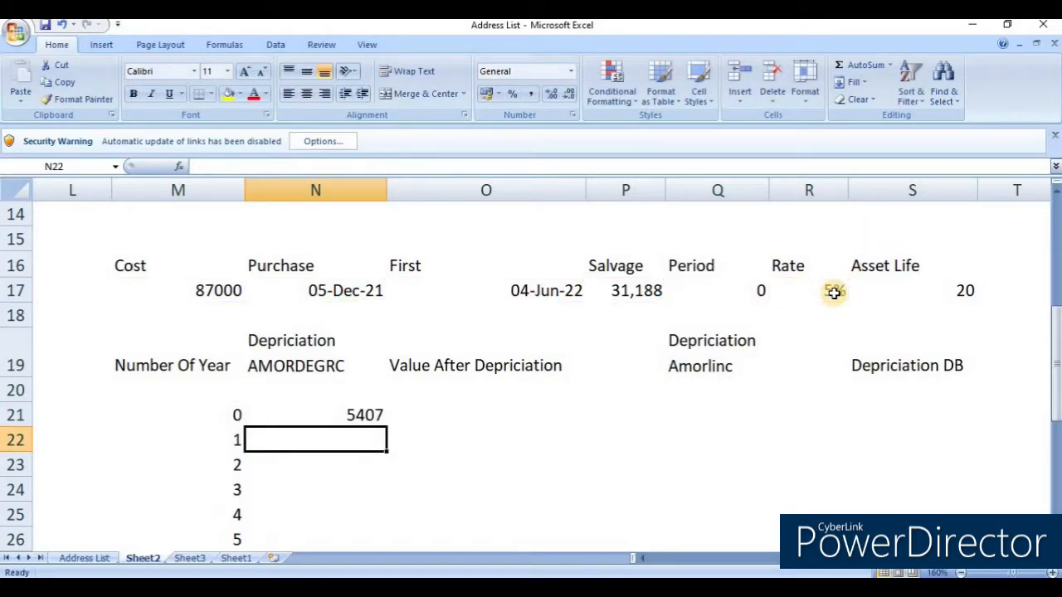
Step: Check how far the Number Of Year column extends below year 0 and return to cell N21
{"action": "scroll", "coordinate": [473, 472], "scroll_direction": "down", "scroll_amount": 2}
{"action": "scroll", "coordinate": [472, 472], "scroll_direction": "down", "scroll_amount": 2}
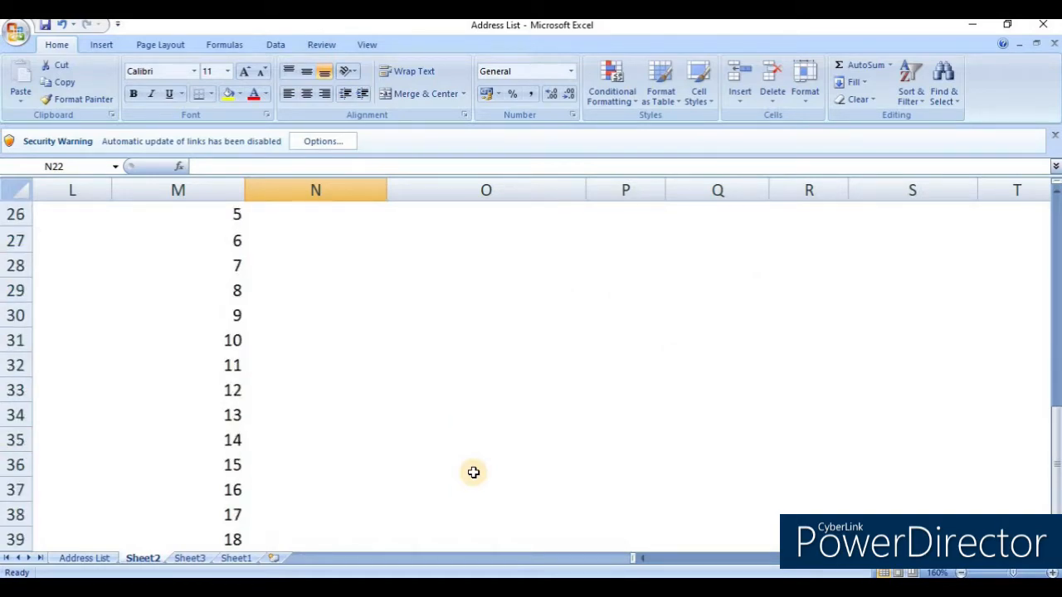
{"action": "key", "text": "Up"}
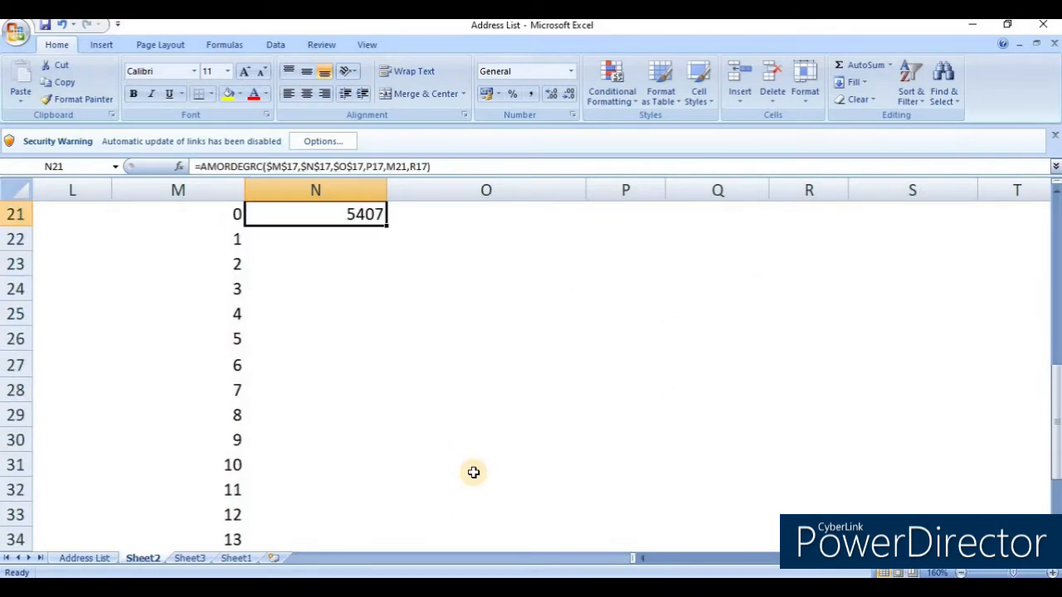
{"action": "key", "text": "Up"}
{"action": "key", "text": "Down"}
{"action": "key", "text": "Left"}
{"action": "key", "text": "Down"}
{"action": "key", "text": "Down"}
{"action": "key", "text": "Up"}
{"action": "key", "text": "ctrl+Down"}
{"action": "key", "text": "Right"}
{"action": "key", "text": "ctrl+Up"}
{"action": "key", "text": "ctrl+Up"}
{"action": "key", "text": "ctrl+Down"}
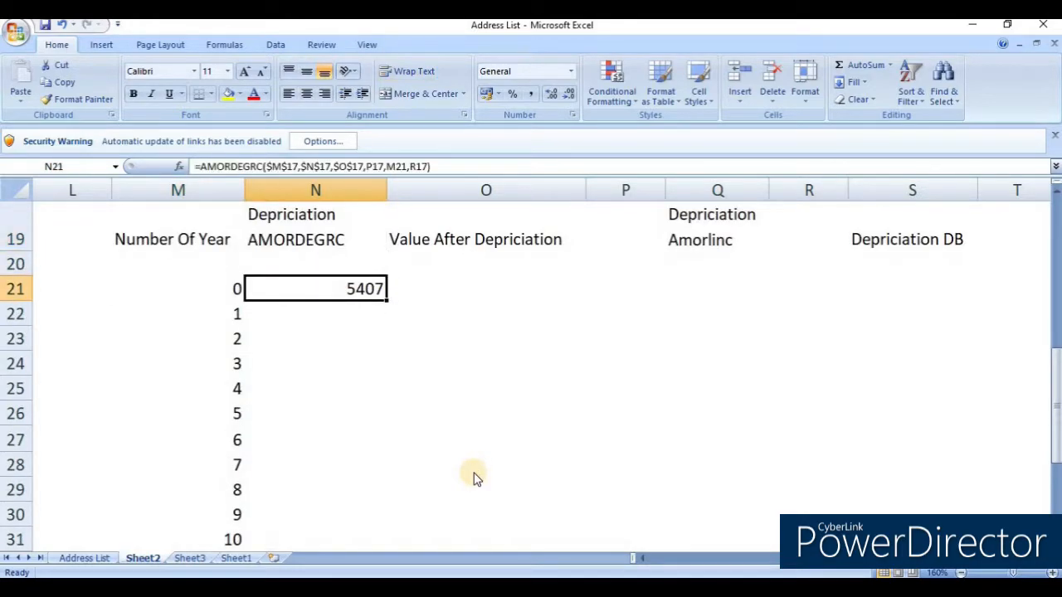
Step: Copy the AMORDEGRC formula from N21 down the column to N41, beside the last year
{"action": "key", "text": "ctrl+c"}
{"action": "key", "text": "Left"}
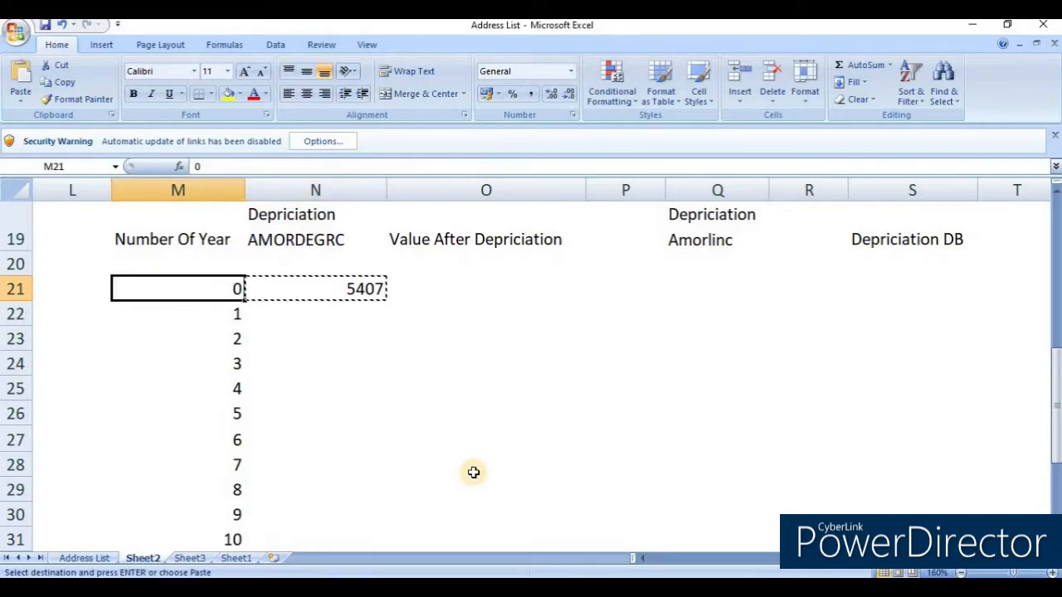
{"action": "key", "text": "ctrl+Down"}
{"action": "key", "text": "Right"}
{"action": "key", "text": "ctrl+shift+Up"}
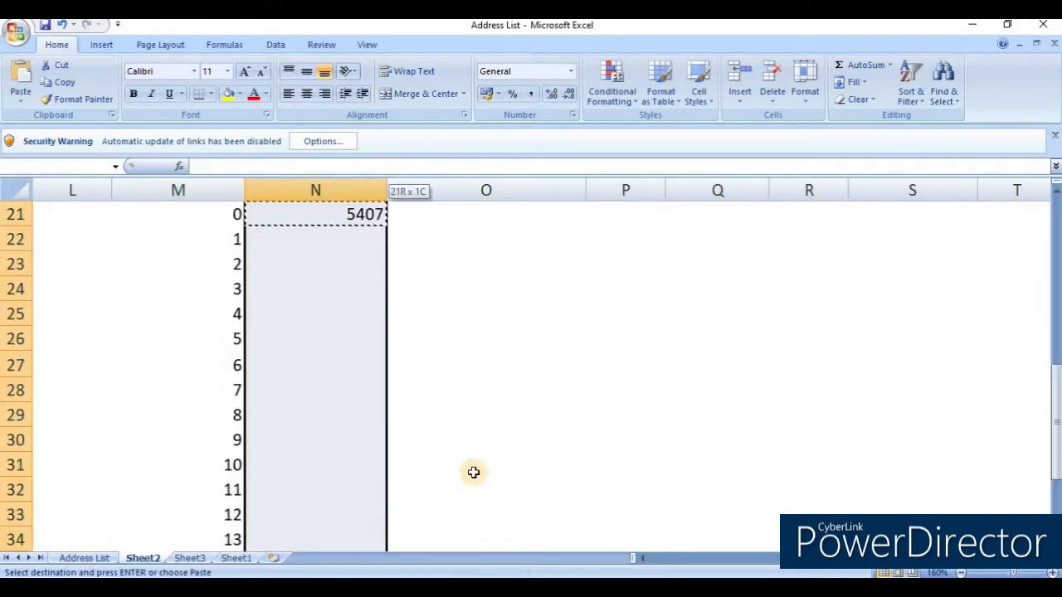
{"action": "key", "text": "Return"}
Step: Make the salvage reference absolute as $P$17 in the AMORDEGRC formula in N21
{"action": "key", "text": "Down"}
{"action": "key", "text": "Up"}
{"action": "key", "text": "ctrl+Up"}
{"action": "key", "text": "ctrl+Up"}
{"action": "key", "text": "Down"}
{"action": "key", "text": "Down"}
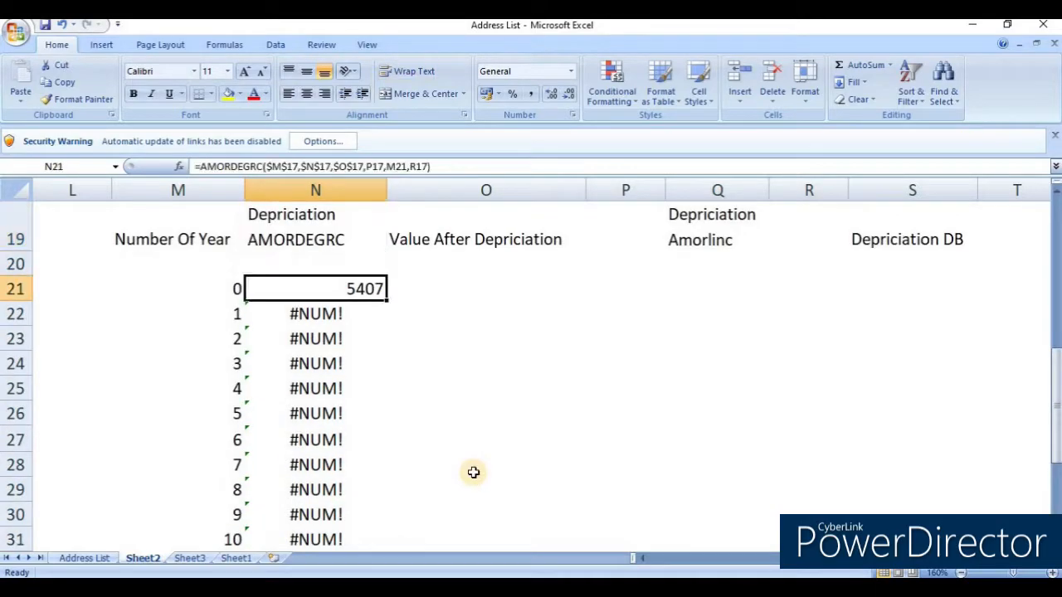
{"action": "key", "text": "F2"}
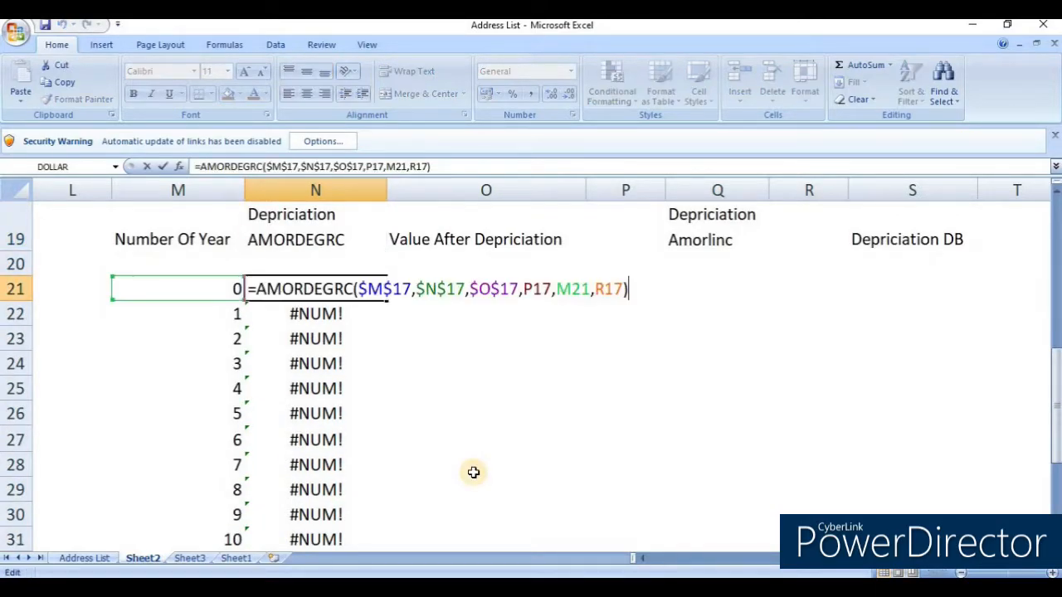
{"action": "key", "text": "Left"}
{"action": "key", "text": "Left"}
{"action": "key", "text": "Left"}
{"action": "key", "text": "Left"}
{"action": "key", "text": "Left"}
{"action": "key", "text": "Left"}
{"action": "key", "text": "Left"}
{"action": "key", "text": "Left"}
{"action": "key", "text": "Left"}
{"action": "key", "text": "Left"}
{"action": "key", "text": "Left"}
{"action": "key", "text": "Left"}
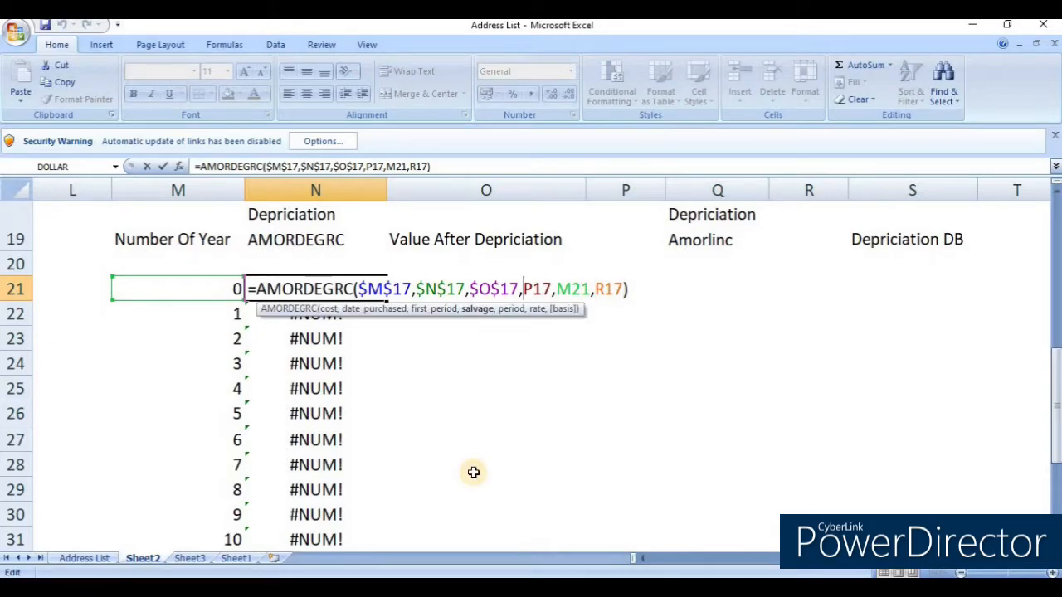
{"action": "key", "text": "F4"}
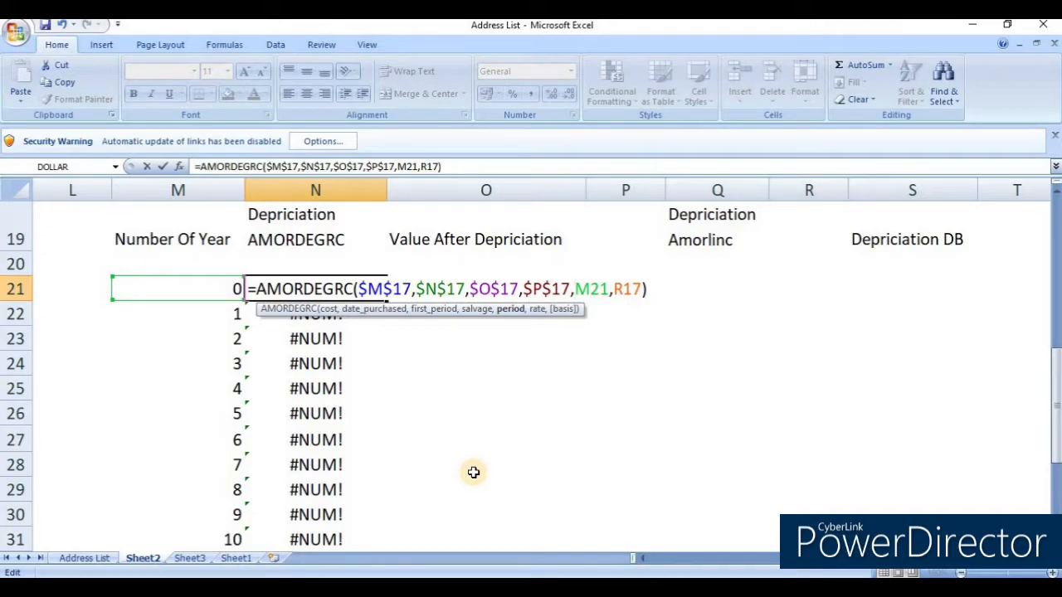
Step: Make the rate reference absolute as $R$17 in the N21 formula and commit the edit
{"action": "key", "text": "Right"}
{"action": "key", "text": "Right"}
{"action": "key", "text": "Right"}
{"action": "key", "text": "Right"}
{"action": "key", "text": "F4"}
{"action": "key", "text": "Return"}
Step: Copy the corrected AMORDEGRC formula from N21 down through N41, overwriting the earlier copies
{"action": "key", "text": "Up"}
{"action": "key", "text": "ctrl+c"}
{"action": "key", "text": "Down"}
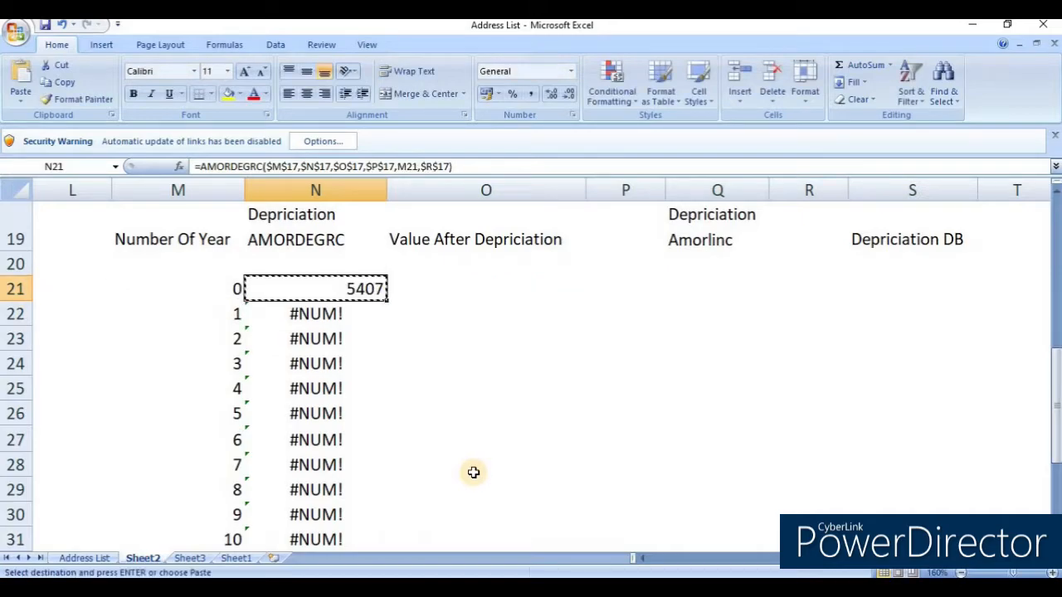
{"action": "key", "text": "Up"}
{"action": "key", "text": "ctrl+shift+Down"}
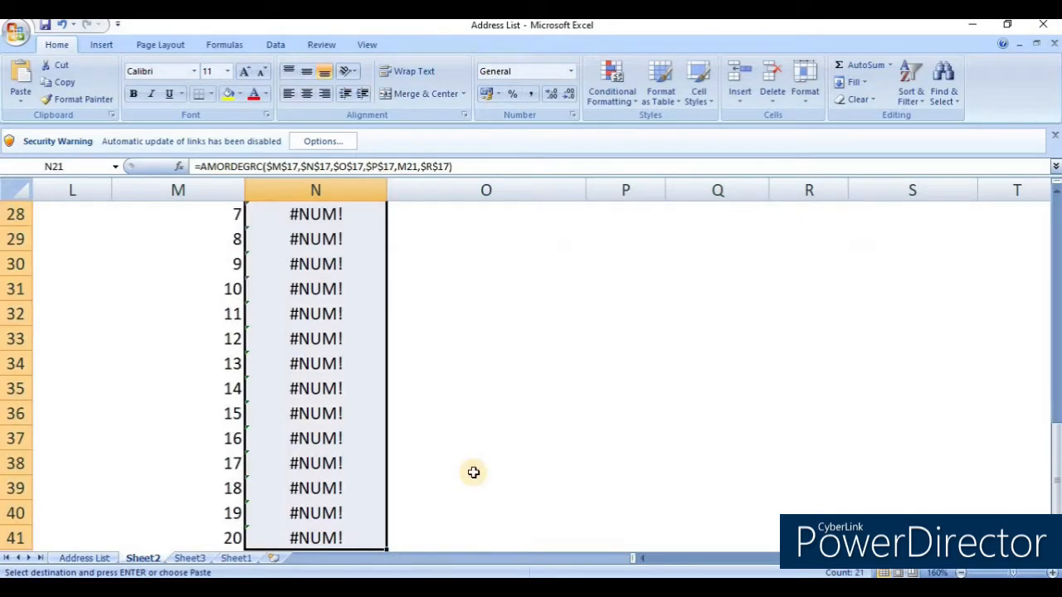
{"action": "key", "text": "Return"}
Step: Review the AMORDEGRC depreciation amounts from year 0 to year 10 and return to the start of the column
{"action": "key", "text": "Up"}
{"action": "key", "text": "Up"}
{"action": "key", "text": "Up"}
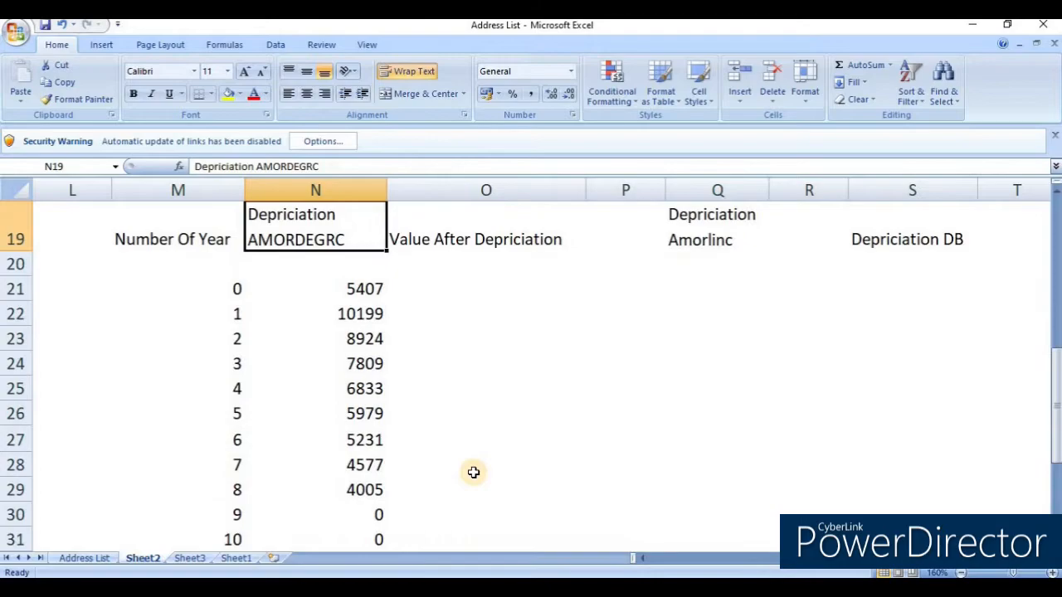
{"action": "key", "text": "Down"}
{"action": "key", "text": "Down"}
{"action": "key", "text": "Down"}
{"action": "key", "text": "Down"}
{"action": "key", "text": "Down"}
{"action": "key", "text": "Down"}
{"action": "key", "text": "Down"}
{"action": "key", "text": "Down"}
{"action": "key", "text": "Down"}
{"action": "key", "text": "Down"}
{"action": "key", "text": "Down"}
{"action": "key", "text": "Down"}
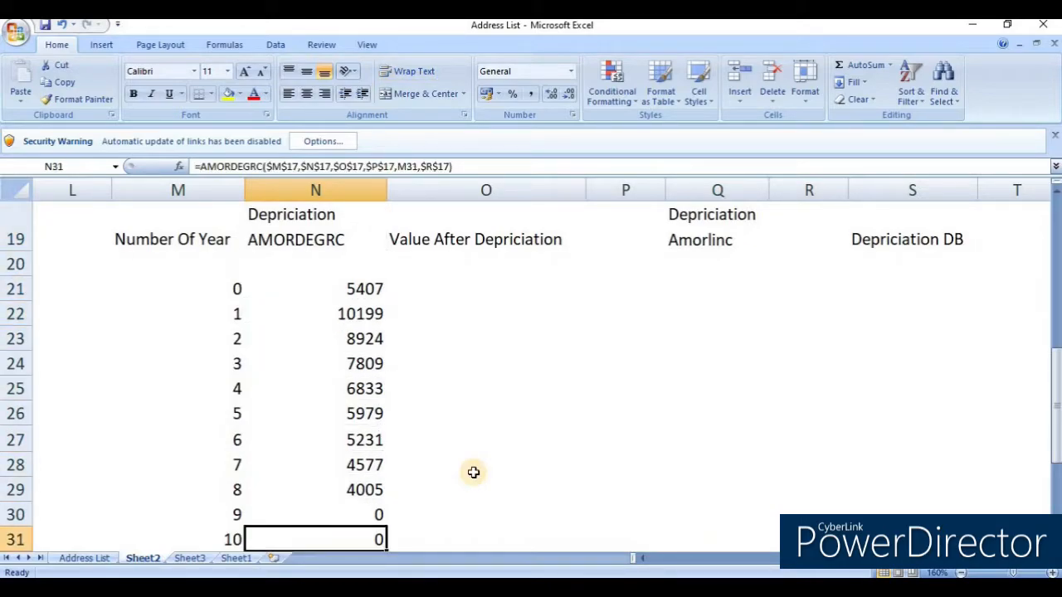
{"action": "key", "text": "Up"}
{"action": "key", "text": "Up"}
{"action": "key", "text": "Up"}
{"action": "key", "text": "Up"}
{"action": "key", "text": "Up"}
{"action": "key", "text": "Up"}
{"action": "key", "text": "Up"}
{"action": "key", "text": "Up"}
{"action": "key", "text": "Up"}
{"action": "key", "text": "Up"}
{"action": "key", "text": "Up"}
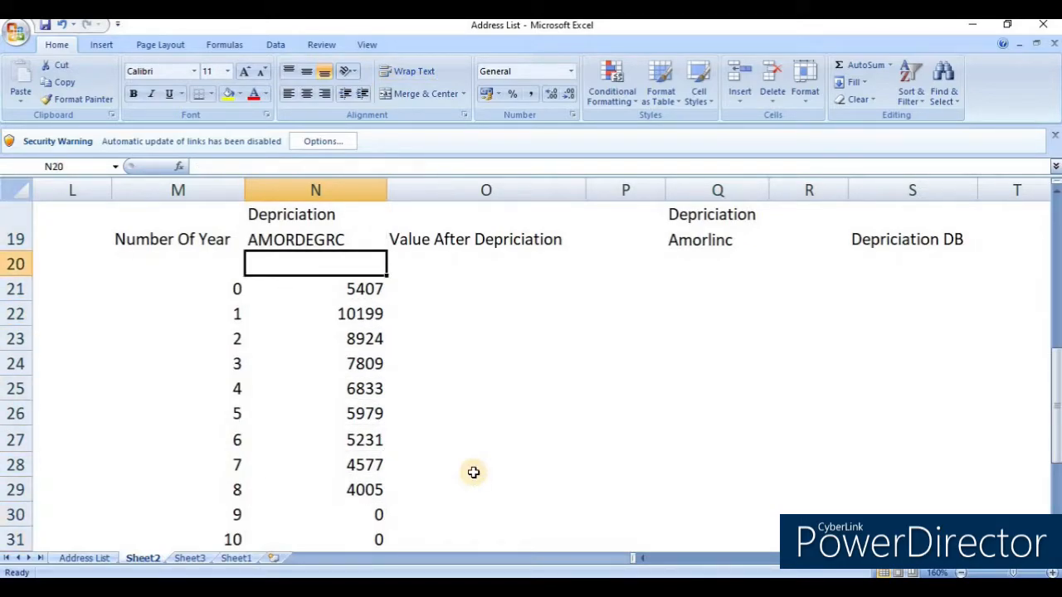
Step: Go through the yearly depreciation amounts again and compare those around years 7 to 11
{"action": "key", "text": "Down"}
{"action": "key", "text": "Down"}
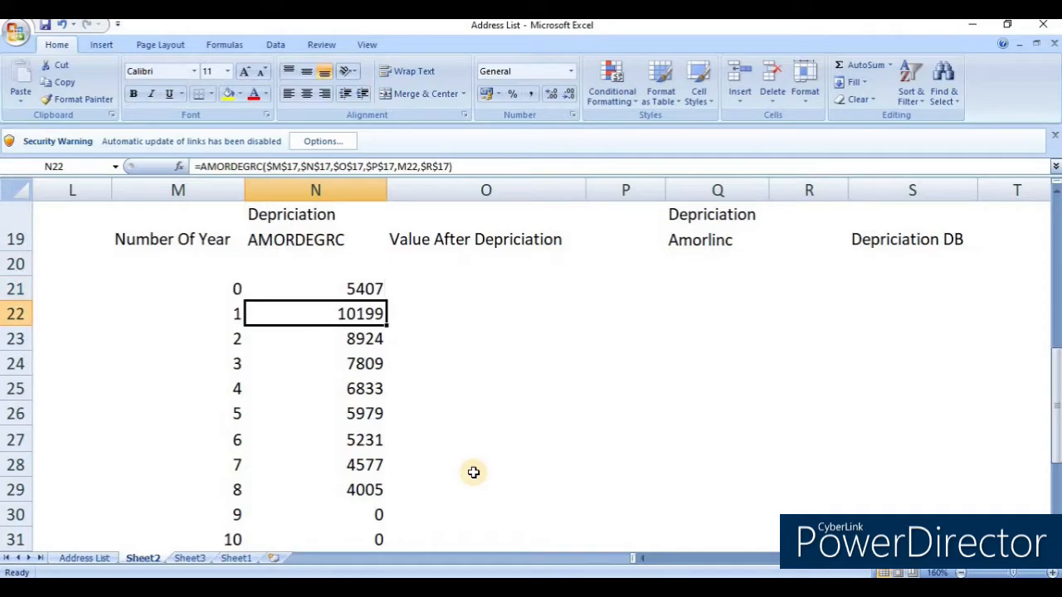
{"action": "key", "text": "Down"}
{"action": "key", "text": "Down"}
{"action": "key", "text": "Down"}
{"action": "key", "text": "Down"}
{"action": "key", "text": "Down"}
{"action": "key", "text": "Down"}
{"action": "key", "text": "Down"}
{"action": "key", "text": "Down"}
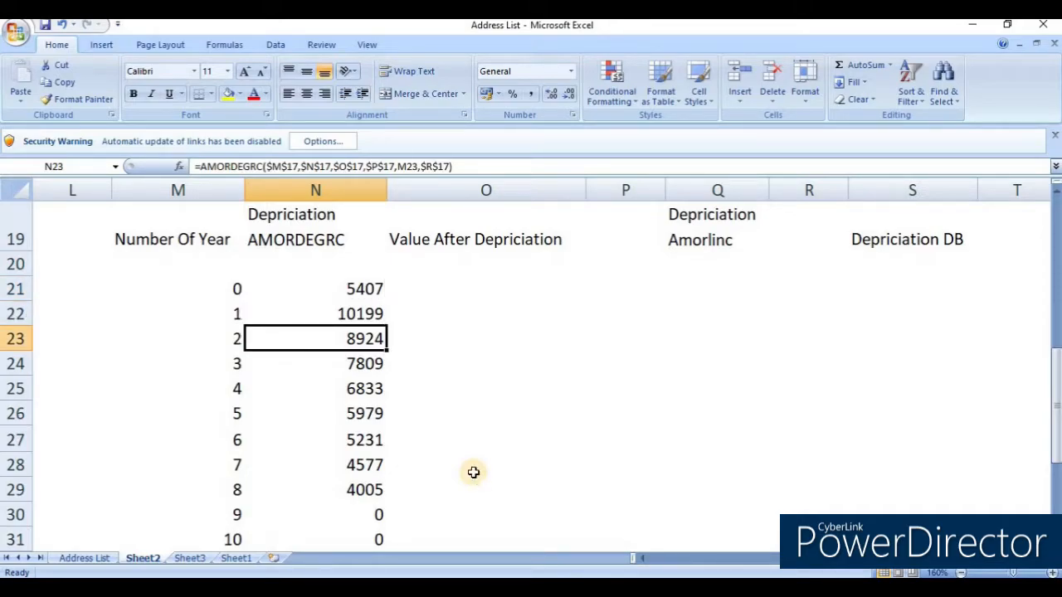
{"action": "key", "text": "Down"}
{"action": "key", "text": "Down"}
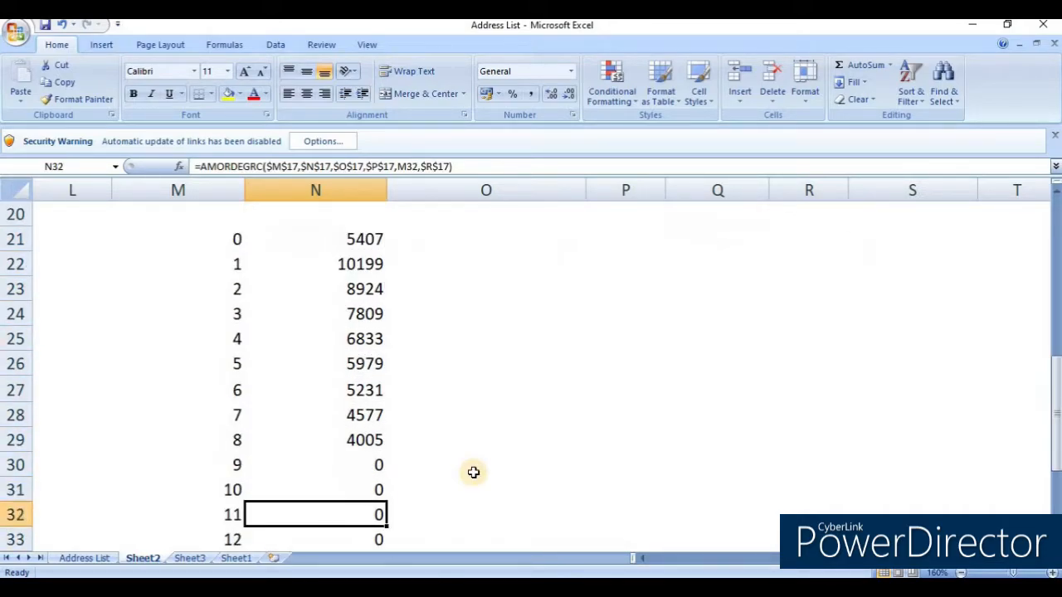
{"action": "key", "text": "Up"}
{"action": "key", "text": "Up"}
{"action": "key", "text": "Up"}
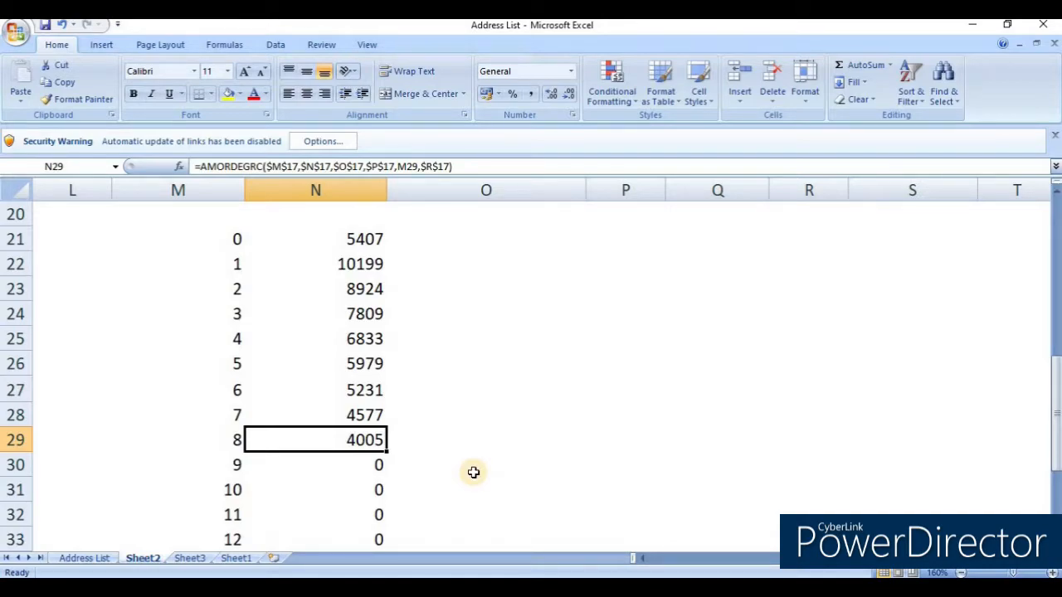
{"action": "key", "text": "Up"}
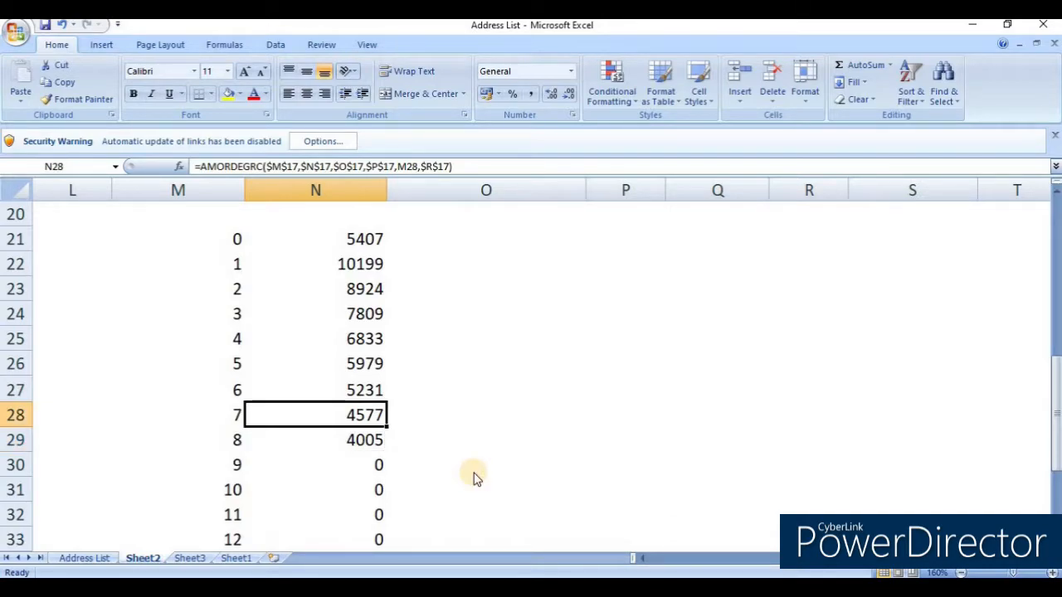
{"action": "key", "text": "Down"}
{"action": "key", "text": "Down"}
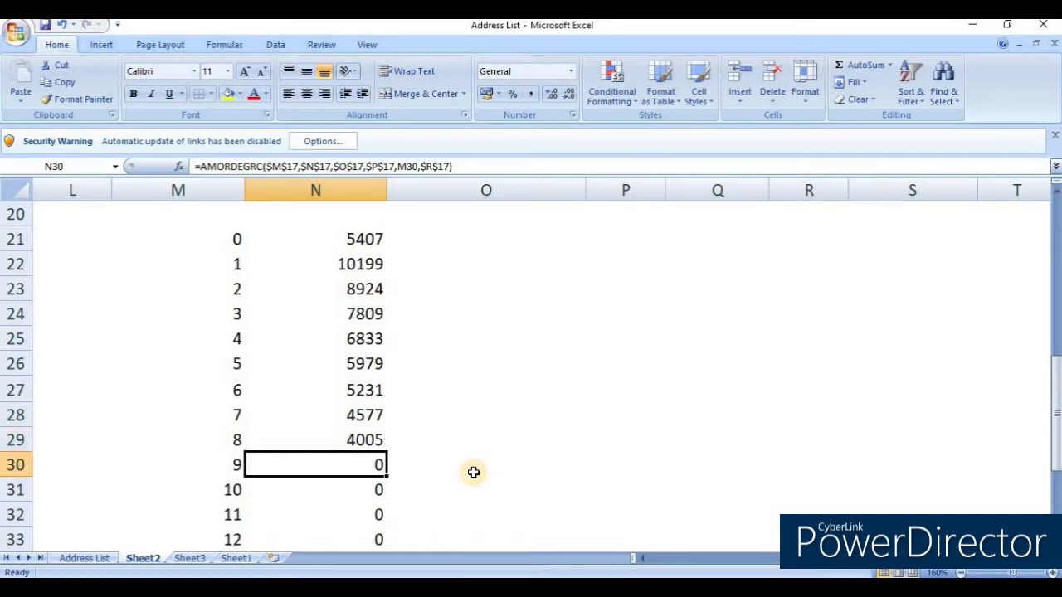
Step: Enter =M17-N21 in O21 to get the value after depreciation for year 0
{"action": "key", "text": "Up"}
{"action": "key", "text": "Up"}
{"action": "key", "text": "Up"}
{"action": "key", "text": "Up"}
{"action": "key", "text": "Up"}
{"action": "key", "text": "Up"}
{"action": "key", "text": "Up"}
{"action": "key", "text": "Up"}
{"action": "key", "text": "Up"}
{"action": "key", "text": "Up"}
{"action": "key", "text": "Up"}
{"action": "key", "text": "Up"}
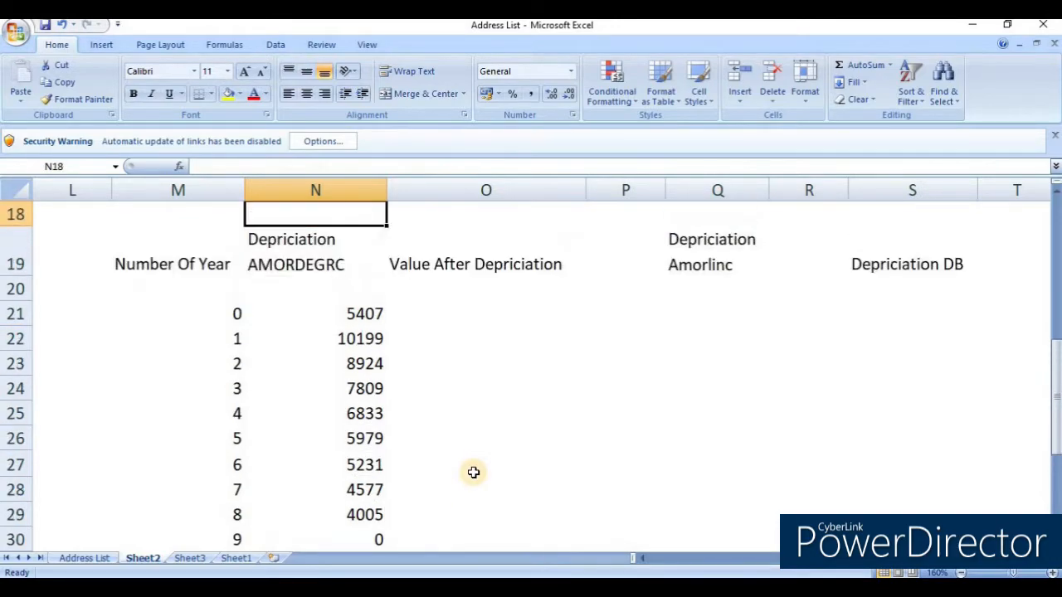
{"action": "key", "text": "Down"}
{"action": "key", "text": "Down"}
{"action": "key", "text": "Down"}
{"action": "key", "text": "Right"}
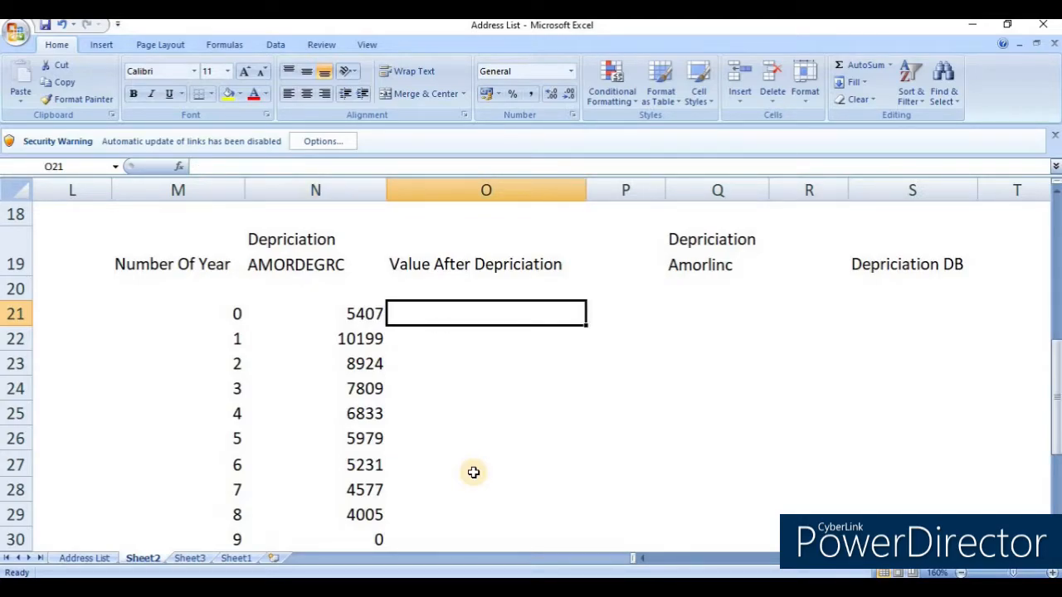
{"action": "type", "text": "="}
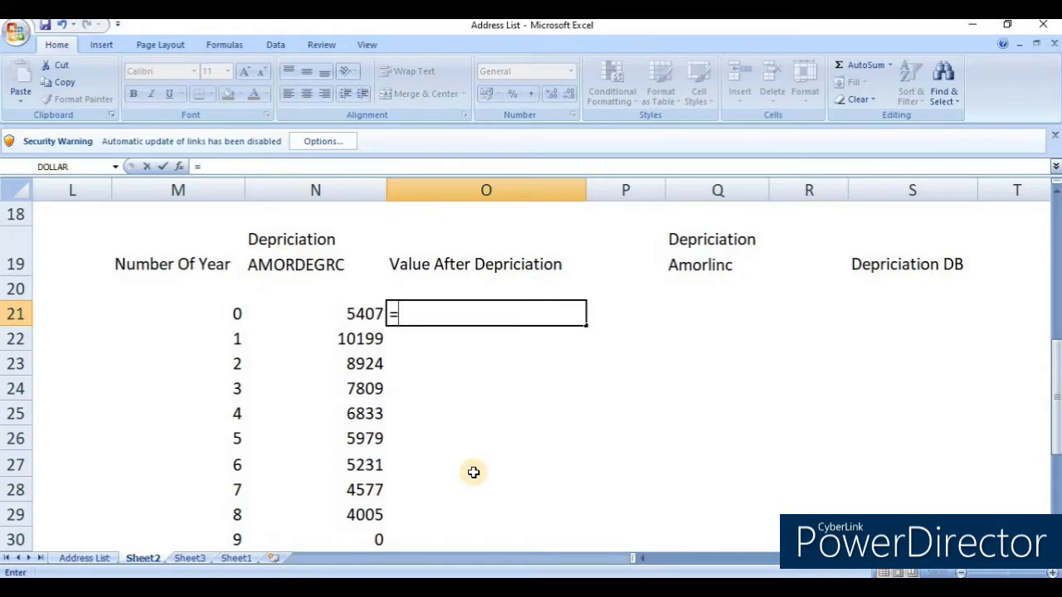
{"action": "scroll", "coordinate": [473, 472], "scroll_direction": "up", "scroll_amount": 1}
{"action": "scroll", "coordinate": [475, 472], "scroll_direction": "up", "scroll_amount": 1}
{"action": "left_click", "coordinate": [230, 339]}
{"action": "type", "text": "-"}
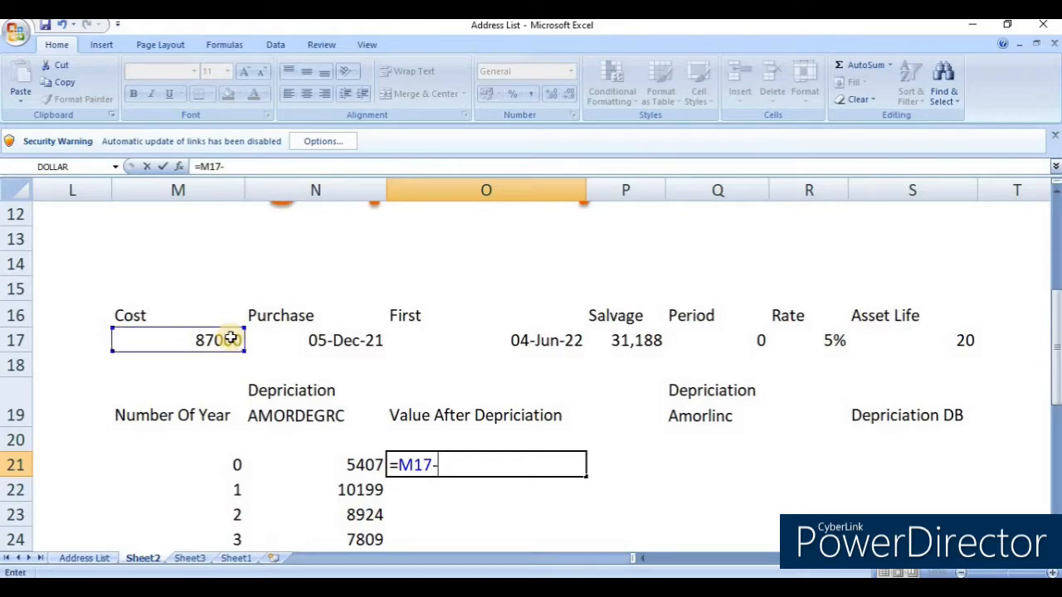
{"action": "left_click", "coordinate": [345, 463]}
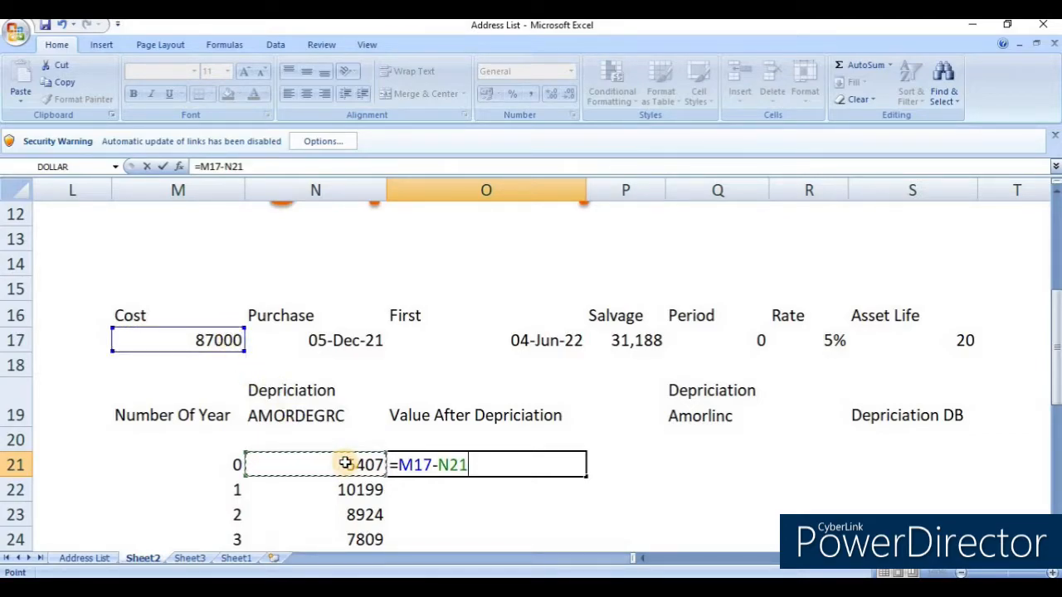
{"action": "key", "text": "Return"}
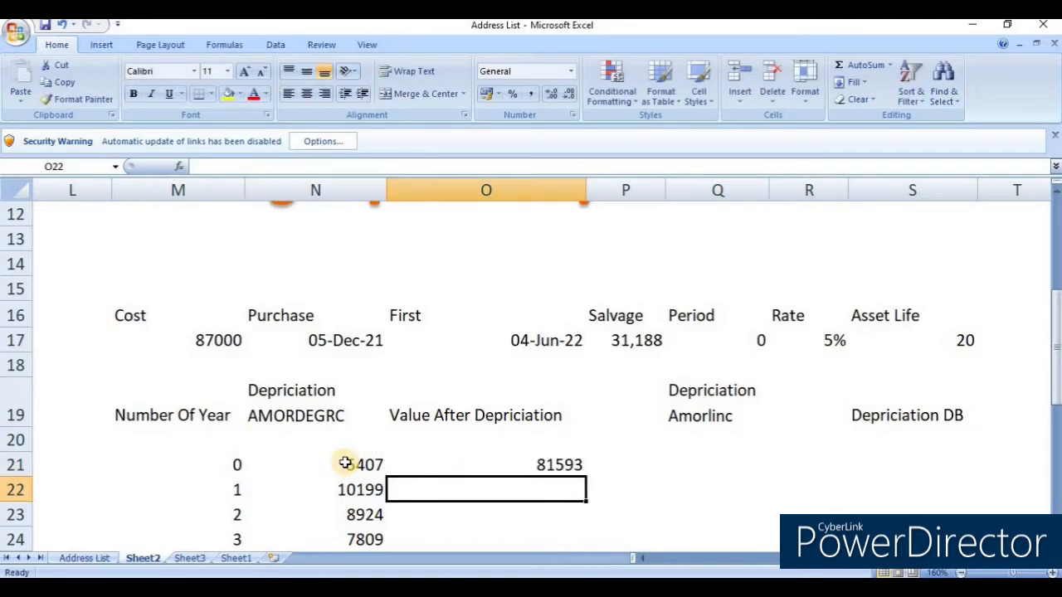
Step: Start the year 1 formula in O22 with the previous year's value, locking only its column as $O21
{"action": "scroll", "coordinate": [345, 463], "scroll_direction": "down", "scroll_amount": 1}
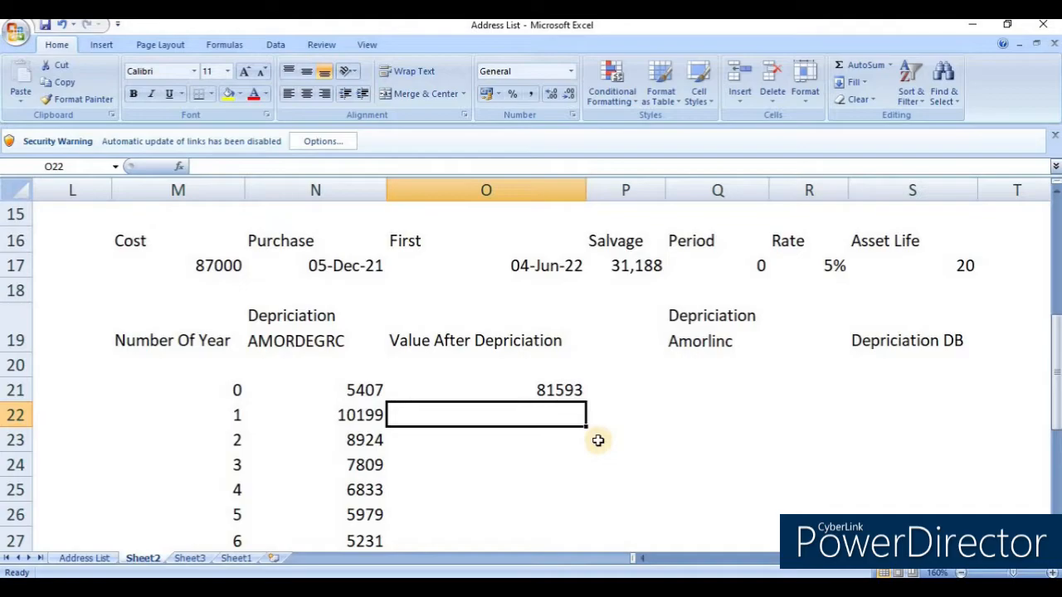
{"action": "scroll", "coordinate": [598, 441], "scroll_direction": "down", "scroll_amount": 1}
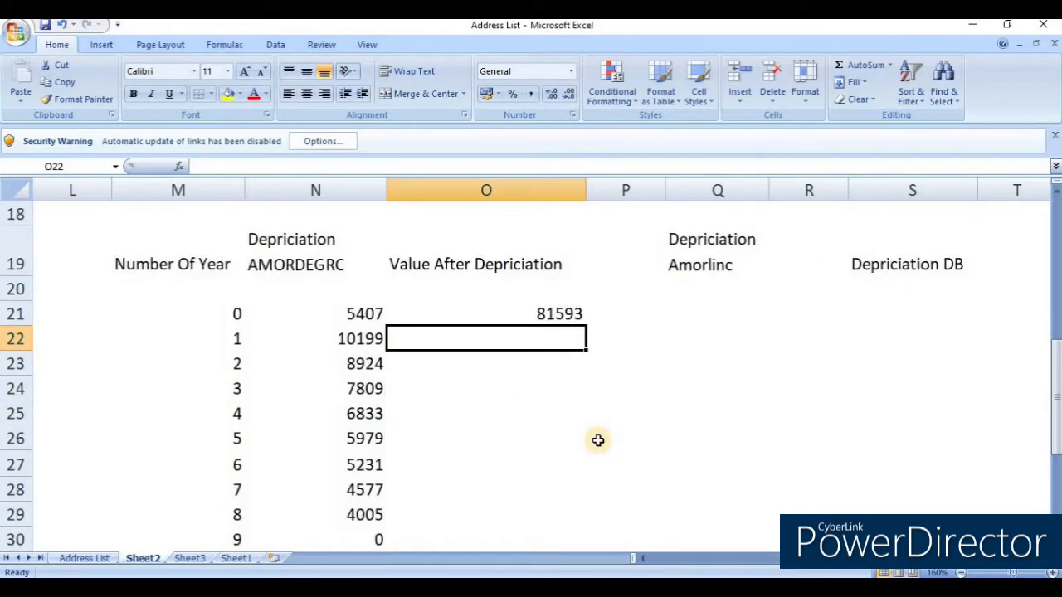
{"action": "type", "text": "="}
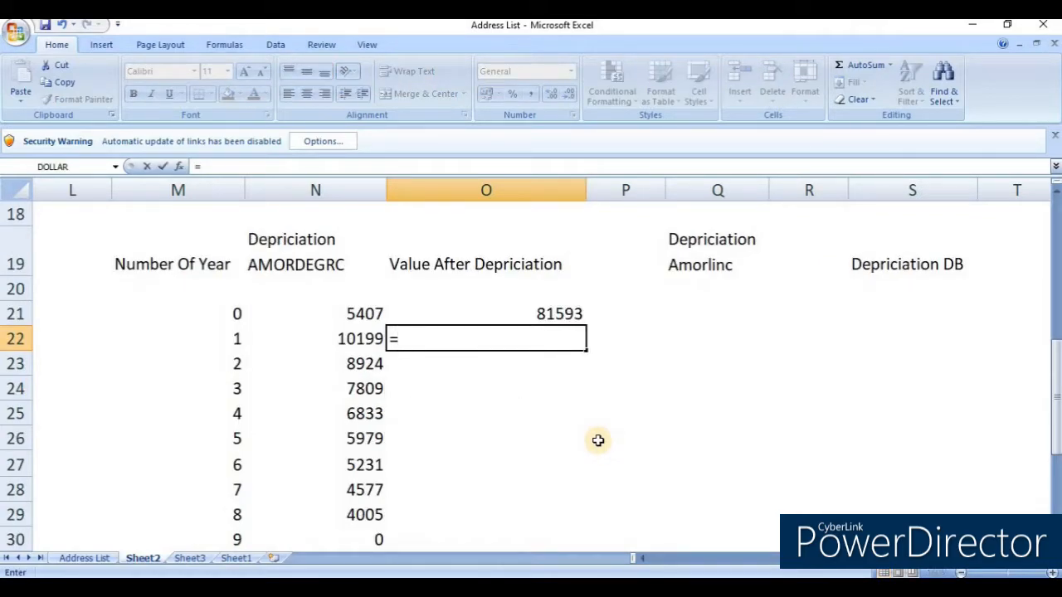
{"action": "left_click", "coordinate": [539, 312]}
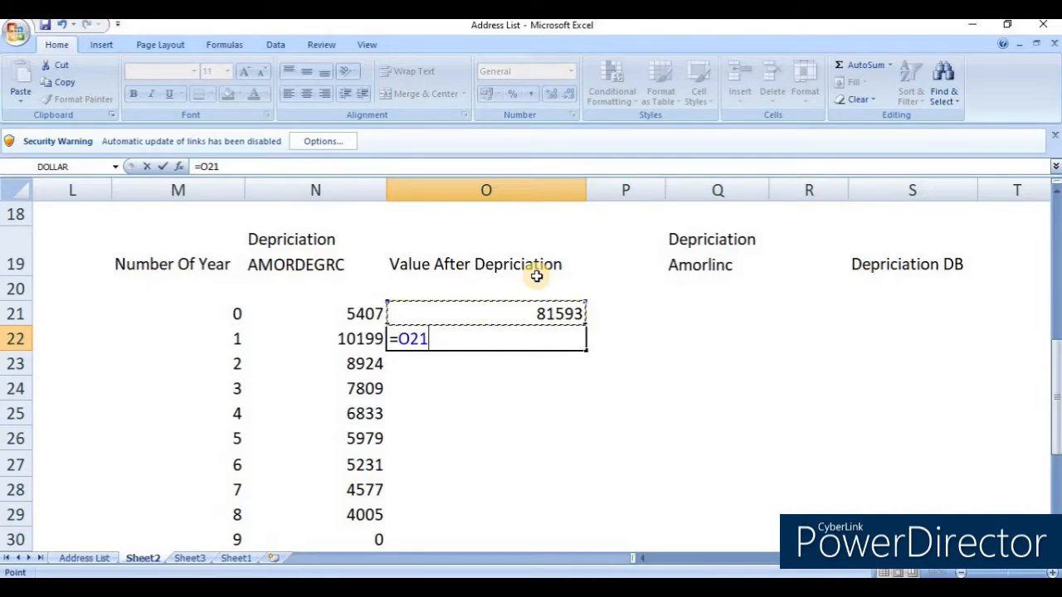
{"action": "key", "text": "F4"}
{"action": "key", "text": "F4"}
{"action": "key", "text": "F4"}
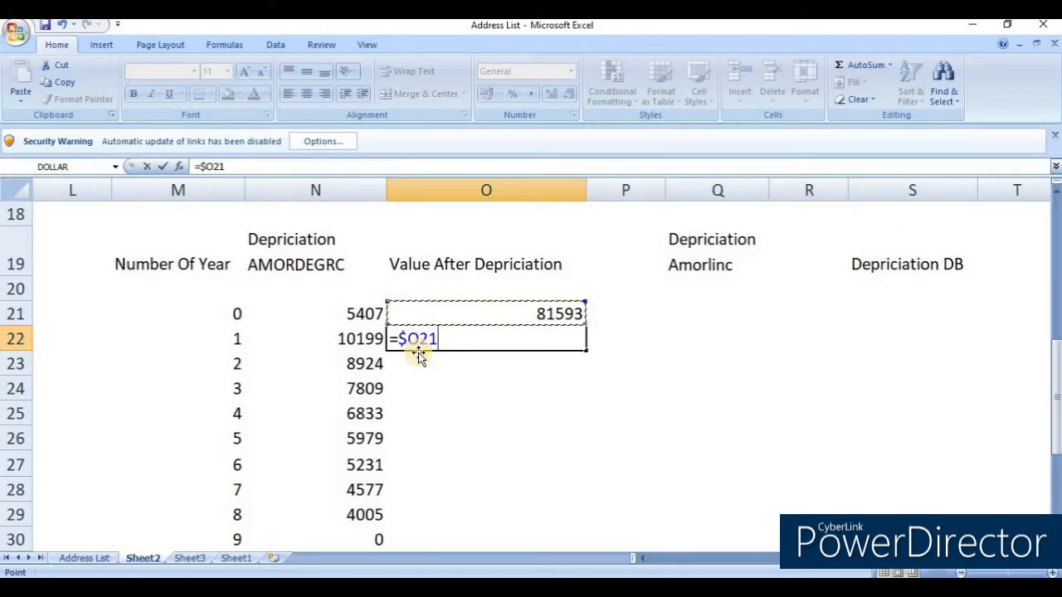
Step: Complete the O22 formula by subtracting the year 1 depreciation as $N22, giving =$O21-$N22
{"action": "type", "text": "-"}
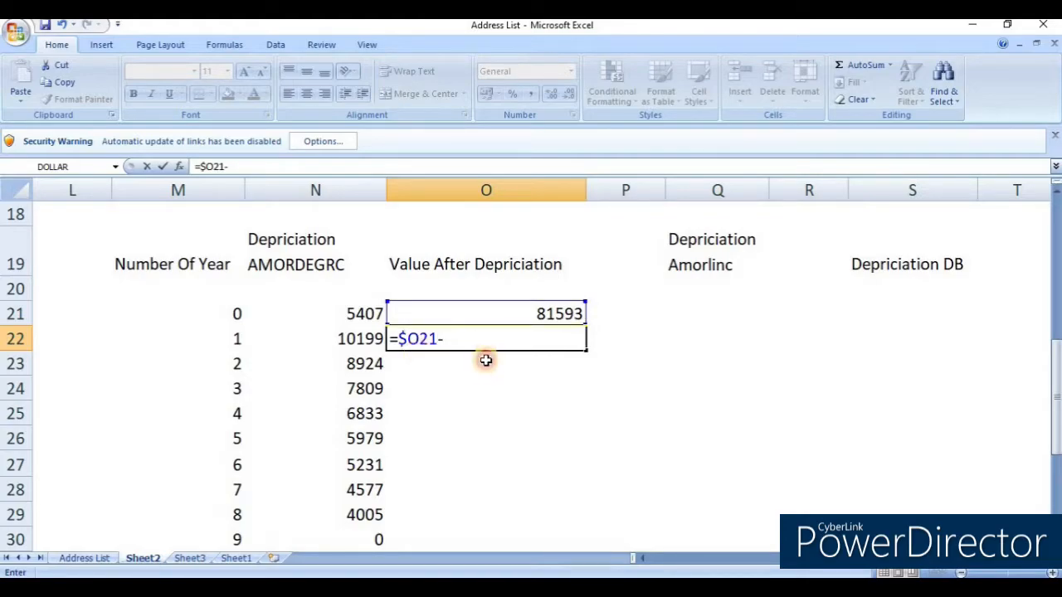
{"action": "left_click", "coordinate": [355, 336]}
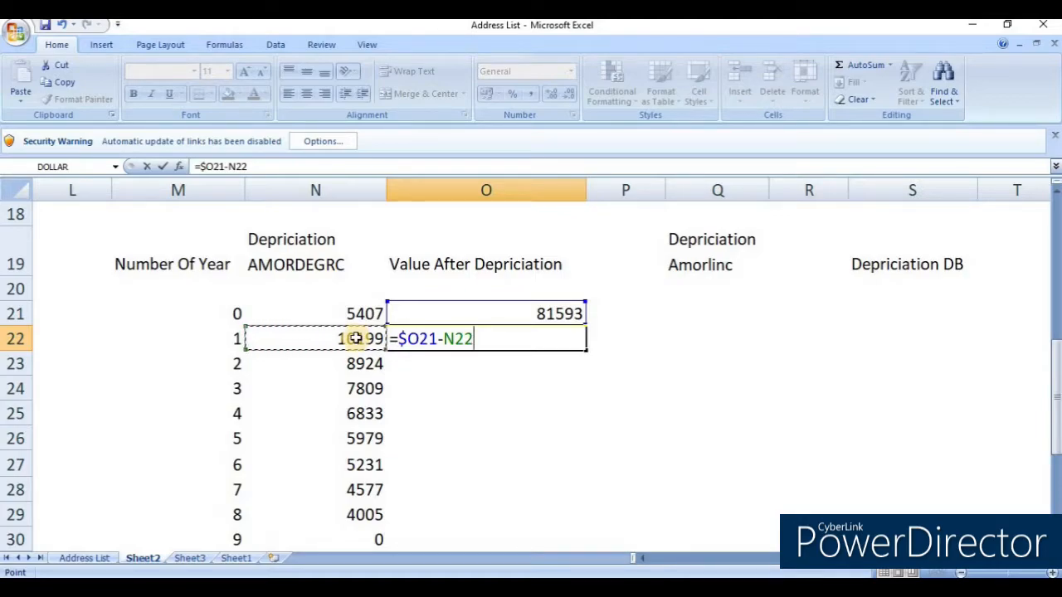
{"action": "key", "text": "F4"}
{"action": "key", "text": "F4"}
{"action": "key", "text": "F4"}
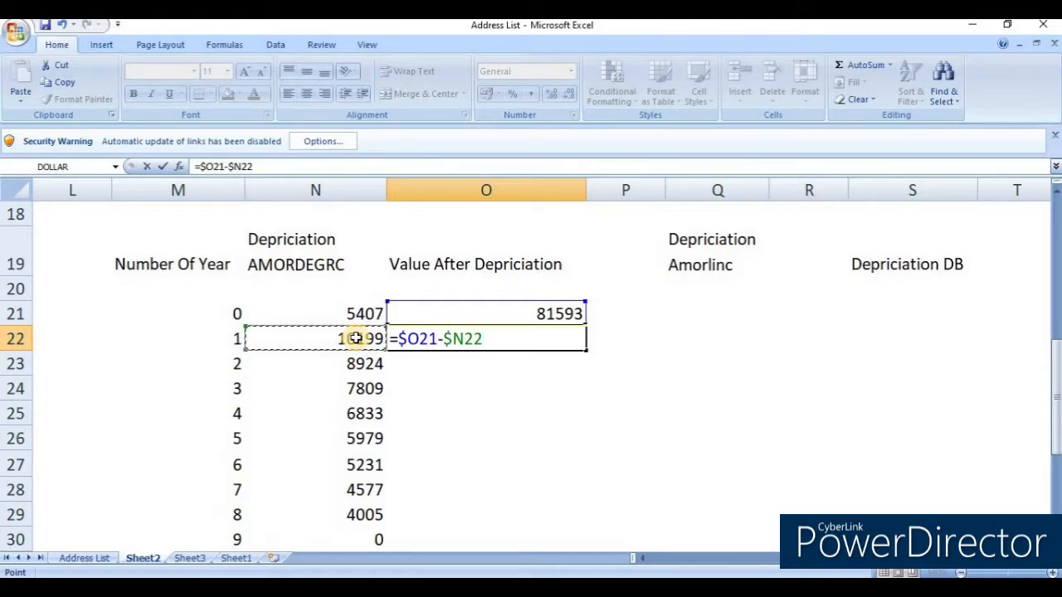
{"action": "key", "text": "Return"}
Step: Copy the O22 formula down the Value After Depriciation column through O41, beside year 20
{"action": "key", "text": "Up"}
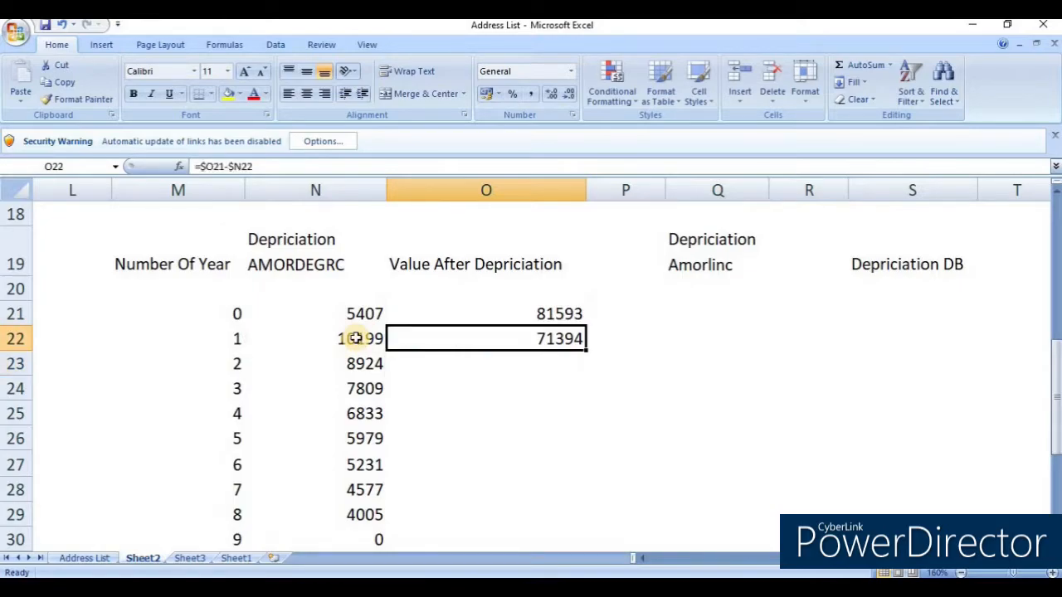
{"action": "key", "text": "ctrl+c"}
{"action": "left_click", "coordinate": [355, 337]}
{"action": "key", "text": "ctrl+Down"}
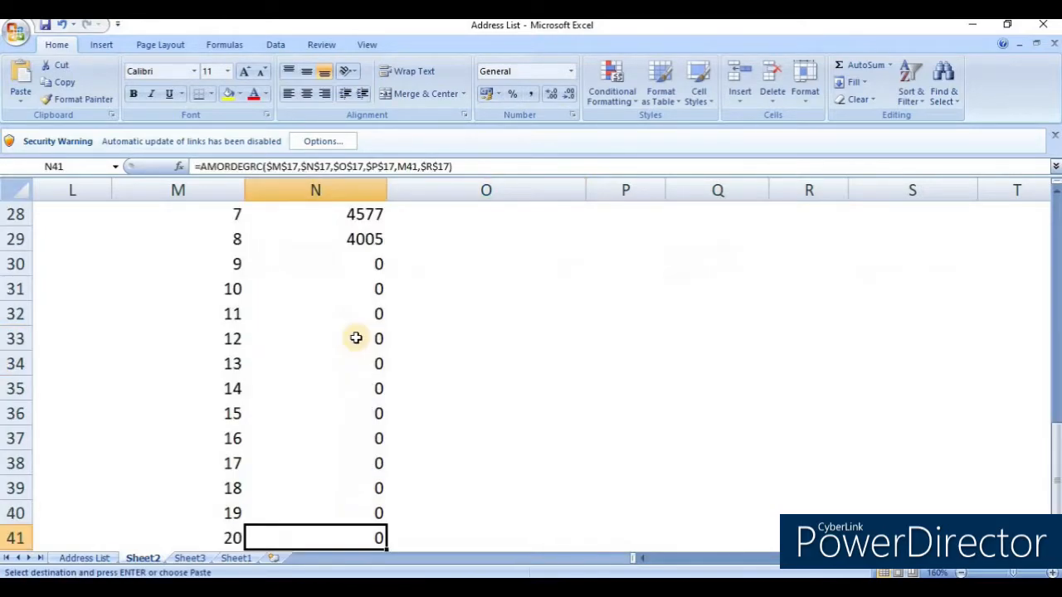
{"action": "key", "text": "Right"}
{"action": "key", "text": "Right"}
{"action": "key", "text": "Left"}
{"action": "key", "text": "ctrl+shift+Up"}
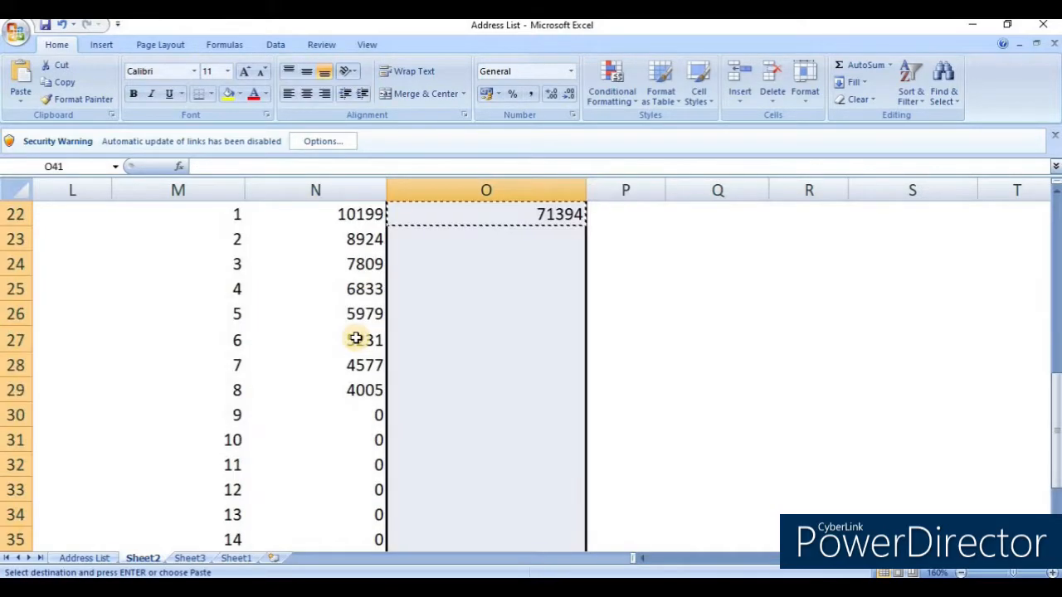
{"action": "key", "text": "Return"}
Step: Examine the Value After Depriciation results down to year 8 and compare that year with its depreciation amount
{"action": "key", "text": "Down"}
{"action": "key", "text": "Up"}
{"action": "key", "text": "Up"}
{"action": "key", "text": "Up"}
{"action": "key", "text": "Up"}
{"action": "key", "text": "ctrl+Up"}
{"action": "key", "text": "ctrl+Up"}
{"action": "key", "text": "Down"}
{"action": "key", "text": "Down"}
{"action": "key", "text": "Down"}
{"action": "key", "text": "Down"}
{"action": "key", "text": "Down"}
{"action": "key", "text": "Down"}
{"action": "key", "text": "Down"}
{"action": "key", "text": "Down"}
{"action": "key", "text": "Down"}
{"action": "key", "text": "Down"}
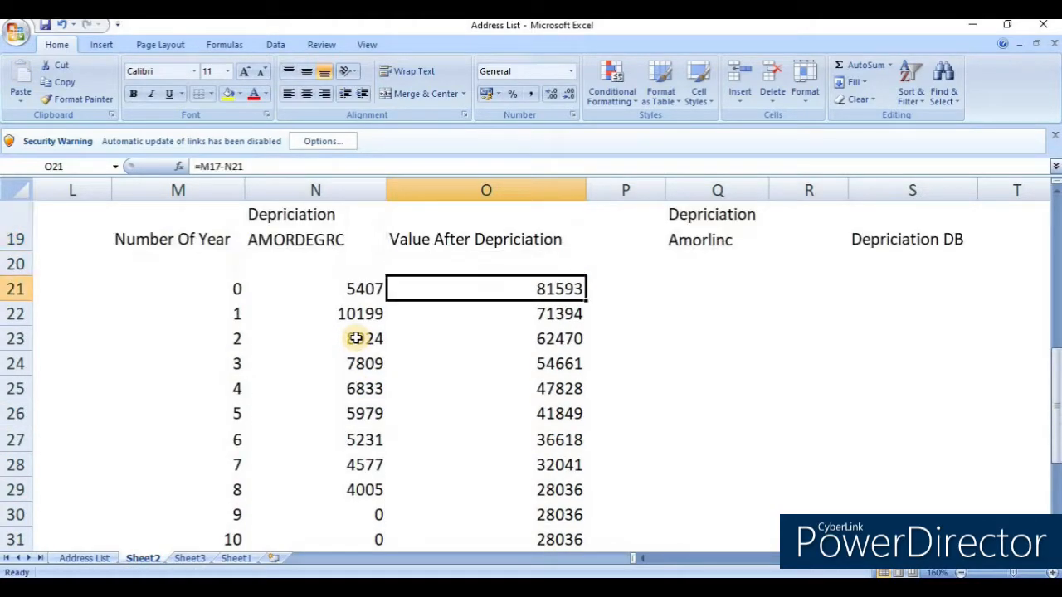
{"action": "key", "text": "Down"}
{"action": "key", "text": "Up"}
{"action": "key", "text": "Left"}
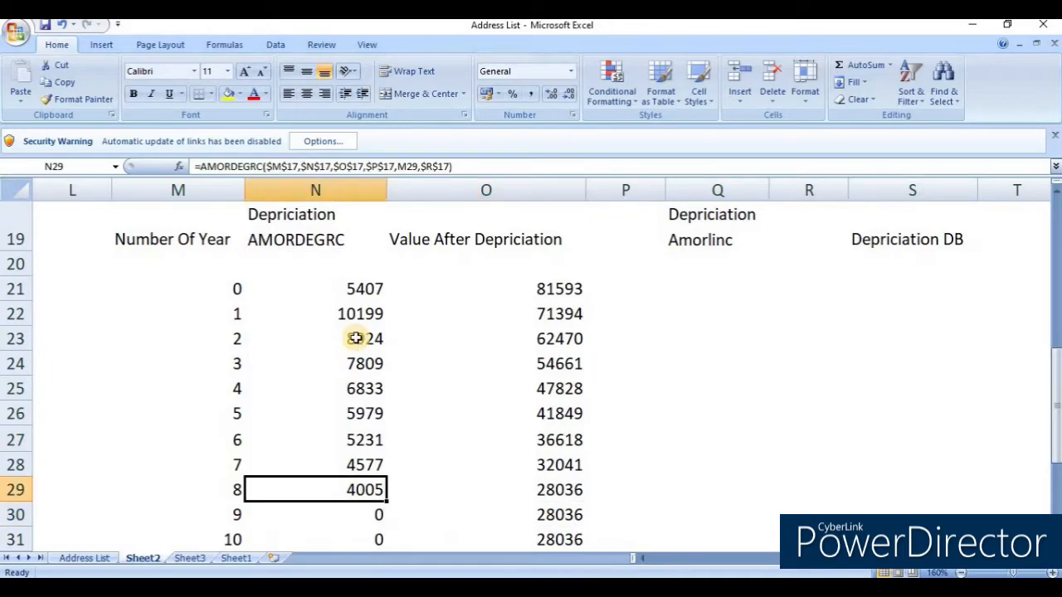
{"action": "key", "text": "Right"}
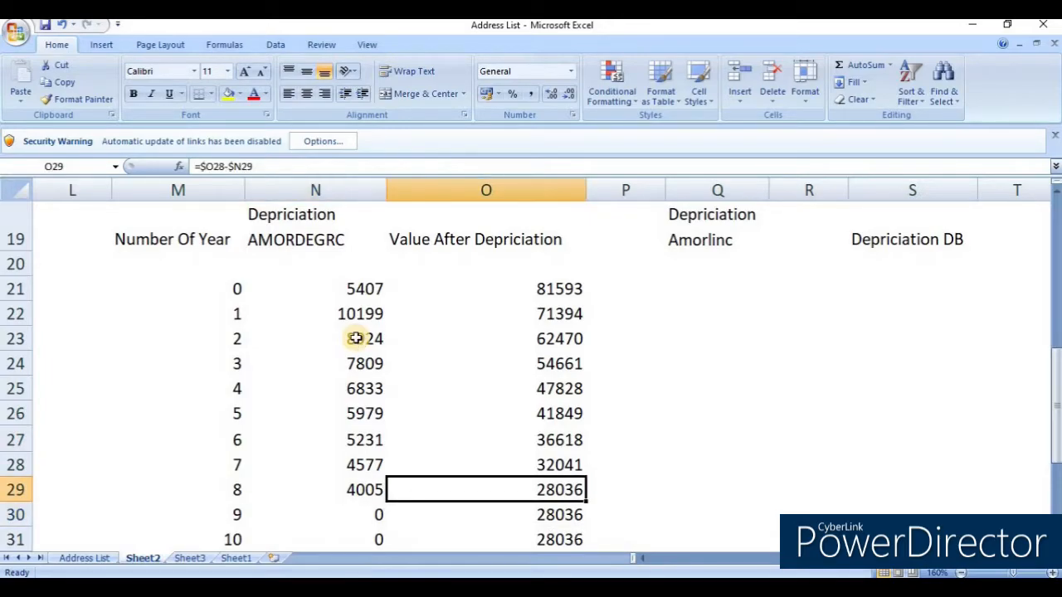
Step: Examine the Value After Depriciation column from year 8 through year 20 and check its formulas at both ends
{"action": "key", "text": "Left"}
{"action": "key", "text": "Right"}
{"action": "key", "text": "ctrl+Down"}
{"action": "key", "text": "Left"}
{"action": "key", "text": "Right"}
{"action": "key", "text": "Down"}
{"action": "key", "text": "Up"}
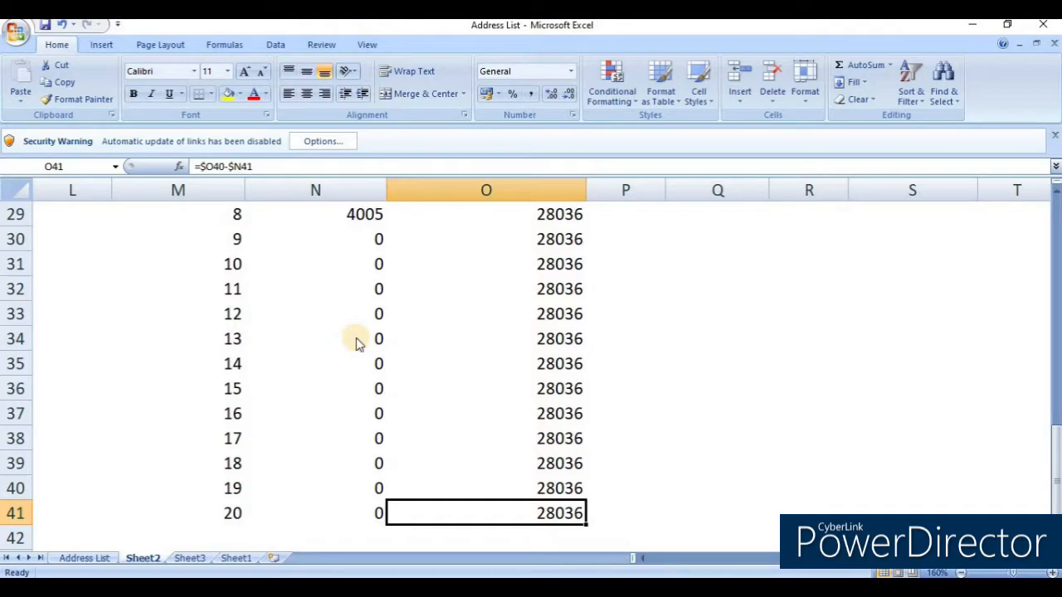
{"action": "key", "text": "ctrl+Up"}
{"action": "key", "text": "Down"}
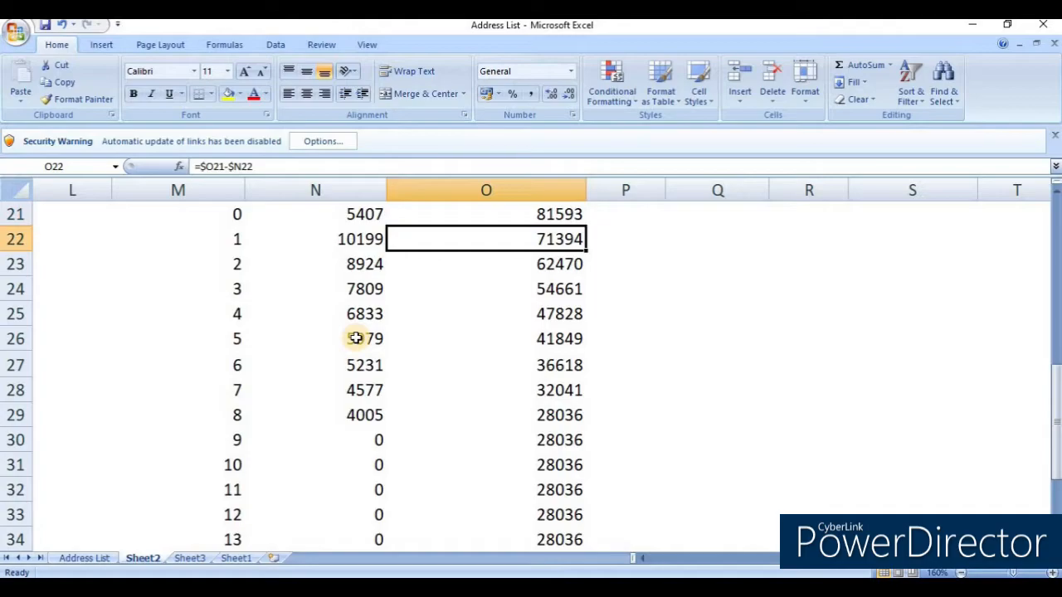
{"action": "key", "text": "Up"}
{"action": "key", "text": "Up"}
{"action": "key", "text": "Down"}
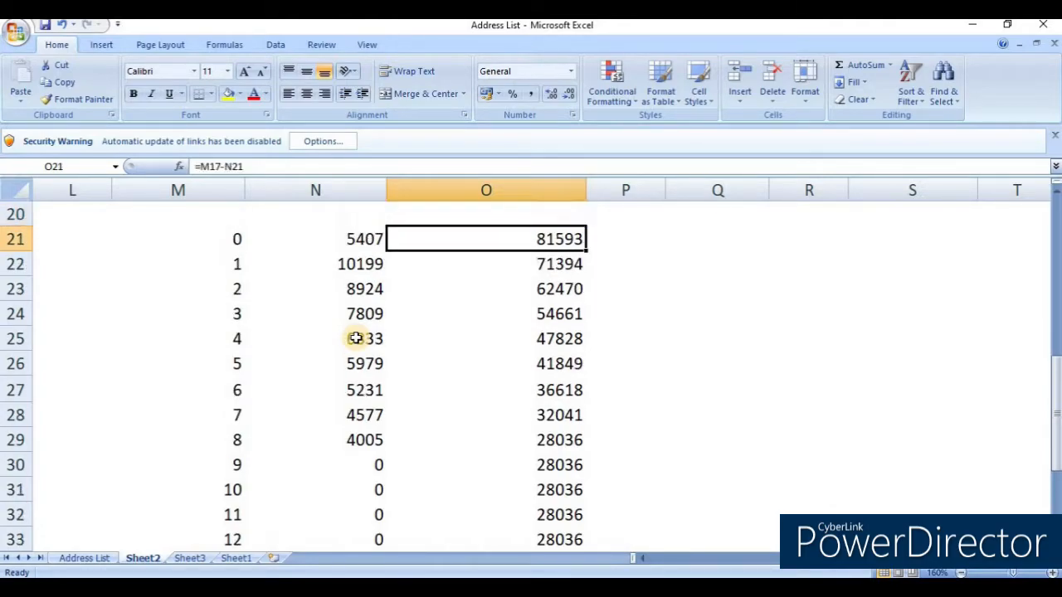
{"action": "key", "text": "ctrl+Down"}
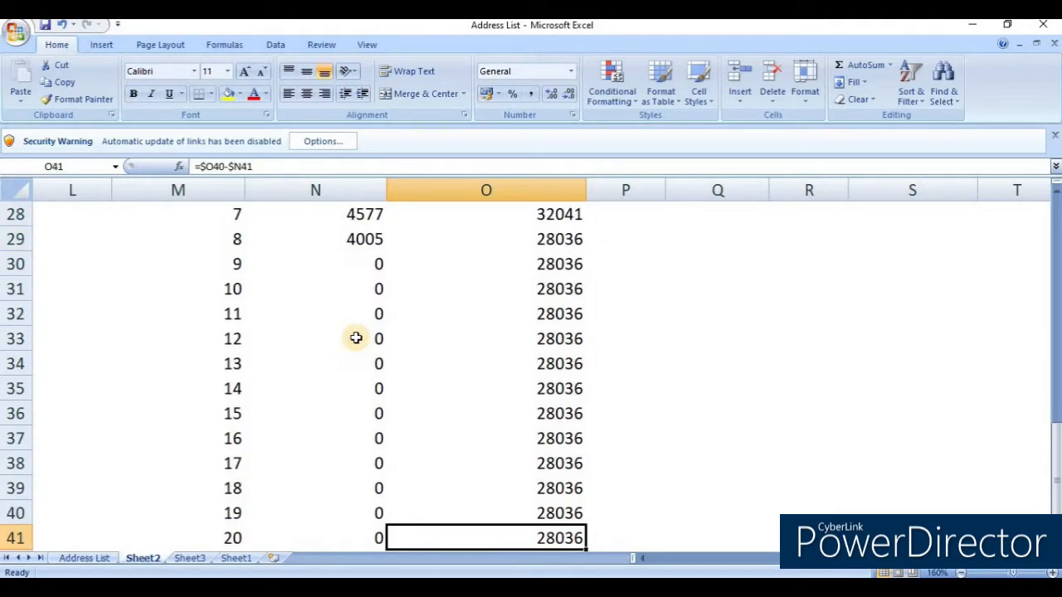
{"action": "key", "text": "Down"}
{"action": "key", "text": "Up"}
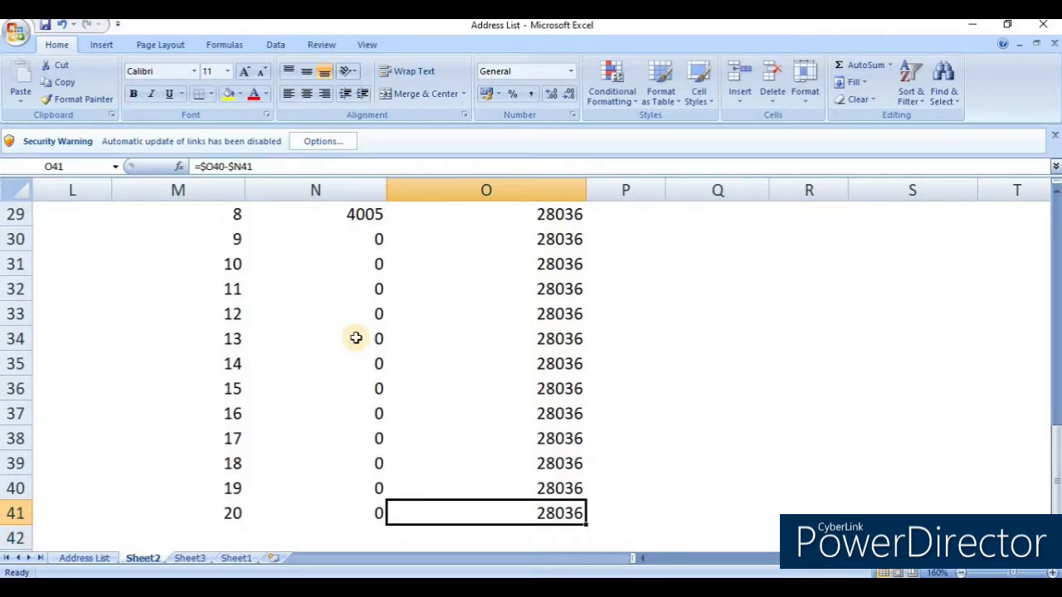
Step: Review the year numbers, AMORDEGRC depreciation amounts and remaining values together, from year 0 through the middle years
{"action": "key", "text": "Up"}
{"action": "key", "text": "Up"}
{"action": "key", "text": "Up"}
{"action": "key", "text": "Up"}
{"action": "key", "text": "Up"}
{"action": "key", "text": "Up"}
{"action": "key", "text": "Up"}
{"action": "key", "text": "Up"}
{"action": "key", "text": "Up"}
{"action": "key", "text": "Up"}
{"action": "key", "text": "Up"}
{"action": "key", "text": "Up"}
{"action": "key", "text": "Up"}
{"action": "key", "text": "Up"}
{"action": "key", "text": "Up"}
{"action": "key", "text": "Up"}
{"action": "key", "text": "Up"}
{"action": "key", "text": "Up"}
{"action": "key", "text": "Up"}
{"action": "key", "text": "Up"}
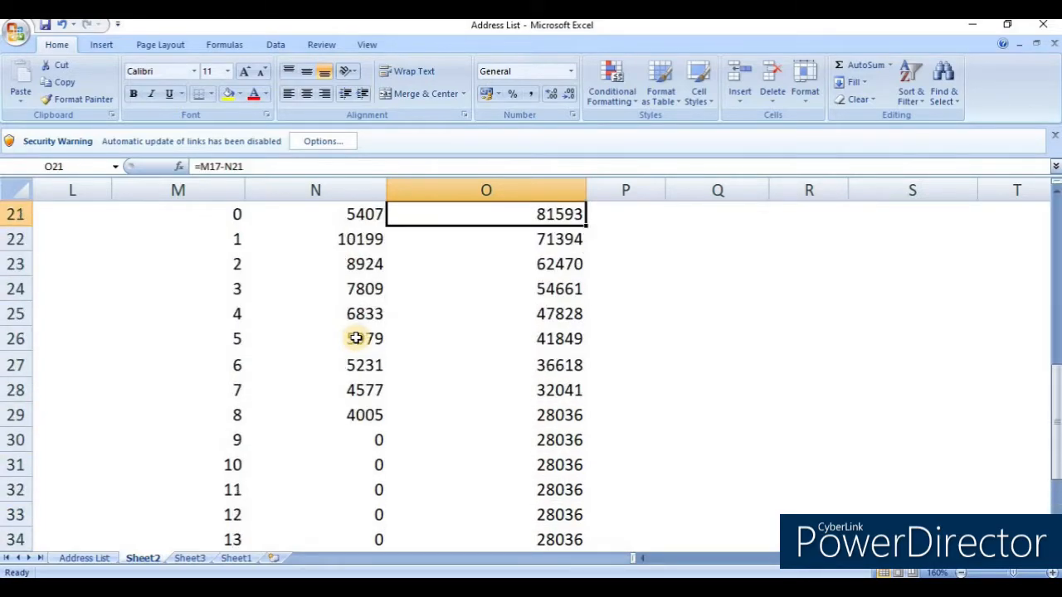
{"action": "key", "text": "Left"}
{"action": "key", "text": "Left"}
{"action": "key", "text": "Down"}
{"action": "key", "text": "Down"}
{"action": "key", "text": "Down"}
{"action": "key", "text": "Down"}
{"action": "key", "text": "Down"}
{"action": "key", "text": "Down"}
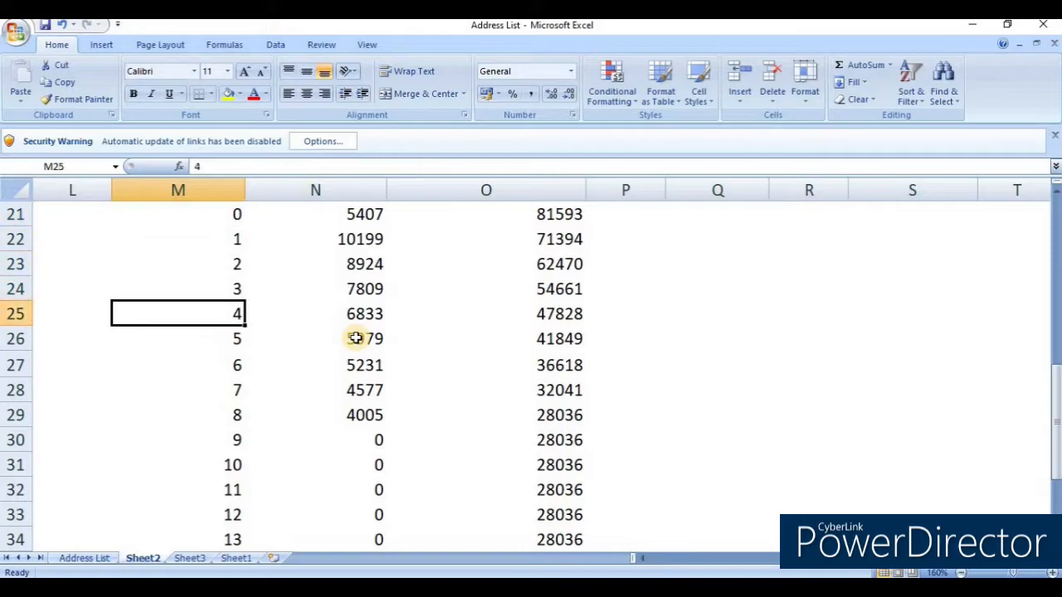
{"action": "key", "text": "Right"}
{"action": "key", "text": "Right"}
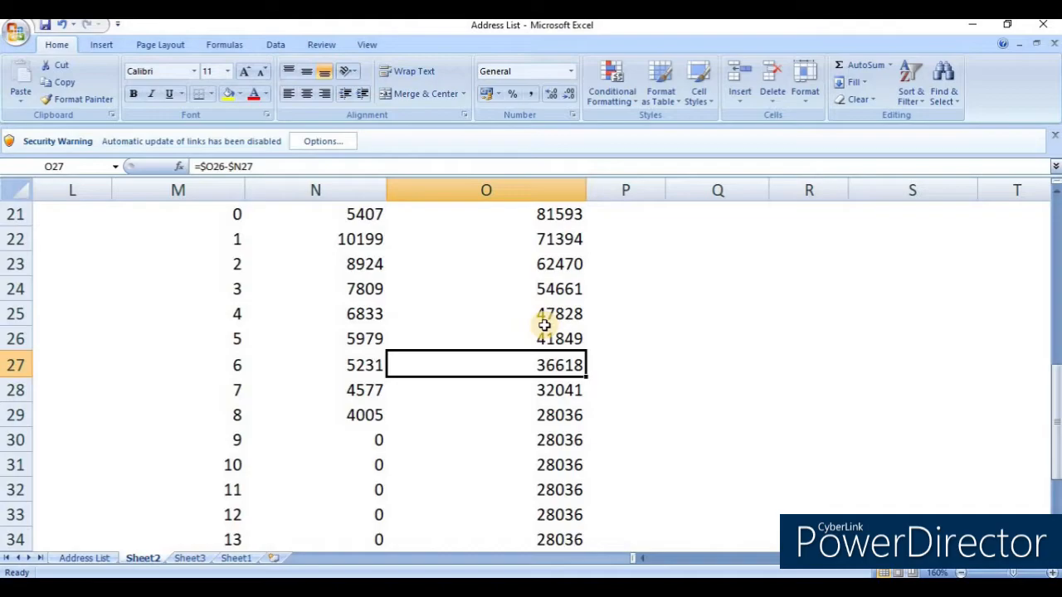
{"action": "key", "text": "ctrl+Up"}
{"action": "key", "text": "ctrl+Up"}
{"action": "key", "text": "Down"}
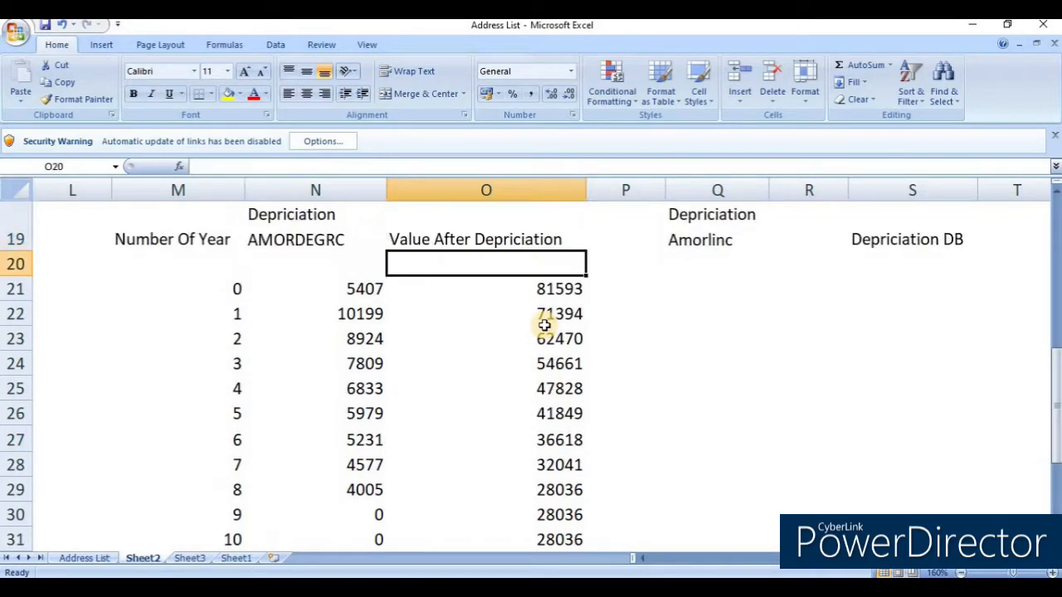
{"action": "key", "text": "Down"}
{"action": "key", "text": "Left"}
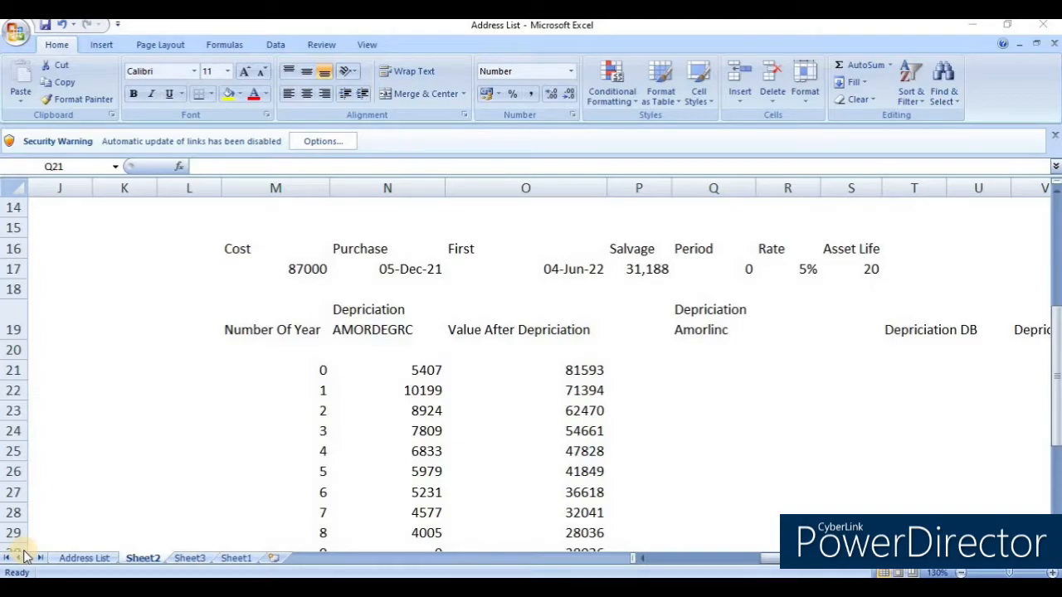
Step: Begin an AMORLINC formula in Q21, the year 0 cell of the Depriciation Amorlinc column
{"action": "left_click", "coordinate": [718, 377]}
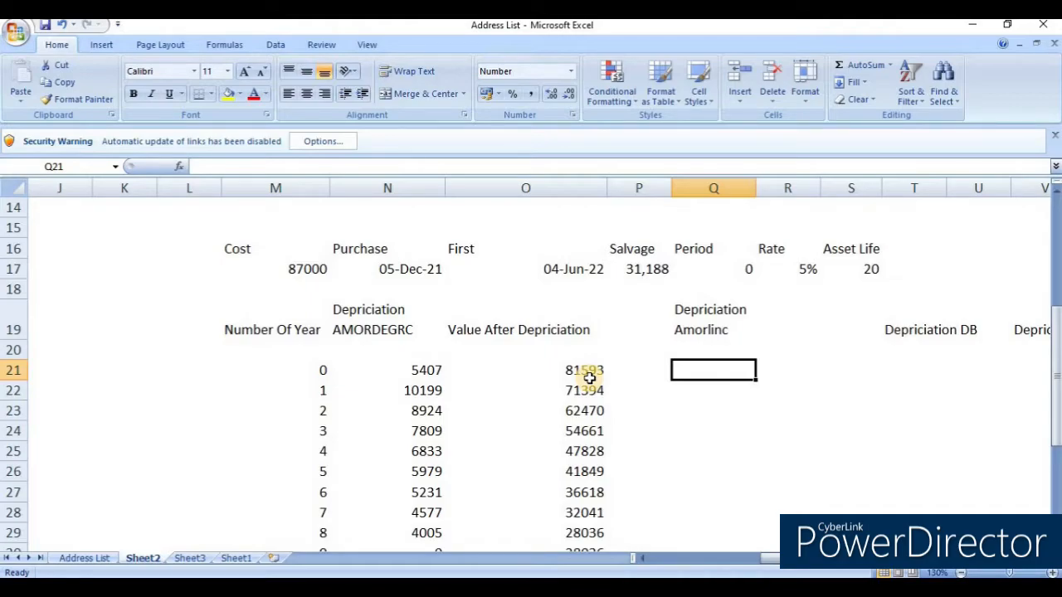
{"action": "type", "text": "="}
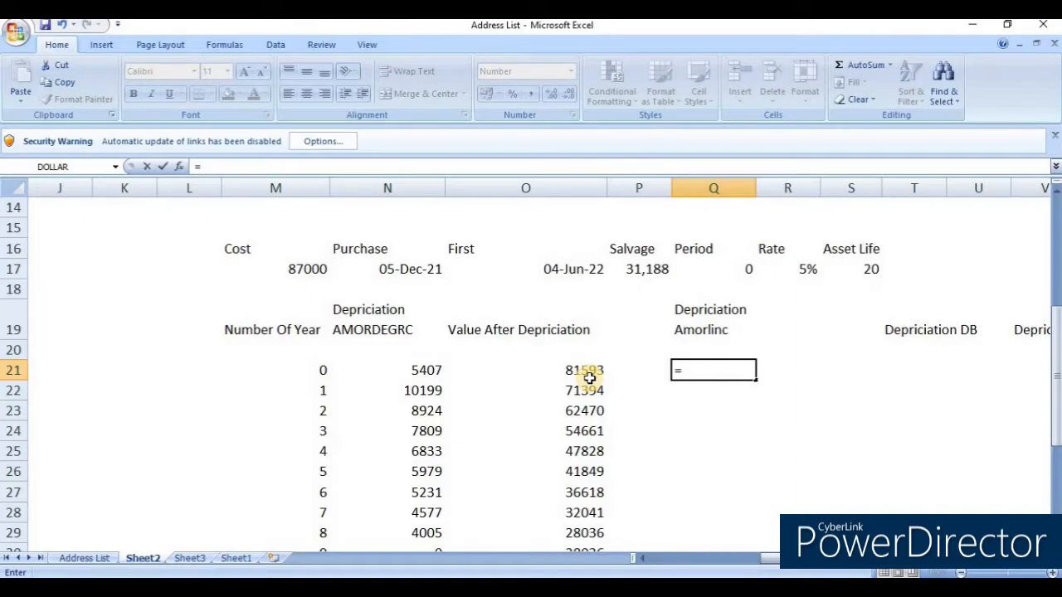
{"action": "type", "text": "ARMO"}
{"action": "key", "text": "BackSpace"}
{"action": "key", "text": "BackSpace"}
{"action": "type", "text": "OR"}
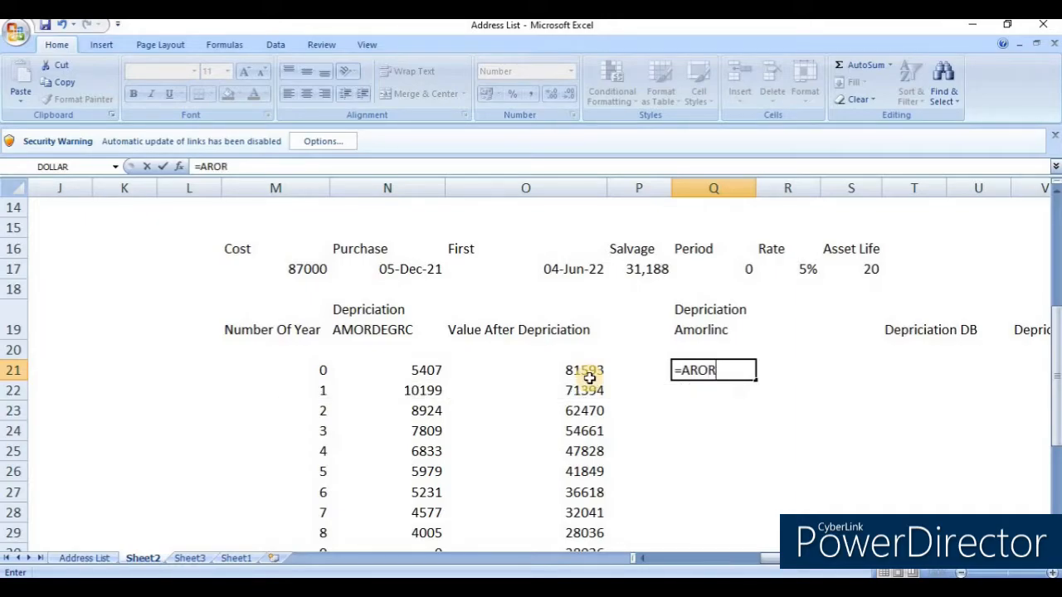
{"action": "key", "text": "BackSpace"}
{"action": "key", "text": "BackSpace"}
{"action": "key", "text": "BackSpace"}
{"action": "type", "text": "M"}
{"action": "key", "text": "Tab"}
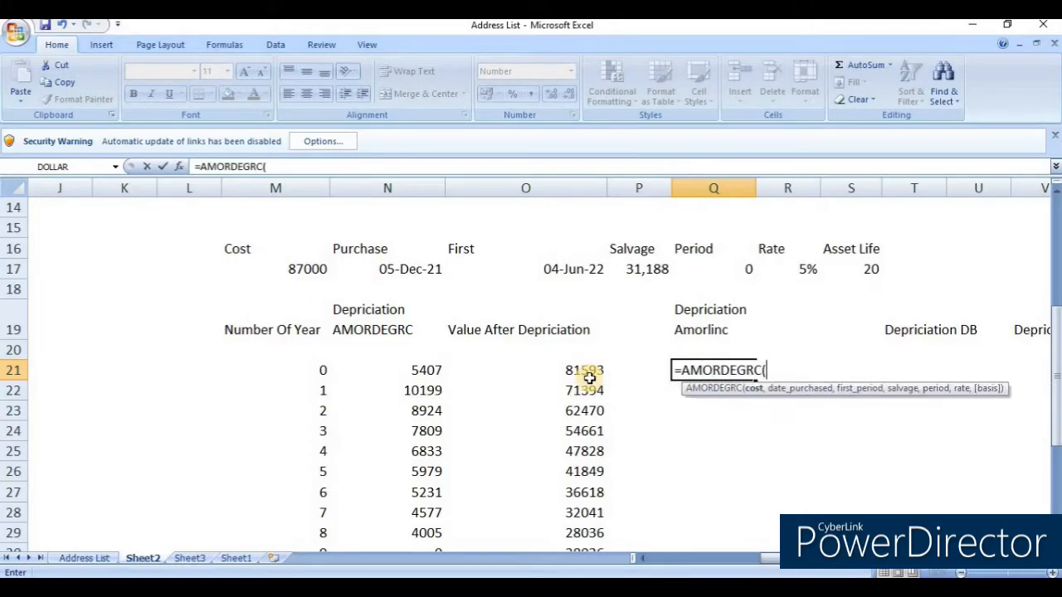
{"action": "key", "text": "BackSpace"}
{"action": "key", "text": "BackSpace"}
{"action": "key", "text": "BackSpace"}
{"action": "key", "text": "BackSpace"}
{"action": "key", "text": "BackSpace"}
{"action": "key", "text": "BackSpace"}
{"action": "type", "text": "L"}
{"action": "key", "text": "Tab"}
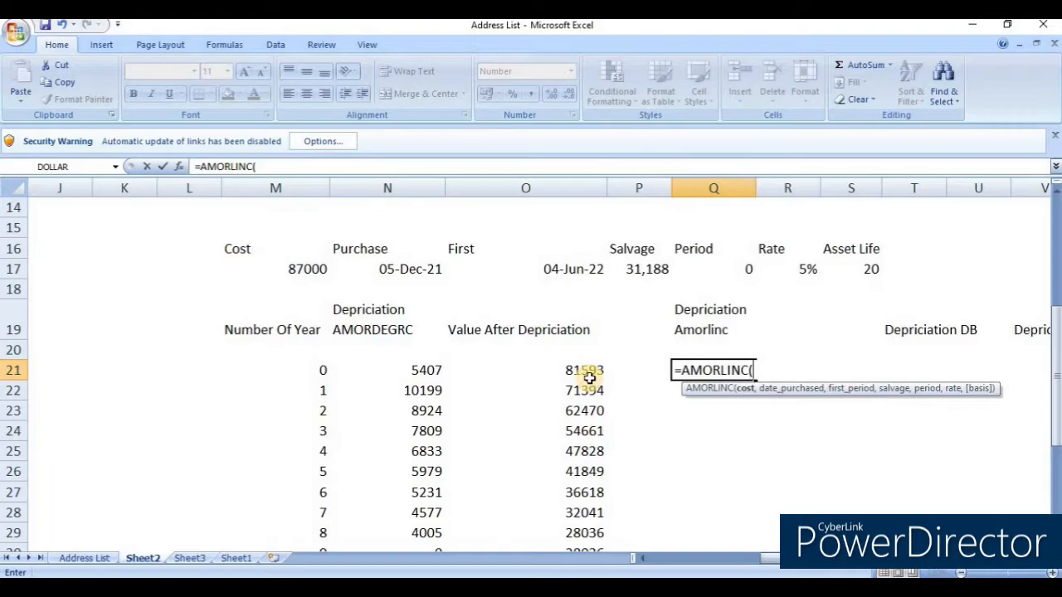
Step: Supply the cost M17 and the purchase date N17 as the first two AMORLINC arguments
{"action": "left_click", "coordinate": [302, 267]}
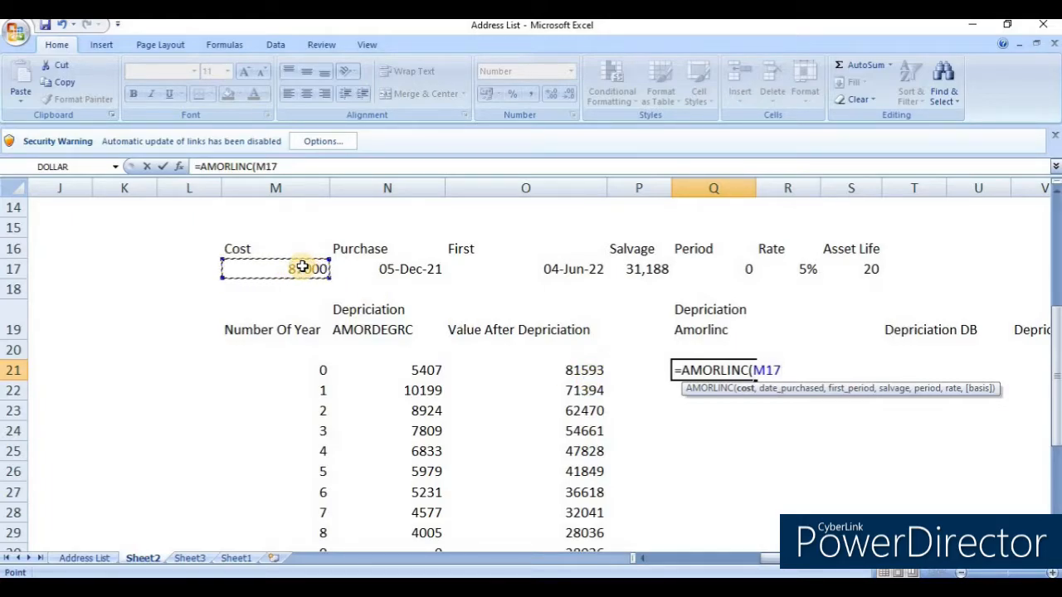
{"action": "type", "text": ","}
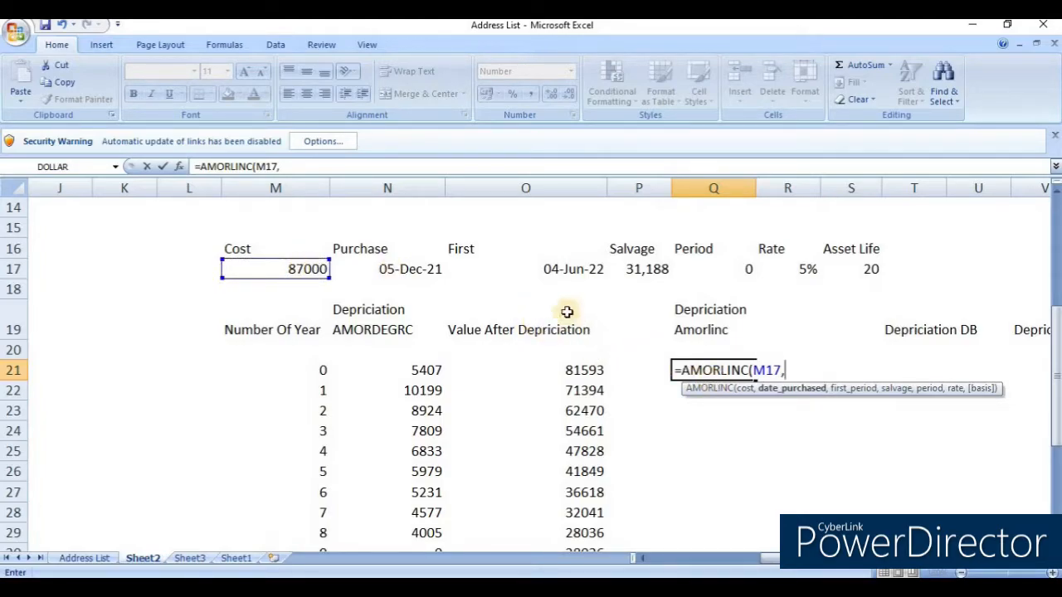
{"action": "left_click", "coordinate": [422, 271]}
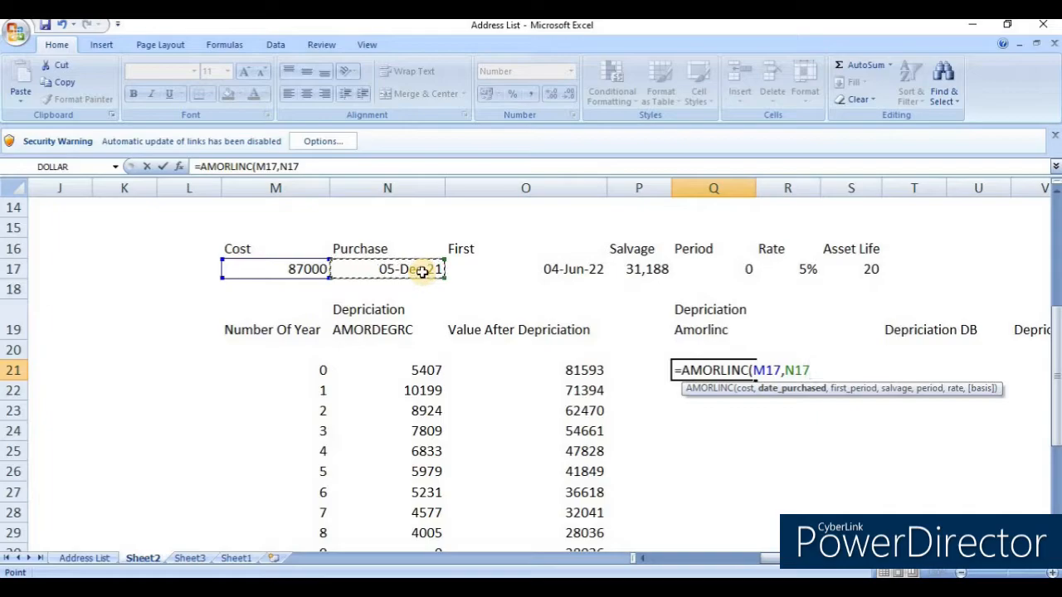
{"action": "type", "text": ","}
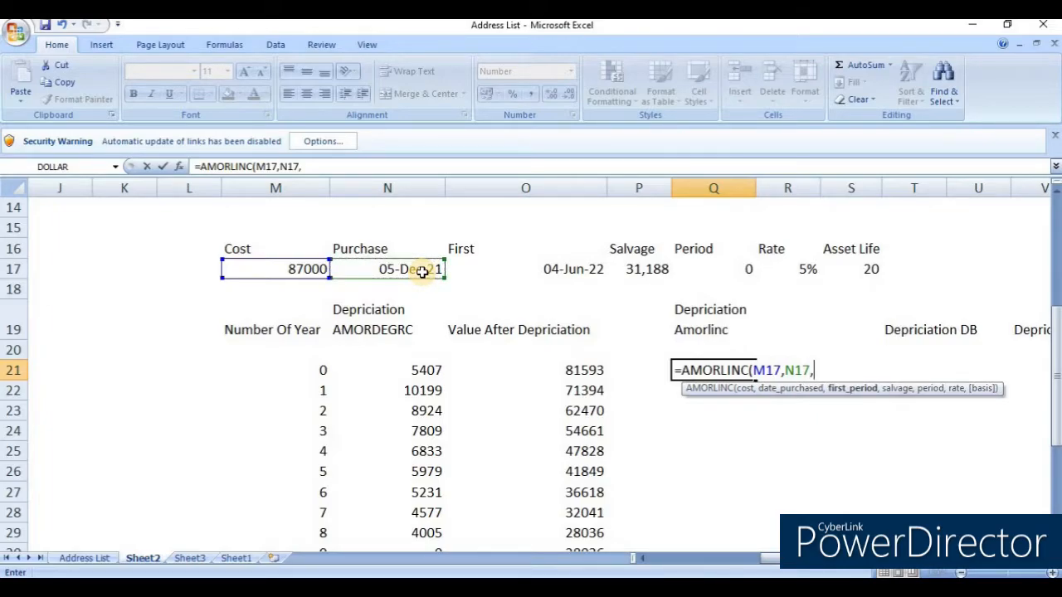
Step: Make the cost and purchase date references in the AMORLINC formula absolute, as $M$17 and $N$17
{"action": "left_click", "coordinate": [761, 371]}
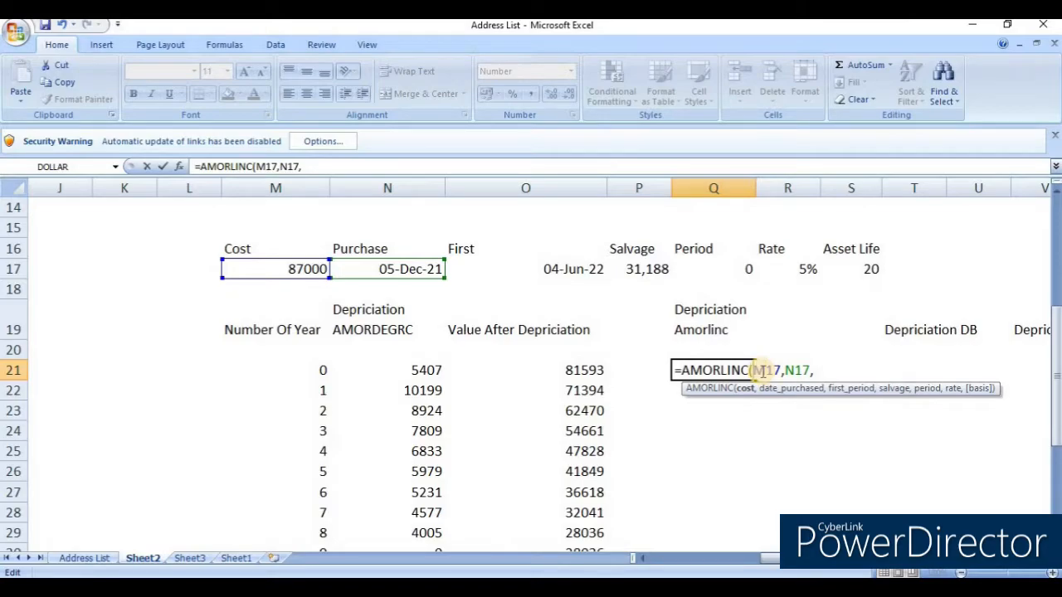
{"action": "key", "text": "F4"}
{"action": "key", "text": "Right"}
{"action": "key", "text": "Right"}
{"action": "key", "text": "F4"}
{"action": "type", "text": ","}
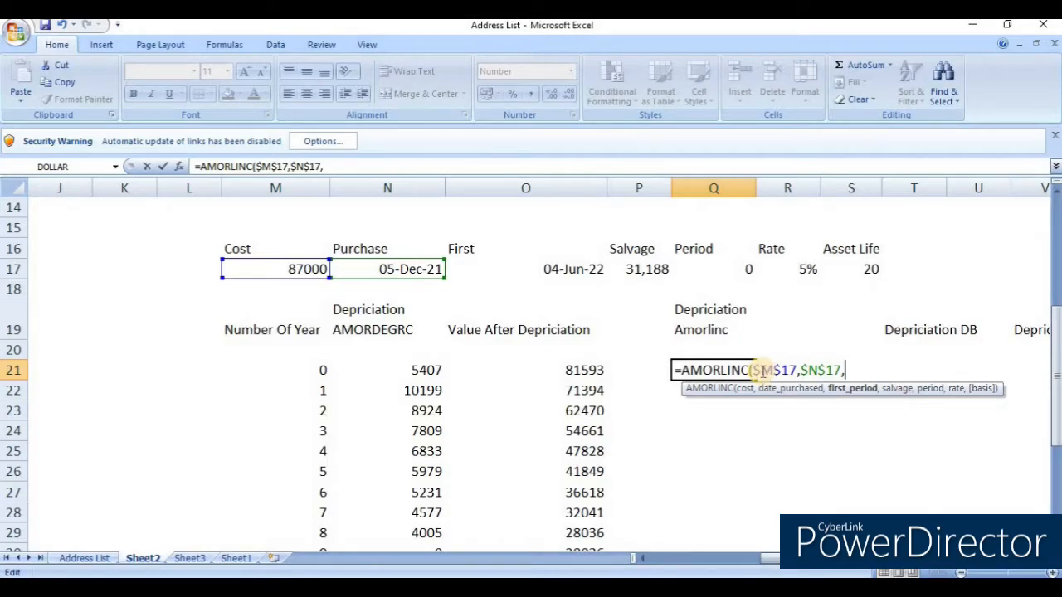
Step: Add the first period date and salvage value P17 to the AMORLINC formula, locking the date reference as $O$17
{"action": "left_click", "coordinate": [575, 268]}
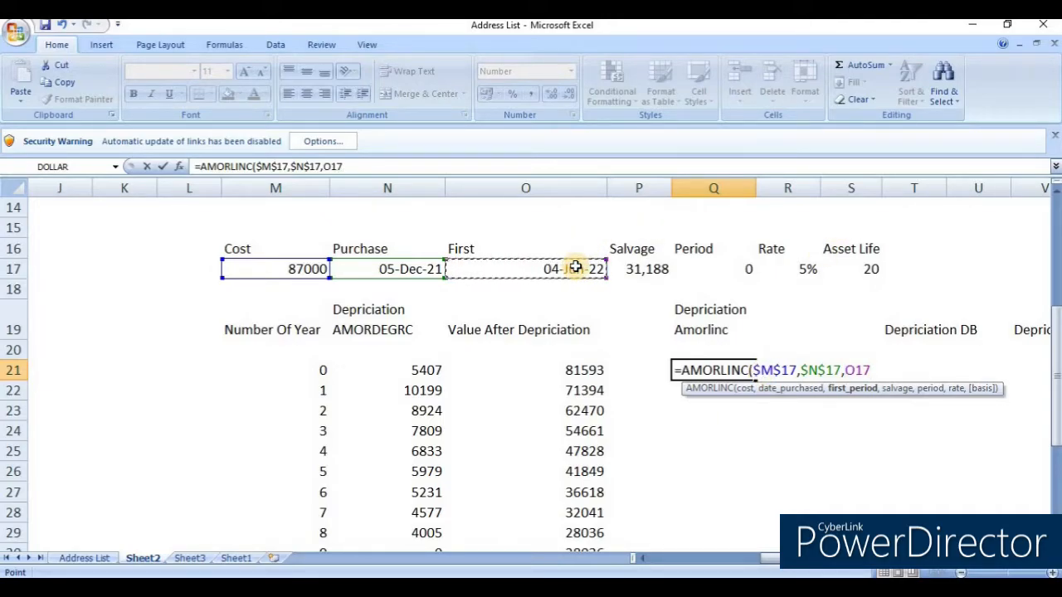
{"action": "type", "text": ","}
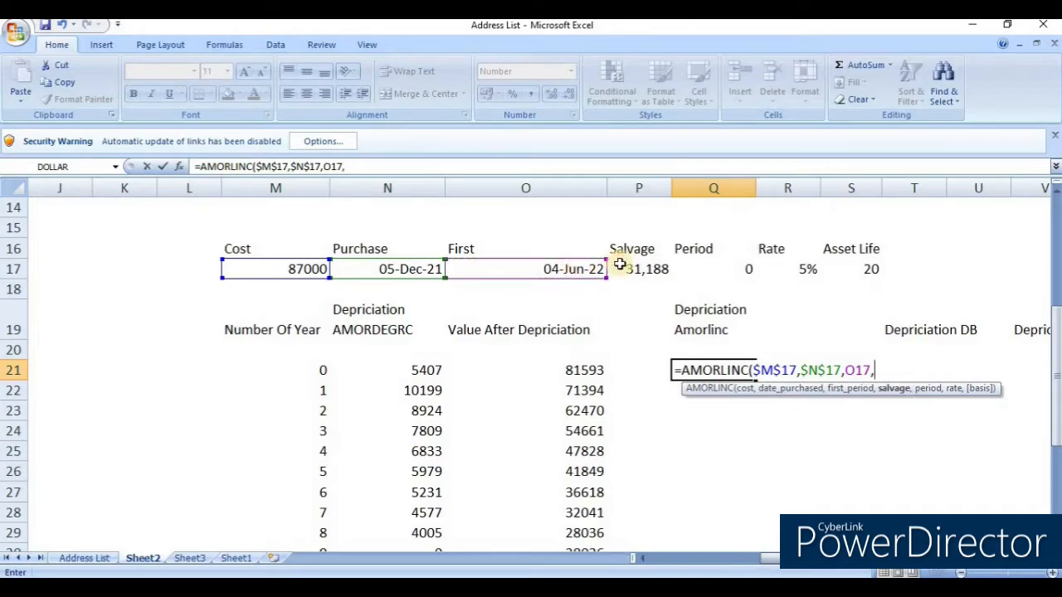
{"action": "left_click", "coordinate": [640, 265]}
{"action": "type", "text": ","}
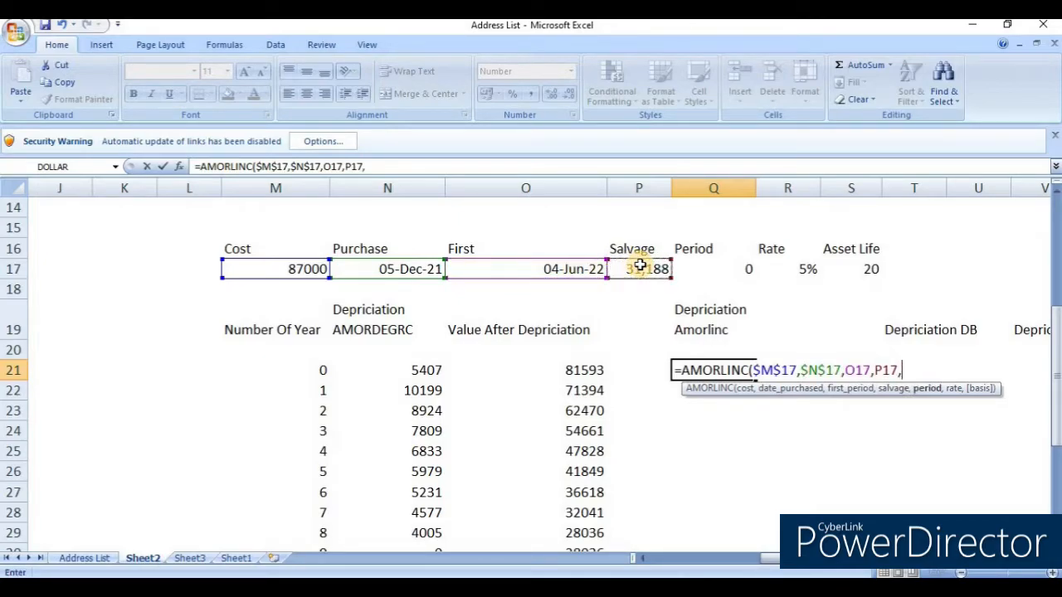
{"action": "left_click", "coordinate": [854, 369]}
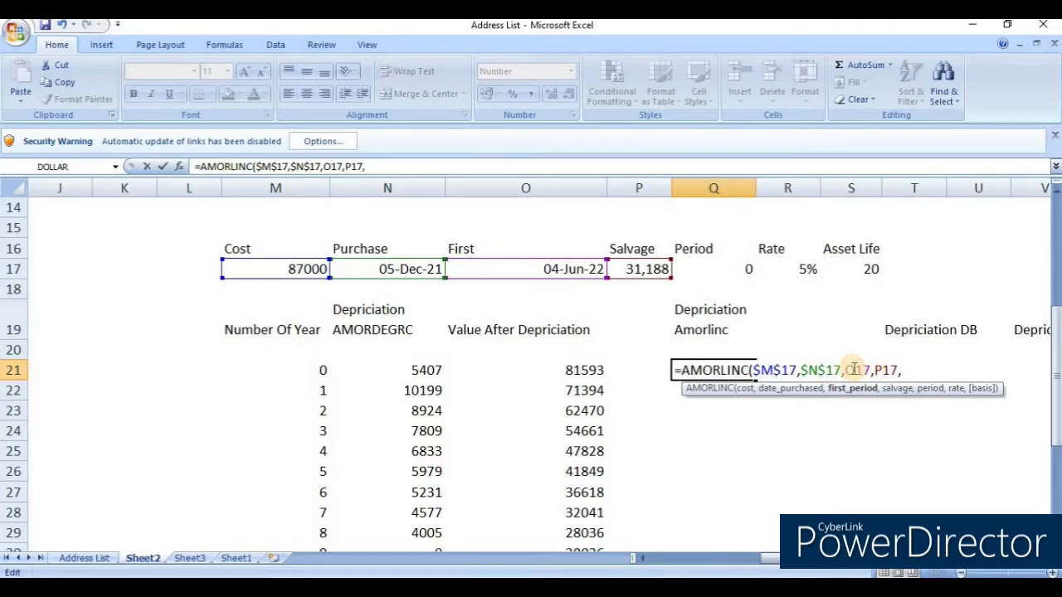
{"action": "key", "text": "F4"}
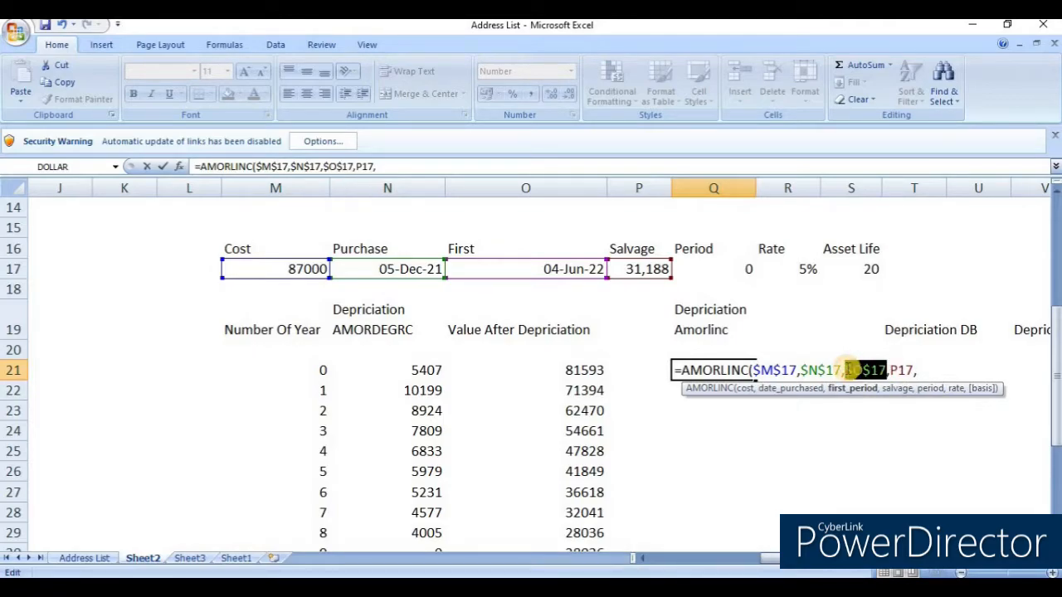
{"action": "left_click", "coordinate": [900, 370]}
{"action": "key", "text": "F4"}
{"action": "left_click", "coordinate": [954, 366]}
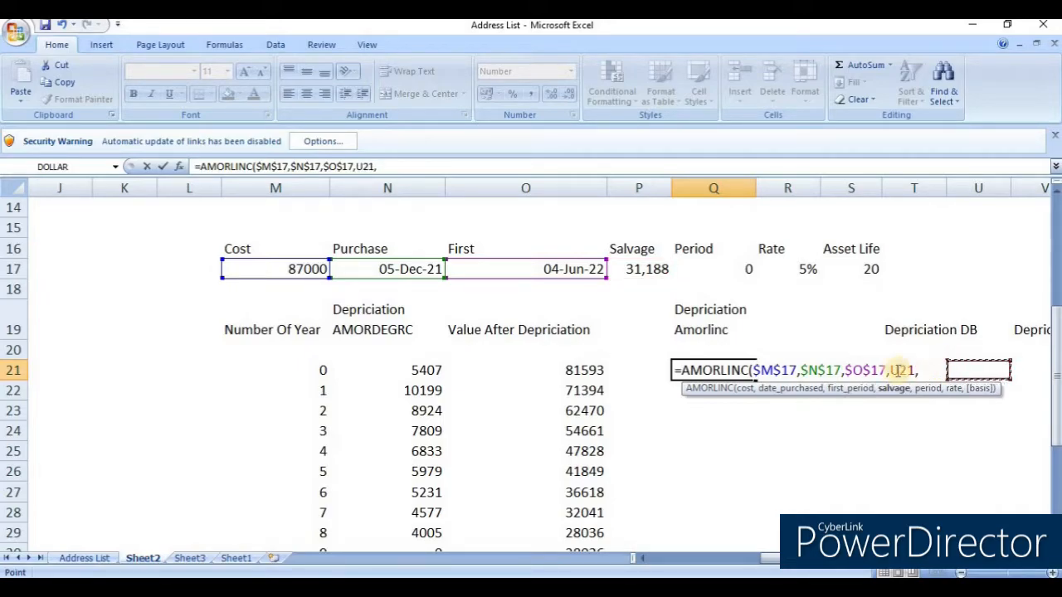
{"action": "left_click", "coordinate": [660, 269]}
{"action": "key", "text": "F4"}
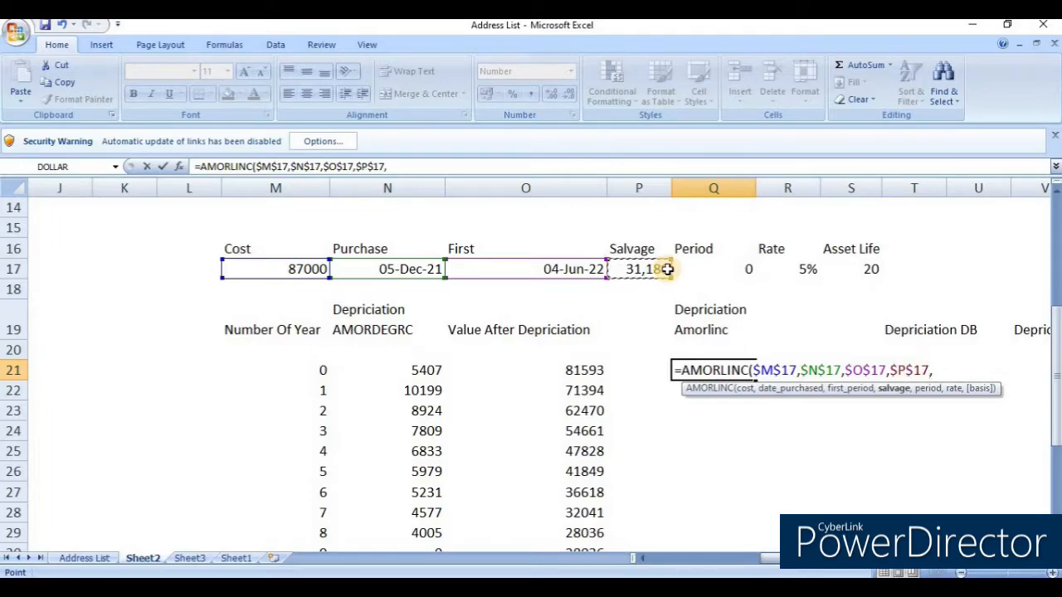
{"action": "key", "text": "BackSpace"}
{"action": "left_click", "coordinate": [669, 269]}
{"action": "type", "text": ","}
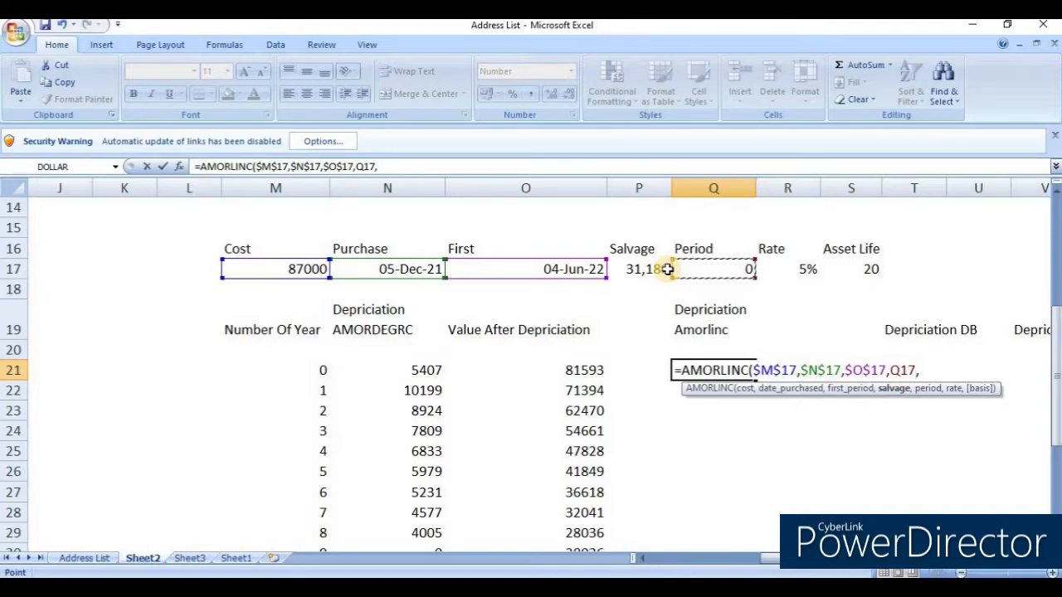
{"action": "key", "text": "BackSpace"}
{"action": "key", "text": "BackSpace"}
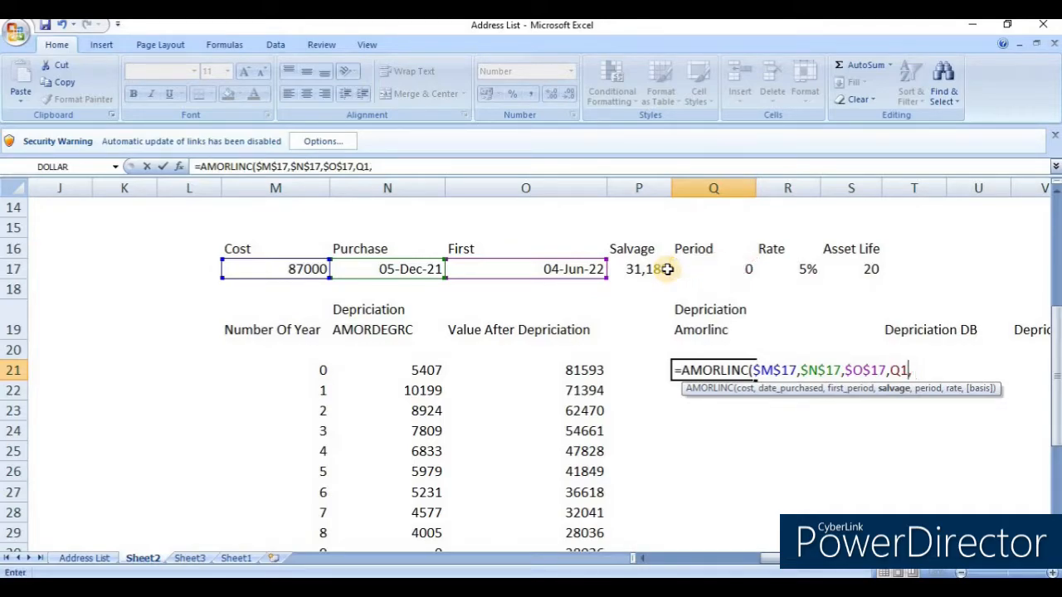
{"action": "key", "text": "Return"}
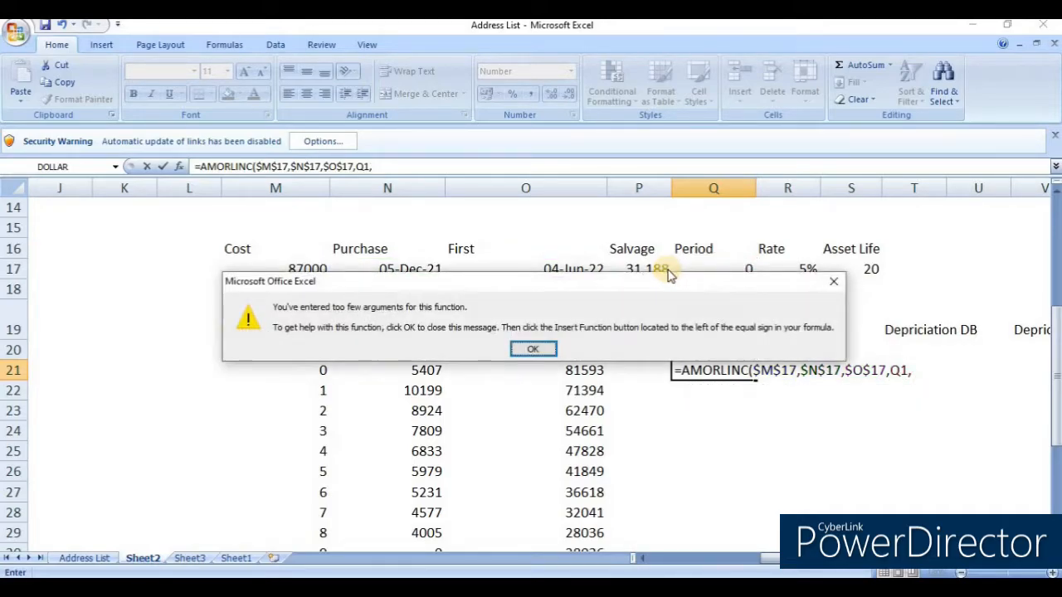
{"action": "key", "text": "Return"}
{"action": "key", "text": "BackSpace"}
{"action": "key", "text": "BackSpace"}
{"action": "key", "text": "BackSpace"}
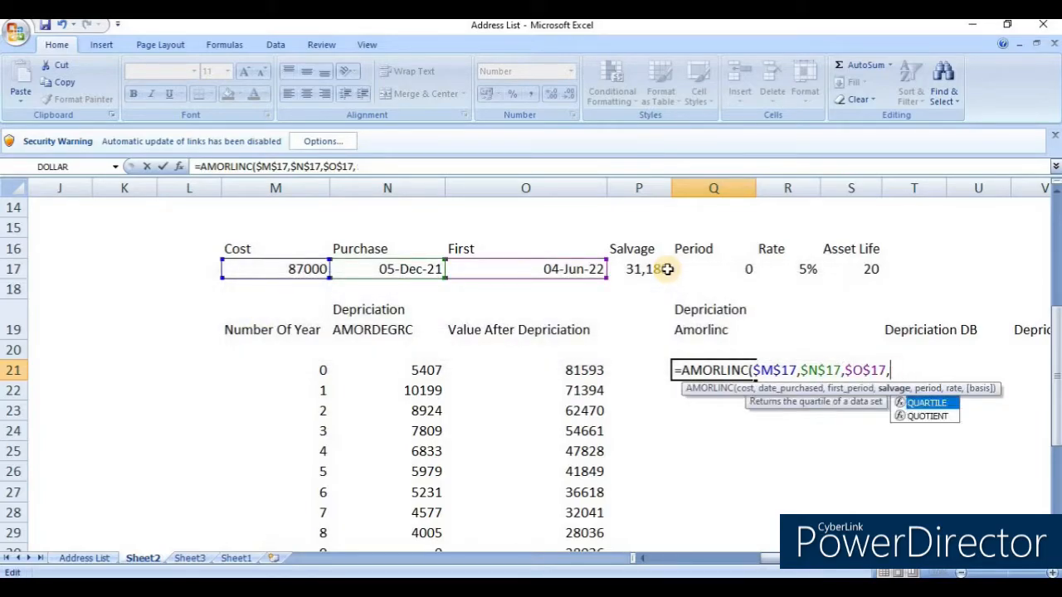
Step: Enter the salvage value as $P$17 and the year 0 cell M21 as the period in the AMORLINC formula
{"action": "left_click", "coordinate": [634, 267]}
{"action": "key", "text": "F4"}
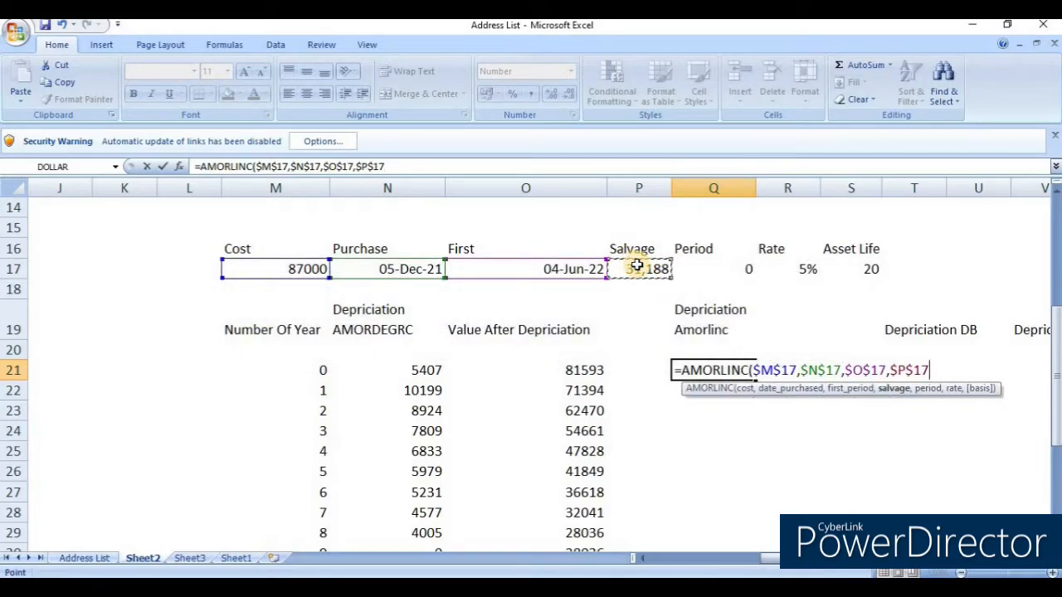
{"action": "type", "text": ","}
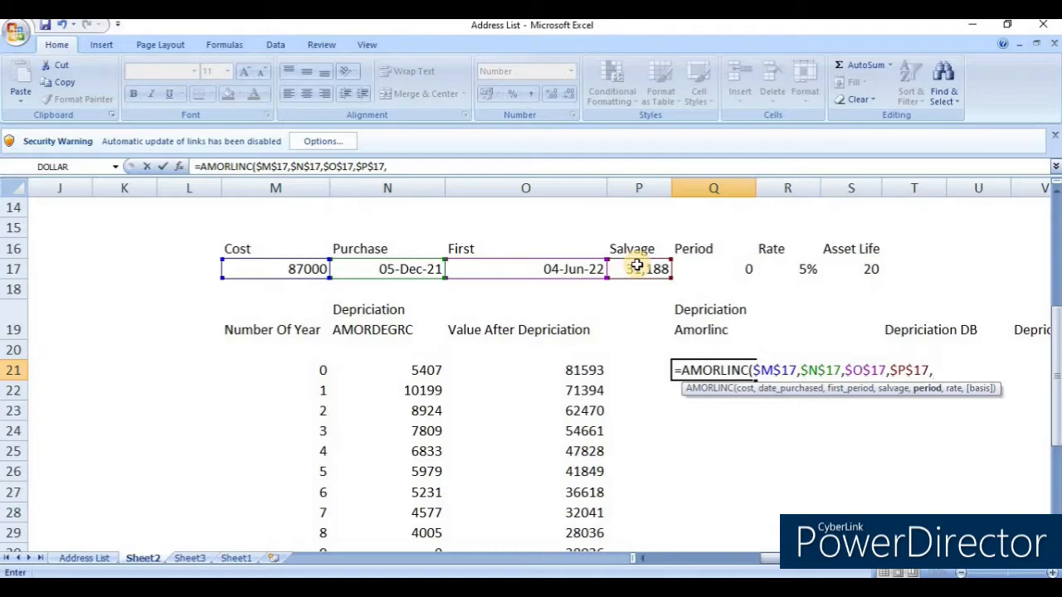
{"action": "left_click", "coordinate": [296, 365]}
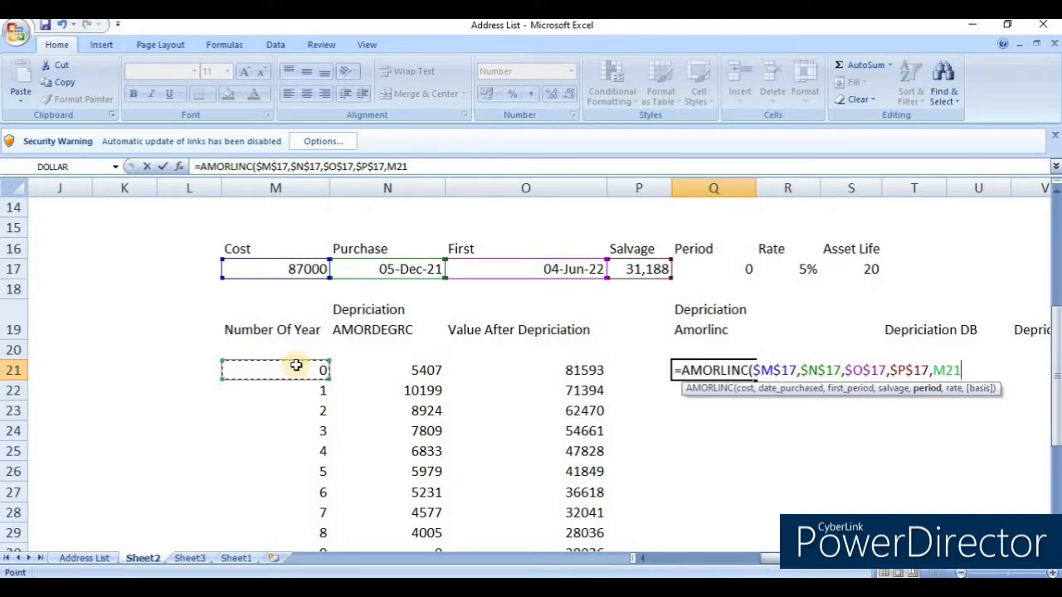
Step: Lock the period reference as $M21 and complete the AMORLINC formula in Q21 with the absolute rate reference $R$17
{"action": "key", "text": "F4"}
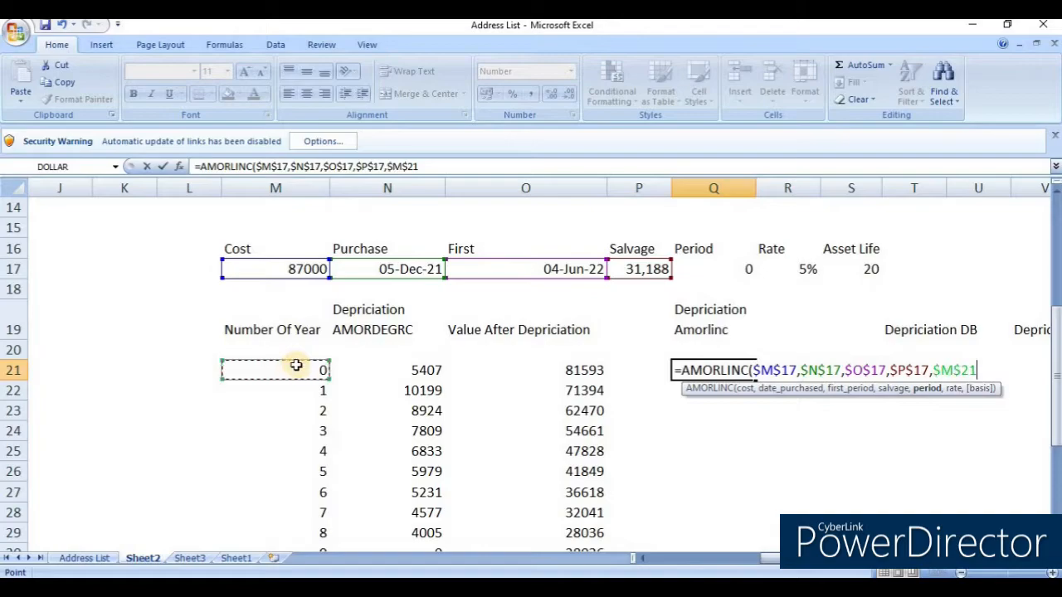
{"action": "key", "text": "F4"}
{"action": "key", "text": "F4"}
{"action": "type", "text": ","}
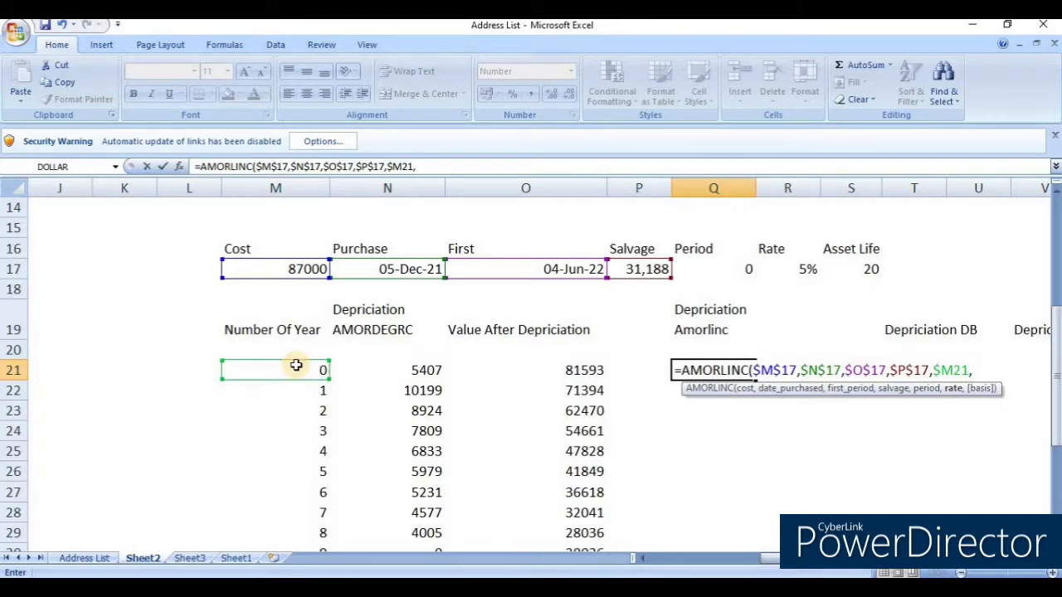
{"action": "left_click", "coordinate": [796, 269]}
{"action": "key", "text": "F4"}
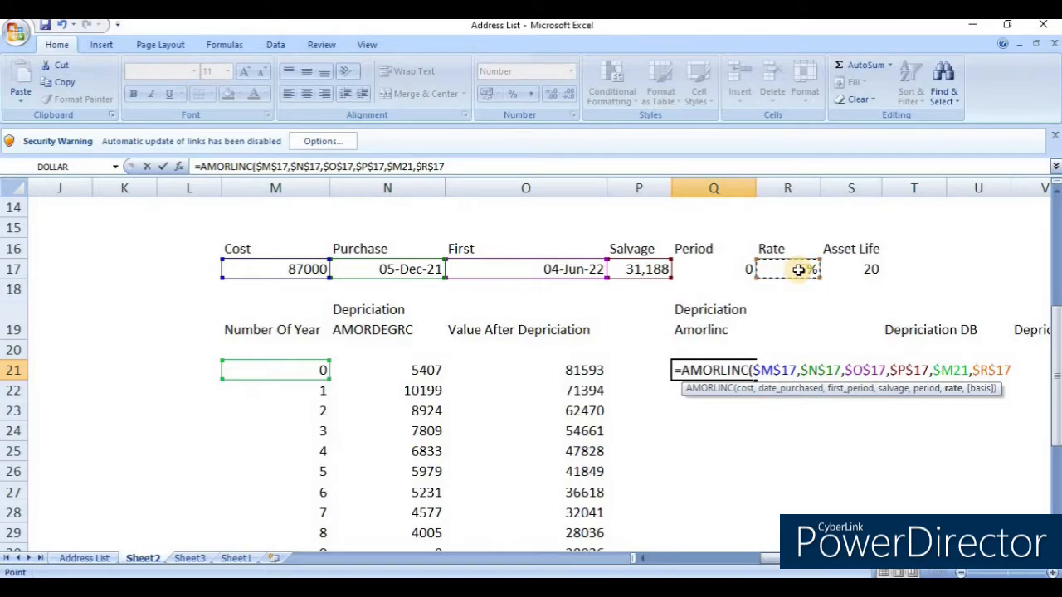
{"action": "type", "text": ")"}
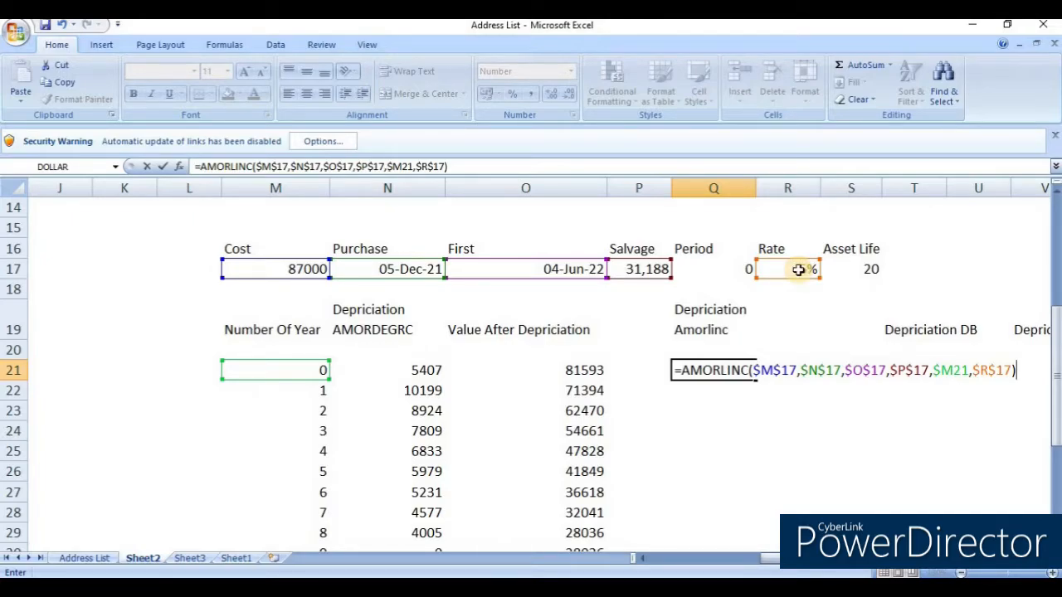
{"action": "key", "text": "Return"}
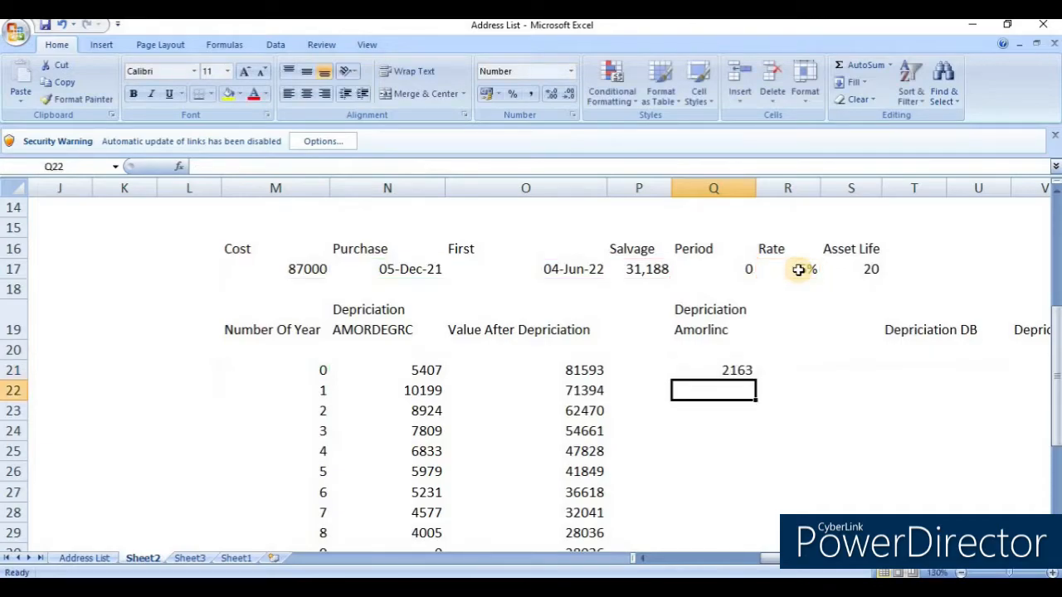
Step: Copy the AMORLINC formula from Q21 down column Q through the year 20 row, Q41
{"action": "key", "text": "Up"}
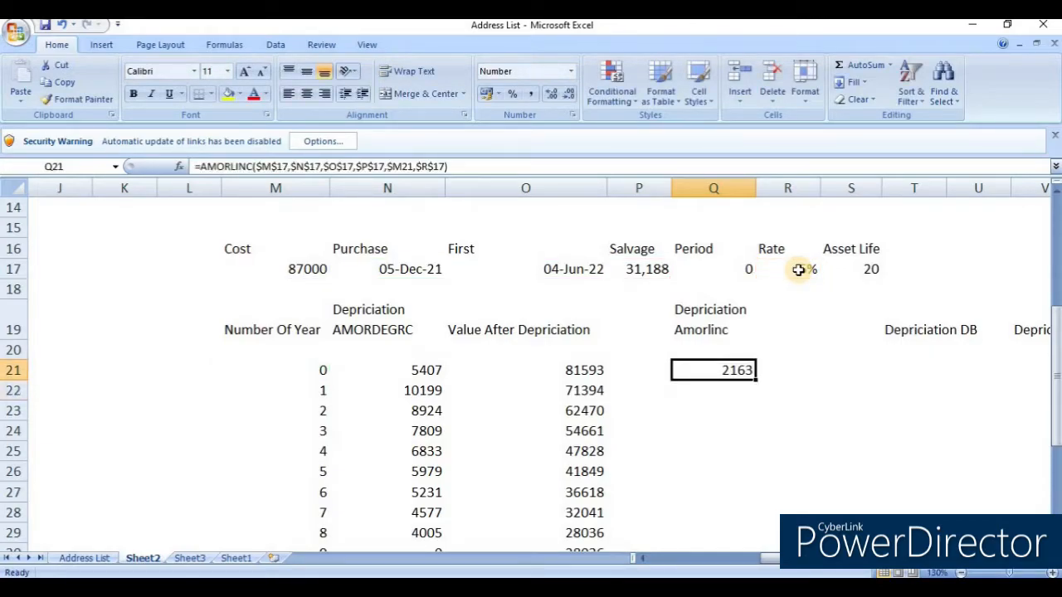
{"action": "key", "text": "ctrl+c"}
{"action": "key", "text": "Left"}
{"action": "key", "text": "Left"}
{"action": "key", "text": "ctrl+Down"}
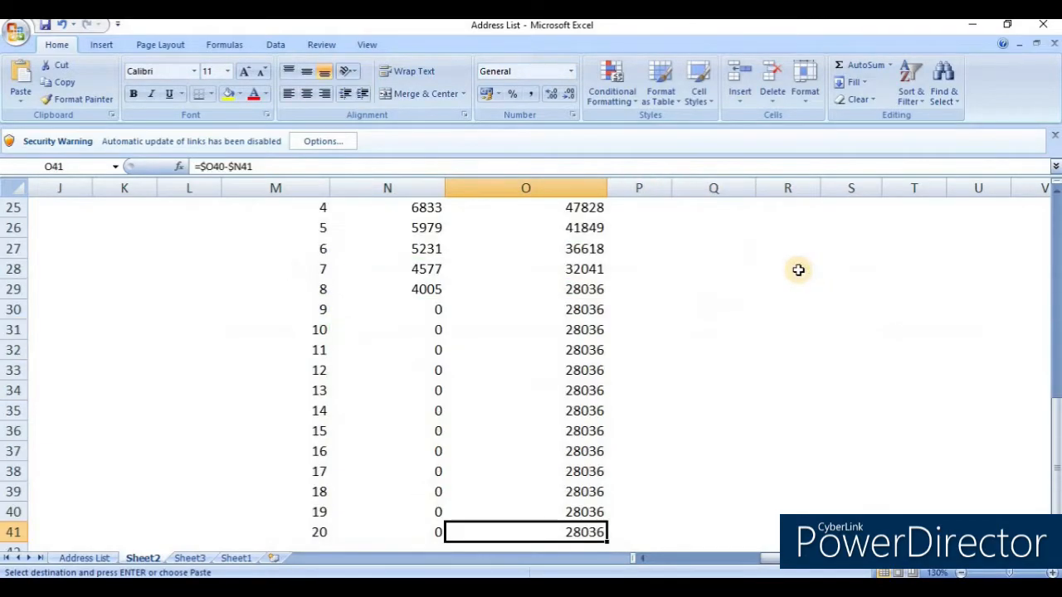
{"action": "key", "text": "Right"}
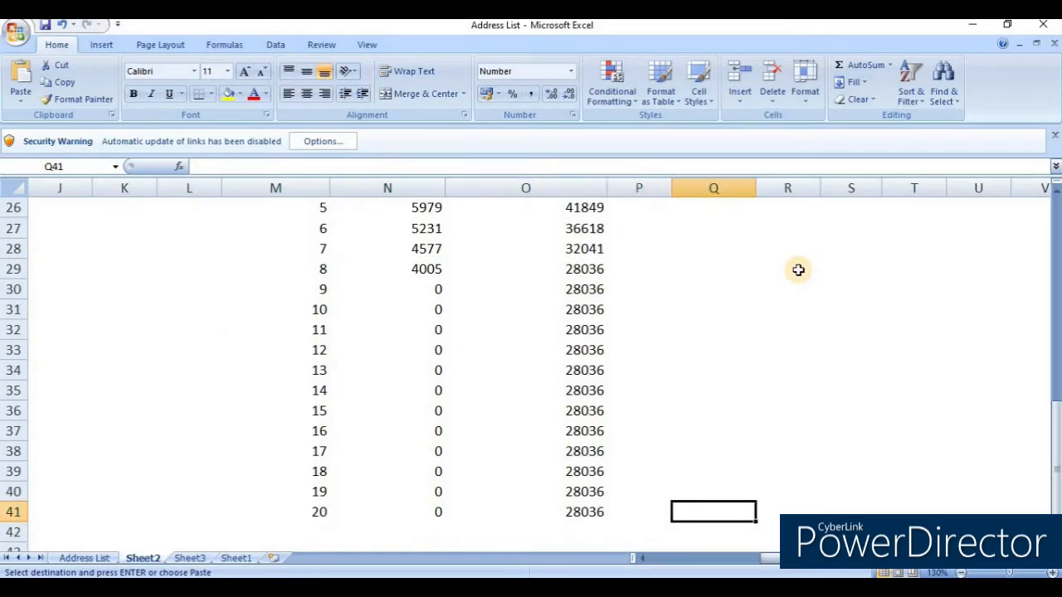
{"action": "key", "text": "Left"}
{"action": "key", "text": "ctrl+Up"}
{"action": "key", "text": "Down"}
{"action": "key", "text": "Up"}
{"action": "key", "text": "Left"}
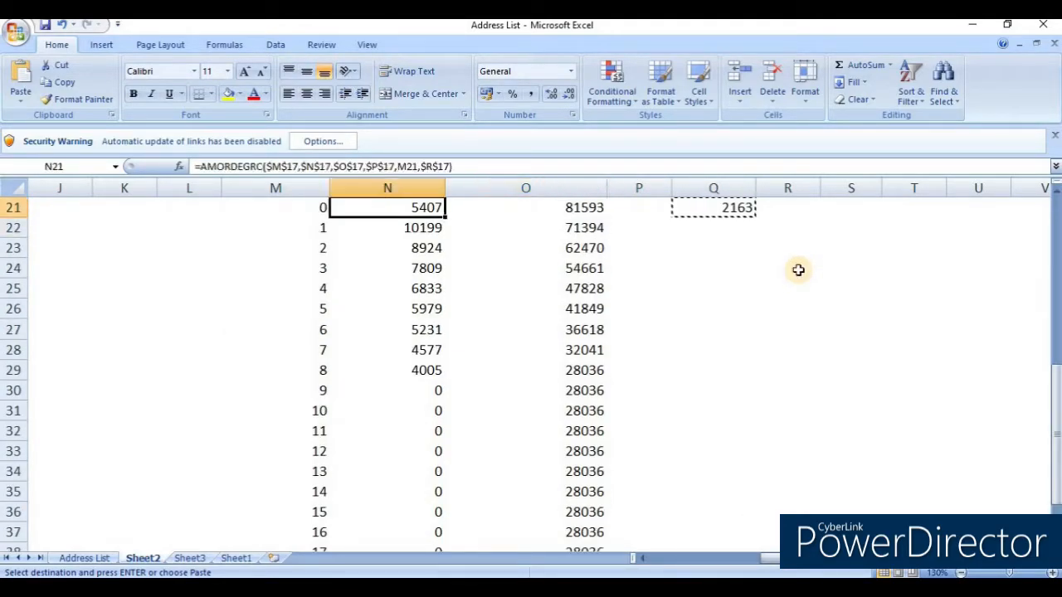
{"action": "key", "text": "Left"}
{"action": "key", "text": "Down"}
{"action": "key", "text": "Right"}
{"action": "key", "text": "Right"}
{"action": "key", "text": "ctrl+Down"}
{"action": "key", "text": "Right"}
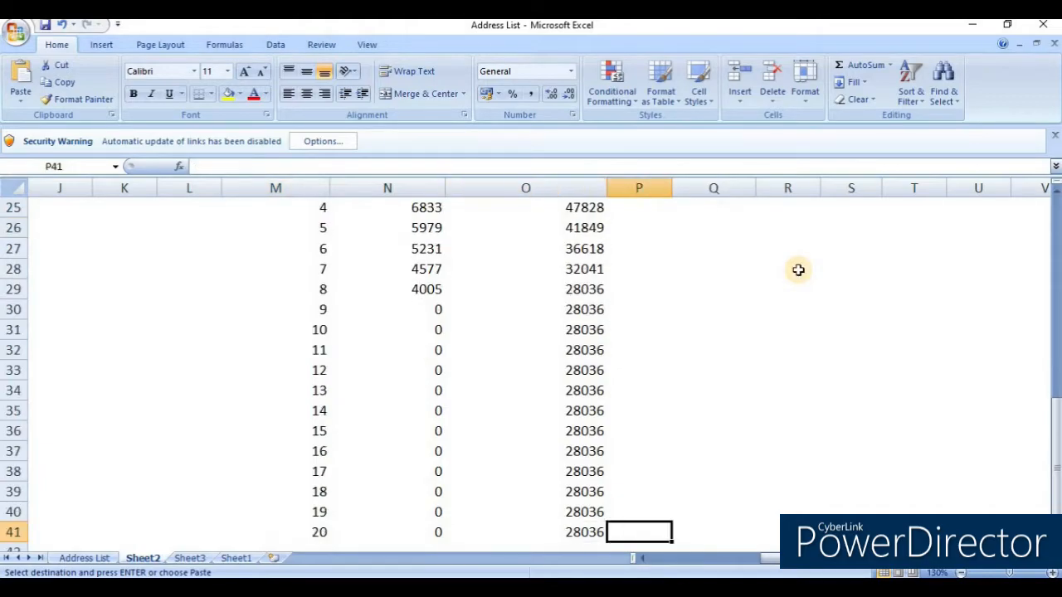
{"action": "key", "text": "Right"}
{"action": "key", "text": "ctrl+shift+Up"}
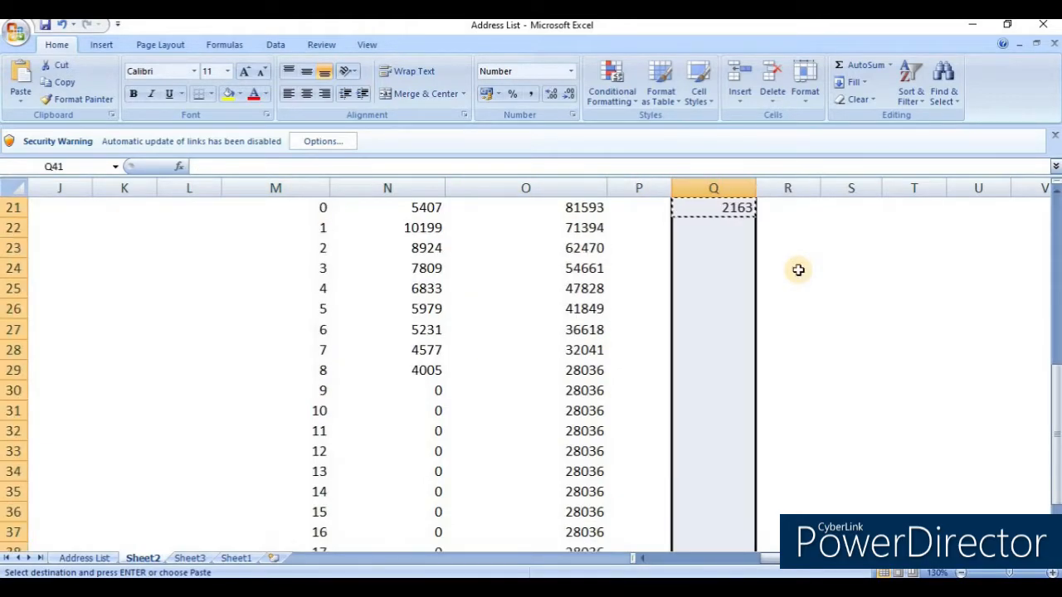
{"action": "key", "text": "Return"}
Step: Examine the AMORLINC depreciation down column Q and compare its year 13 row with the AMORDEGRC column
{"action": "key", "text": "Up"}
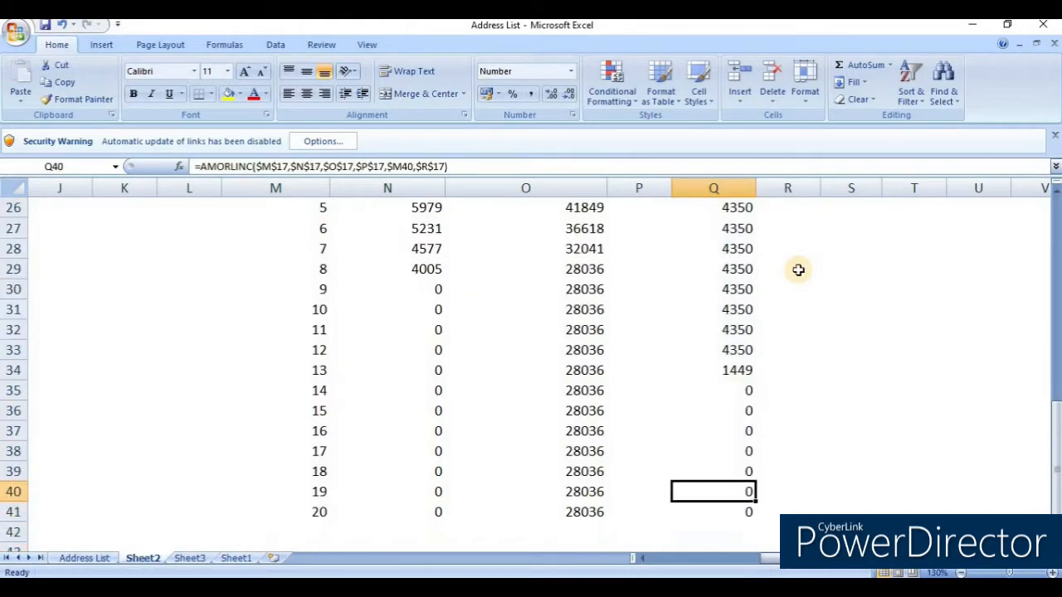
{"action": "key", "text": "ctrl+Up"}
{"action": "key", "text": "ctrl+Up"}
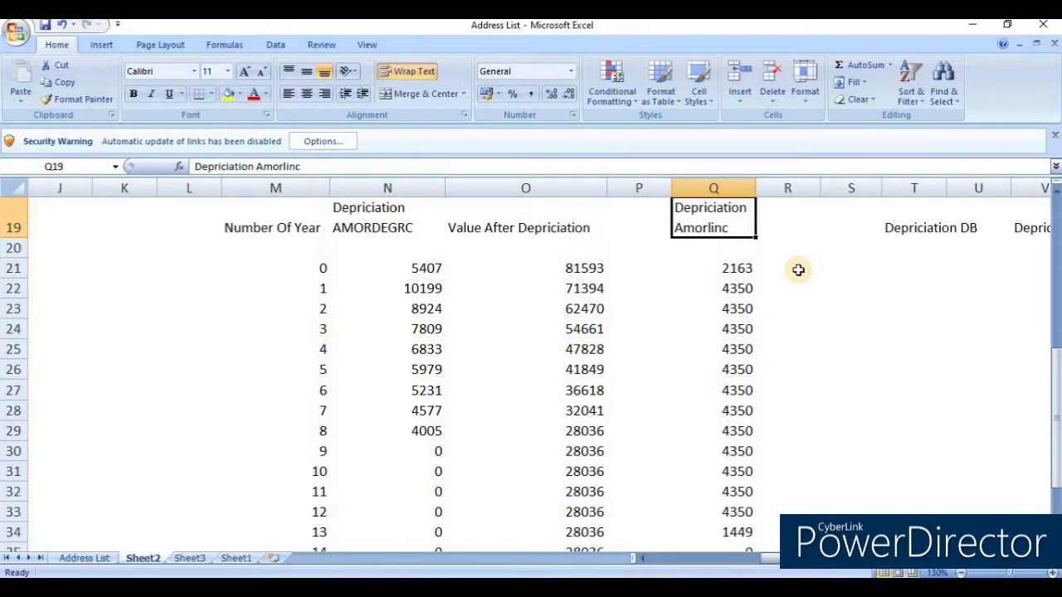
{"action": "key", "text": "Down"}
{"action": "key", "text": "Down"}
{"action": "key", "text": "Down"}
{"action": "key", "text": "Down"}
{"action": "key", "text": "Down"}
{"action": "key", "text": "Down"}
{"action": "key", "text": "Down"}
{"action": "key", "text": "Down"}
{"action": "key", "text": "Down"}
{"action": "key", "text": "Down"}
{"action": "key", "text": "Down"}
{"action": "key", "text": "Down"}
{"action": "key", "text": "Down"}
{"action": "key", "text": "Down"}
{"action": "key", "text": "Down"}
{"action": "key", "text": "Down"}
{"action": "key", "text": "Down"}
{"action": "key", "text": "Down"}
{"action": "key", "text": "Down"}
{"action": "key", "text": "Down"}
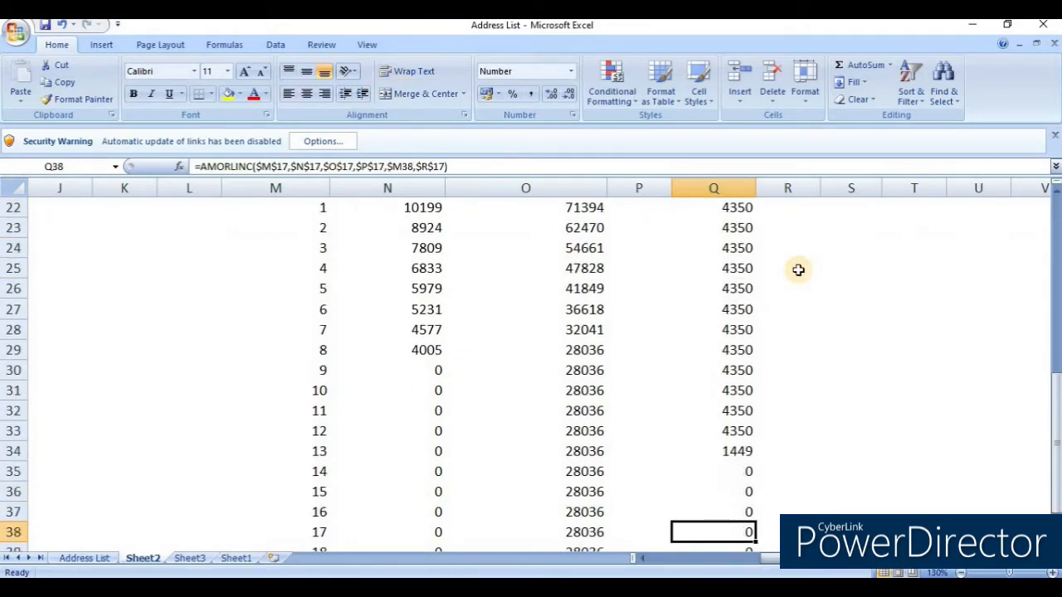
{"action": "key", "text": "Up"}
{"action": "key", "text": "Up"}
{"action": "key", "text": "Up"}
{"action": "key", "text": "Up"}
{"action": "key", "text": "Up"}
{"action": "key", "text": "Up"}
{"action": "key", "text": "Left"}
{"action": "key", "text": "Left"}
{"action": "key", "text": "Left"}
{"action": "key", "text": "Left"}
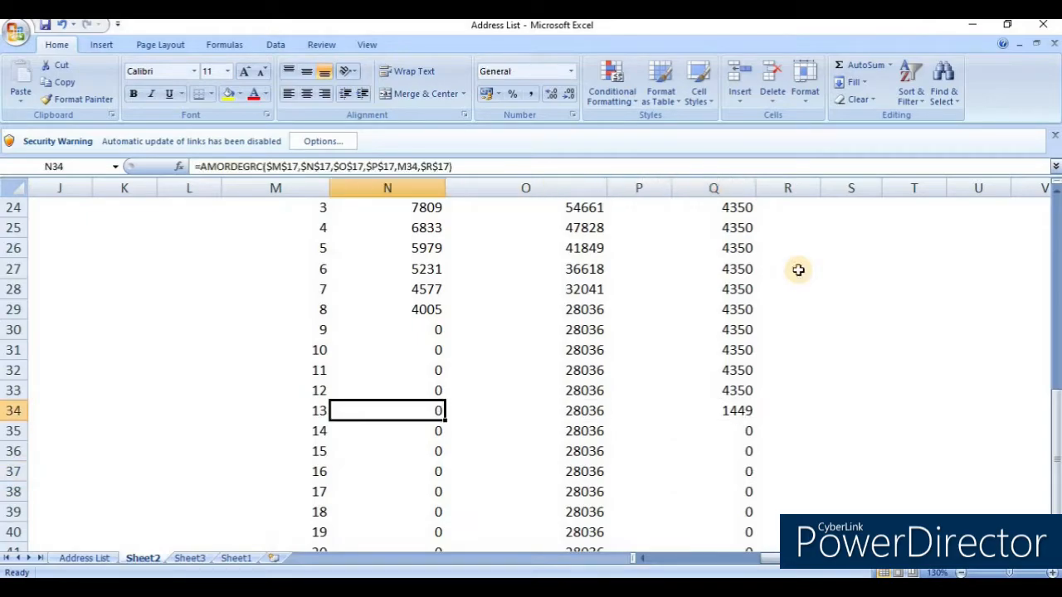
{"action": "key", "text": "Right"}
{"action": "key", "text": "Right"}
{"action": "key", "text": "Right"}
{"action": "key", "text": "Right"}
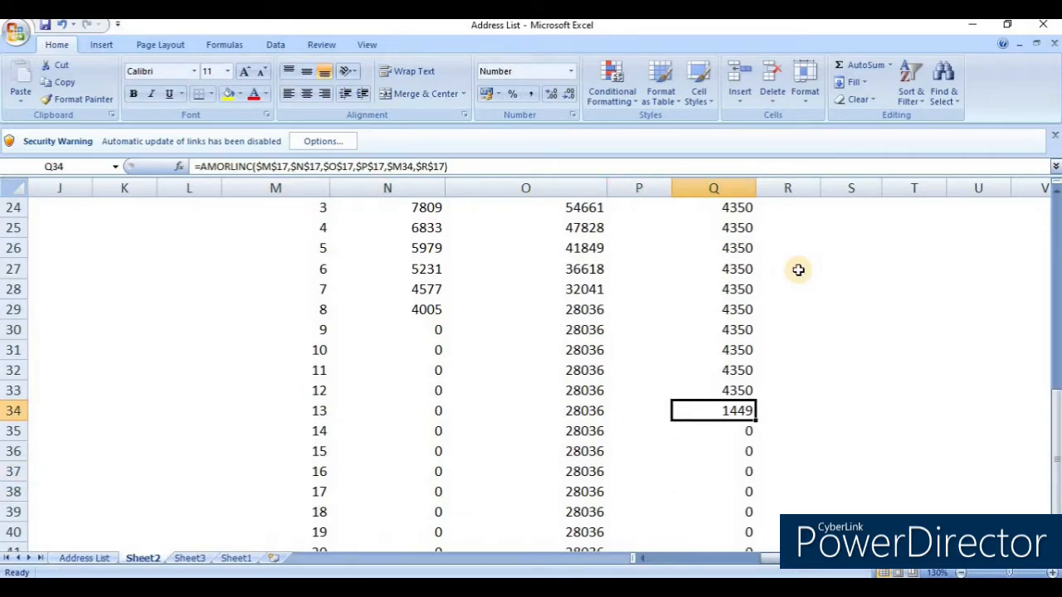
{"action": "key", "text": "ctrl+Up"}
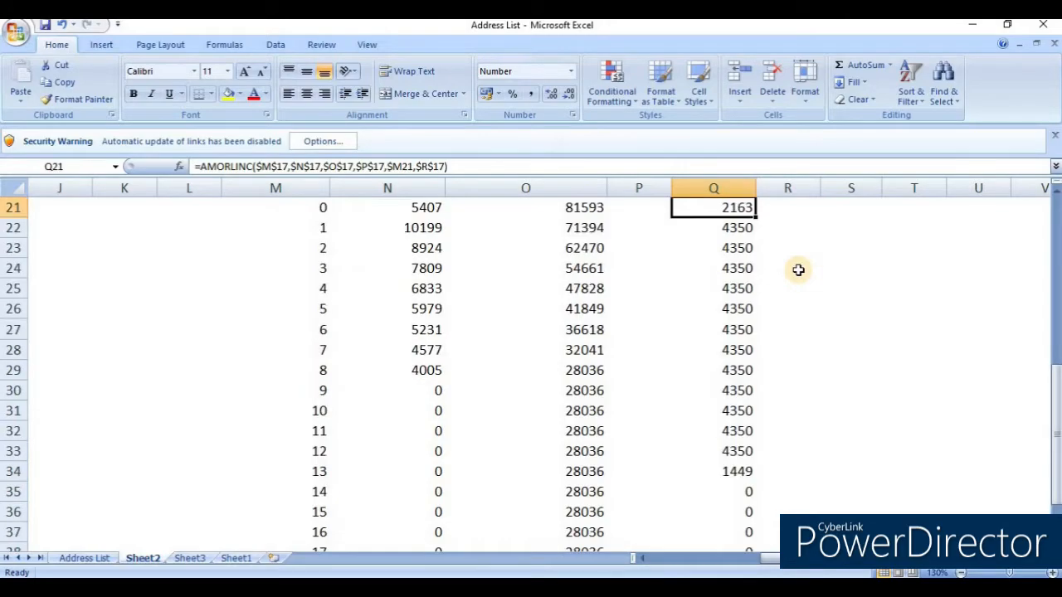
Step: Calculate the value remaining after year 0 in R21 with the formula =87000-Q21
{"action": "key", "text": "ctrl+Up"}
{"action": "key", "text": "Up"}
{"action": "key", "text": "Up"}
{"action": "key", "text": "Down"}
{"action": "key", "text": "Down"}
{"action": "key", "text": "Down"}
{"action": "key", "text": "Down"}
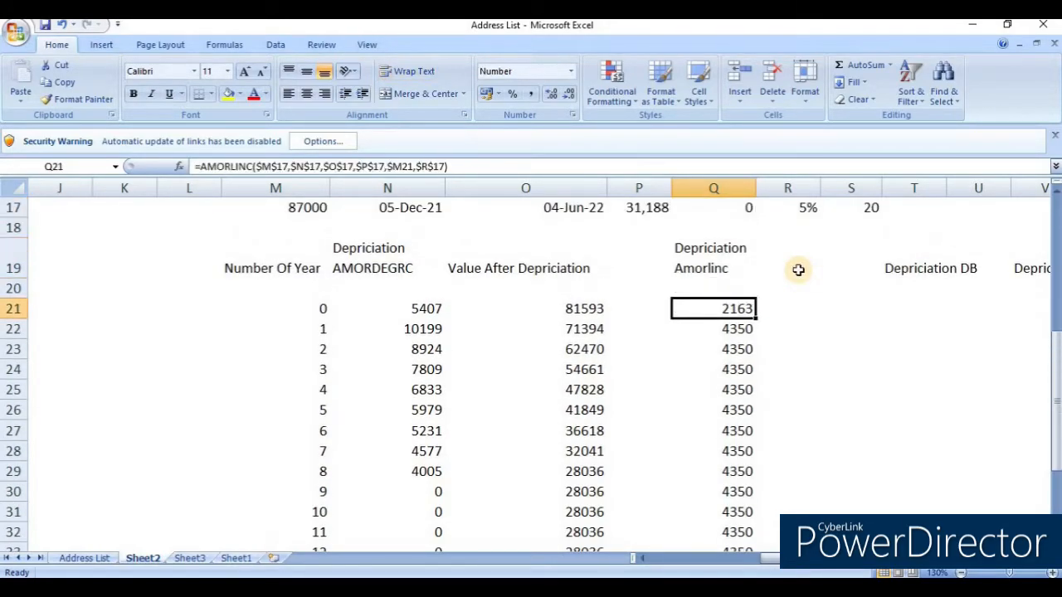
{"action": "key", "text": "Right"}
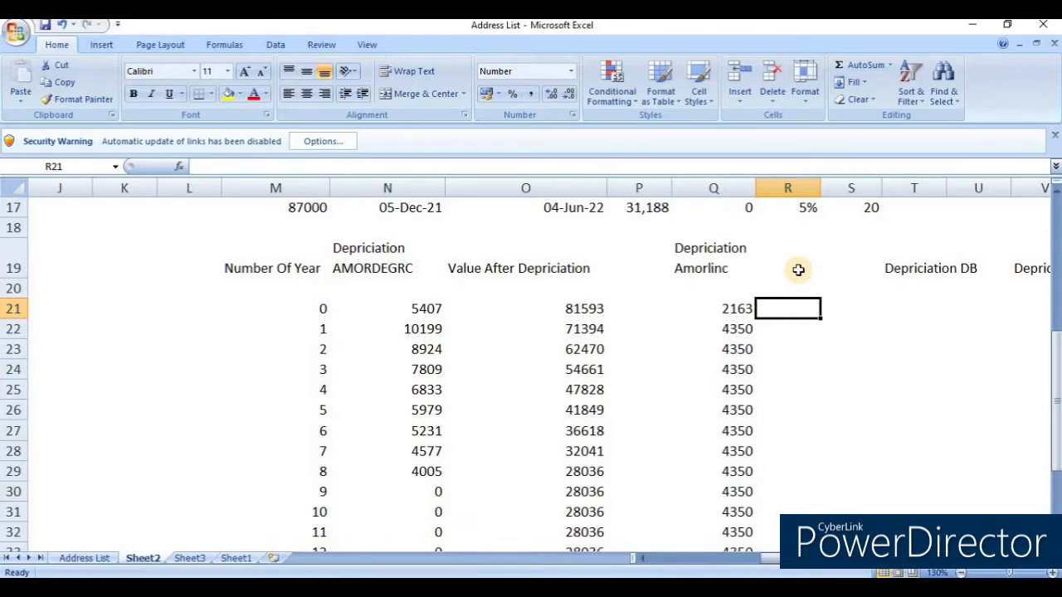
{"action": "type", "text": "=87000"}
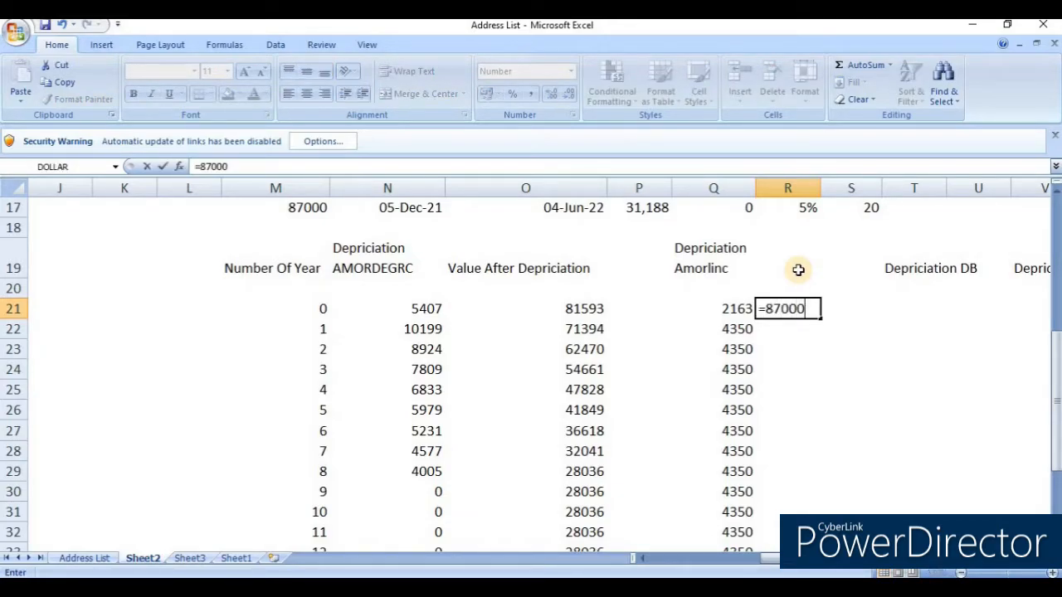
{"action": "type", "text": "-"}
{"action": "key", "text": "Left"}
{"action": "key", "text": "Return"}
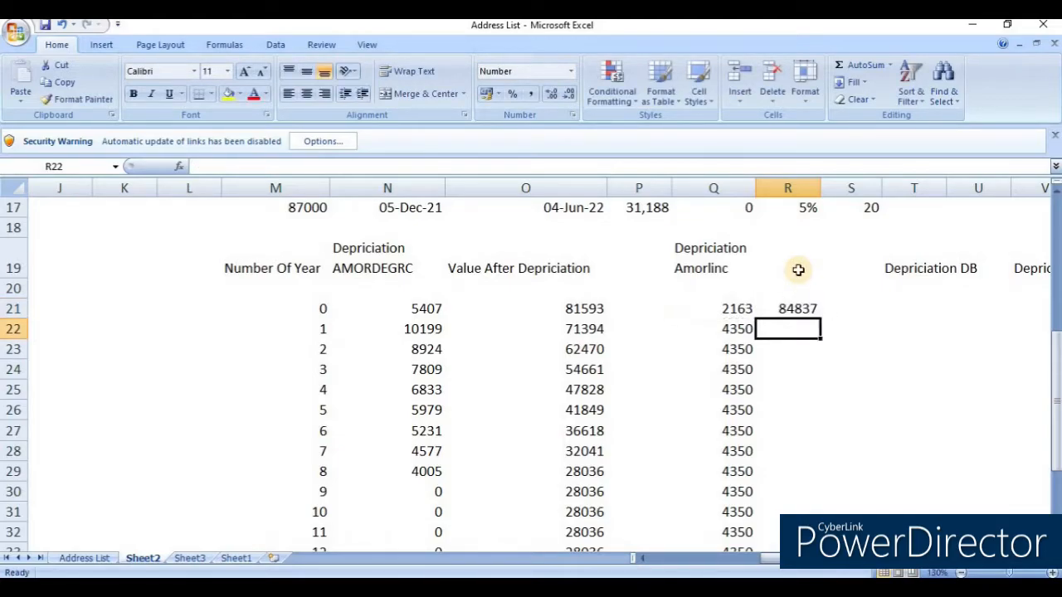
Step: Calculate the value remaining after year 1 in R22 with the column-locked formula =$R21-$Q22
{"action": "type", "text": "="}
{"action": "key", "text": "Up"}
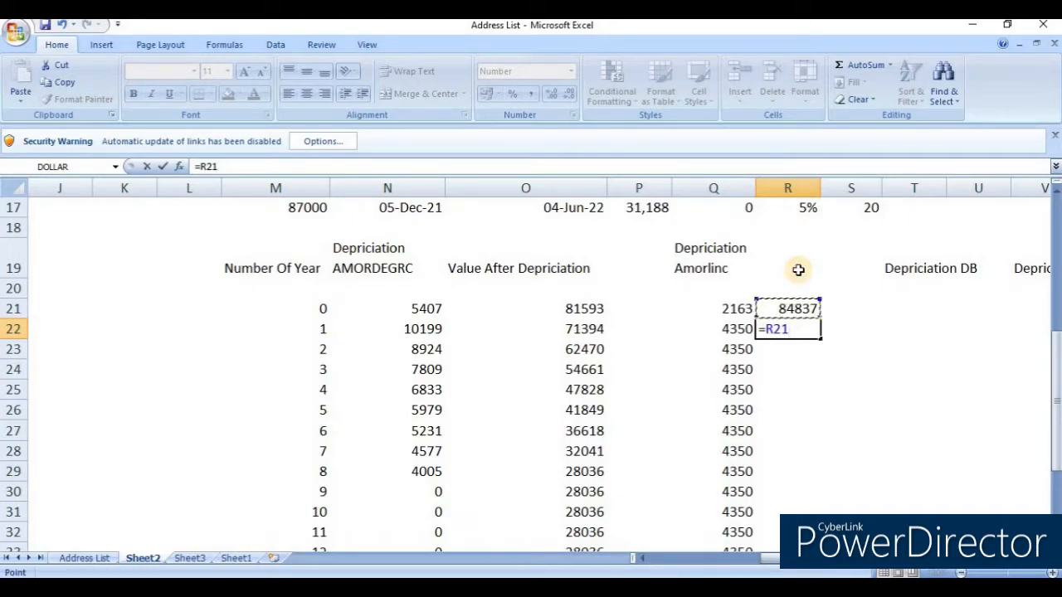
{"action": "key", "text": "F4"}
{"action": "key", "text": "F4"}
{"action": "key", "text": "F4"}
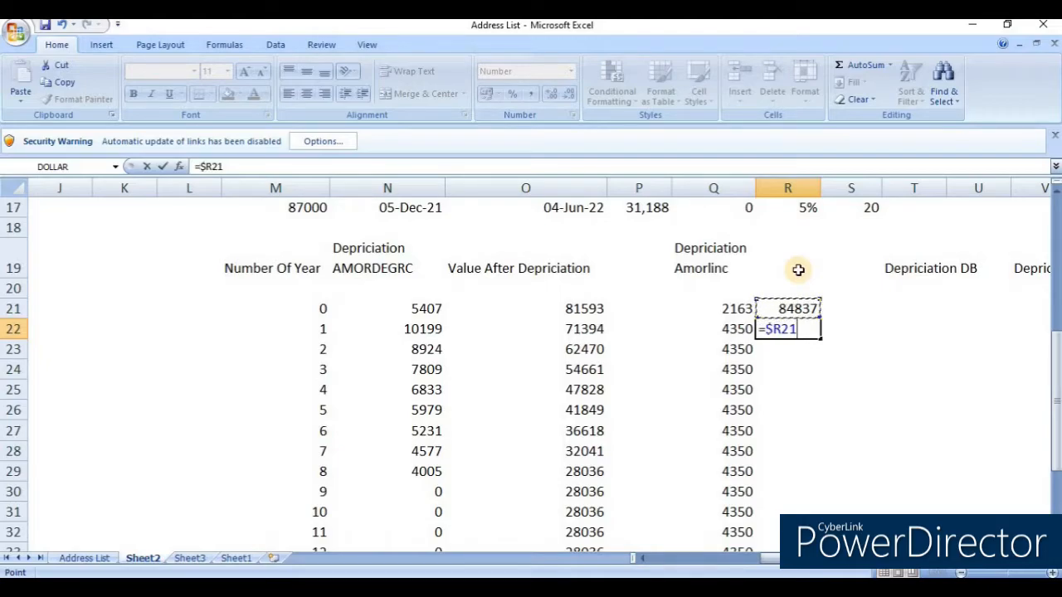
{"action": "type", "text": "-"}
{"action": "key", "text": "Left"}
{"action": "key", "text": "F4"}
{"action": "key", "text": "F4"}
{"action": "key", "text": "F4"}
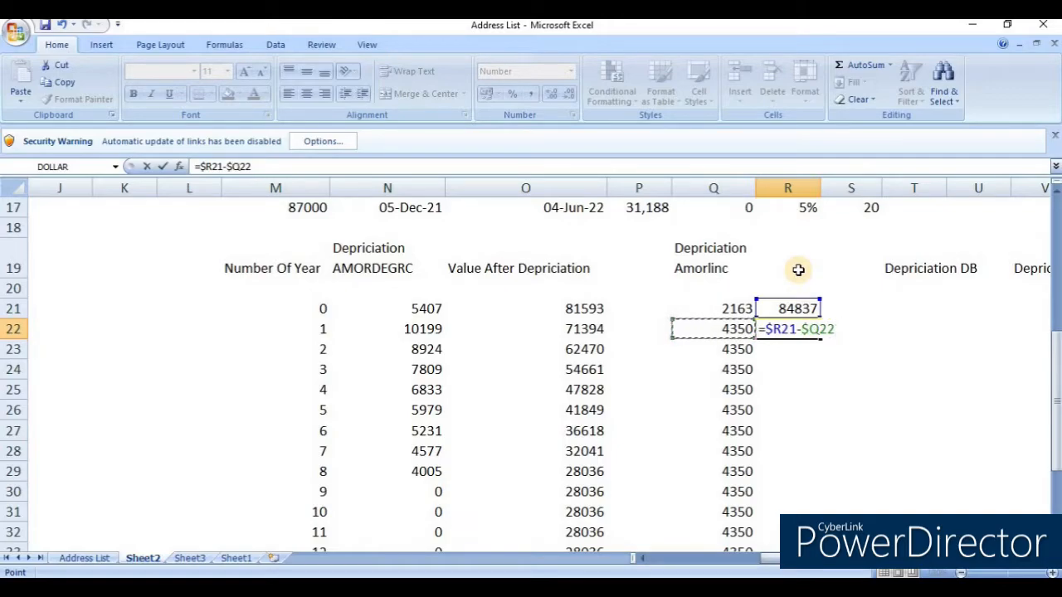
{"action": "key", "text": "Return"}
Step: Copy the remaining value formula from R22 down column R to the year 20 row, R41
{"action": "key", "text": "Up"}
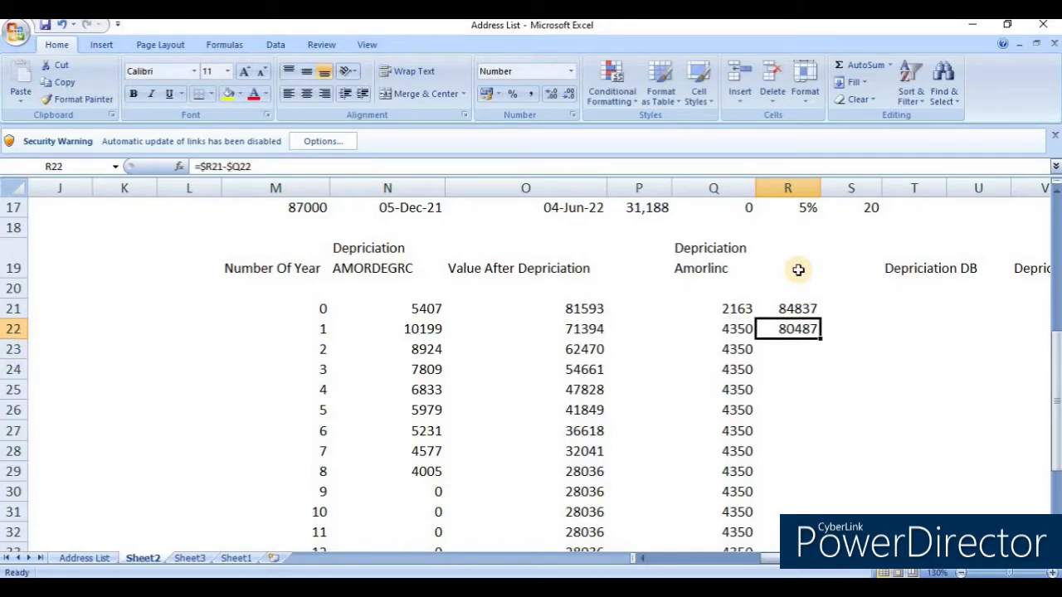
{"action": "key", "text": "ctrl+c"}
{"action": "key", "text": "Left"}
{"action": "key", "text": "ctrl+Down"}
{"action": "key", "text": "Right"}
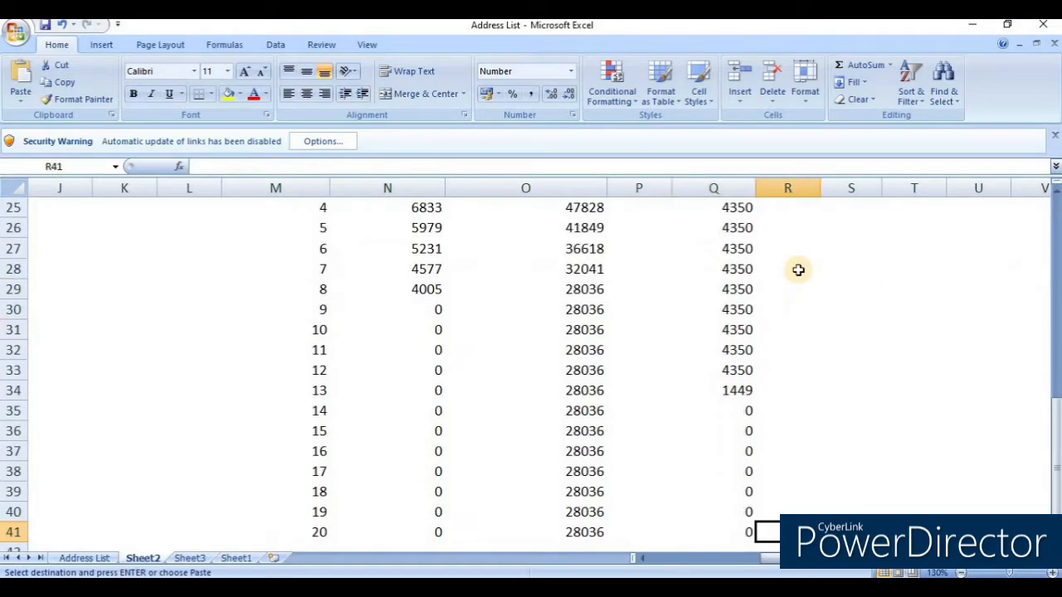
{"action": "key", "text": "ctrl+shift+Up"}
{"action": "key", "text": "Return"}
{"action": "key", "text": "Down"}
{"action": "key", "text": "Up"}
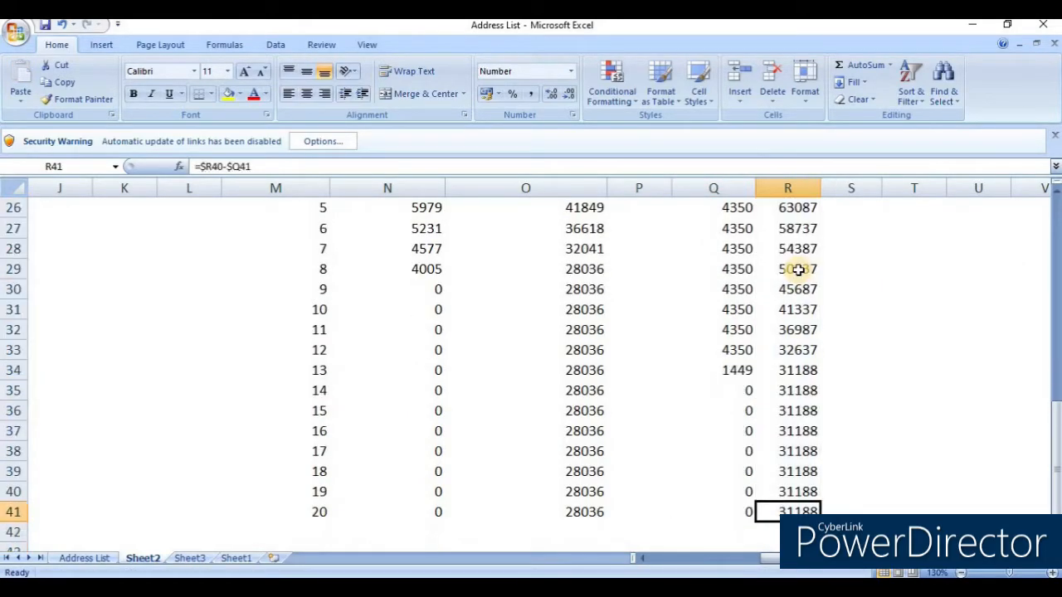
Step: Review the remaining values in column R from year 0 to year 20 and compare them with the salvage value in P17
{"action": "key", "text": "ctrl+Up"}
{"action": "key", "text": "Up"}
{"action": "scroll", "coordinate": [797, 269], "scroll_direction": "up", "scroll_amount": 1}
{"action": "key", "text": "Down"}
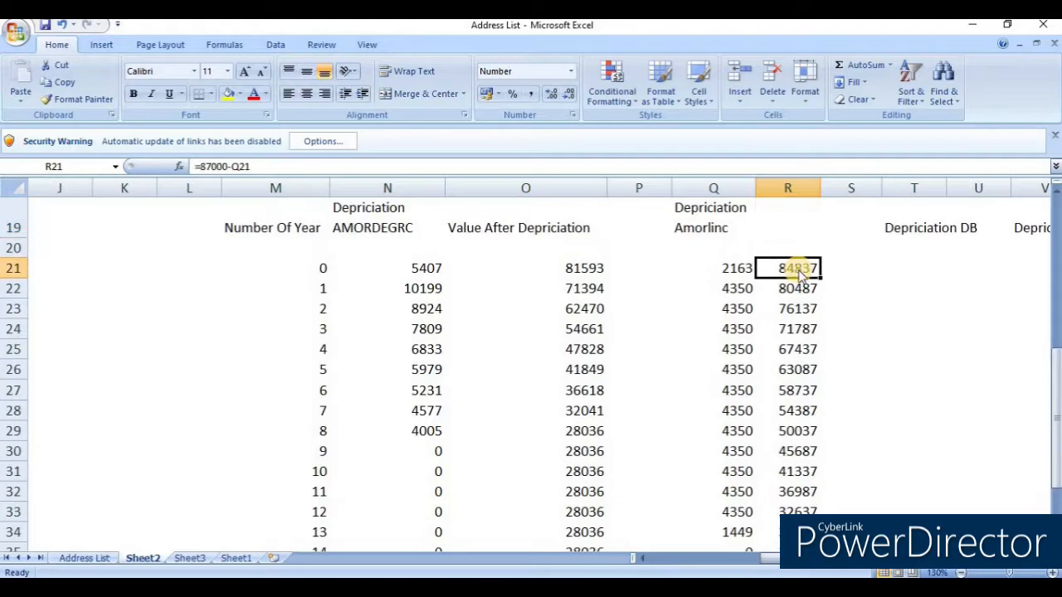
{"action": "key", "text": "ctrl+Down"}
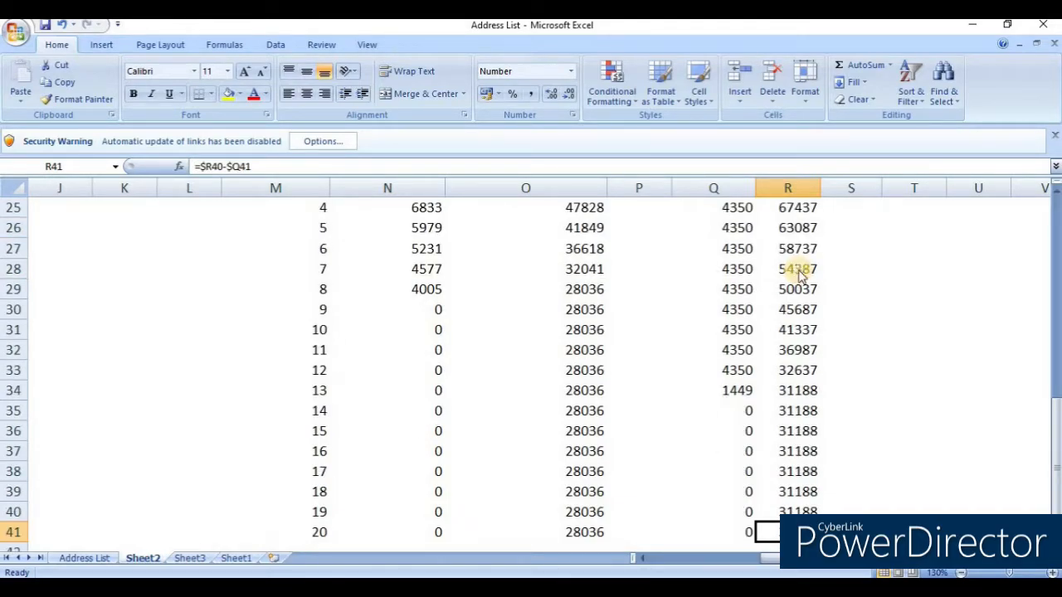
{"action": "key", "text": "ctrl+Up"}
{"action": "key", "text": "Up"}
{"action": "key", "text": "Up"}
{"action": "key", "text": "Up"}
{"action": "key", "text": "Up"}
{"action": "key", "text": "Left"}
{"action": "key", "text": "Left"}
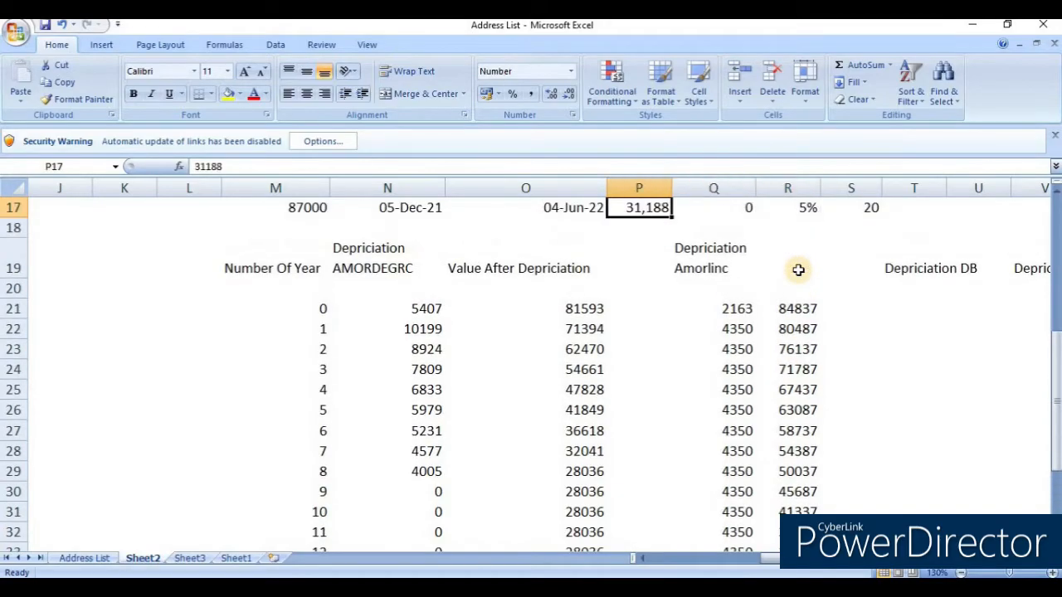
{"action": "key", "text": "Up"}
{"action": "key", "text": "Up"}
{"action": "key", "text": "Down"}
{"action": "key", "text": "Down"}
{"action": "key", "text": "Down"}
{"action": "key", "text": "Down"}
{"action": "key", "text": "Down"}
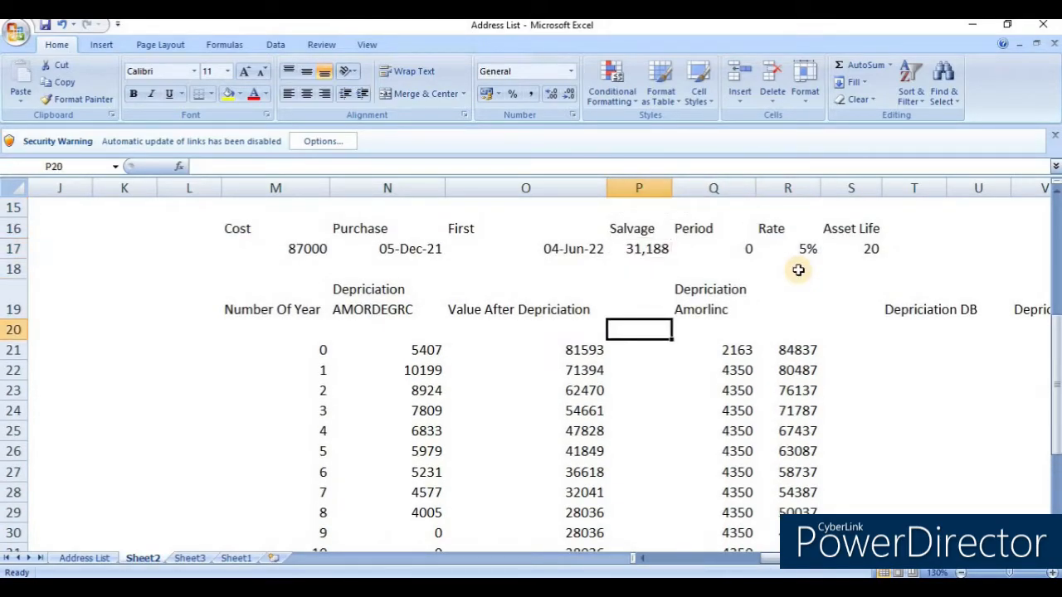
{"action": "key", "text": "Right"}
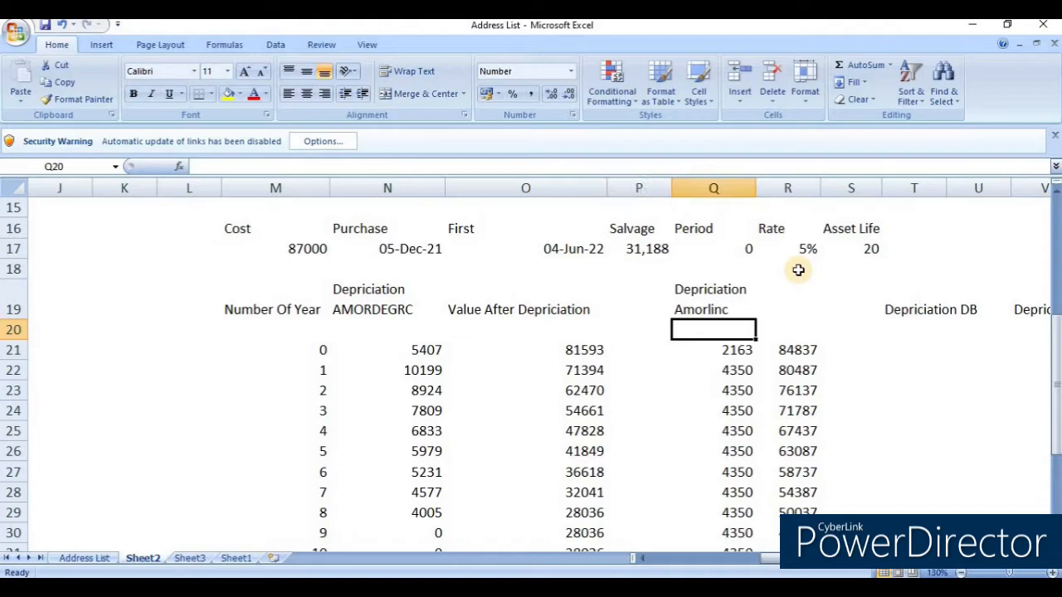
{"action": "key", "text": "Right"}
{"action": "key", "text": "Down"}
{"action": "key", "text": "ctrl+Down"}
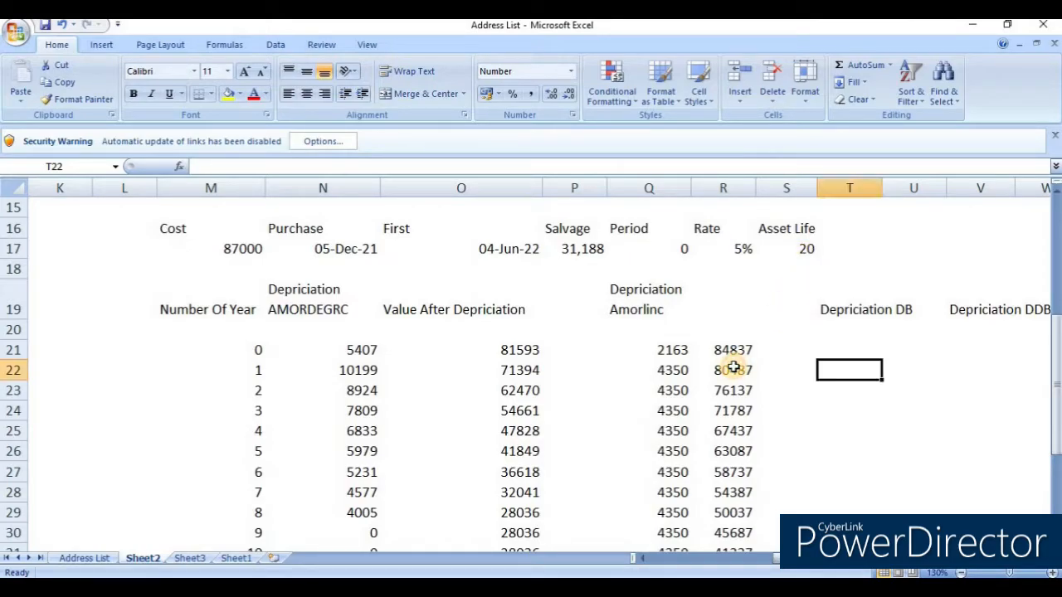
Step: Check the year 1 row from the Depriciation DB column across to Number Of Year and back to T22
{"action": "key", "text": "Left"}
{"action": "key", "text": "Left"}
{"action": "key", "text": "Left"}
{"action": "key", "text": "Left"}
{"action": "key", "text": "Left"}
{"action": "key", "text": "Left"}
{"action": "key", "text": "Left"}
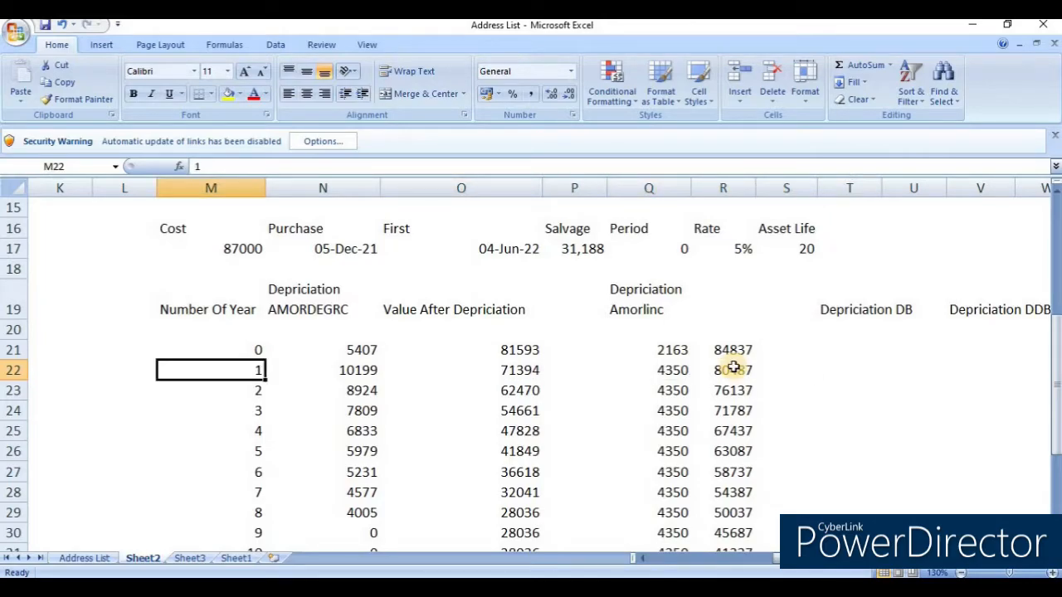
{"action": "key", "text": "Right"}
{"action": "key", "text": "Right"}
{"action": "key", "text": "Right"}
{"action": "key", "text": "Right"}
{"action": "key", "text": "Right"}
{"action": "key", "text": "Right"}
{"action": "key", "text": "Right"}
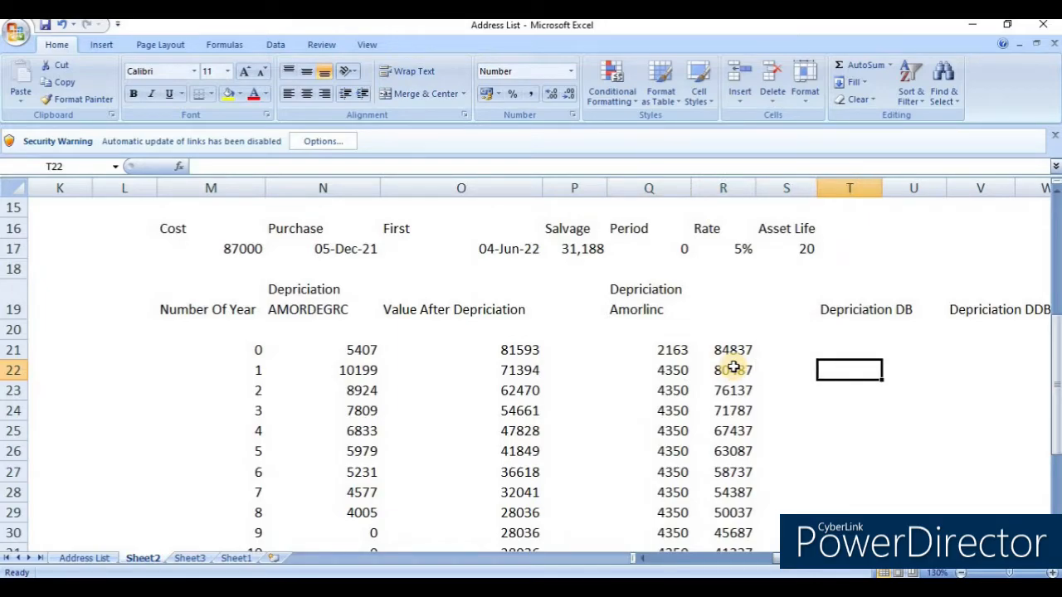
Step: Start a DB formula in T22 with absolute references to the cost $M$17 and the salvage value $P$17
{"action": "type", "text": "="}
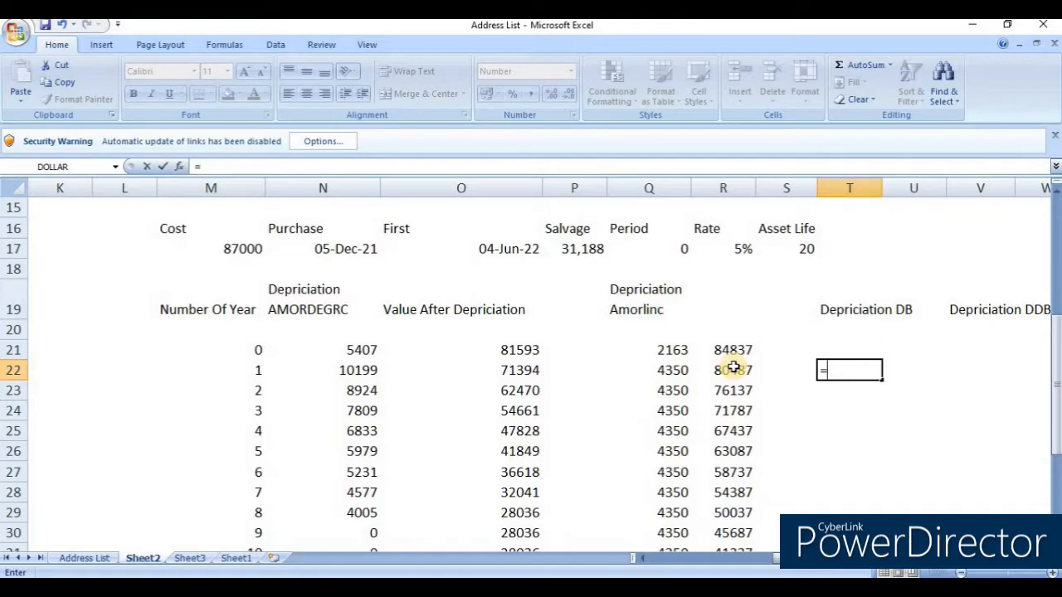
{"action": "type", "text": "db"}
{"action": "key", "text": "Tab"}
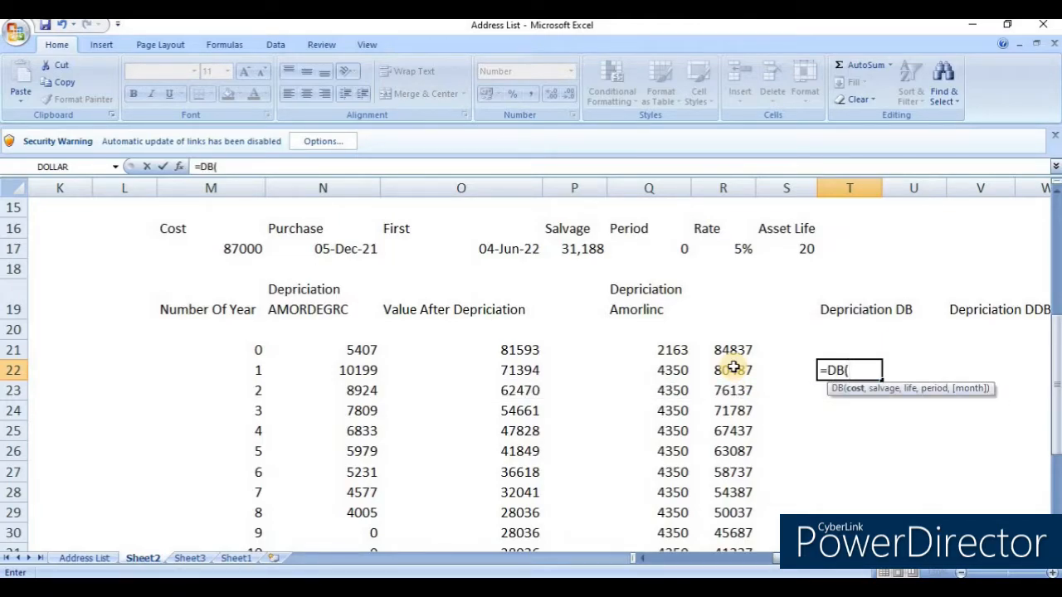
{"action": "left_click", "coordinate": [226, 251]}
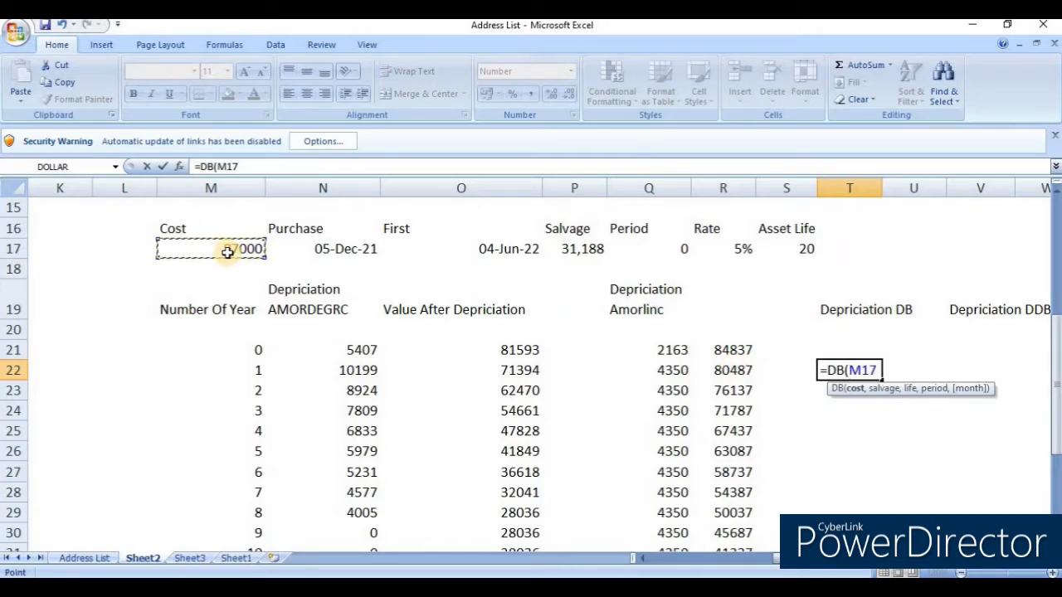
{"action": "key", "text": "F4"}
{"action": "type", "text": ","}
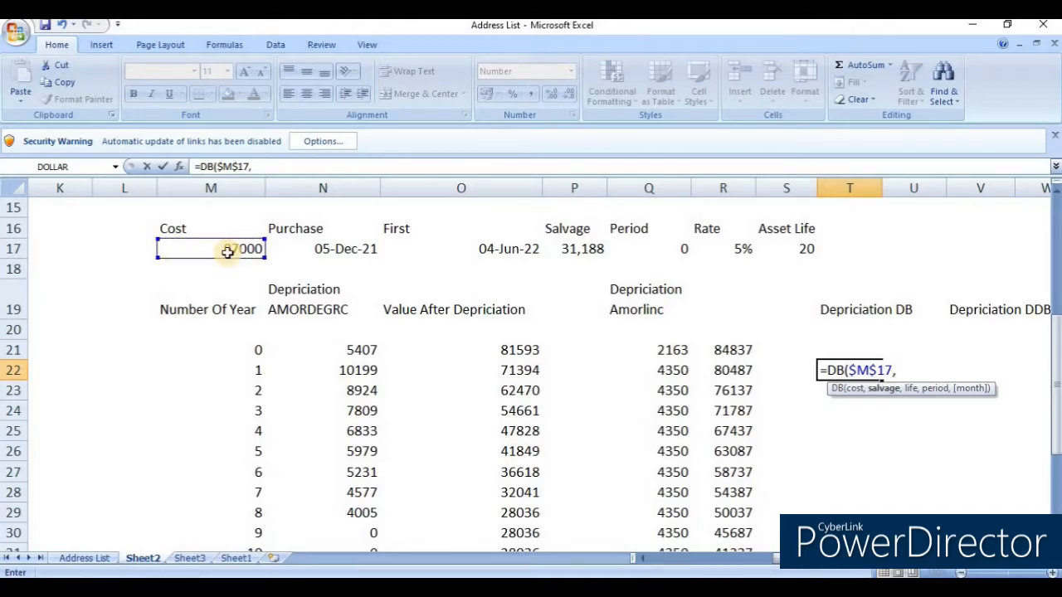
{"action": "left_click", "coordinate": [579, 249]}
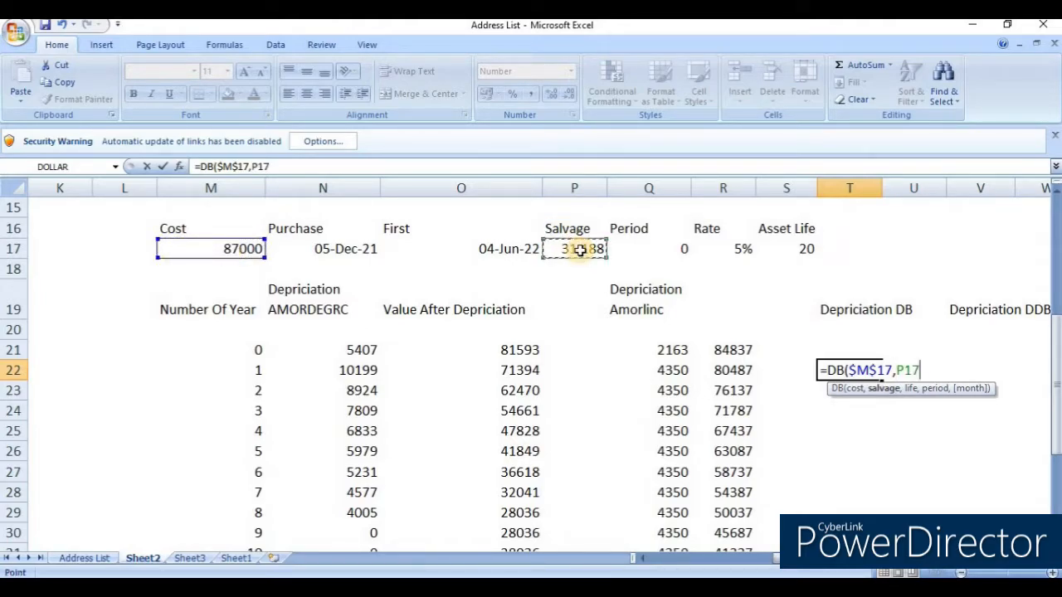
{"action": "key", "text": "F4"}
{"action": "key", "text": "F4"}
{"action": "key", "text": "F4"}
{"action": "key", "text": "F4"}
{"action": "key", "text": "F4"}
{"action": "type", "text": ","}
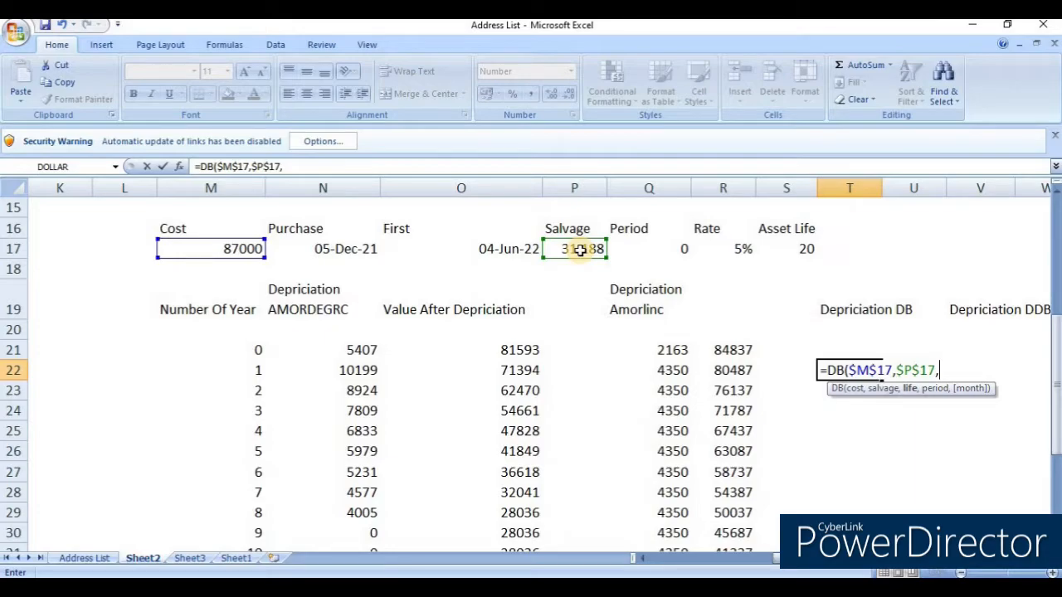
Step: Complete the T22 formula with asset life $S$17 and column-locked period $M22, giving =DB($M$17,$P$17,$S$17,$M22)
{"action": "left_click", "coordinate": [794, 248]}
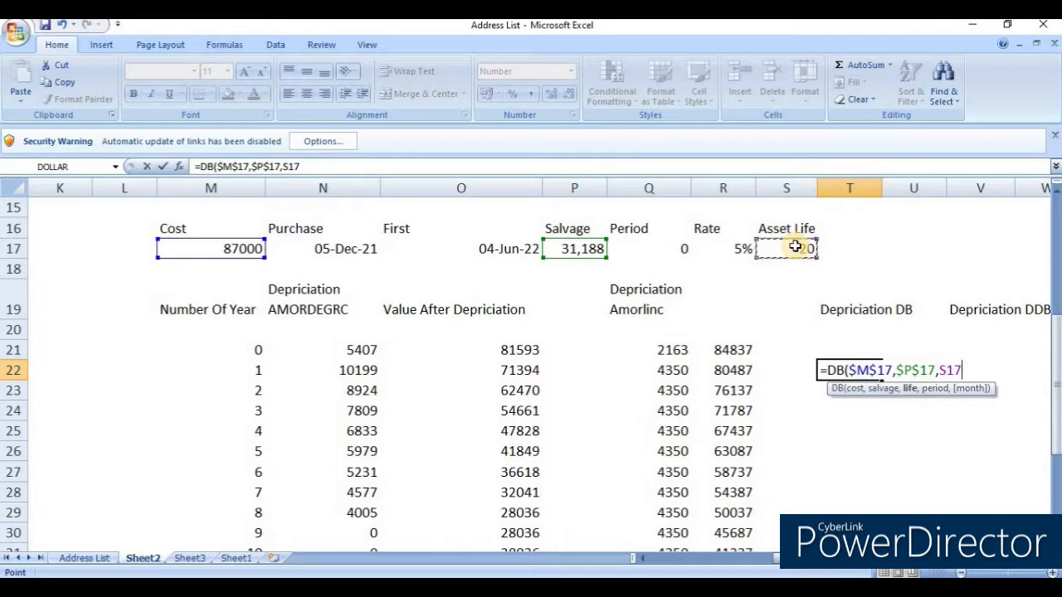
{"action": "key", "text": "F4"}
{"action": "type", "text": ","}
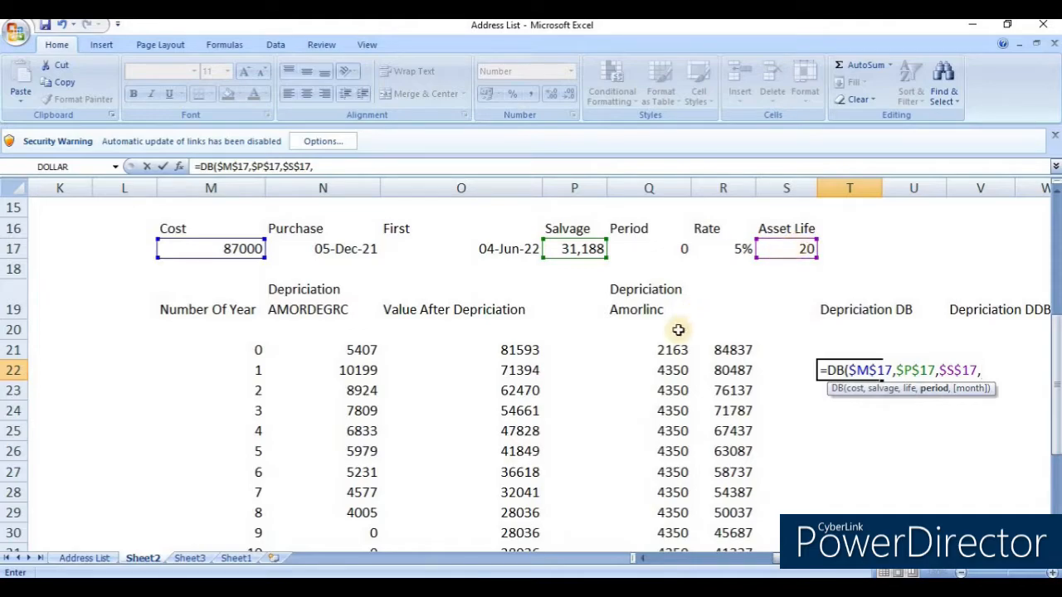
{"action": "left_click", "coordinate": [258, 368]}
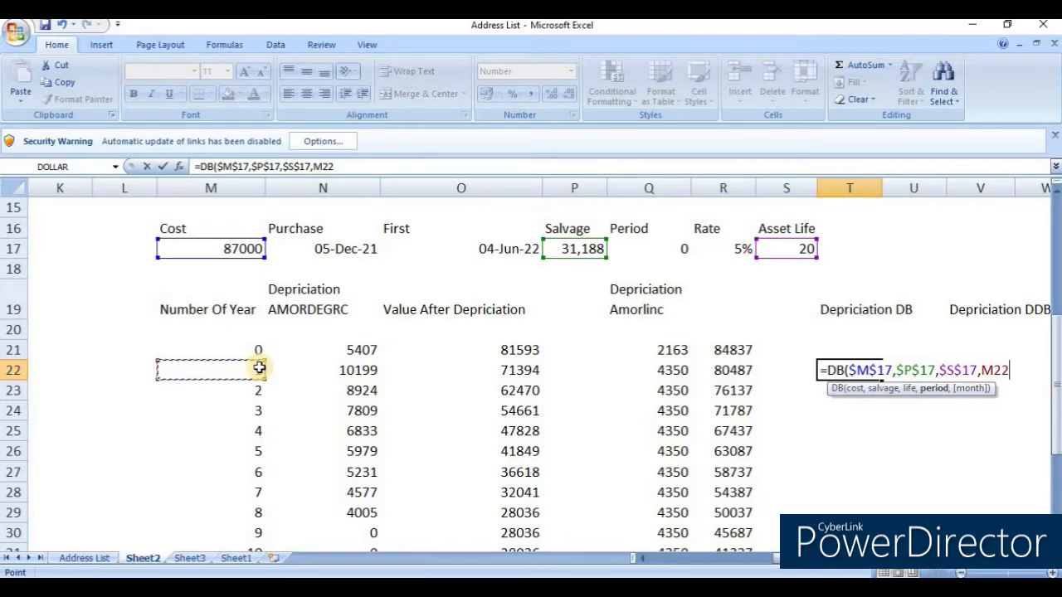
{"action": "key", "text": "F4"}
{"action": "key", "text": "F4"}
{"action": "key", "text": "F4"}
{"action": "type", "text": ")"}
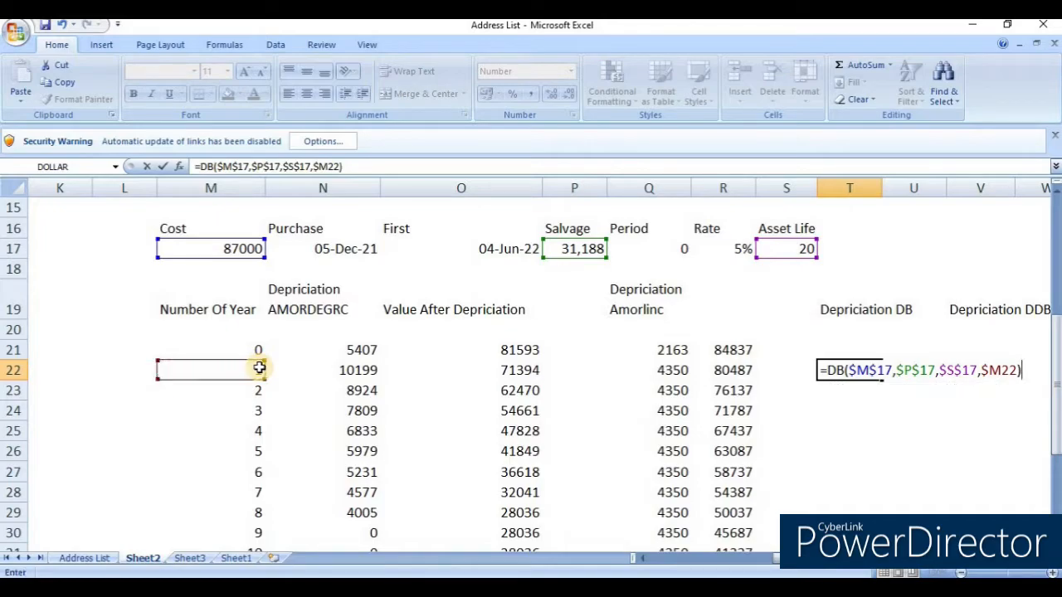
{"action": "key", "text": "Return"}
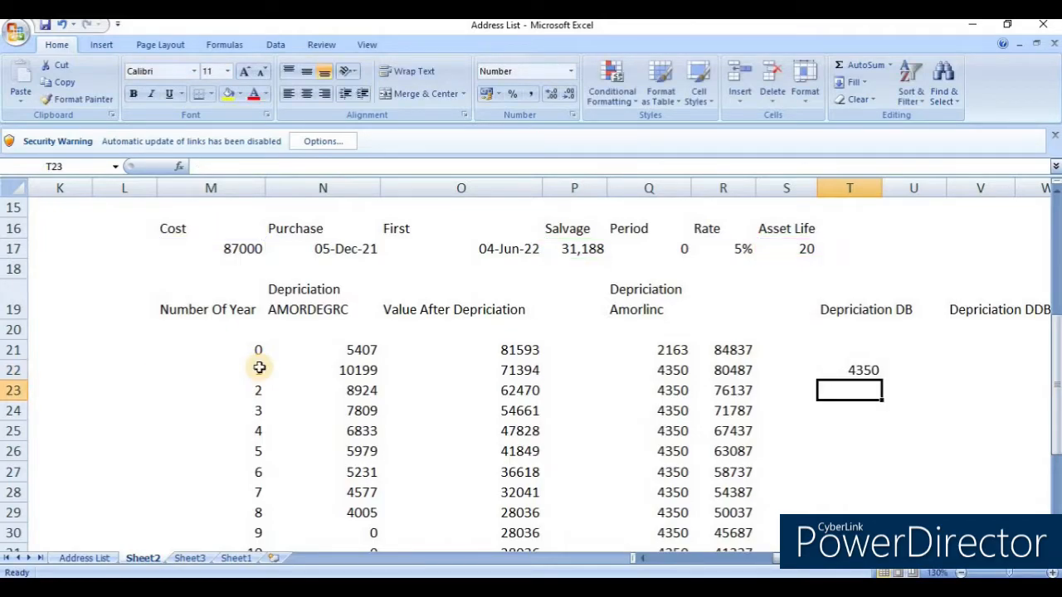
Step: Check the year 1 row from the DB result in T22 back to the Number Of Year column and across again
{"action": "key", "text": "Up"}
{"action": "key", "text": "Left"}
{"action": "key", "text": "Left"}
{"action": "key", "text": "Left"}
{"action": "key", "text": "Left"}
{"action": "key", "text": "Left"}
{"action": "key", "text": "Left"}
{"action": "key", "text": "Left"}
{"action": "key", "text": "Right"}
{"action": "key", "text": "Right"}
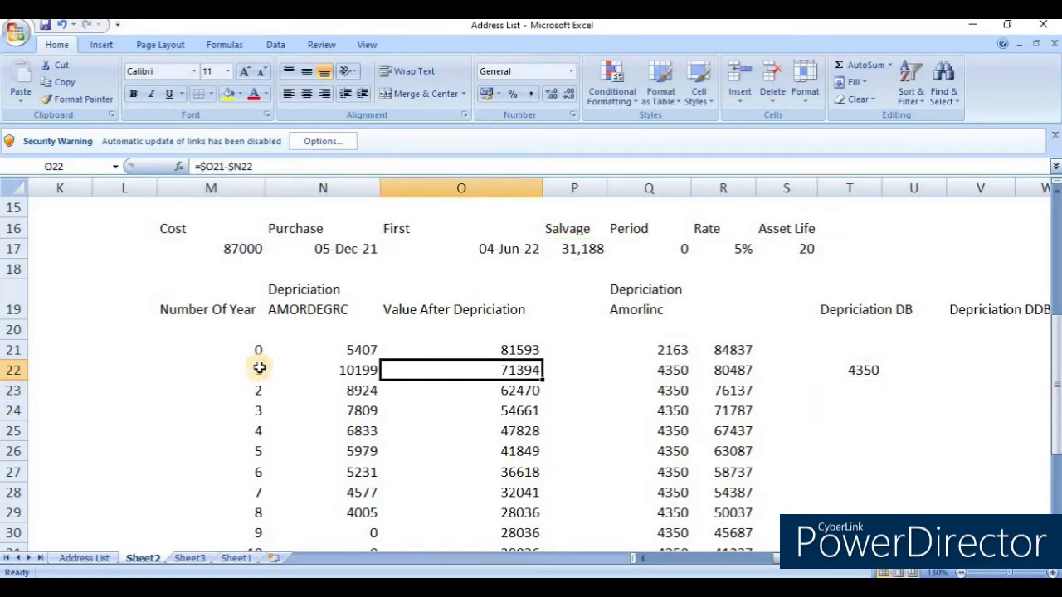
{"action": "key", "text": "Right"}
{"action": "key", "text": "Right"}
{"action": "key", "text": "Right"}
{"action": "key", "text": "Right"}
{"action": "key", "text": "Right"}
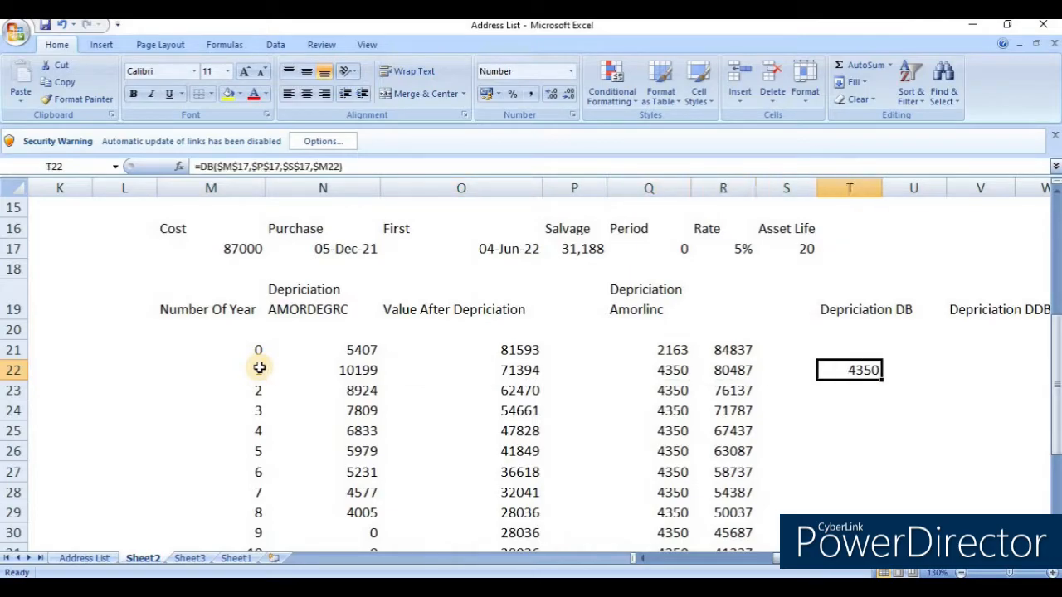
Step: Copy the DB formula from T22 down column T to the year 20 row, T41
{"action": "key", "text": "ctrl+c"}
{"action": "key", "text": "Left"}
{"action": "key", "text": "Left"}
{"action": "key", "text": "ctrl+Down"}
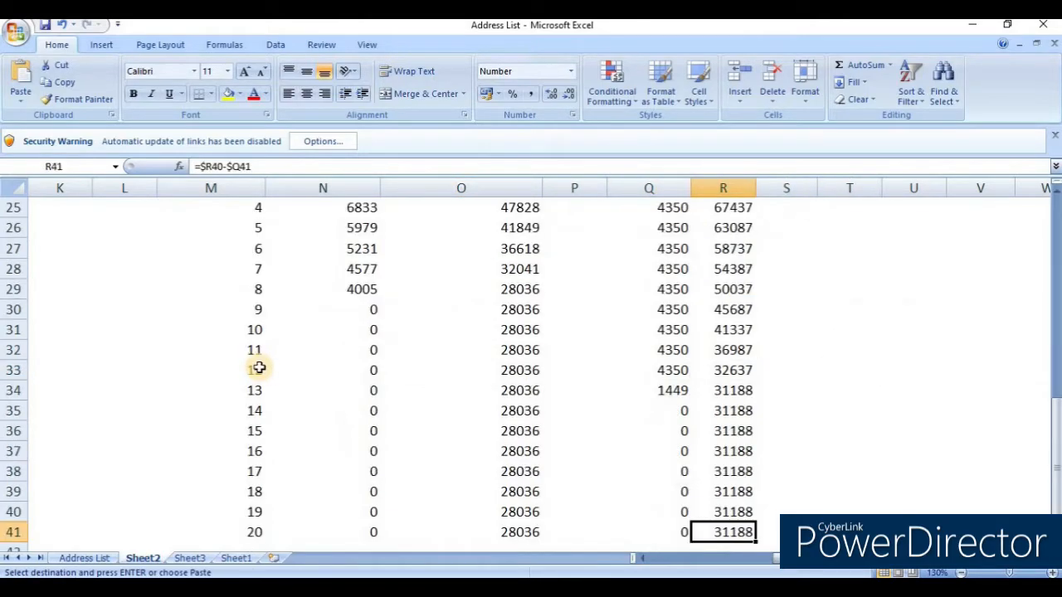
{"action": "key", "text": "Right"}
{"action": "key", "text": "Right"}
{"action": "key", "text": "ctrl+shift+Up"}
{"action": "key", "text": "Return"}
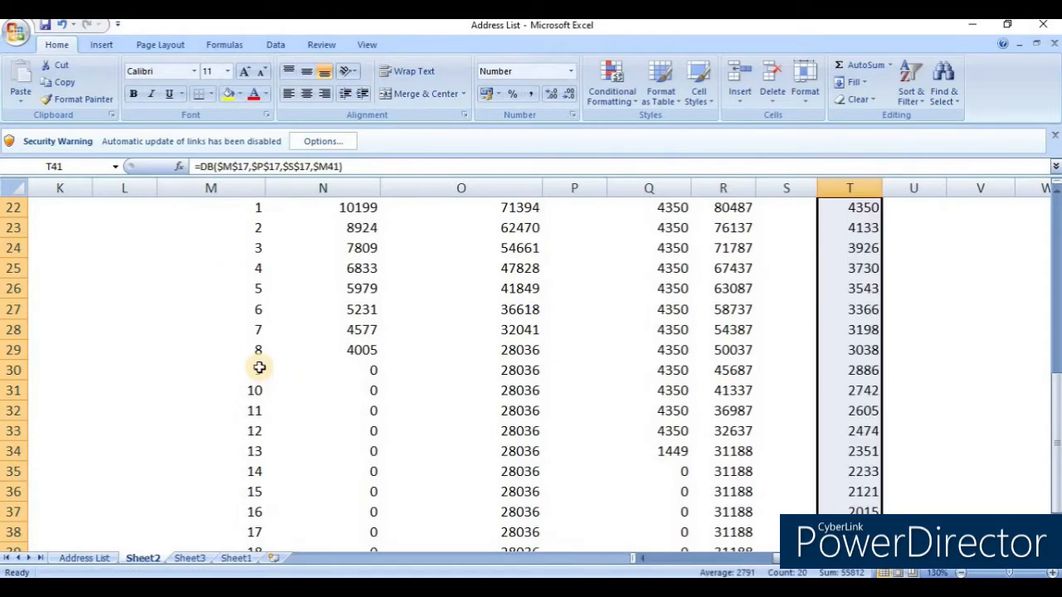
Step: Review the DB depreciation amounts in column T from year 1 to year 20
{"action": "key", "text": "Down"}
{"action": "key", "text": "ctrl+Up"}
{"action": "key", "text": "ctrl+Up"}
{"action": "key", "text": "Up"}
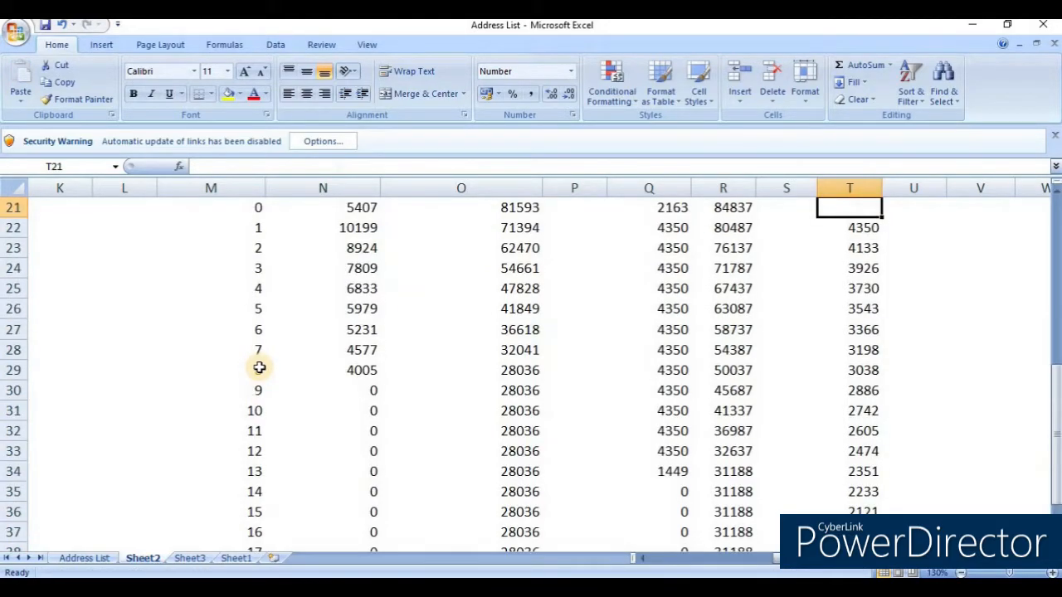
{"action": "key", "text": "Up"}
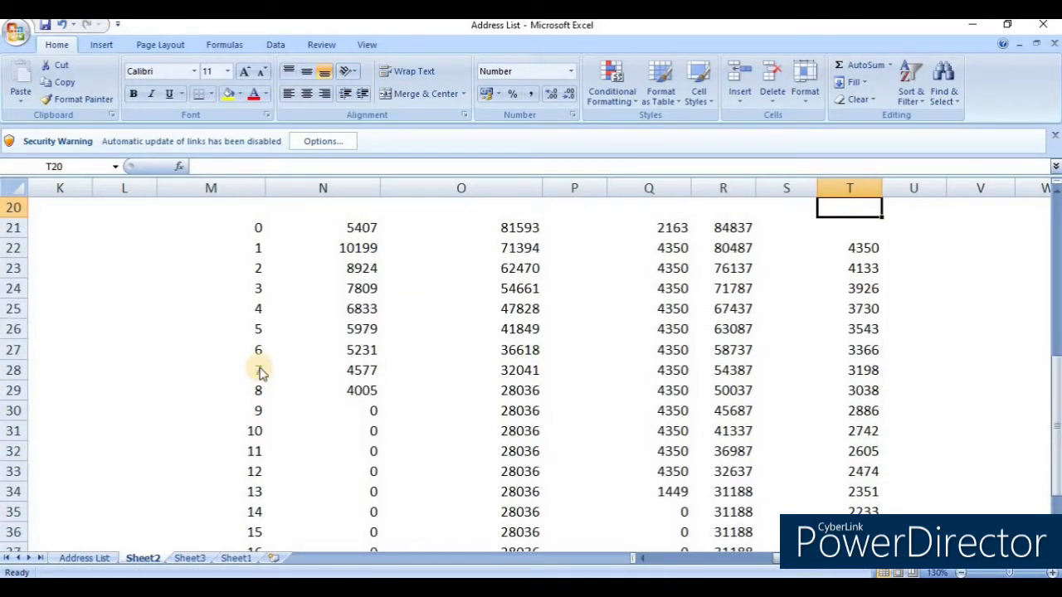
{"action": "key", "text": "Down"}
{"action": "key", "text": "Down"}
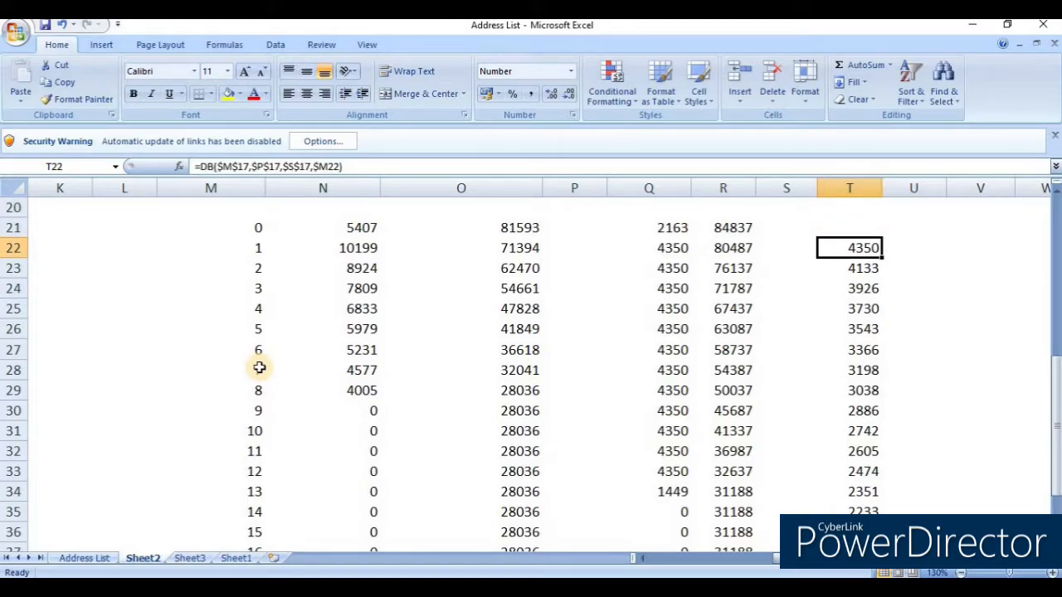
{"action": "key", "text": "ctrl+Down"}
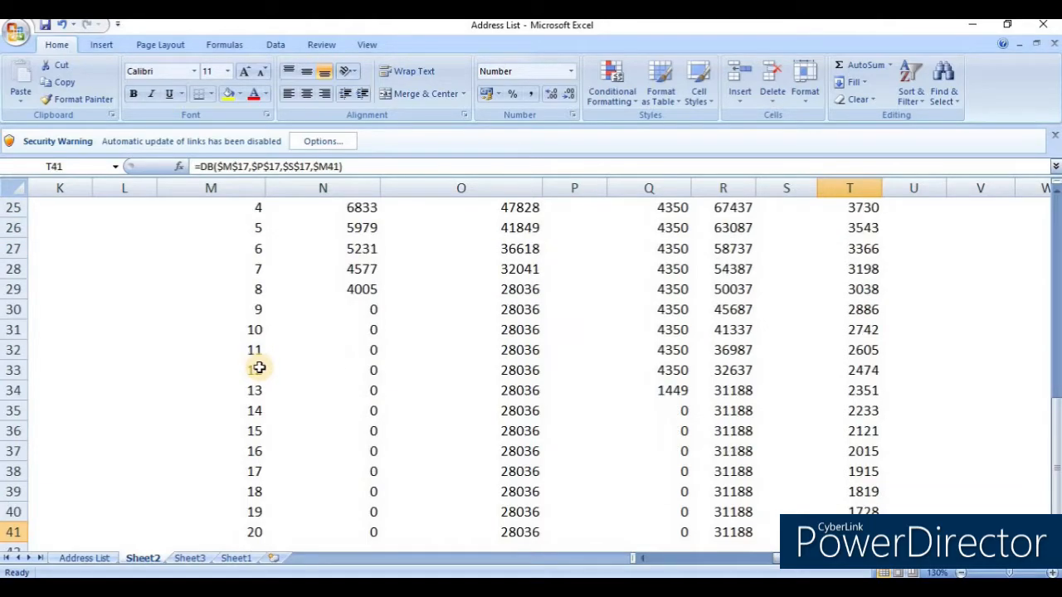
{"action": "key", "text": "ctrl+Up"}
{"action": "key", "text": "Up"}
{"action": "key", "text": "Up"}
{"action": "key", "text": "Down"}
{"action": "key", "text": "Down"}
{"action": "key", "text": "Up"}
{"action": "key", "text": "Up"}
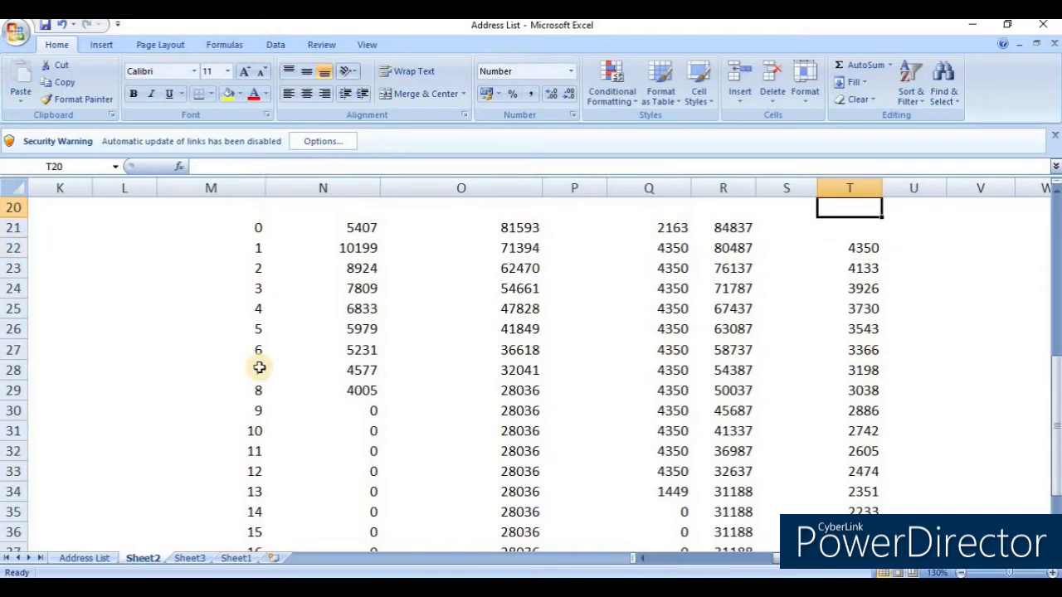
{"action": "key", "text": "Up"}
{"action": "key", "text": "Down"}
{"action": "key", "text": "Down"}
{"action": "key", "text": "Down"}
Step: Calculate the value remaining after year 1 under DB in U22 with the formula =87000-T22
{"action": "key", "text": "Right"}
{"action": "key", "text": "Right"}
{"action": "key", "text": "Right"}
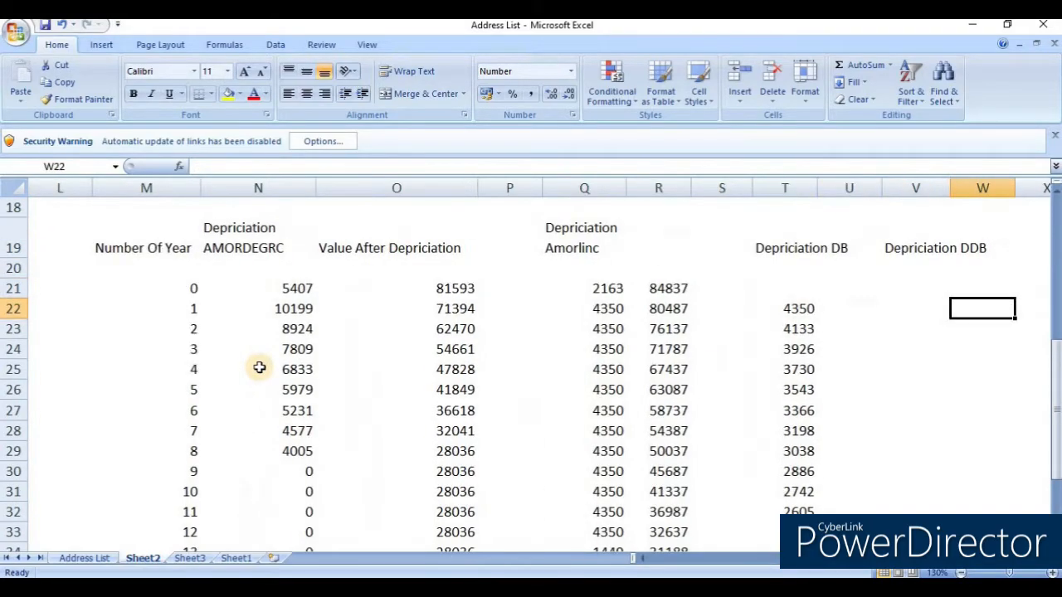
{"action": "key", "text": "Right"}
{"action": "key", "text": "Left"}
{"action": "key", "text": "Left"}
{"action": "key", "text": "Left"}
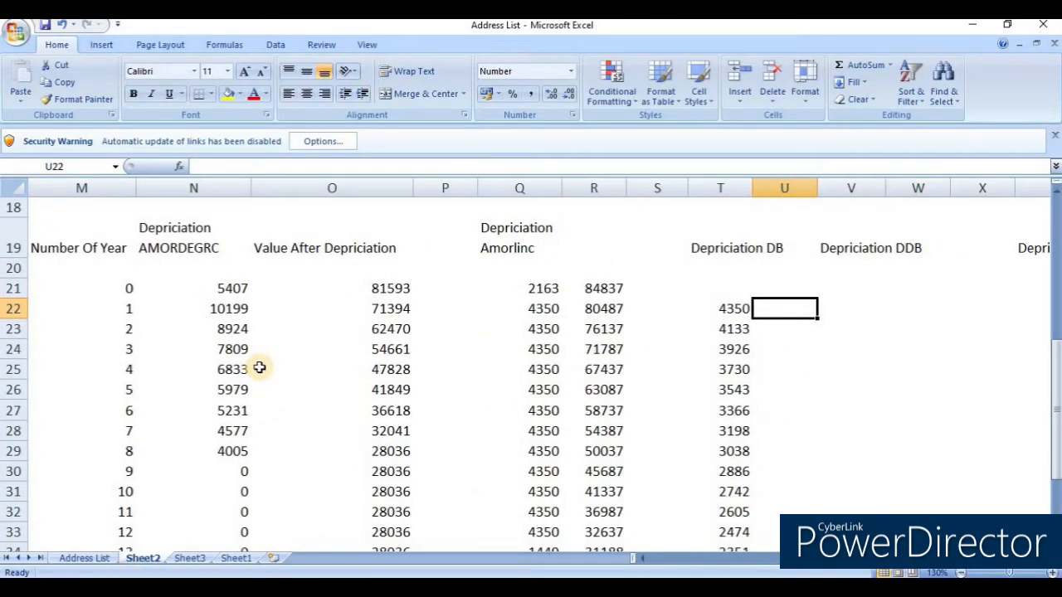
{"action": "type", "text": "="}
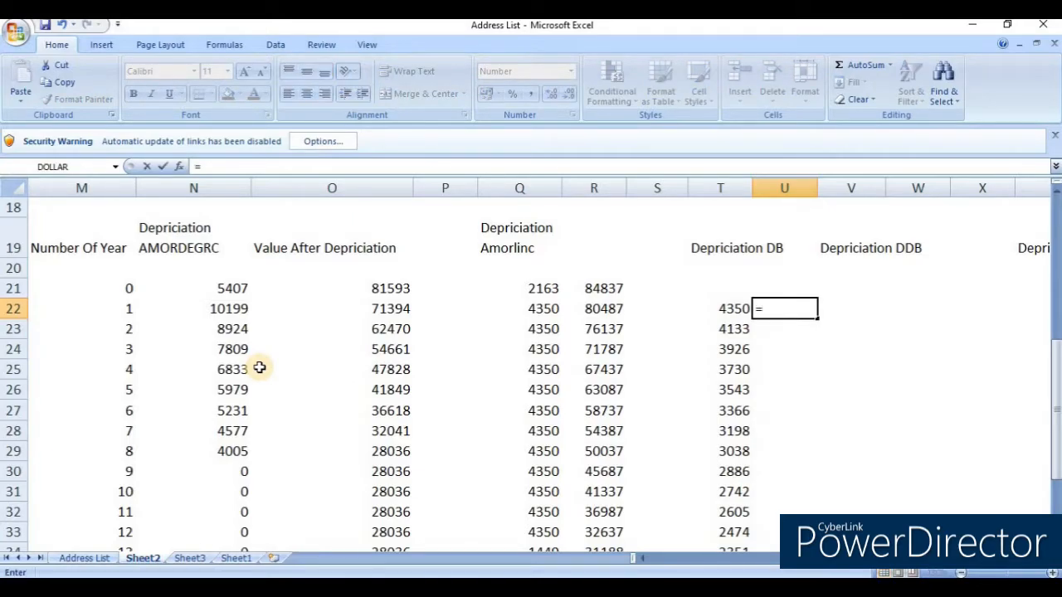
{"action": "type", "text": "87000-"}
{"action": "key", "text": "Left"}
{"action": "key", "text": "Return"}
Step: Calculate the value remaining after year 2 in U23 with the column-locked formula =$U22-$T23
{"action": "type", "text": "="}
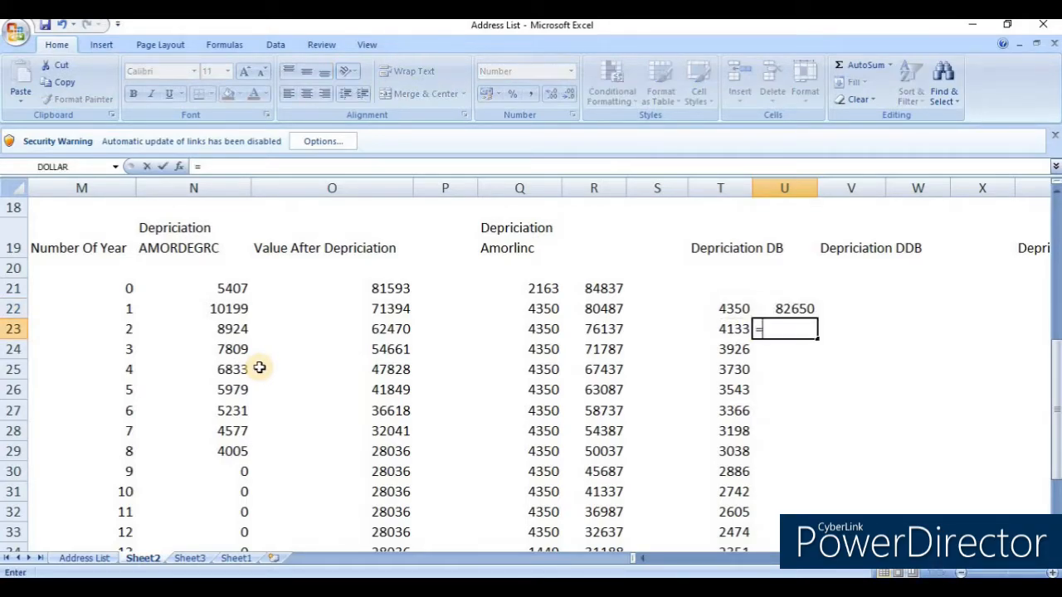
{"action": "key", "text": "Up"}
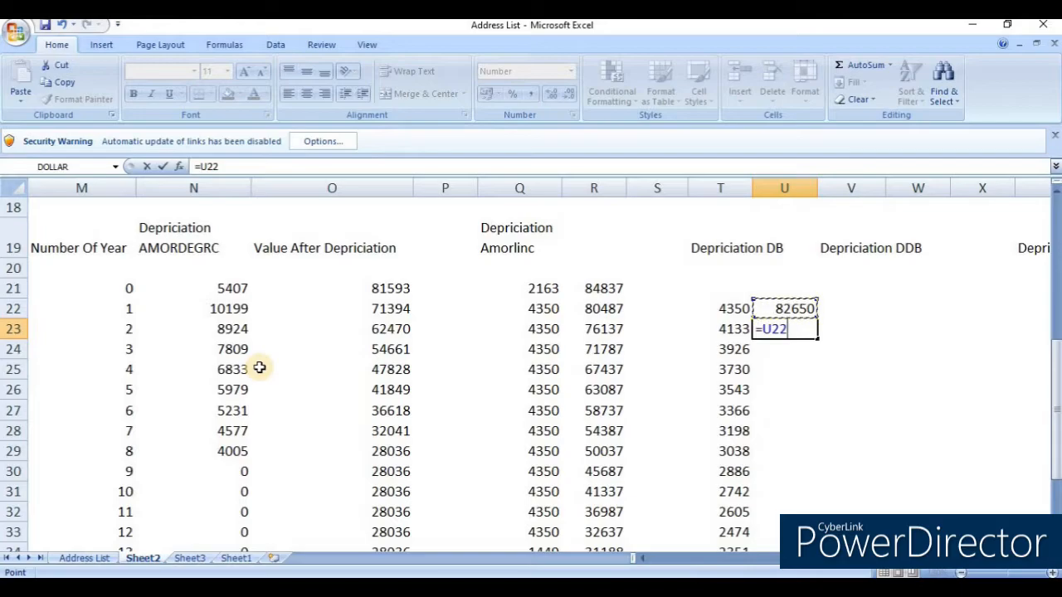
{"action": "key", "text": "F4"}
{"action": "key", "text": "F4"}
{"action": "key", "text": "F4"}
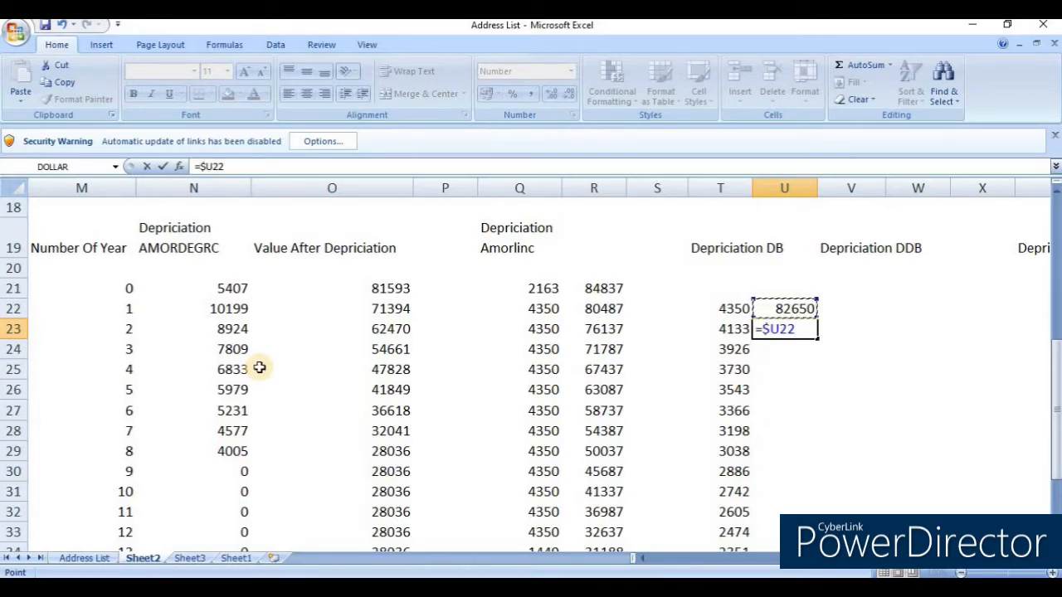
{"action": "type", "text": "-"}
{"action": "key", "text": "Left"}
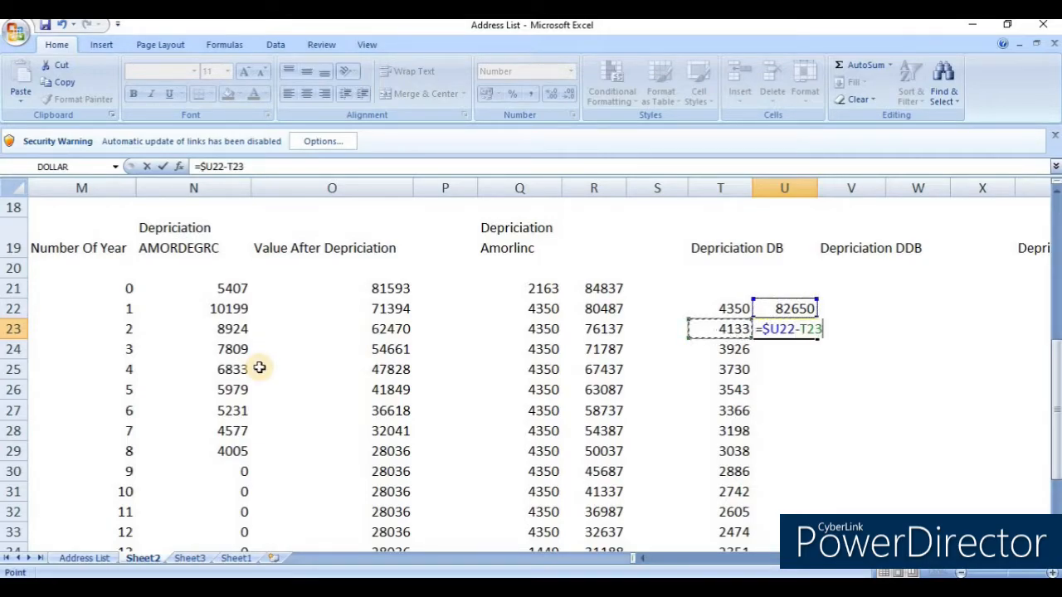
{"action": "key", "text": "F4"}
{"action": "key", "text": "F4"}
{"action": "key", "text": "F4"}
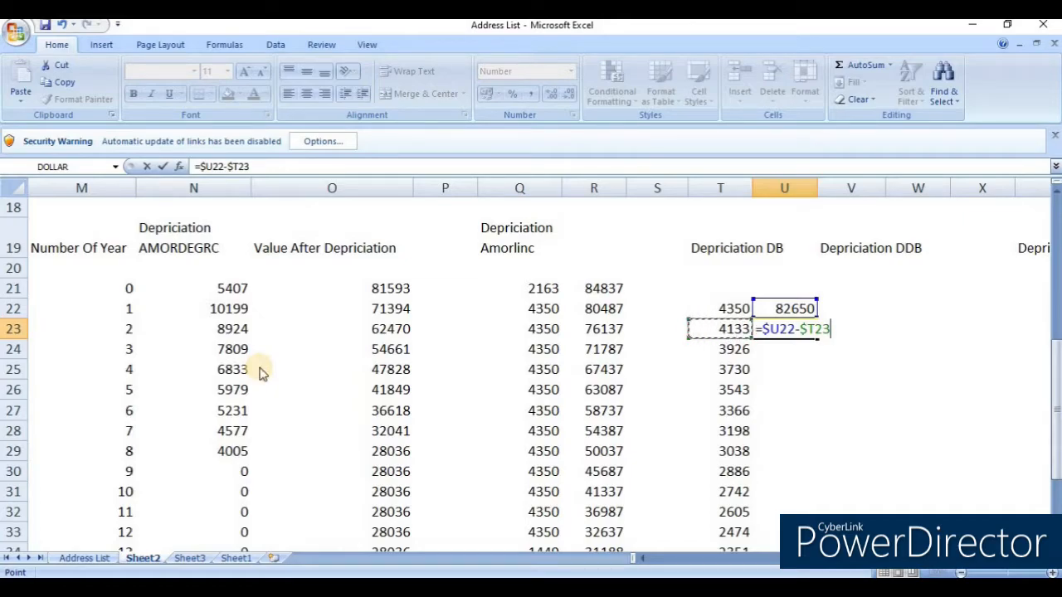
{"action": "key", "text": "Return"}
Step: Copy the remaining value formula from U23 down column U to the year 20 row, U41
{"action": "key", "text": "Up"}
{"action": "key", "text": "ctrl+c"}
{"action": "key", "text": "Left"}
{"action": "key", "text": "ctrl+Down"}
{"action": "key", "text": "Right"}
{"action": "key", "text": "ctrl+shift+Up"}
{"action": "key", "text": "Return"}
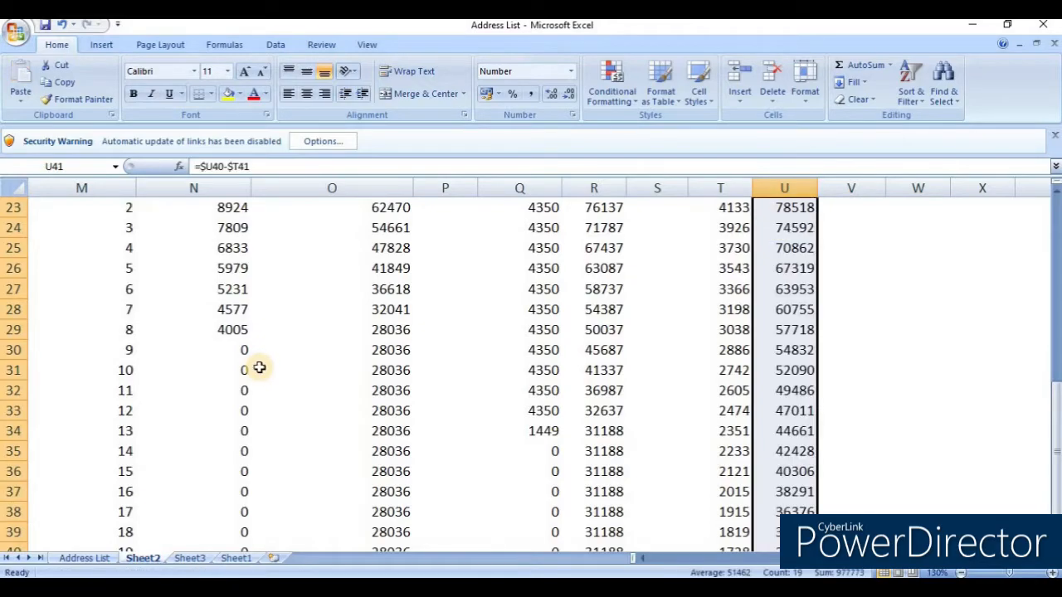
Step: Review the remaining values in column U from year 1 to year 20 and compare them with the salvage value in P17
{"action": "key", "text": "Down"}
{"action": "key", "text": "Up"}
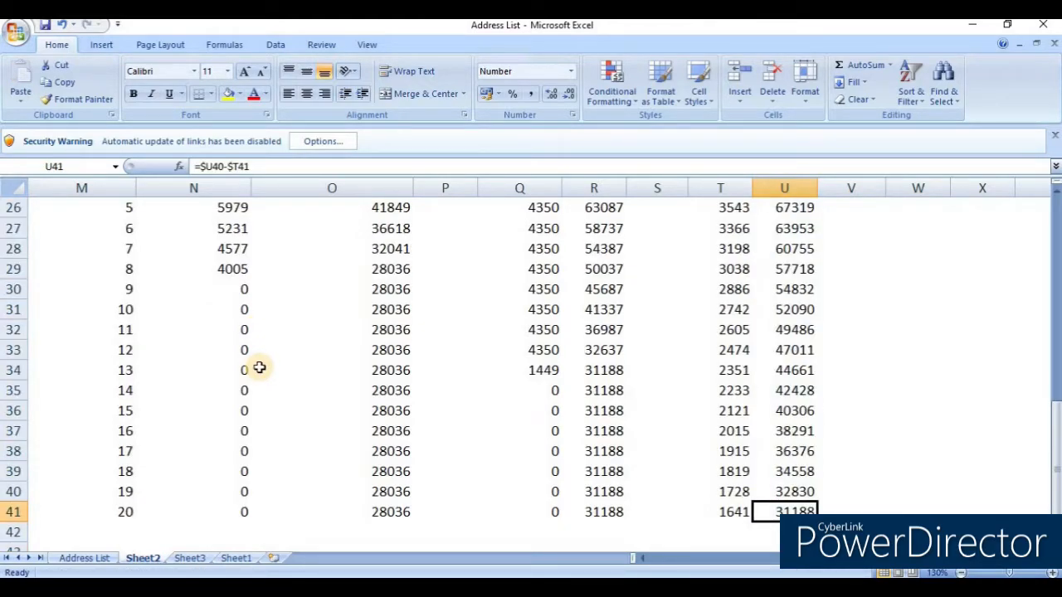
{"action": "key", "text": "ctrl+Up"}
{"action": "key", "text": "Up"}
{"action": "key", "text": "Up"}
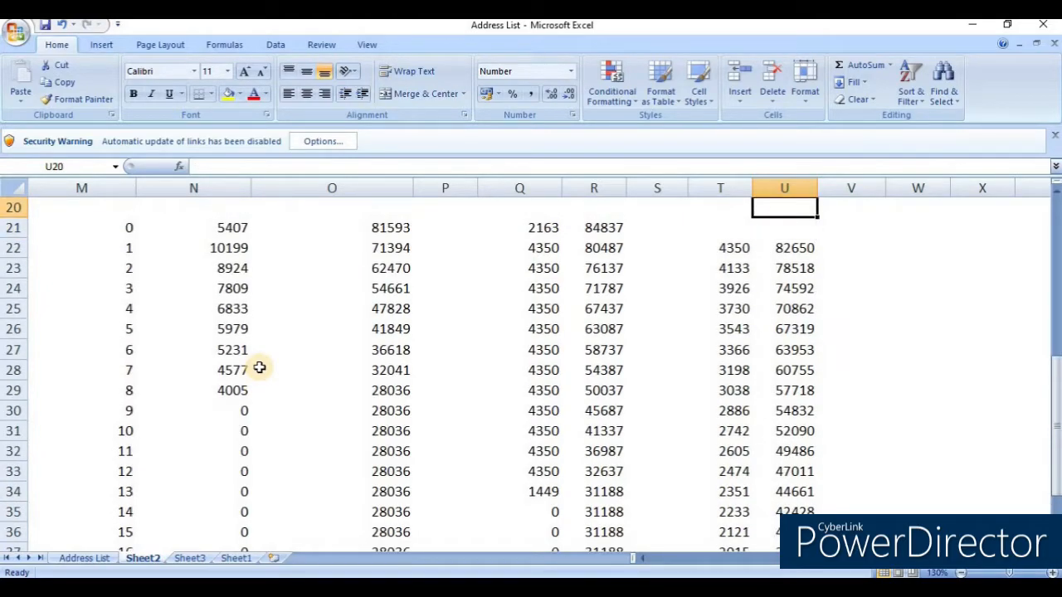
{"action": "key", "text": "Up"}
{"action": "key", "text": "Up"}
{"action": "key", "text": "Up"}
{"action": "key", "text": "Down"}
{"action": "key", "text": "Left"}
{"action": "key", "text": "Down"}
{"action": "key", "text": "Up"}
{"action": "key", "text": "Up"}
{"action": "key", "text": "Left"}
{"action": "key", "text": "Left"}
{"action": "key", "text": "Left"}
{"action": "key", "text": "Left"}
{"action": "key", "text": "Down"}
{"action": "key", "text": "Down"}
{"action": "key", "text": "Down"}
{"action": "key", "text": "Down"}
{"action": "key", "text": "Down"}
{"action": "key", "text": "Down"}
{"action": "key", "text": "Right"}
{"action": "key", "text": "Right"}
{"action": "key", "text": "Right"}
{"action": "key", "text": "Right"}
{"action": "key", "text": "Right"}
{"action": "key", "text": "ctrl+Down"}
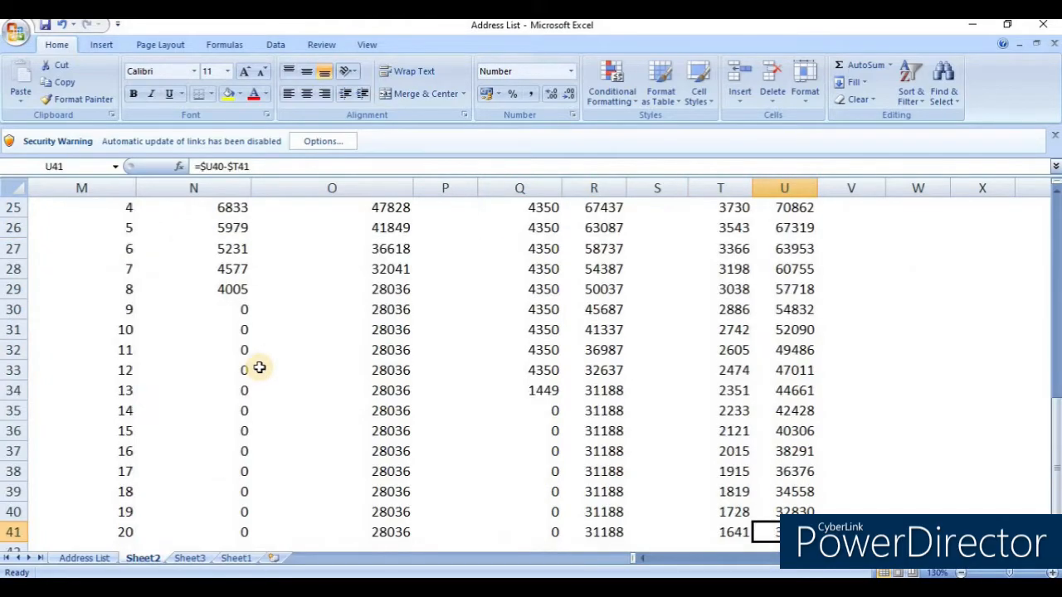
{"action": "key", "text": "ctrl+Up"}
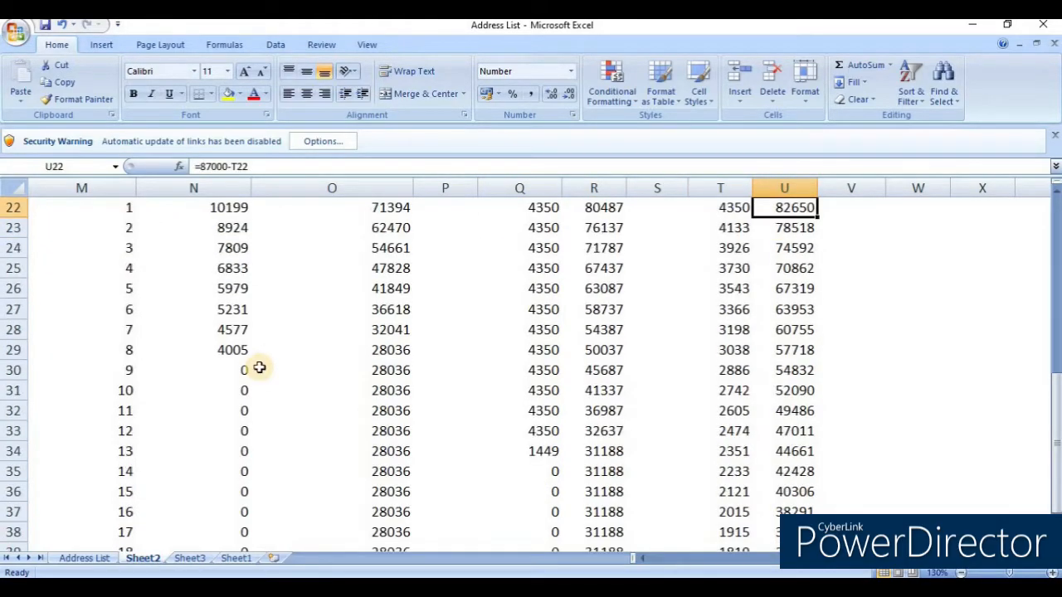
Step: Check the column headings from Depriciation DDB through SLN to VDB along the year 1 row and return to the DDB column
{"action": "key", "text": "Up"}
{"action": "key", "text": "Up"}
{"action": "key", "text": "Up"}
{"action": "key", "text": "Up"}
{"action": "key", "text": "Down"}
{"action": "key", "text": "Down"}
{"action": "key", "text": "Down"}
{"action": "key", "text": "Down"}
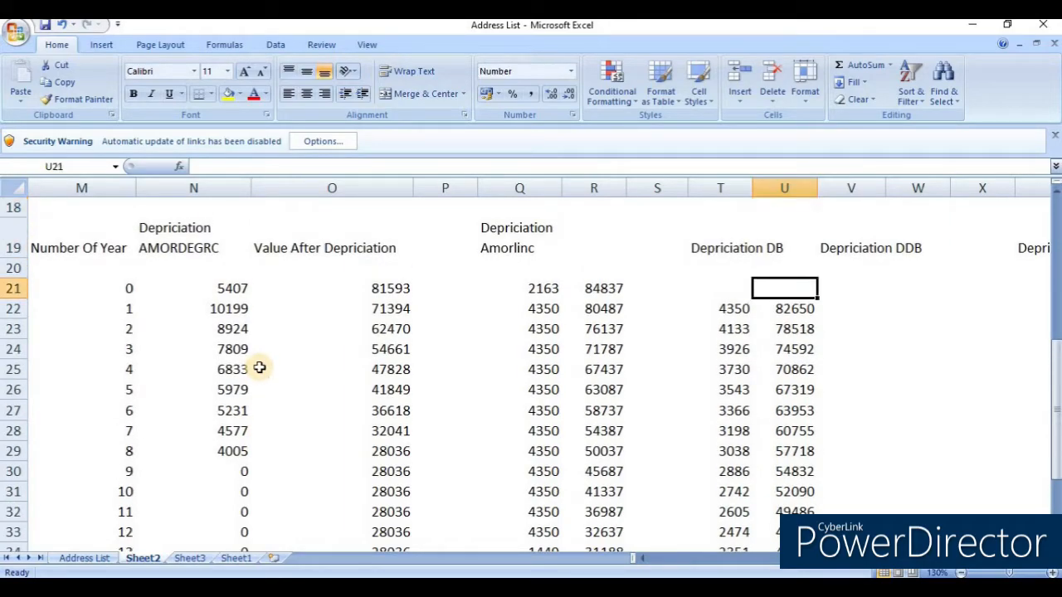
{"action": "key", "text": "Right"}
{"action": "key", "text": "Right"}
{"action": "key", "text": "Right"}
{"action": "key", "text": "Right"}
{"action": "key", "text": "Right"}
{"action": "key", "text": "Right"}
{"action": "key", "text": "Right"}
{"action": "key", "text": "Right"}
{"action": "key", "text": "Left"}
{"action": "key", "text": "Left"}
{"action": "key", "text": "Left"}
{"action": "key", "text": "Left"}
{"action": "key", "text": "Left"}
{"action": "key", "text": "Left"}
{"action": "key", "text": "Left"}
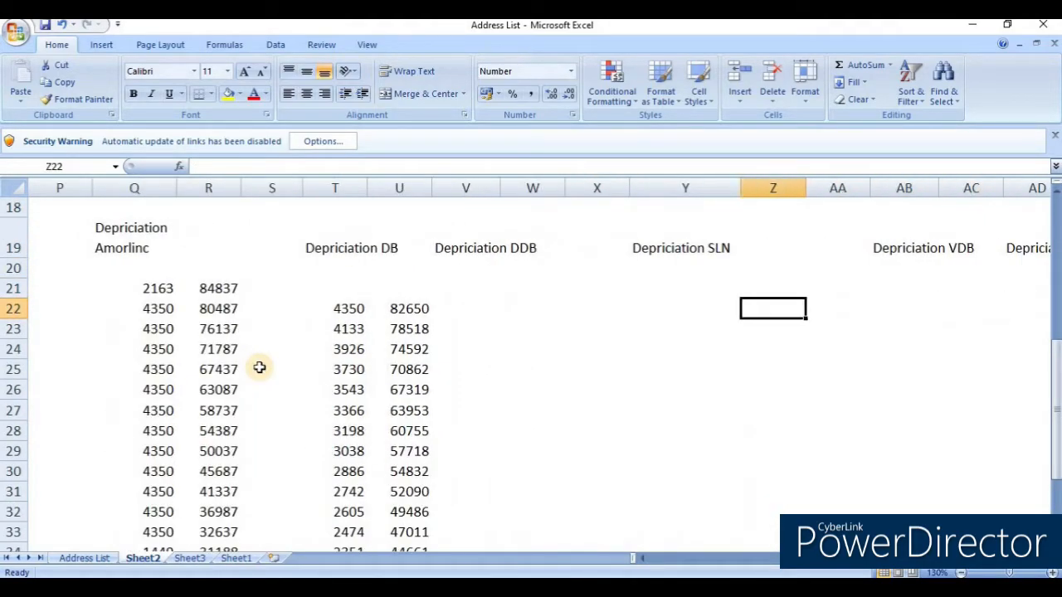
Step: Insert a blank column between the DB remaining values and the Depriciation DDB column
{"action": "key", "text": "ctrl+space"}
{"action": "key", "text": "ctrl+shift+plus"}
{"action": "key", "text": "Right"}
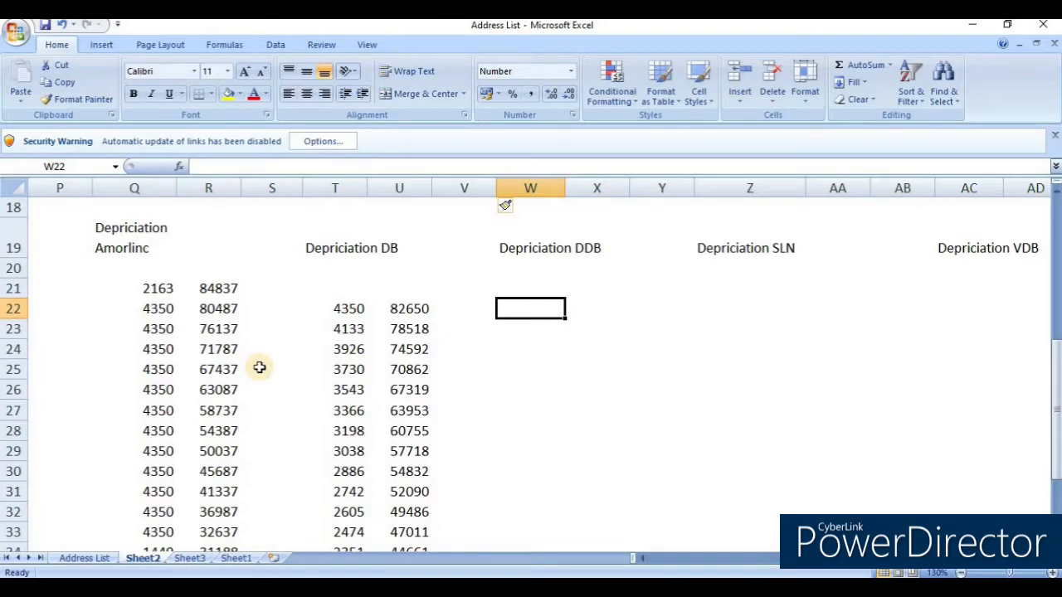
Step: Start a DDB formula in W22 for year 1, using M17 as the cost
{"action": "type", "text": "="}
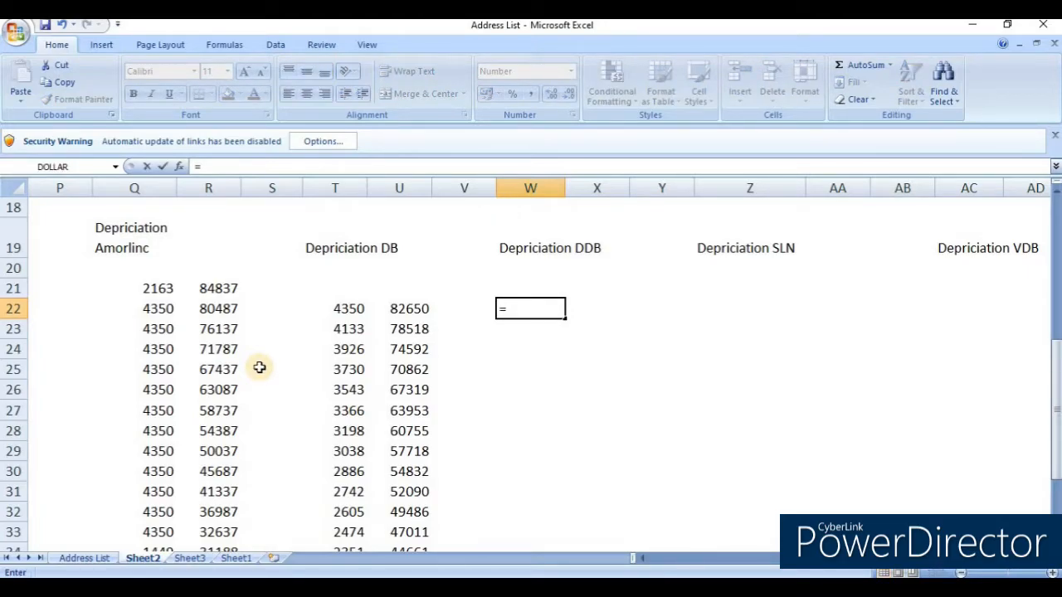
{"action": "type", "text": "ddb"}
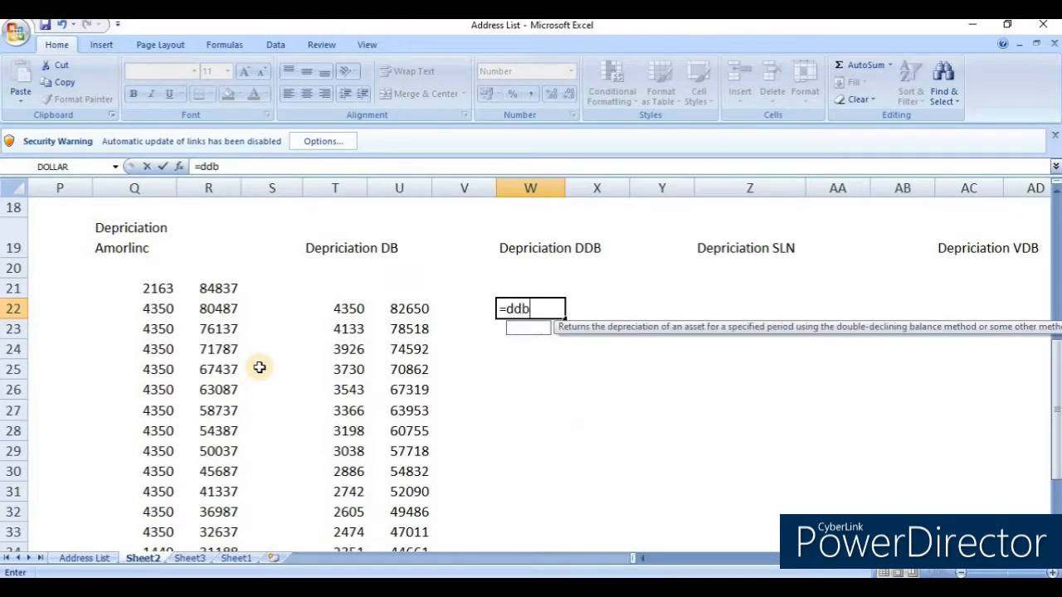
{"action": "key", "text": "Tab"}
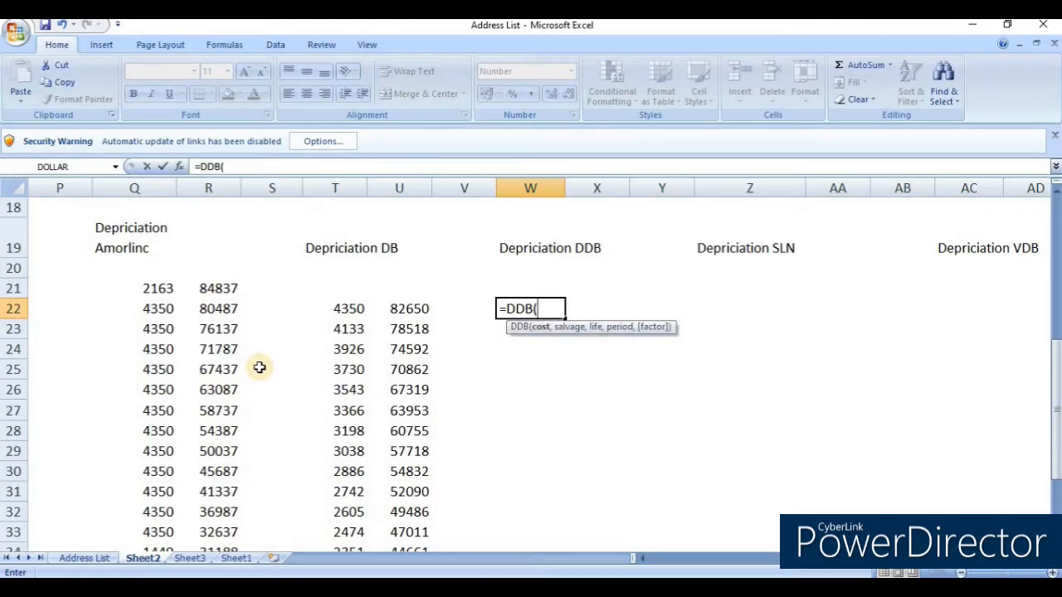
{"action": "scroll", "coordinate": [259, 367], "scroll_direction": "up", "scroll_amount": 4}
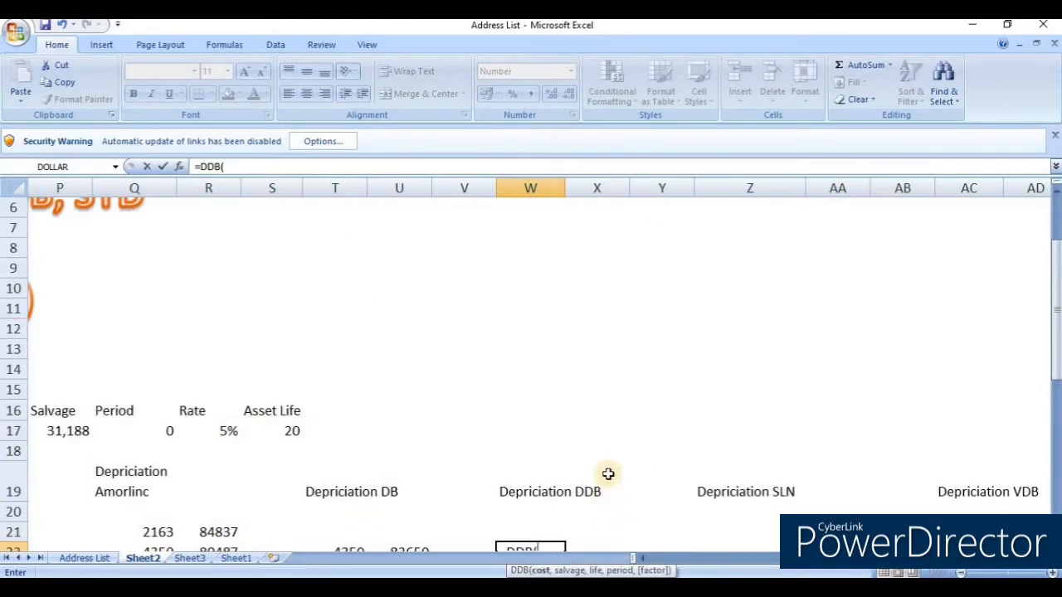
{"action": "scroll", "coordinate": [614, 490], "scroll_direction": "down", "scroll_amount": 1}
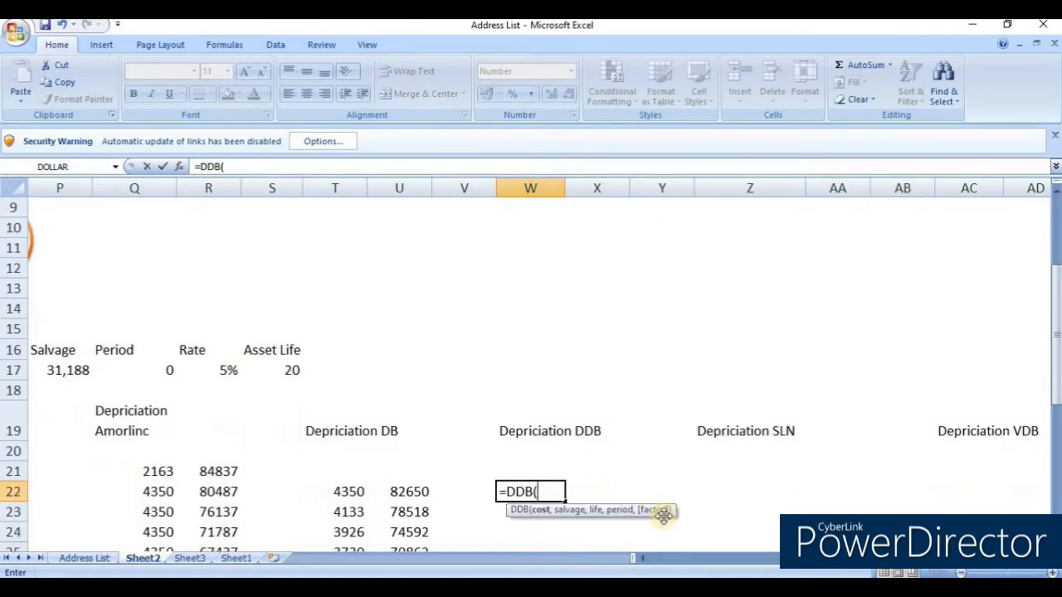
{"action": "left_click", "coordinate": [649, 558]}
{"action": "left_click", "coordinate": [649, 558]}
{"action": "left_click", "coordinate": [871, 368]}
{"action": "type", "text": ","}
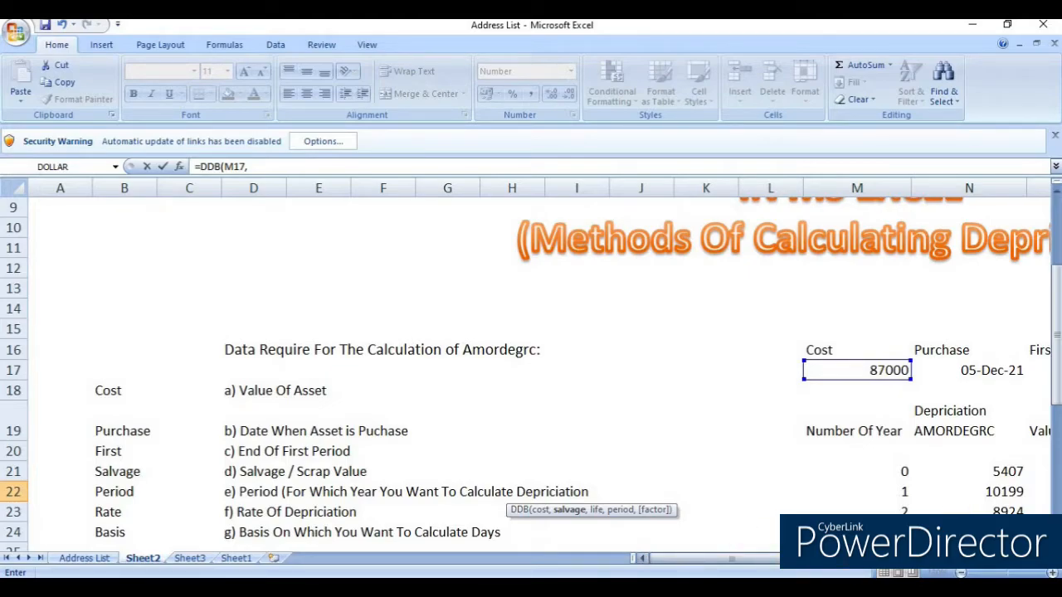
Step: Add P17 as the salvage, S17 as the life and M22 as the period to the DDB formula
{"action": "left_click", "coordinate": [1034, 559]}
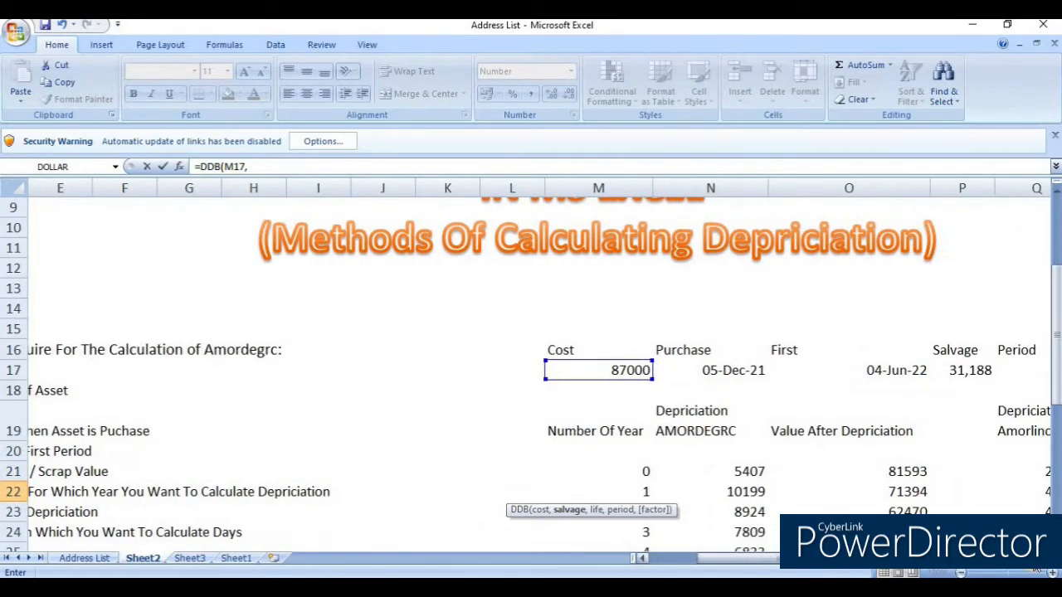
{"action": "left_click", "coordinate": [792, 370]}
{"action": "type", "text": ","}
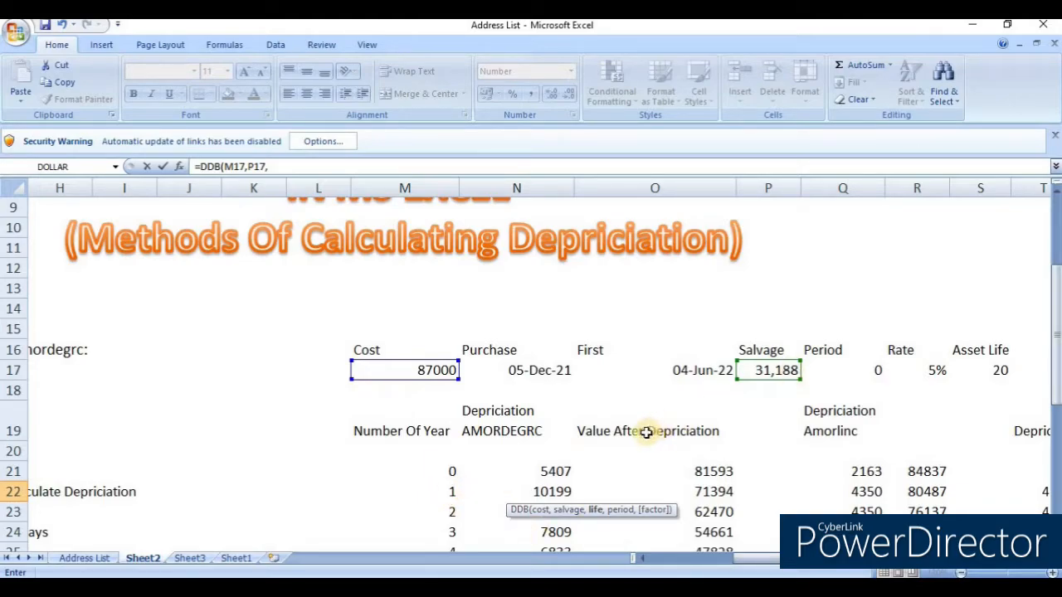
{"action": "left_click", "coordinate": [988, 368]}
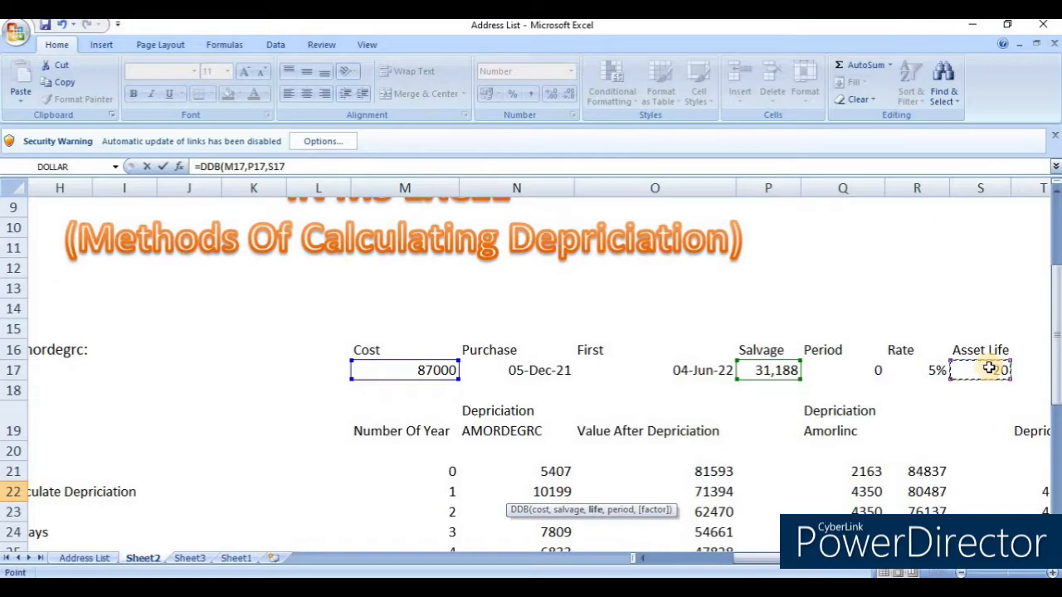
{"action": "type", "text": ","}
{"action": "left_click", "coordinate": [452, 492]}
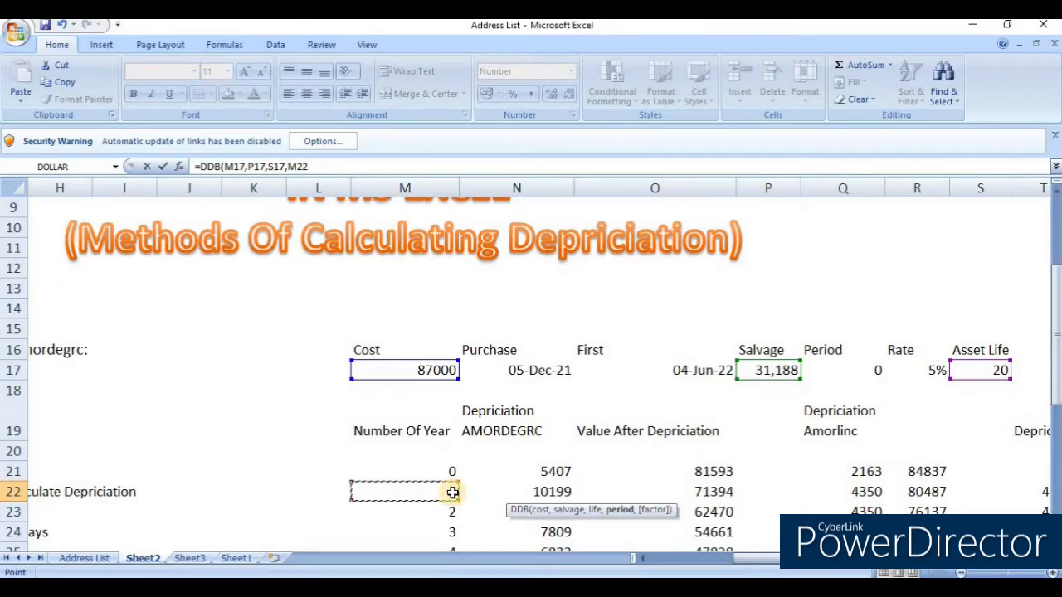
Step: Lock the cost, salvage and life references in the DDB formula as $M$17, $P$17 and $S$17
{"action": "key", "text": "F2"}
{"action": "key", "text": "Right"}
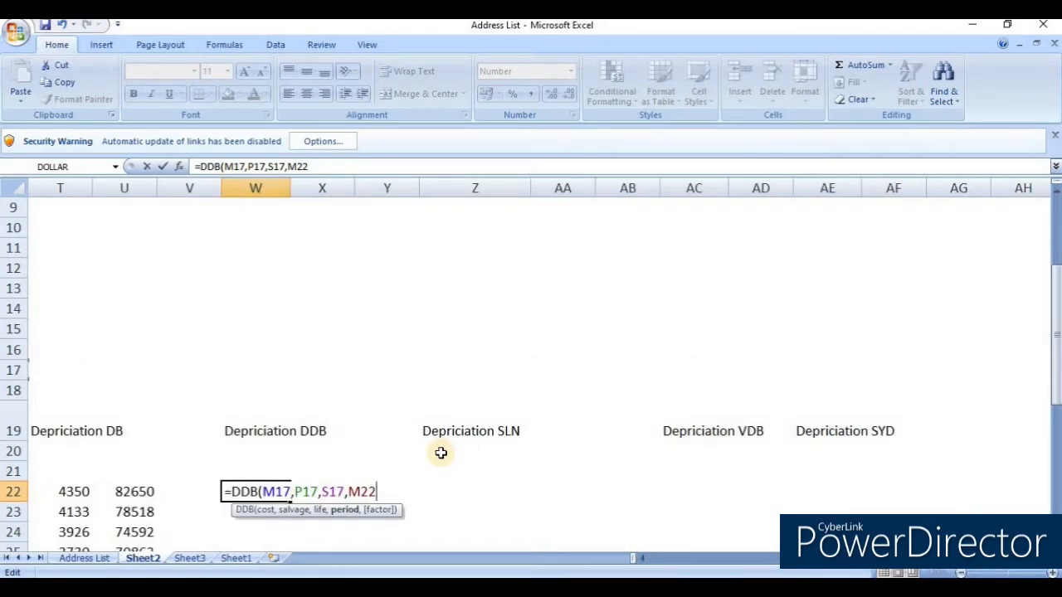
{"action": "left_click", "coordinate": [257, 491]}
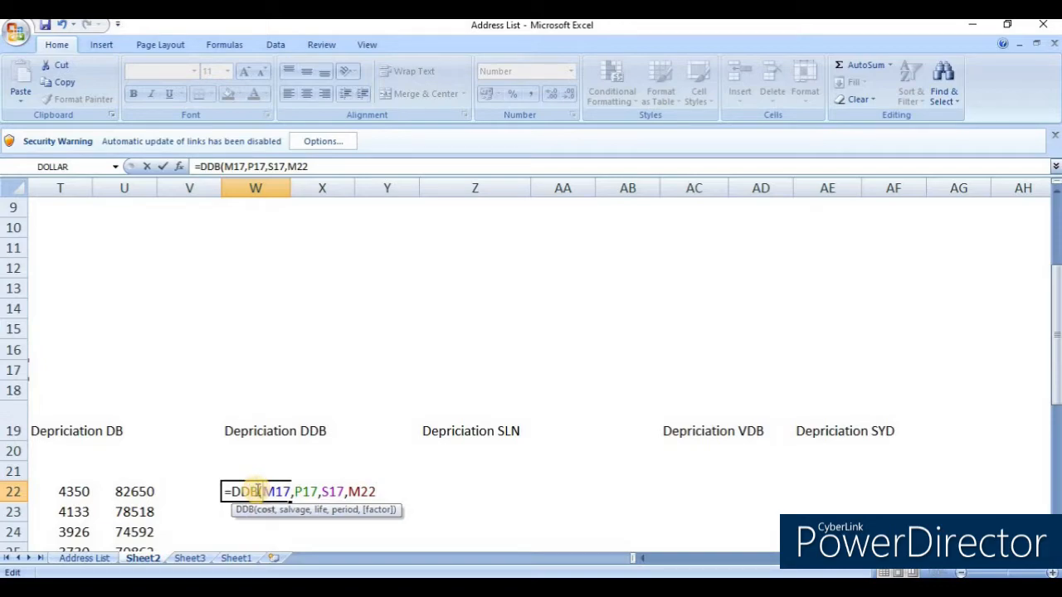
{"action": "key", "text": "F4"}
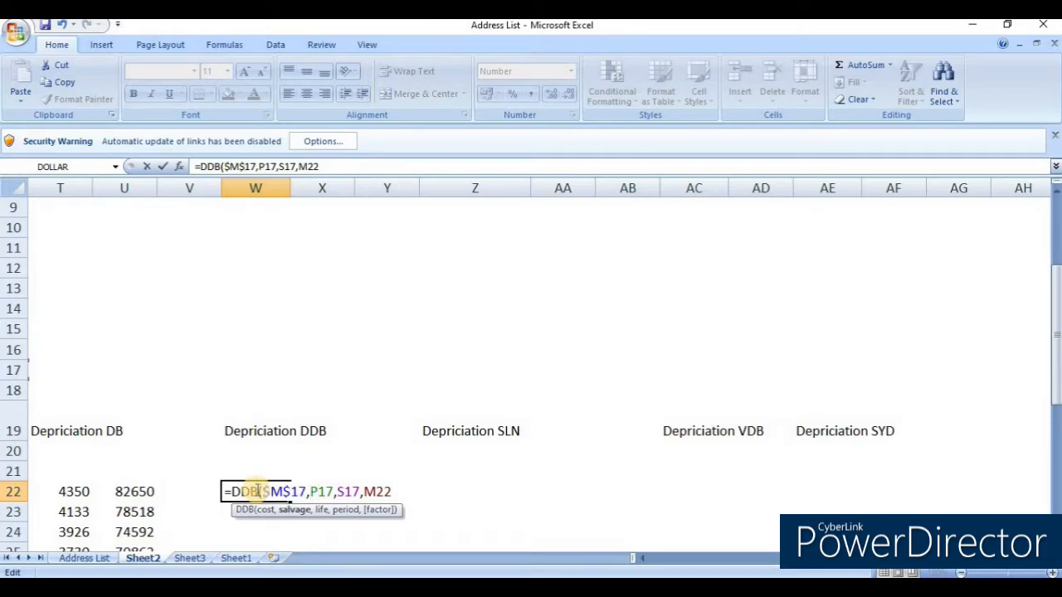
{"action": "key", "text": "F4"}
{"action": "key", "text": "Right"}
{"action": "key", "text": "Right"}
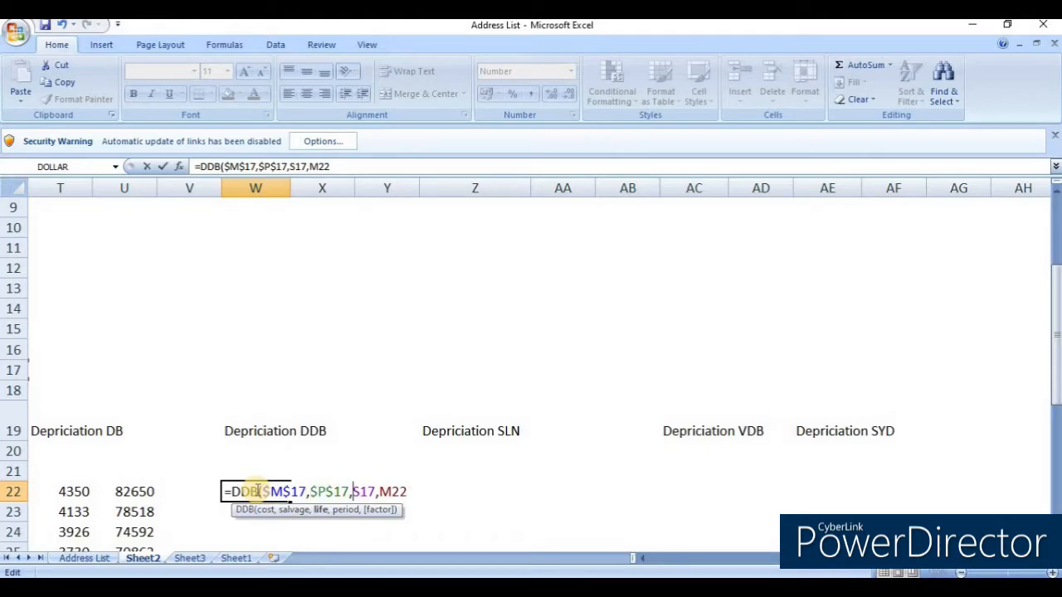
{"action": "key", "text": "F4"}
{"action": "key", "text": "Right"}
{"action": "key", "text": "Right"}
{"action": "key", "text": "Right"}
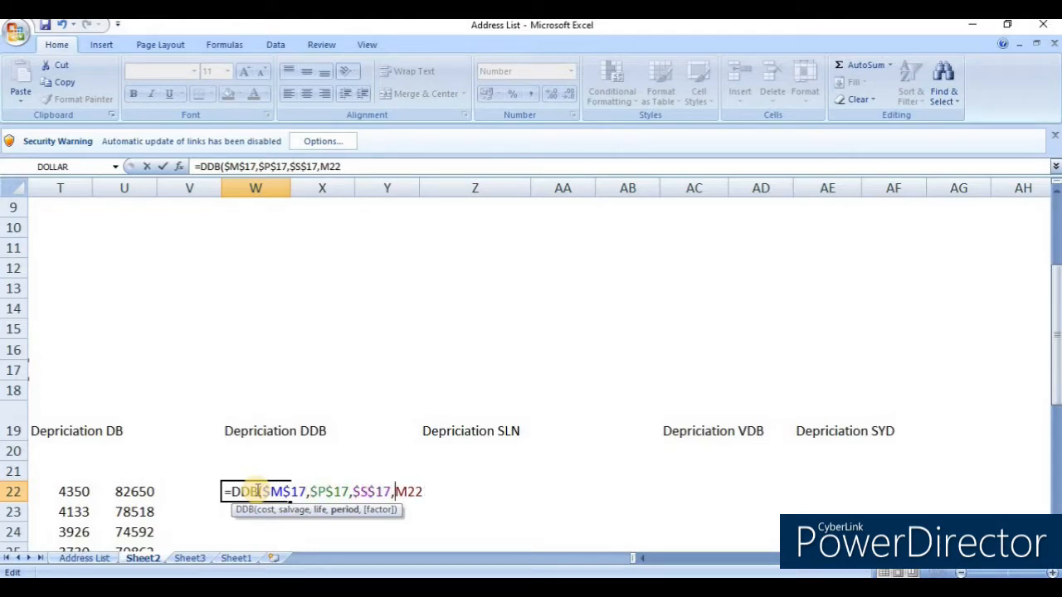
Step: Lock only the column of the period reference as $M22 and complete the DDB formula in W22
{"action": "key", "text": "Left"}
{"action": "type", "text": "$"}
{"action": "key", "text": "Right"}
{"action": "key", "text": "Right"}
{"action": "key", "text": "Right"}
{"action": "type", "text": ")"}
{"action": "key", "text": "Return"}
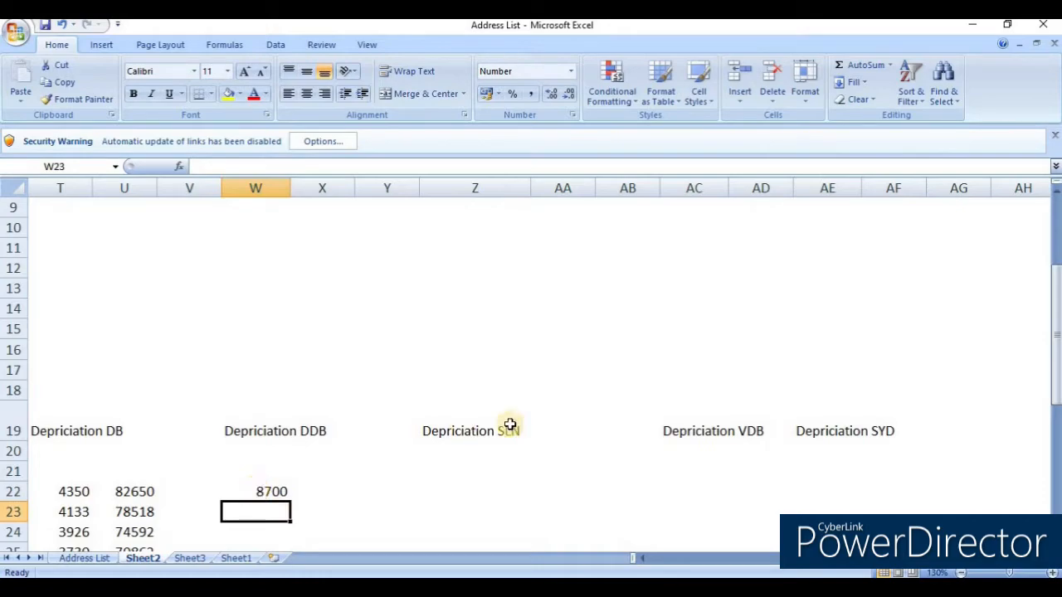
Step: Copy the DDB formula from W22 down column W to the year 20 row, W41
{"action": "key", "text": "Up"}
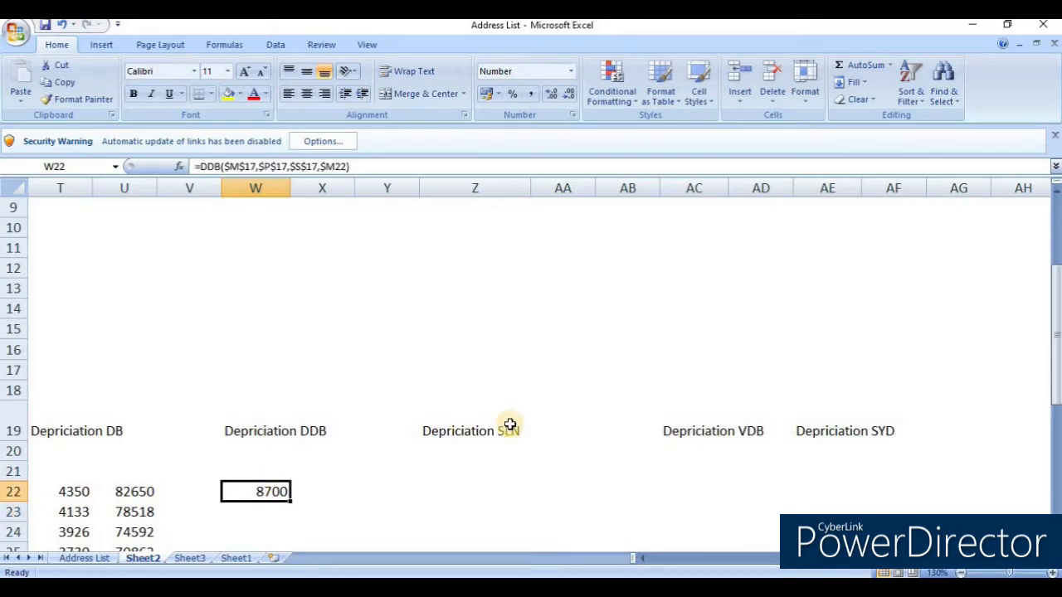
{"action": "key", "text": "Left"}
{"action": "key", "text": "Left"}
{"action": "key", "text": "Left"}
{"action": "key", "text": "Right"}
{"action": "key", "text": "Right"}
{"action": "key", "text": "Right"}
{"action": "key", "text": "Right"}
{"action": "key", "text": "Left"}
{"action": "key", "text": "ctrl+c"}
{"action": "key", "text": "Left"}
{"action": "key", "text": "Left"}
{"action": "key", "text": "ctrl+Down"}
{"action": "key", "text": "Right"}
{"action": "key", "text": "Right"}
{"action": "key", "text": "ctrl+shift+Up"}
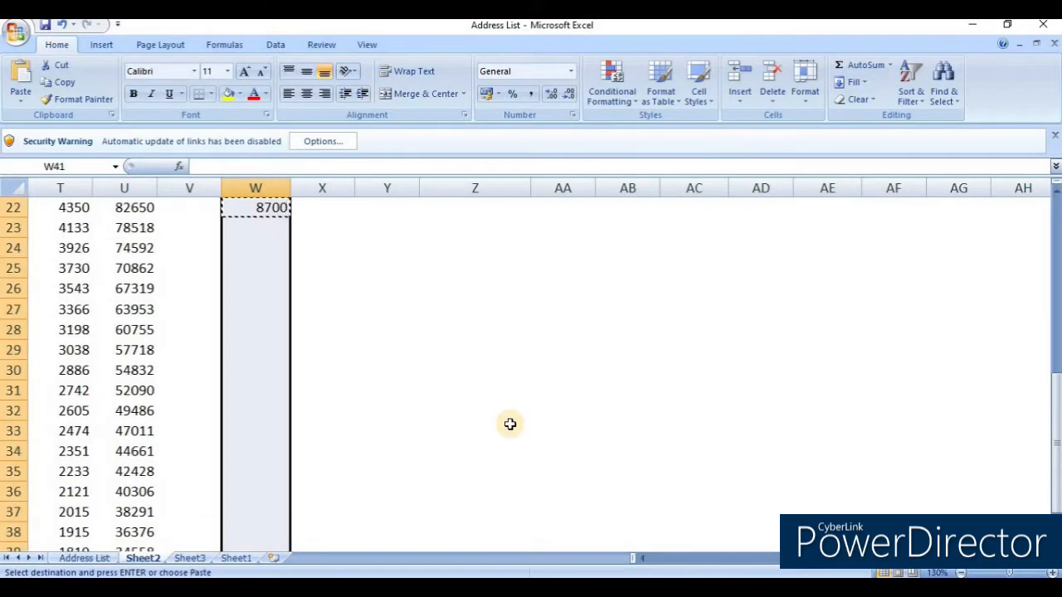
{"action": "key", "text": "Return"}
{"action": "key", "text": "Down"}
{"action": "key", "text": "Up"}
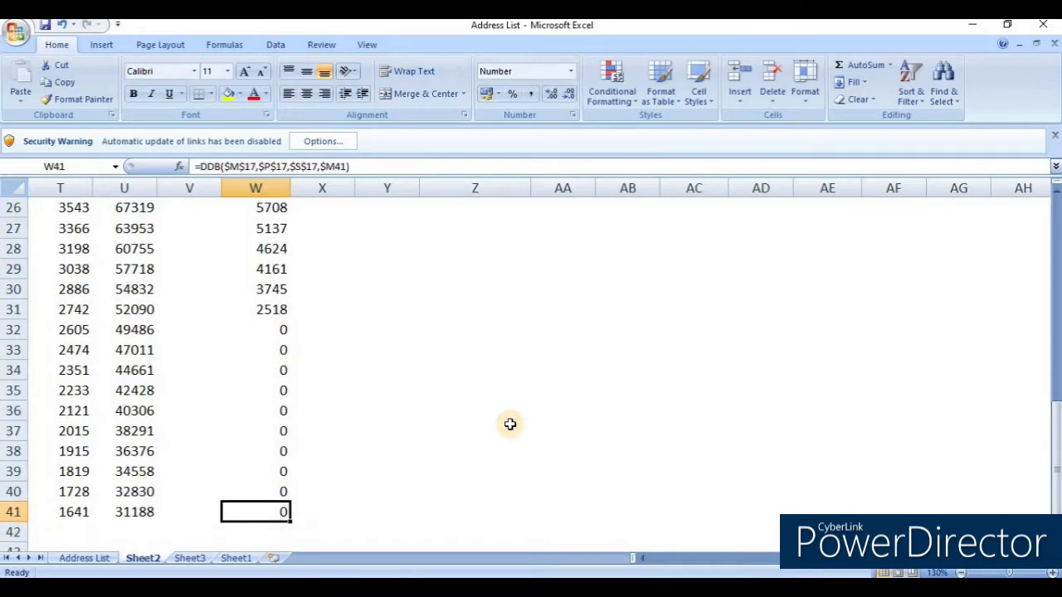
Step: Review the DDB depreciation values in column W between the year 1 and year 20 rows
{"action": "key", "text": "ctrl+Up"}
{"action": "key", "text": "Up"}
{"action": "key", "text": "Up"}
{"action": "key", "text": "Down"}
{"action": "key", "text": "Down"}
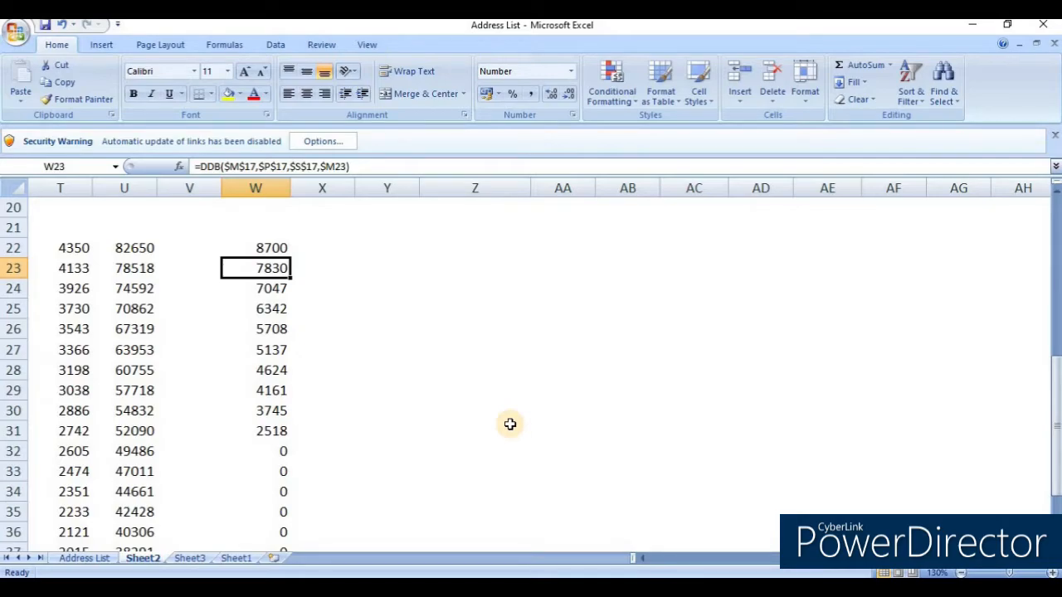
{"action": "key", "text": "ctrl+Down"}
{"action": "key", "text": "Up"}
{"action": "key", "text": "Up"}
{"action": "key", "text": "Up"}
{"action": "key", "text": "Up"}
{"action": "key", "text": "Up"}
{"action": "key", "text": "Up"}
{"action": "key", "text": "Up"}
{"action": "key", "text": "Up"}
{"action": "key", "text": "Up"}
Step: Check the year numbers in column M for rows 31 and 32, where the DDB depreciation ends
{"action": "key", "text": "Left"}
{"action": "key", "text": "Left"}
{"action": "key", "text": "Left"}
{"action": "key", "text": "Left"}
{"action": "key", "text": "Left"}
{"action": "key", "text": "Left"}
{"action": "key", "text": "Left"}
{"action": "key", "text": "Left"}
{"action": "key", "text": "Left"}
{"action": "key", "text": "Left"}
{"action": "key", "text": "Left"}
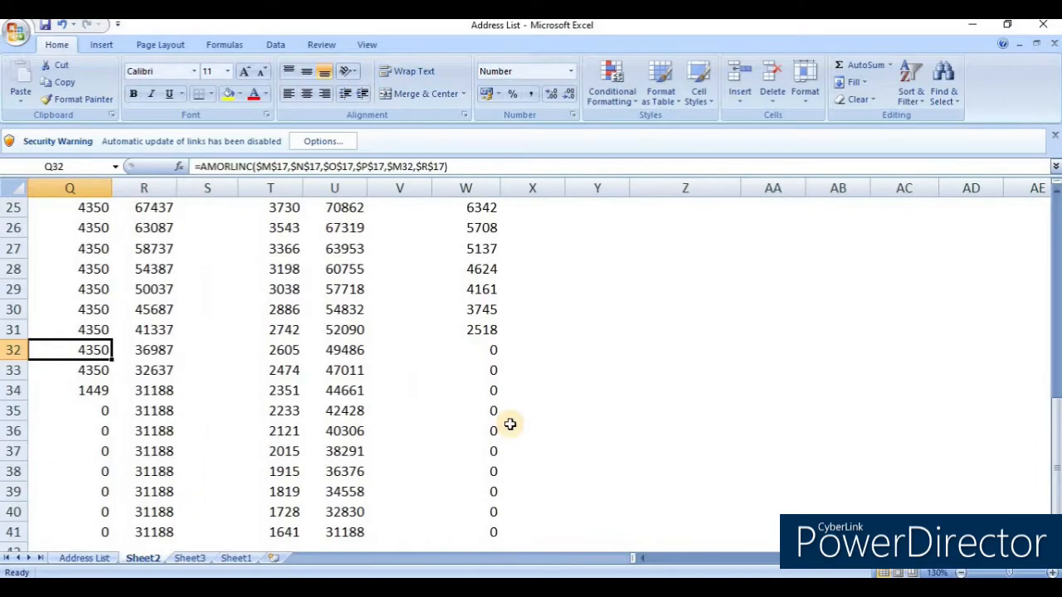
{"action": "key", "text": "Right"}
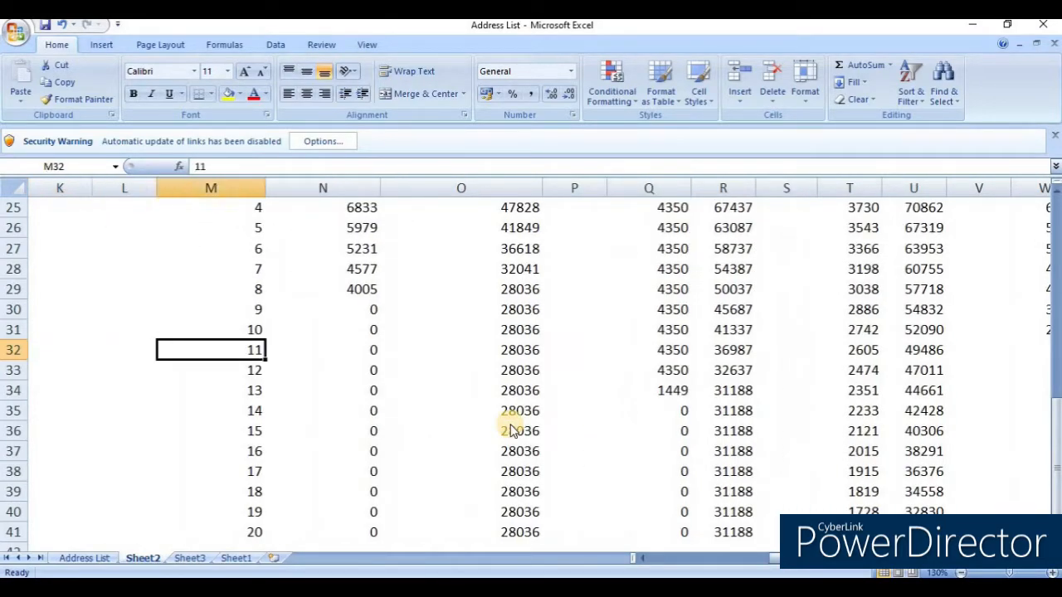
{"action": "key", "text": "Up"}
{"action": "key", "text": "Right"}
{"action": "key", "text": "Right"}
{"action": "key", "text": "Right"}
{"action": "key", "text": "Right"}
{"action": "key", "text": "Right"}
{"action": "key", "text": "Right"}
{"action": "key", "text": "Right"}
{"action": "key", "text": "Right"}
{"action": "key", "text": "Right"}
{"action": "key", "text": "Right"}
{"action": "key", "text": "Right"}
{"action": "key", "text": "Right"}
{"action": "key", "text": "Right"}
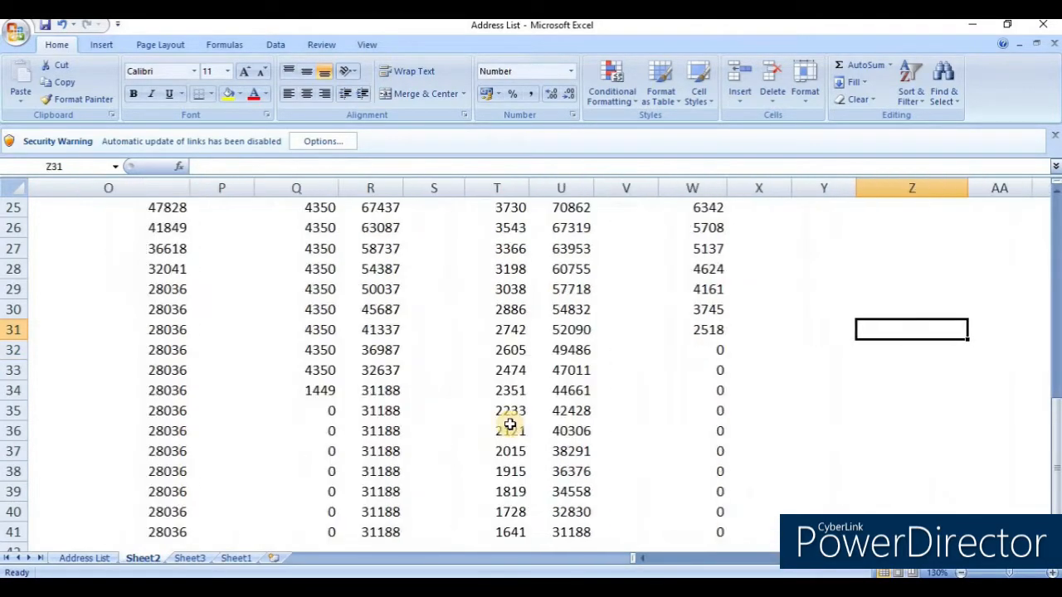
Step: Compare the DB depreciation in column T with the DDB depreciation in column W down to the year 20 row
{"action": "key", "text": "Left"}
{"action": "key", "text": "Left"}
{"action": "key", "text": "Left"}
{"action": "key", "text": "Left"}
{"action": "key", "text": "Left"}
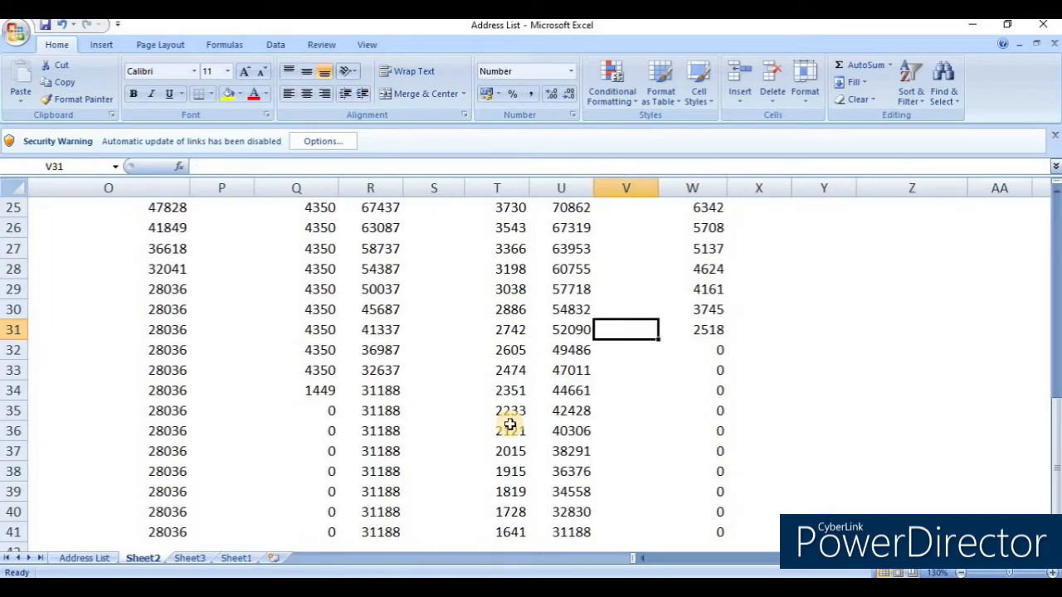
{"action": "key", "text": "Left"}
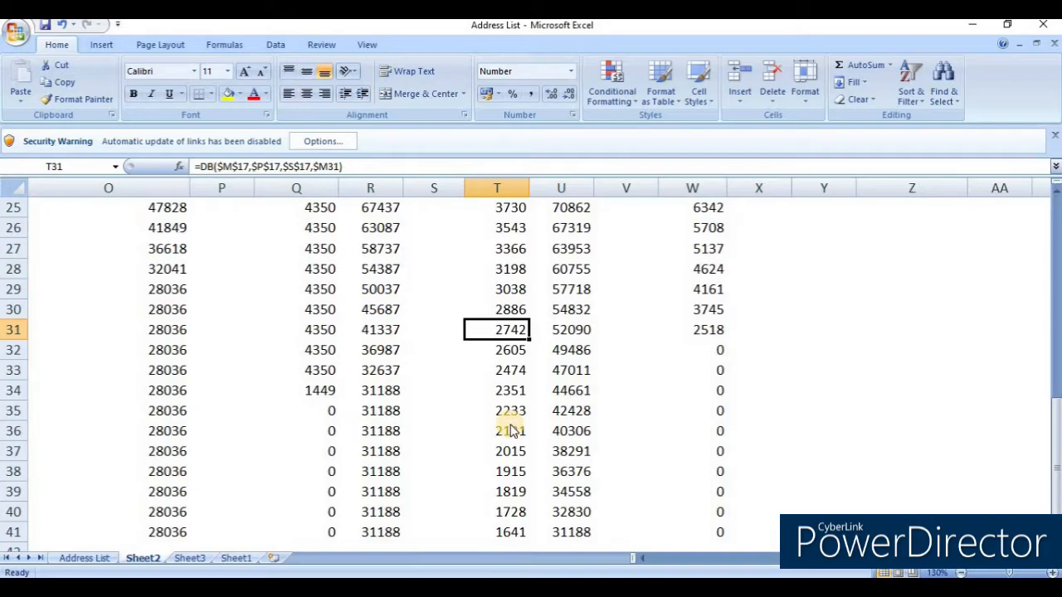
{"action": "key", "text": "ctrl+Down"}
{"action": "key", "text": "Right"}
{"action": "key", "text": "Right"}
{"action": "key", "text": "Right"}
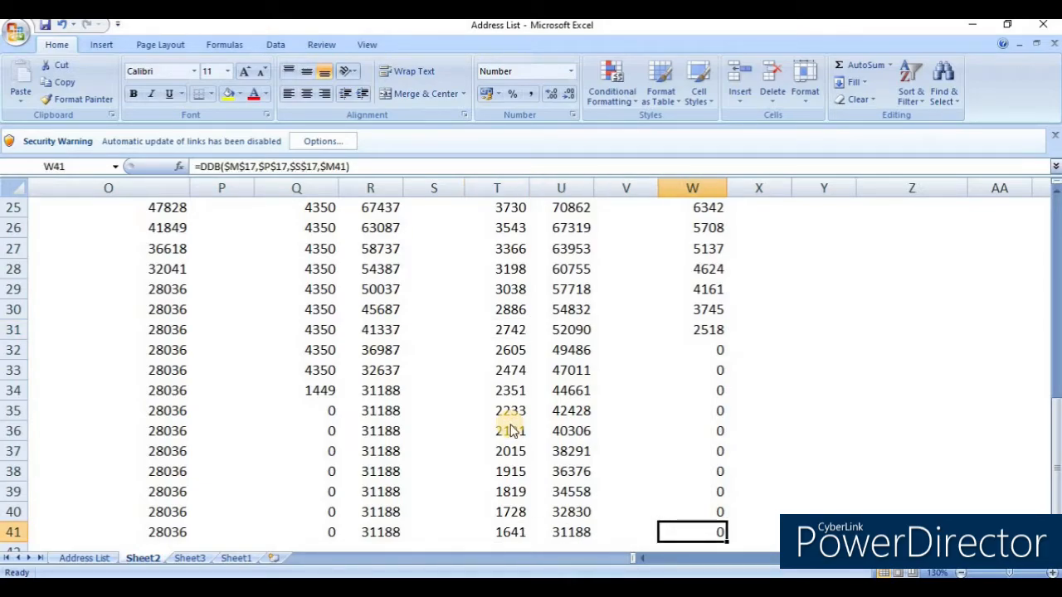
Step: Recheck the DDB depreciation from year 1 through row 31 and at the year 20 row against the DB columns
{"action": "key", "text": "ctrl+Up"}
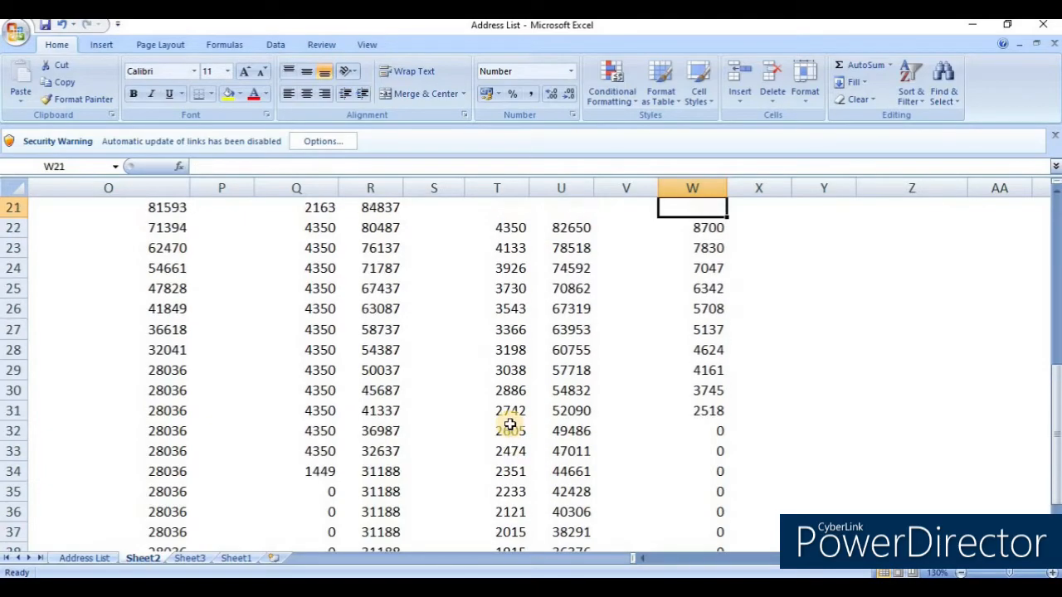
{"action": "key", "text": "Down"}
{"action": "key", "text": "Down"}
{"action": "key", "text": "Down"}
{"action": "key", "text": "Down"}
{"action": "key", "text": "Down"}
{"action": "key", "text": "Down"}
{"action": "key", "text": "Down"}
{"action": "key", "text": "Down"}
{"action": "key", "text": "Down"}
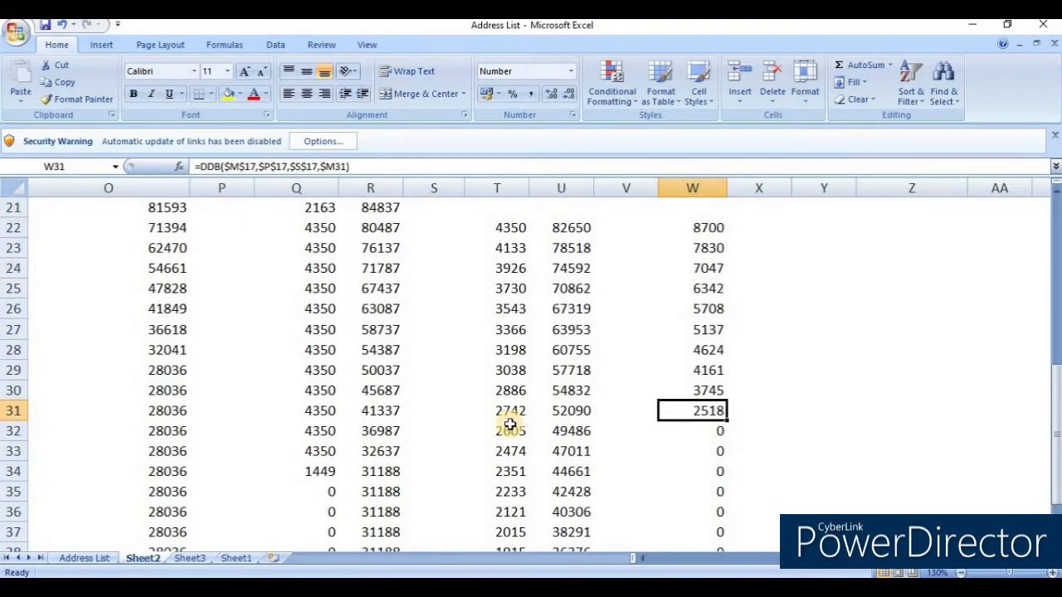
{"action": "key", "text": "Right"}
{"action": "key", "text": "Right"}
{"action": "key", "text": "Left"}
{"action": "key", "text": "Left"}
{"action": "key", "text": "ctrl+Up"}
{"action": "key", "text": "ctrl+Up"}
{"action": "key", "text": "Down"}
{"action": "key", "text": "Down"}
{"action": "key", "text": "Down"}
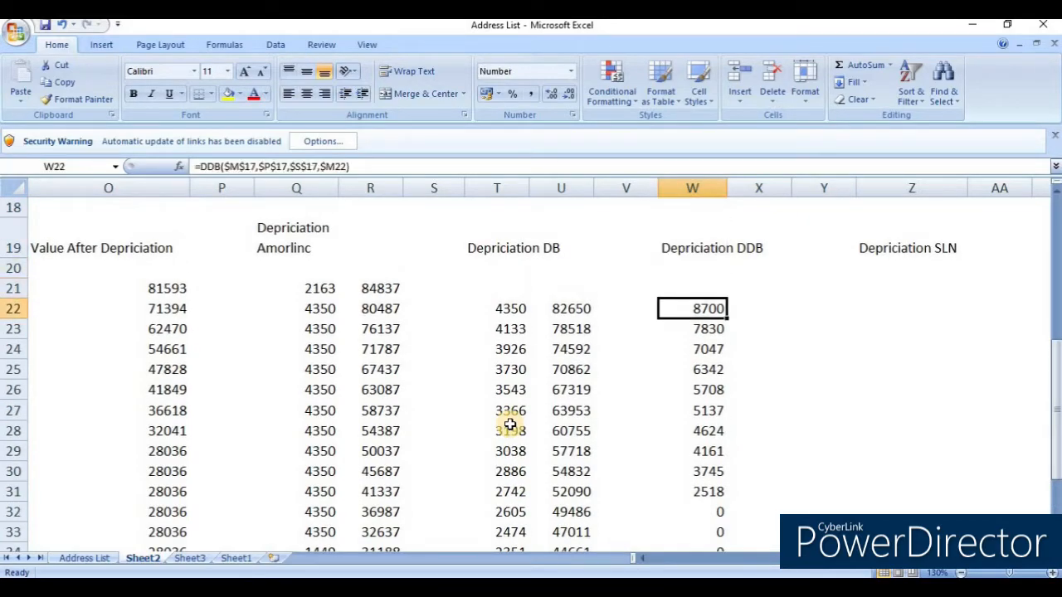
{"action": "key", "text": "Left"}
{"action": "key", "text": "Left"}
{"action": "key", "text": "ctrl+Down"}
{"action": "key", "text": "Right"}
{"action": "key", "text": "Right"}
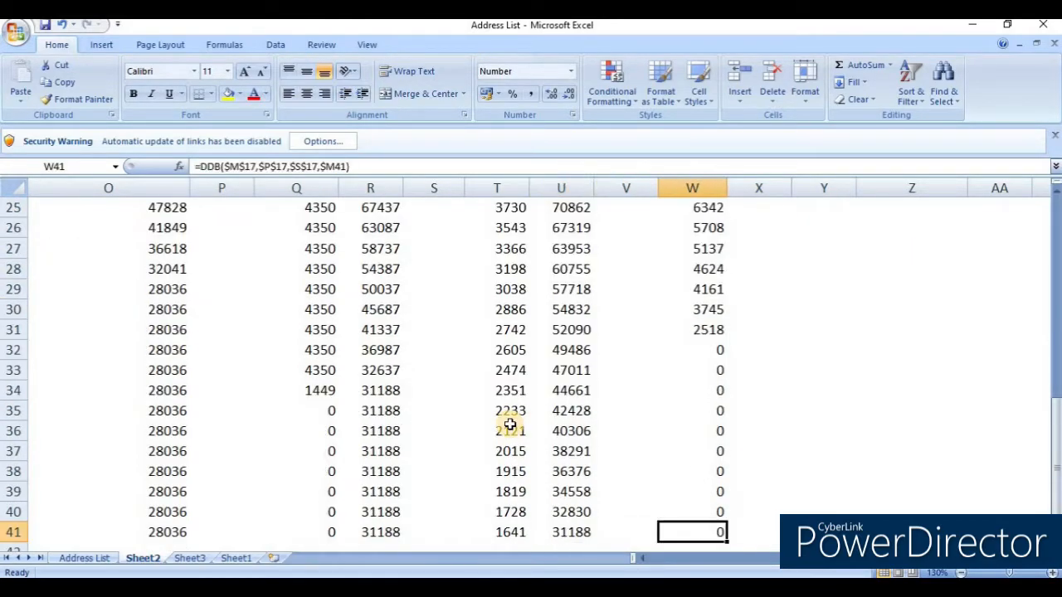
Step: Calculate the value remaining after year 1 under DDB in X22 with the formula =87000-W22
{"action": "key", "text": "ctrl+Up"}
{"action": "key", "text": "Up"}
{"action": "key", "text": "Down"}
{"action": "key", "text": "Right"}
{"action": "key", "text": "Right"}
{"action": "key", "text": "Right"}
{"action": "key", "text": "Left"}
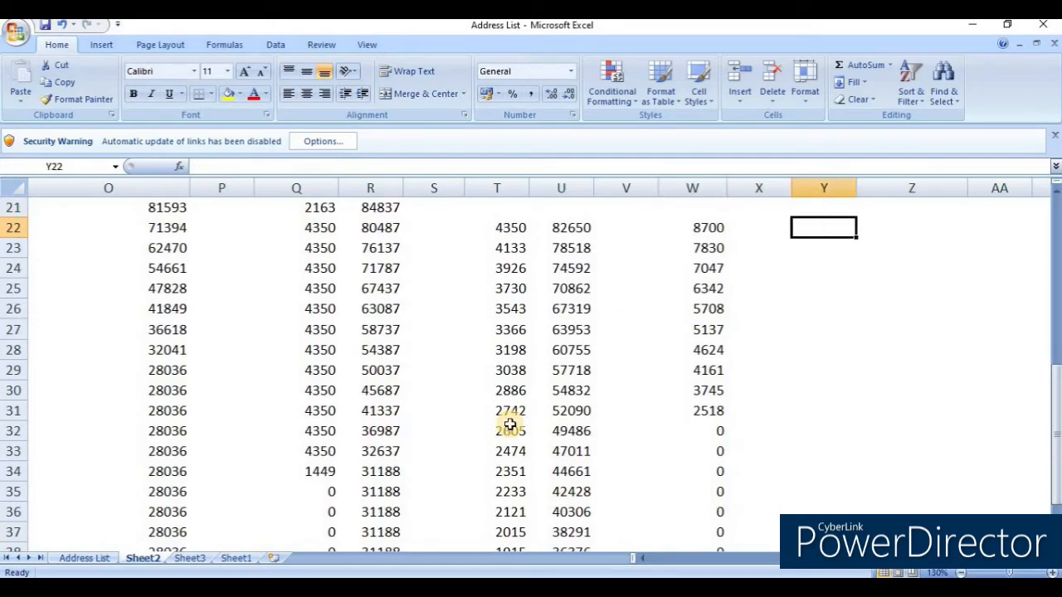
{"action": "key", "text": "Left"}
{"action": "key", "text": "Up"}
{"action": "key", "text": "Up"}
{"action": "key", "text": "Up"}
{"action": "key", "text": "Down"}
{"action": "key", "text": "Down"}
{"action": "key", "text": "Down"}
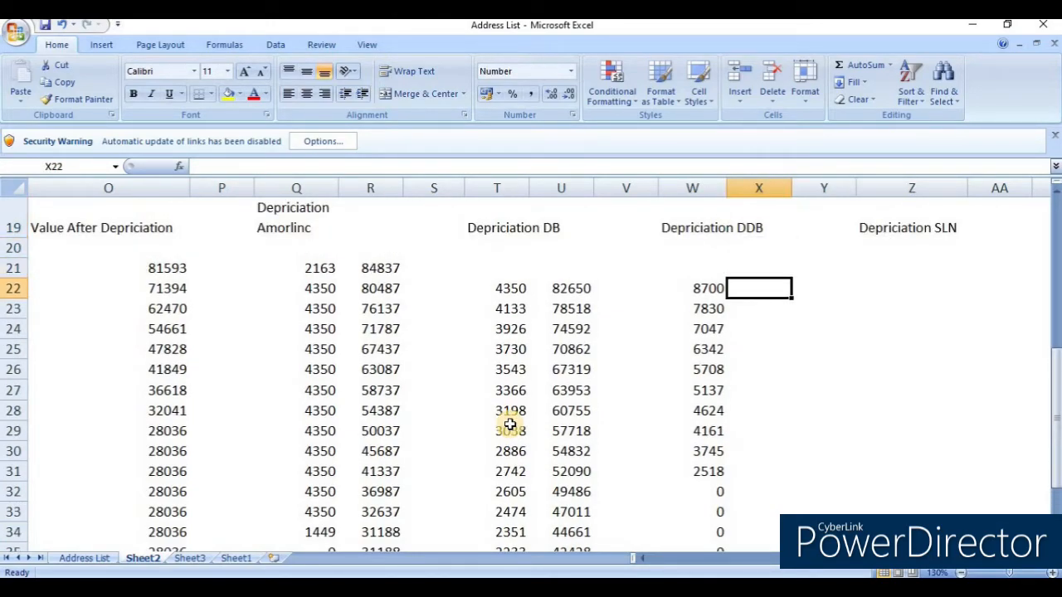
{"action": "type", "text": "=87000"}
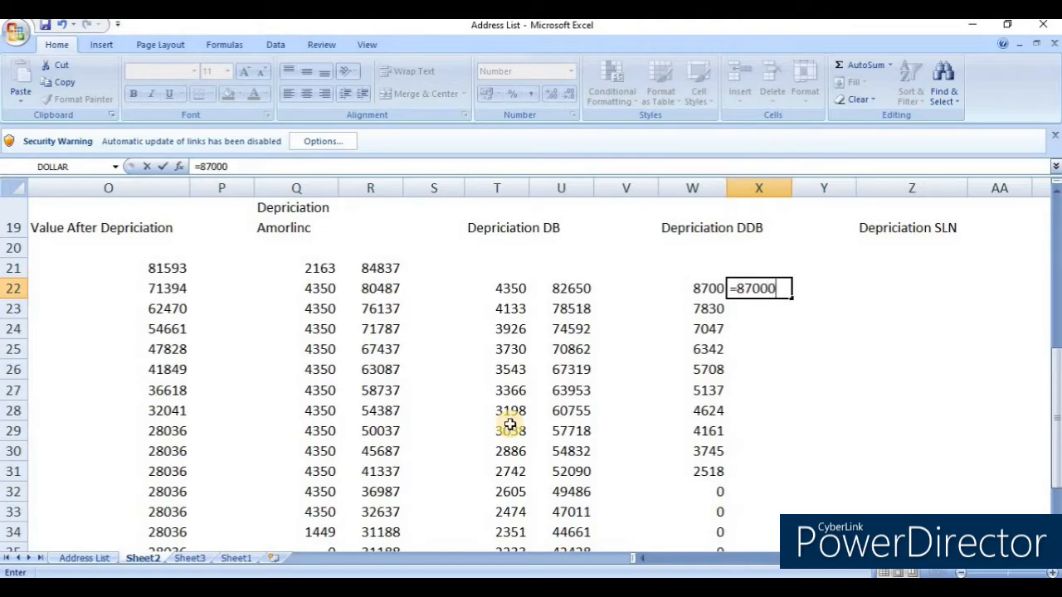
{"action": "type", "text": "-W22"}
{"action": "key", "text": "Return"}
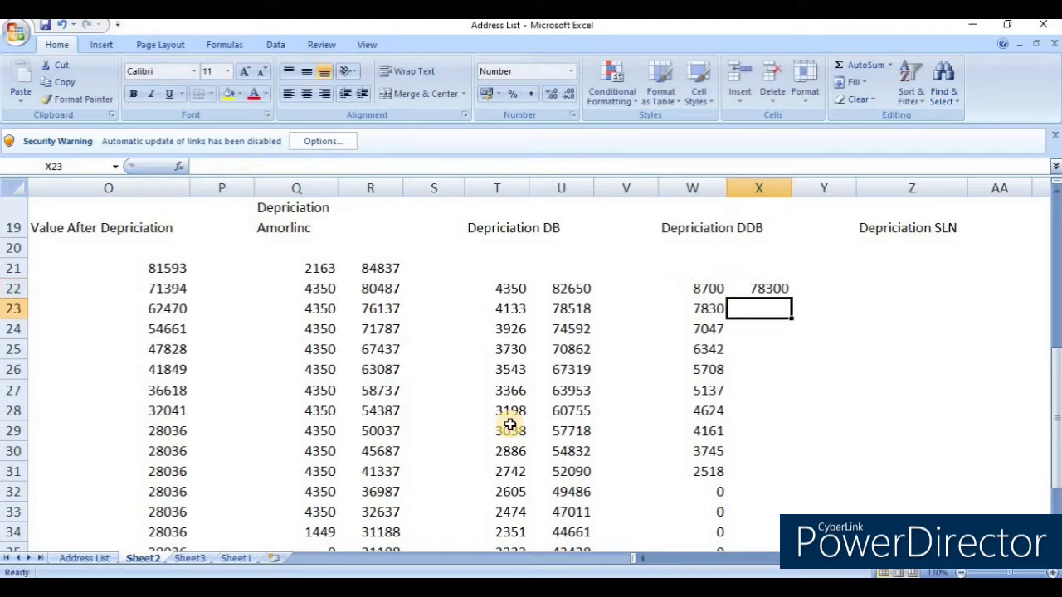
Step: Calculate the value remaining after year 2 under DDB in X23 with the formula =$X22-W23
{"action": "type", "text": "="}
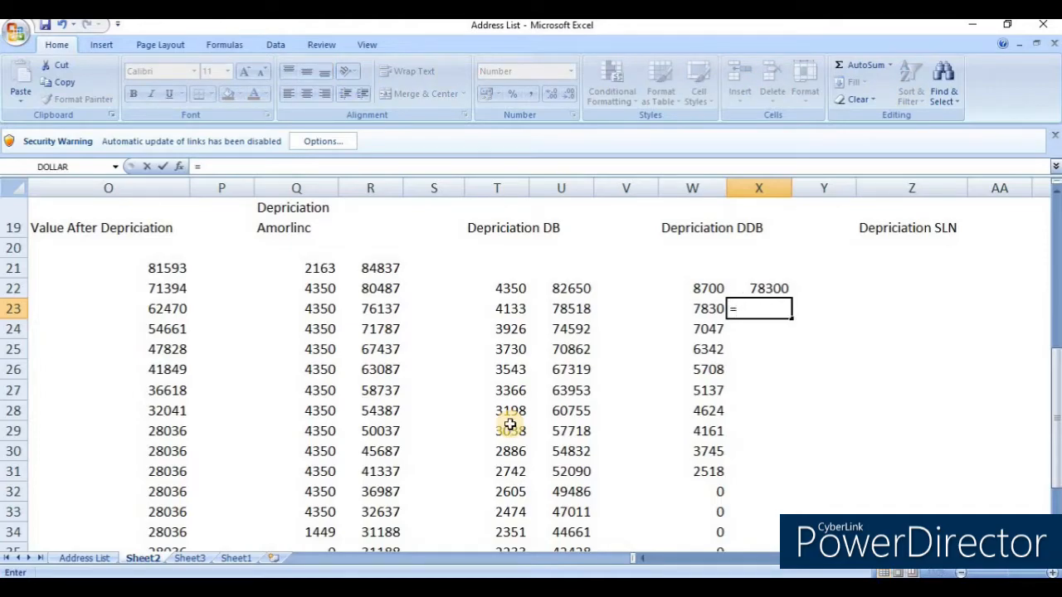
{"action": "key", "text": "Up"}
{"action": "key", "text": "F4"}
{"action": "key", "text": "F4"}
{"action": "key", "text": "F4"}
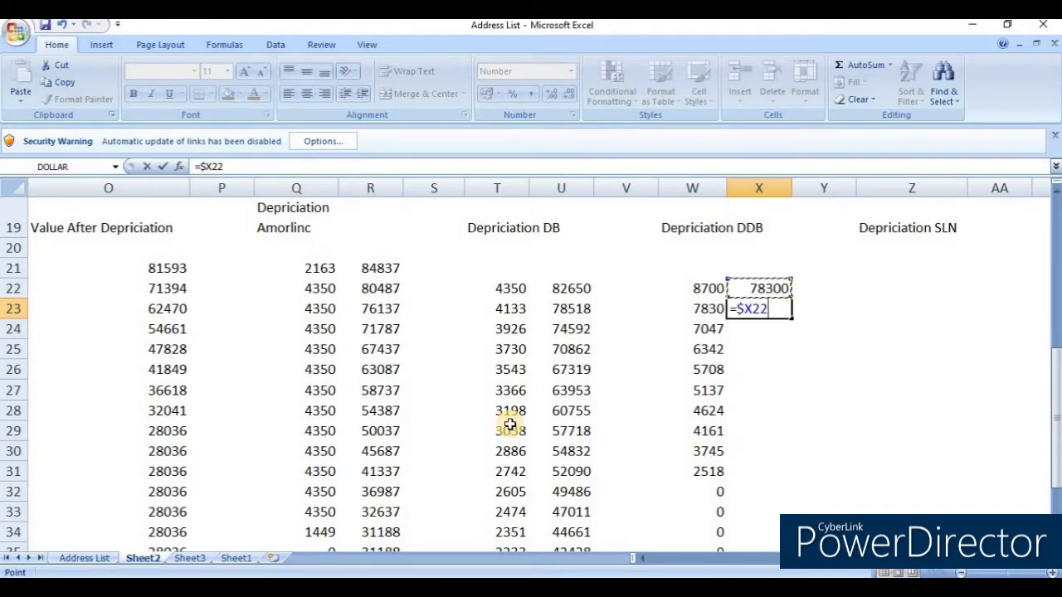
{"action": "type", "text": "-"}
{"action": "key", "text": "Left"}
{"action": "key", "text": "Return"}
Step: Copy the remaining-value formula from X23 down through X41 to cover every year up to 20
{"action": "key", "text": "Up"}
{"action": "key", "text": "ctrl+c"}
{"action": "key", "text": "Left"}
{"action": "key", "text": "ctrl+Down"}
{"action": "key", "text": "Right"}
{"action": "key", "text": "ctrl+shift+Up"}
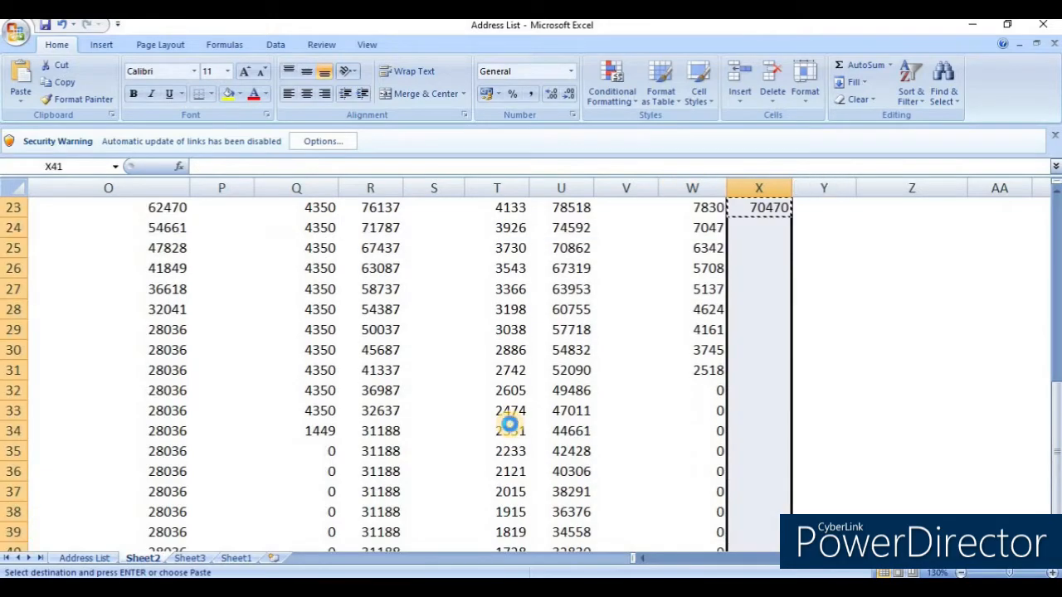
{"action": "key", "text": "Return"}
Step: Check the DDB remaining values in column X from year 1 down to the year 20 row
{"action": "key", "text": "ctrl+Down"}
{"action": "key", "text": "Down"}
{"action": "key", "text": "Up"}
{"action": "key", "text": "ctrl+Up"}
{"action": "key", "text": "Up"}
{"action": "key", "text": "Down"}
{"action": "key", "text": "ctrl+Down"}
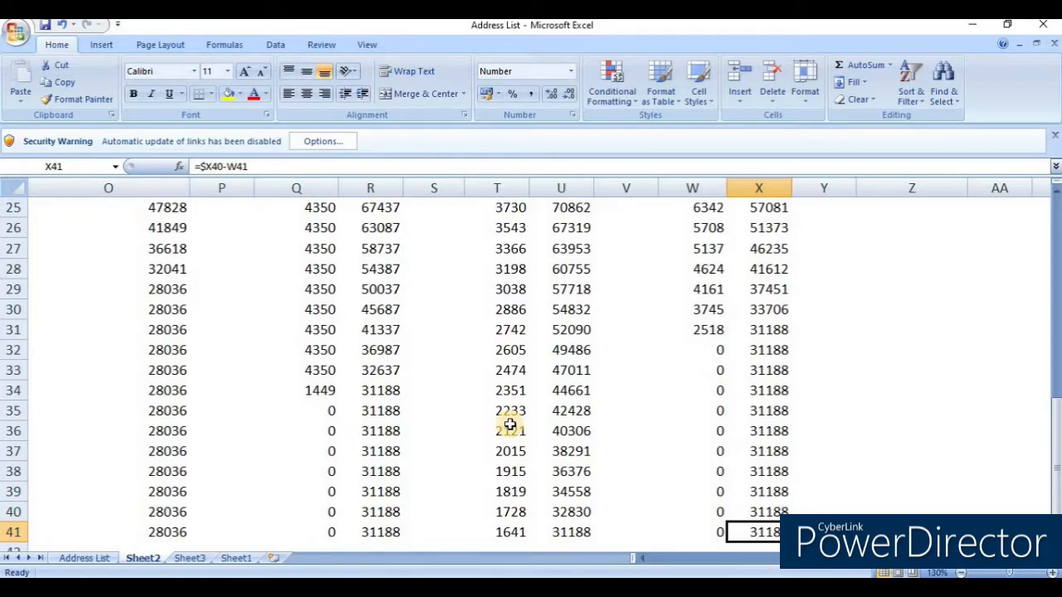
Step: Compare the DB and DDB depreciation and remaining values beneath their headings in row 19
{"action": "key", "text": "ctrl+Up"}
{"action": "key", "text": "Up"}
{"action": "key", "text": "Up"}
{"action": "key", "text": "Left"}
{"action": "key", "text": "Left"}
{"action": "key", "text": "Left"}
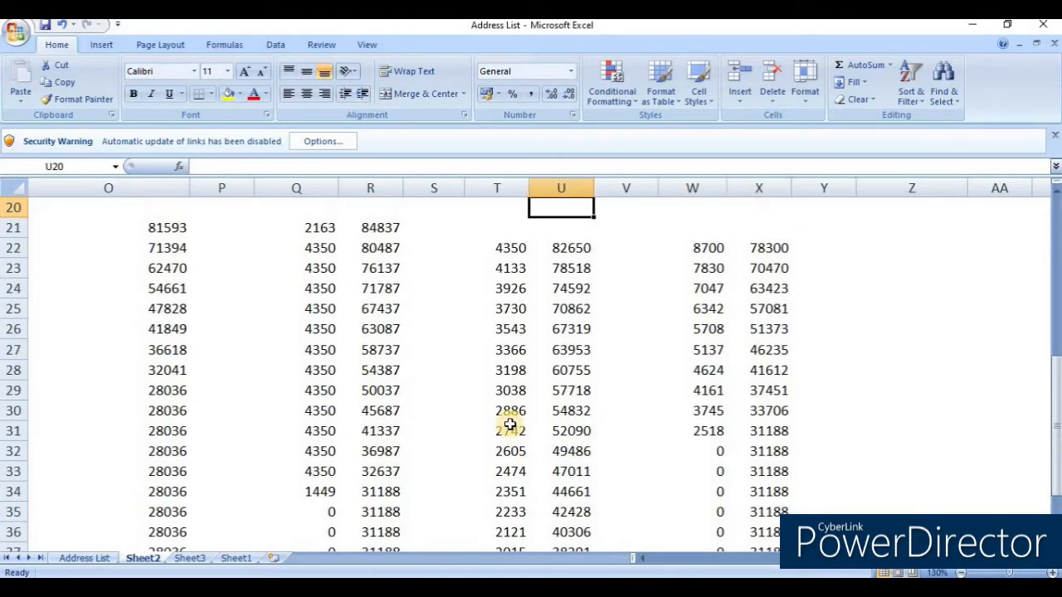
{"action": "key", "text": "Up"}
{"action": "key", "text": "Up"}
{"action": "key", "text": "Up"}
{"action": "key", "text": "Down"}
{"action": "key", "text": "Down"}
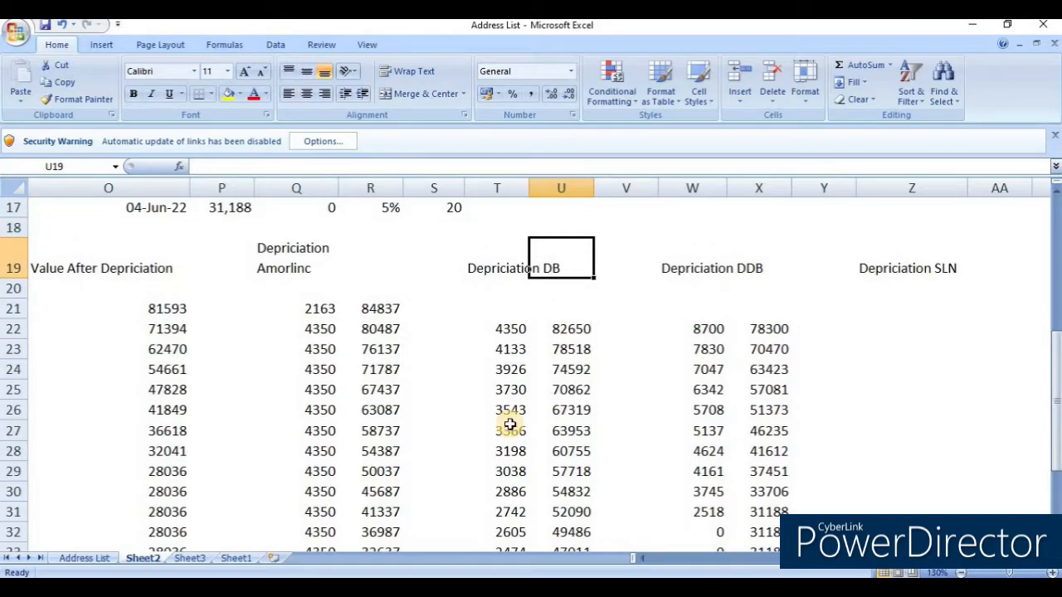
Step: Look across the SLN, VDB and SYD depreciation columns and go back to the SLN year 1 cell, Z22
{"action": "key", "text": "Down"}
{"action": "key", "text": "Down"}
{"action": "key", "text": "Right"}
{"action": "key", "text": "Right"}
{"action": "key", "text": "Down"}
{"action": "key", "text": "Right"}
{"action": "key", "text": "Right"}
{"action": "key", "text": "Right"}
{"action": "key", "text": "Right"}
{"action": "key", "text": "Right"}
{"action": "key", "text": "Right"}
{"action": "key", "text": "Right"}
{"action": "key", "text": "Right"}
{"action": "key", "text": "Left"}
{"action": "key", "text": "Left"}
{"action": "key", "text": "Left"}
{"action": "key", "text": "Left"}
{"action": "key", "text": "Left"}
{"action": "key", "text": "Left"}
{"action": "key", "text": "Right"}
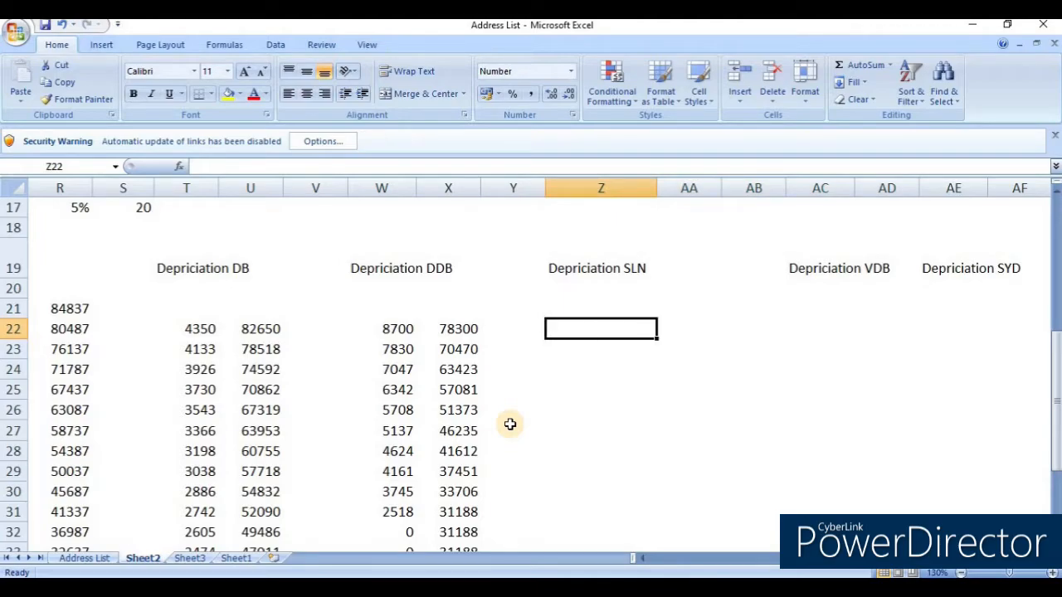
Step: Begin an SLN formula in Z22 with the cost in M17 as its first argument, locked as $M$17
{"action": "type", "text": "="}
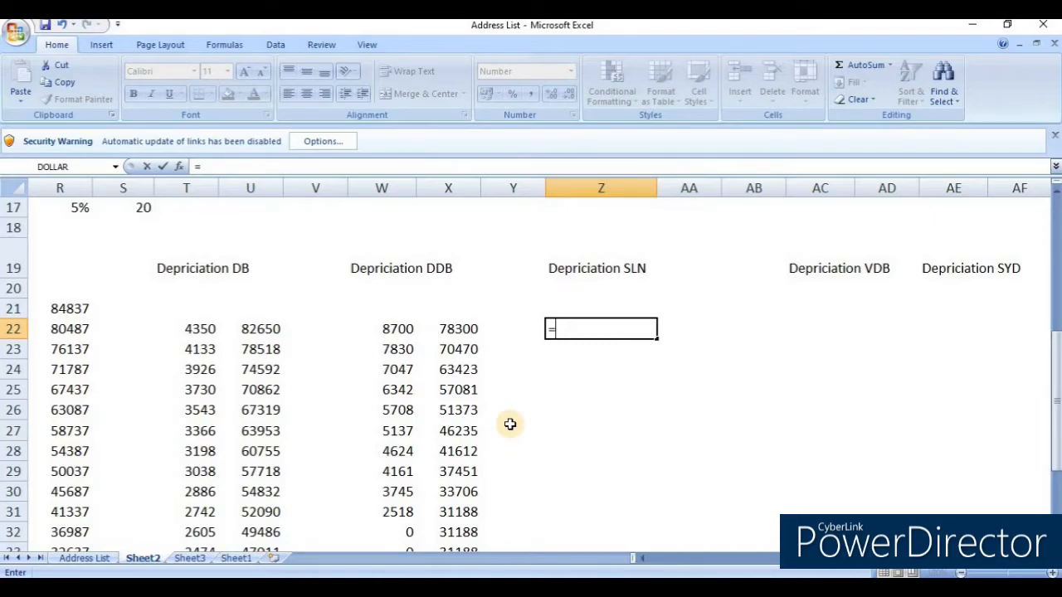
{"action": "type", "text": "sln"}
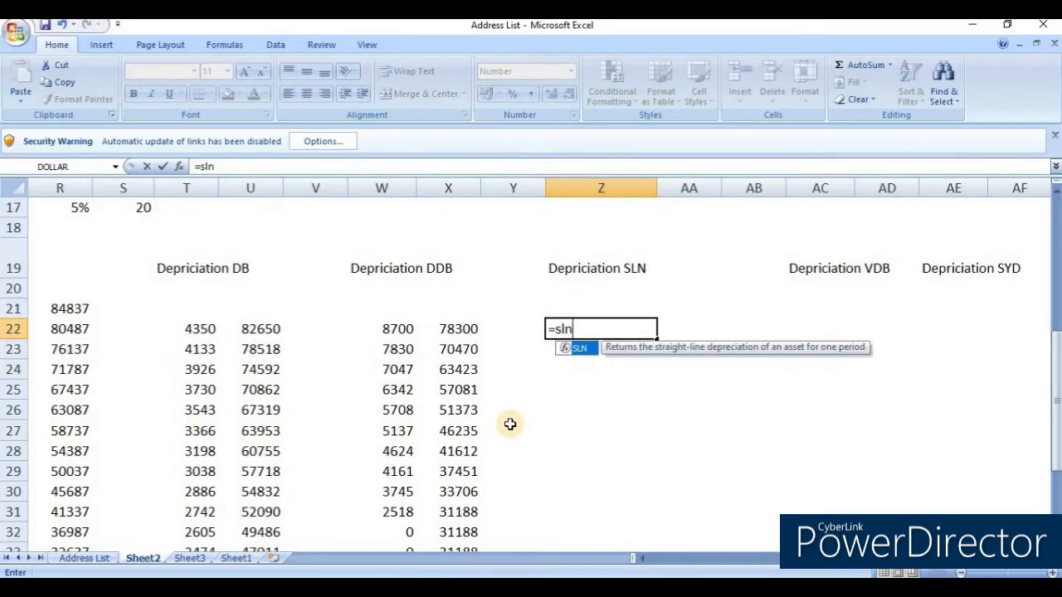
{"action": "key", "text": "Tab"}
{"action": "key", "text": "Left"}
{"action": "key", "text": "Left"}
{"action": "key", "text": "Left"}
{"action": "key", "text": "Left"}
{"action": "key", "text": "Left"}
{"action": "key", "text": "Left"}
{"action": "key", "text": "Left"}
{"action": "key", "text": "Left"}
{"action": "key", "text": "Left"}
{"action": "key", "text": "Left"}
{"action": "key", "text": "Left"}
{"action": "key", "text": "Left"}
{"action": "key", "text": "Up"}
{"action": "key", "text": "Up"}
{"action": "key", "text": "Up"}
{"action": "key", "text": "Up"}
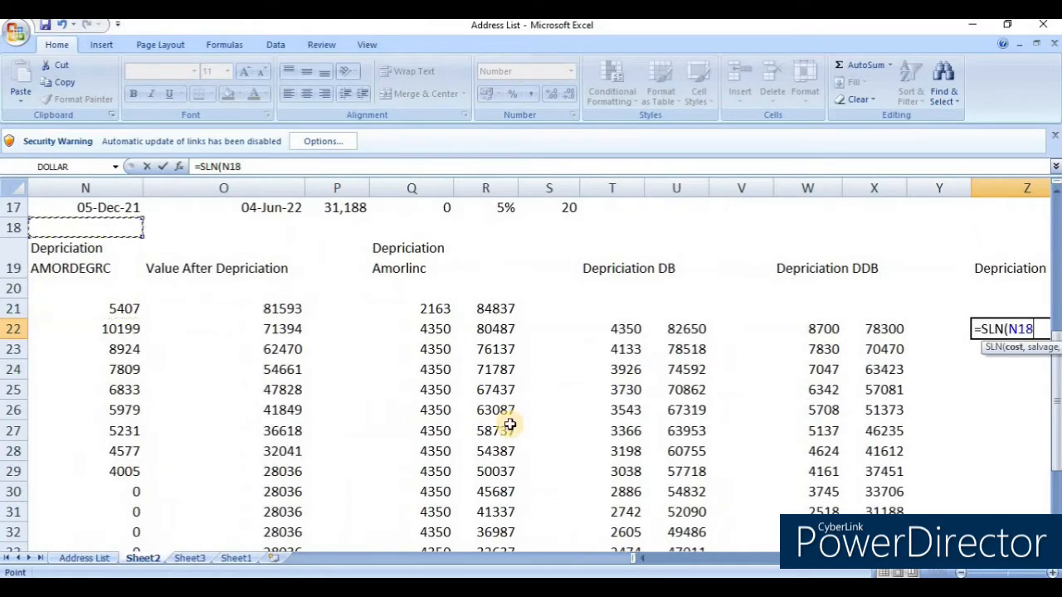
{"action": "key", "text": "Up"}
{"action": "key", "text": "Left"}
{"action": "key", "text": "Left"}
{"action": "key", "text": "Right"}
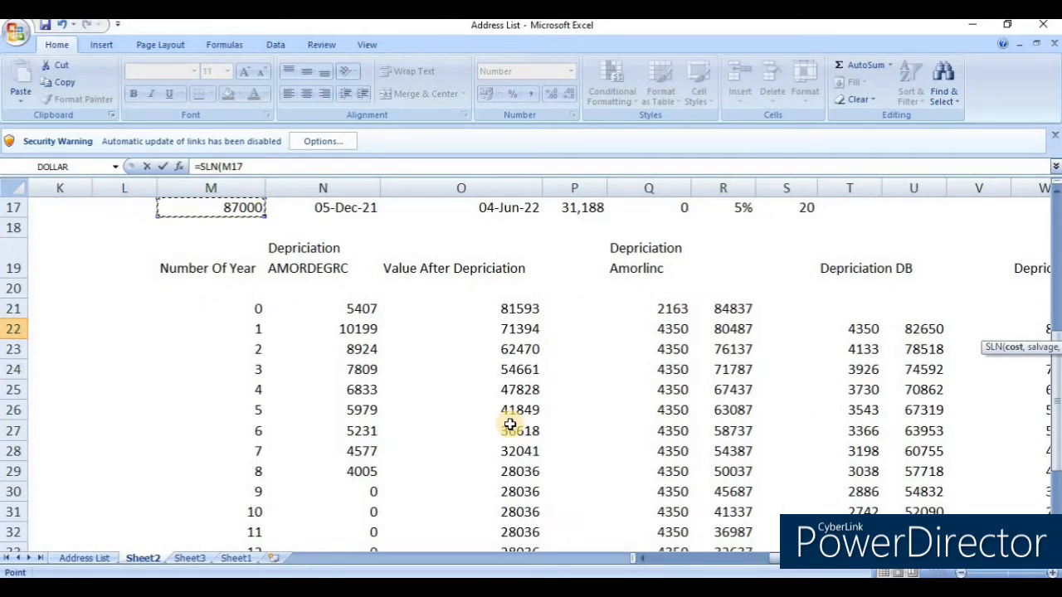
{"action": "key", "text": "F4"}
Step: Add the salvage value in P17 as the SLN formula's second argument, locked as $P$17
{"action": "type", "text": ","}
{"action": "key", "text": "Left"}
{"action": "key", "text": "Up"}
{"action": "key", "text": "Up"}
{"action": "key", "text": "Up"}
{"action": "key", "text": "Up"}
{"action": "key", "text": "Up"}
{"action": "key", "text": "Up"}
{"action": "key", "text": "Up"}
{"action": "key", "text": "Up"}
{"action": "key", "text": "Up"}
{"action": "key", "text": "Up"}
{"action": "key", "text": "Left"}
{"action": "key", "text": "Left"}
{"action": "key", "text": "Left"}
{"action": "key", "text": "Left"}
{"action": "key", "text": "Left"}
{"action": "key", "text": "Left"}
{"action": "key", "text": "Left"}
{"action": "key", "text": "Left"}
{"action": "key", "text": "Down"}
{"action": "key", "text": "Down"}
{"action": "key", "text": "Down"}
{"action": "key", "text": "Down"}
{"action": "key", "text": "Down"}
{"action": "key", "text": "Left"}
{"action": "key", "text": "Left"}
{"action": "key", "text": "Left"}
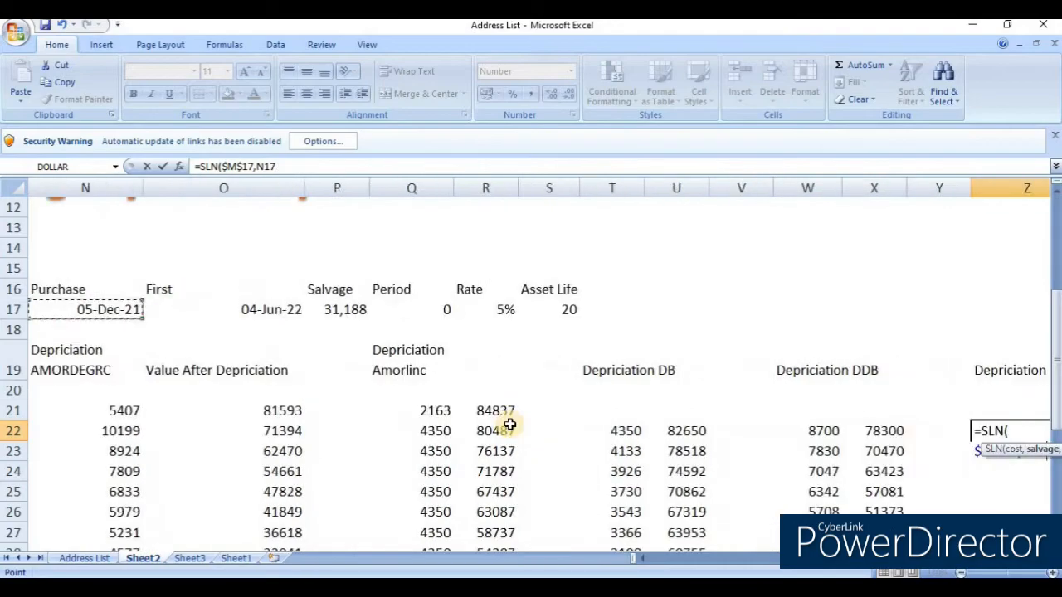
{"action": "key", "text": "Left"}
{"action": "key", "text": "Right"}
{"action": "key", "text": "Right"}
{"action": "key", "text": "Right"}
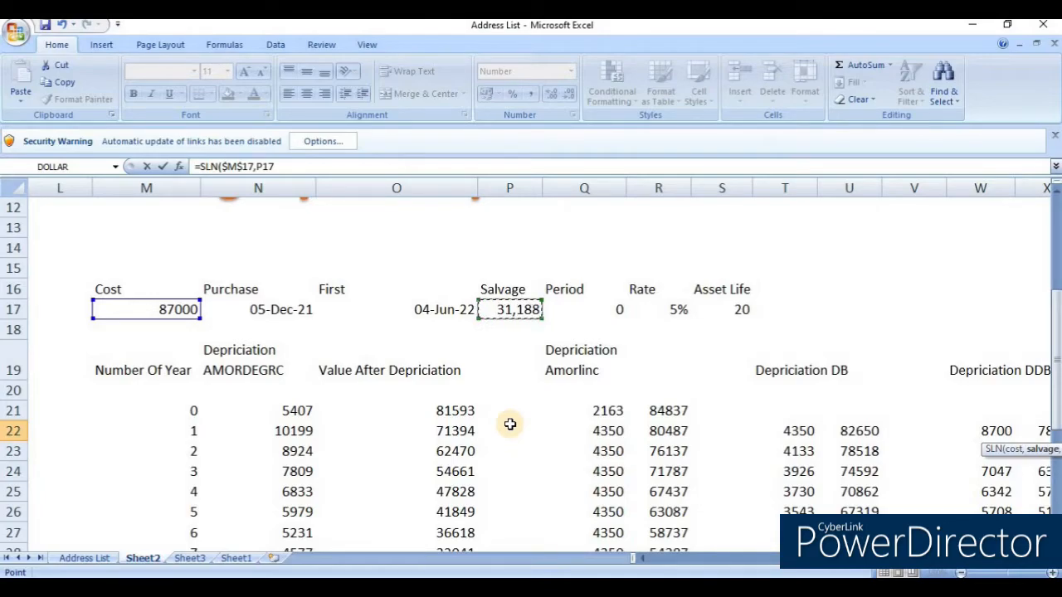
{"action": "key", "text": "F4"}
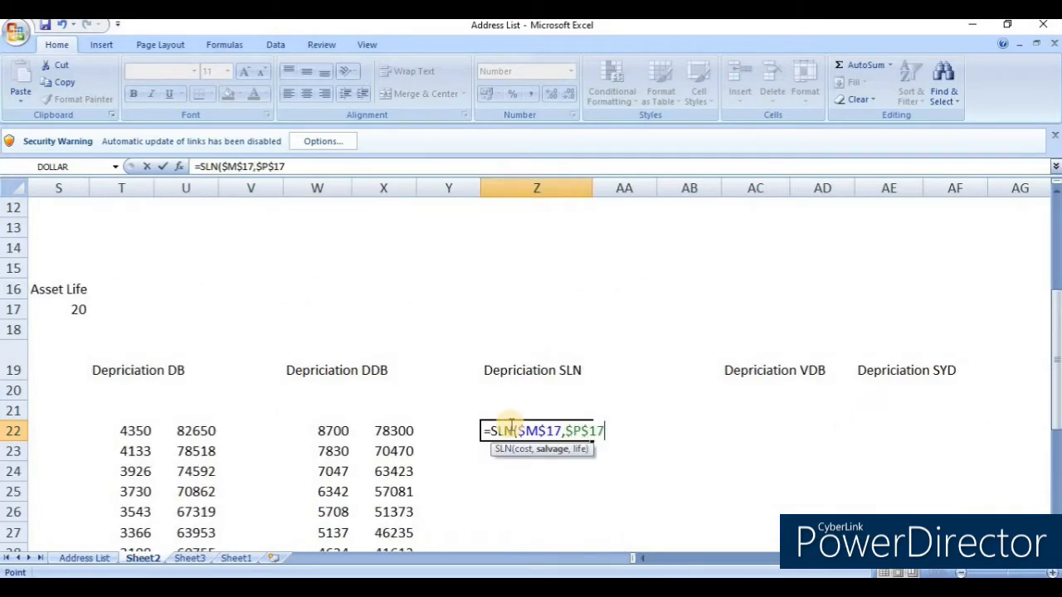
Step: Add the asset life as the locked reference $S$17 and complete the formula =SLN($M$17,$P$17,$S$17) in Z22
{"action": "type", "text": ","}
{"action": "key", "text": "Left"}
{"action": "key", "text": "Left"}
{"action": "key", "text": "Left"}
{"action": "key", "text": "Left"}
{"action": "key", "text": "Left"}
{"action": "key", "text": "Left"}
{"action": "key", "text": "Left"}
{"action": "key", "text": "Left"}
{"action": "key", "text": "Left"}
{"action": "key", "text": "Up"}
{"action": "key", "text": "Up"}
{"action": "key", "text": "Up"}
{"action": "key", "text": "Up"}
{"action": "key", "text": "Up"}
{"action": "key", "text": "Right"}
{"action": "key", "text": "Right"}
{"action": "key", "text": "F4"}
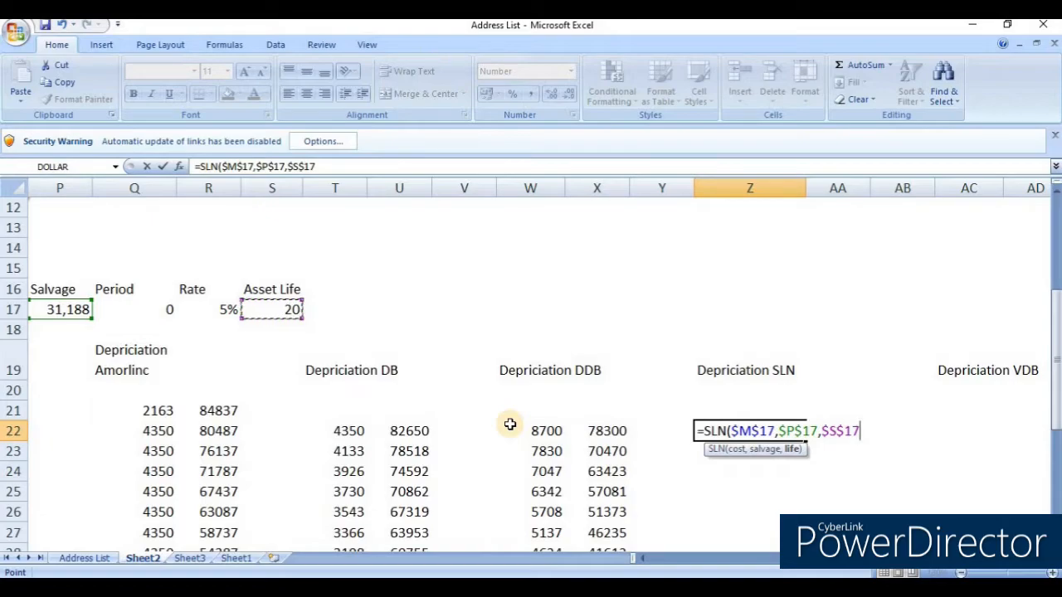
{"action": "type", "text": ")"}
{"action": "key", "text": "Return"}
Step: Copy the SLN formula from Z22 down through Z41 and go back to its year 1 cell
{"action": "key", "text": "Up"}
{"action": "key", "text": "ctrl+c"}
{"action": "key", "text": "Left"}
{"action": "key", "text": "Right"}
{"action": "key", "text": "Left"}
{"action": "key", "text": "Left"}
{"action": "key", "text": "ctrl+Down"}
{"action": "key", "text": "Right"}
{"action": "key", "text": "Right"}
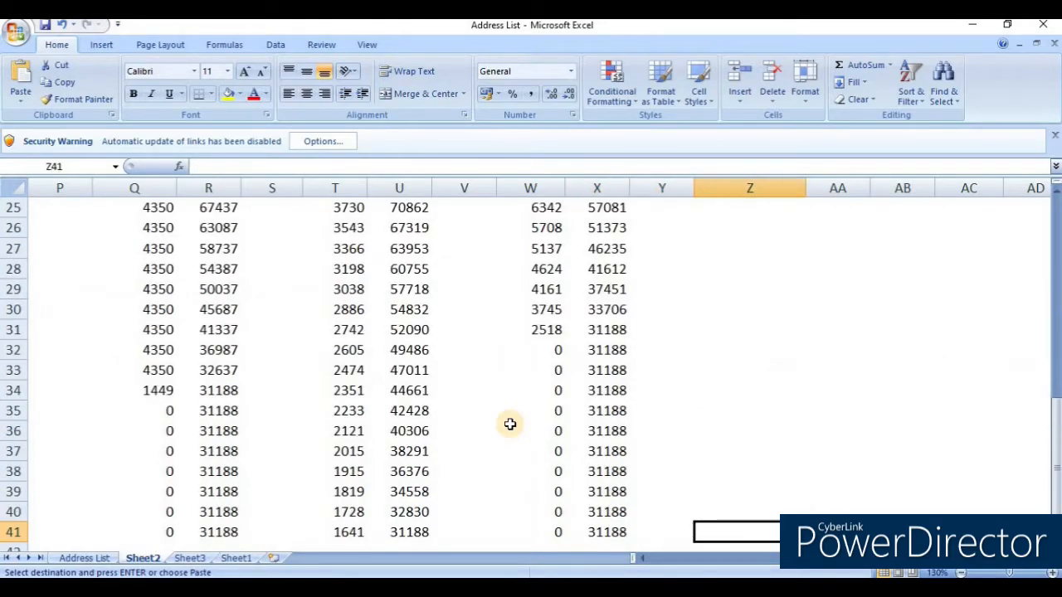
{"action": "key", "text": "ctrl+shift+Up"}
{"action": "key", "text": "Return"}
{"action": "key", "text": "ctrl+Up"}
{"action": "key", "text": "Up"}
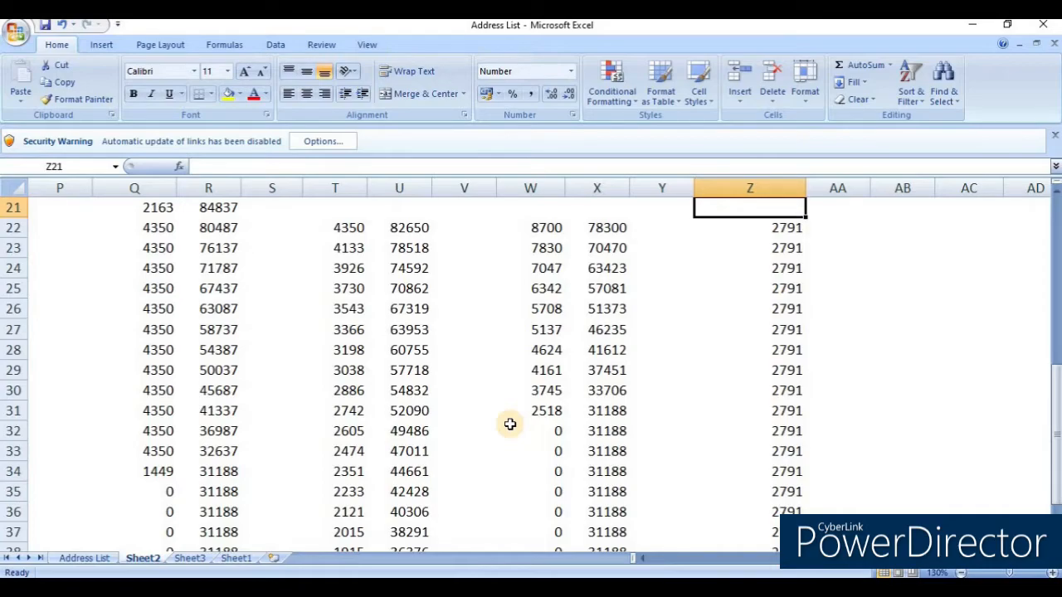
{"action": "key", "text": "Down"}
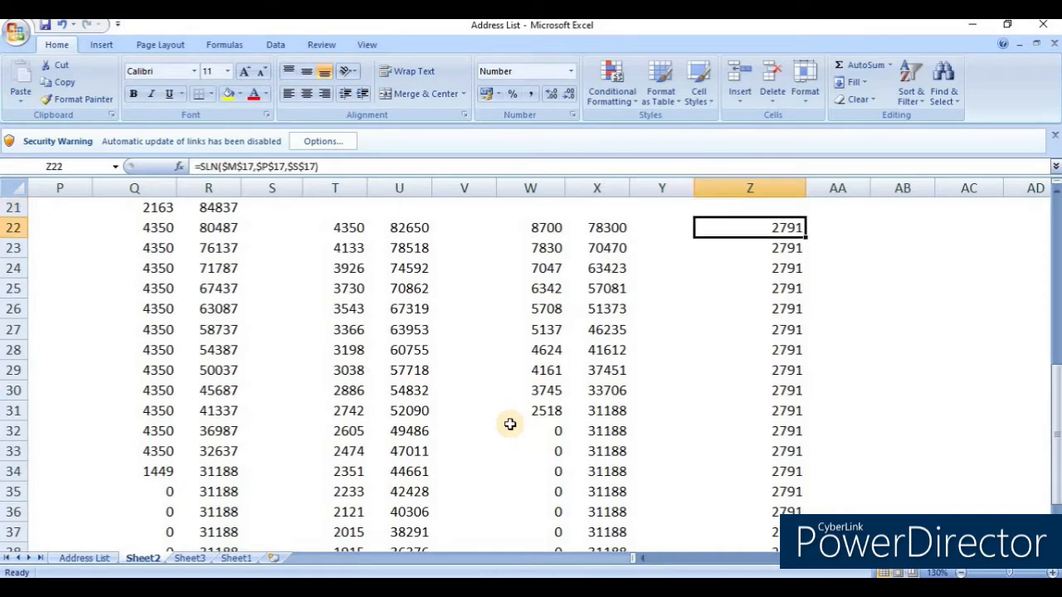
Step: Review the yearly SLN depreciation values down column Z beneath their heading
{"action": "key", "text": "ctrl+Up"}
{"action": "key", "text": "ctrl+Up"}
{"action": "key", "text": "Down"}
{"action": "key", "text": "ctrl+Down"}
{"action": "key", "text": "Down"}
{"action": "key", "text": "Down"}
{"action": "key", "text": "Down"}
{"action": "key", "text": "Down"}
{"action": "key", "text": "Down"}
{"action": "key", "text": "Down"}
{"action": "key", "text": "Down"}
{"action": "key", "text": "Down"}
{"action": "key", "text": "Down"}
{"action": "key", "text": "Down"}
{"action": "key", "text": "Down"}
{"action": "key", "text": "Down"}
{"action": "key", "text": "Down"}
{"action": "key", "text": "Down"}
{"action": "key", "text": "Down"}
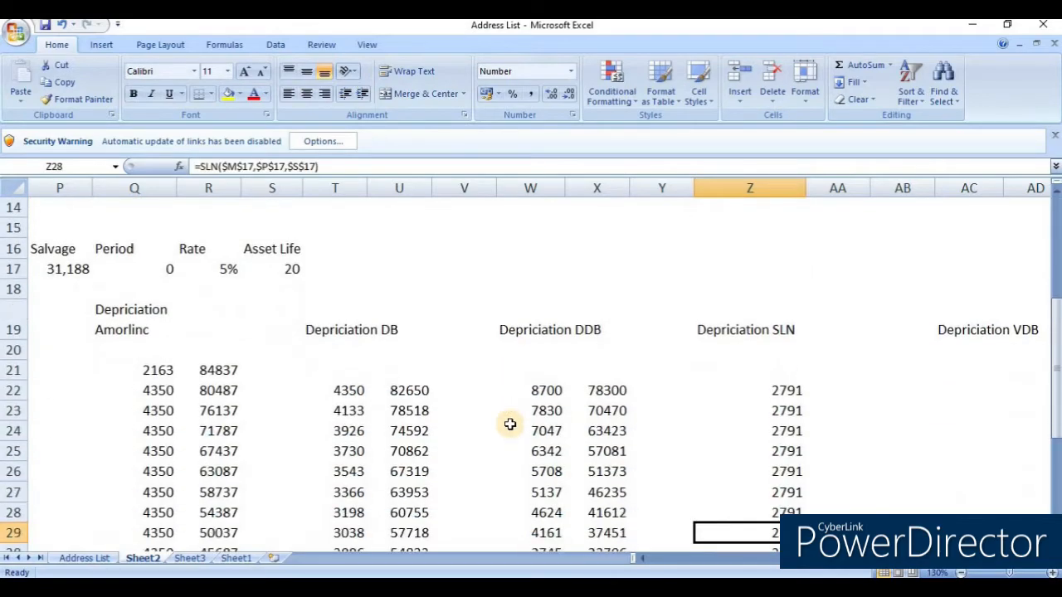
Step: Enter =87000-Z22 in AA22 to calculate the asset value after the first year's SLN depreciation
{"action": "key", "text": "ctrl+Up"}
{"action": "key", "text": "Right"}
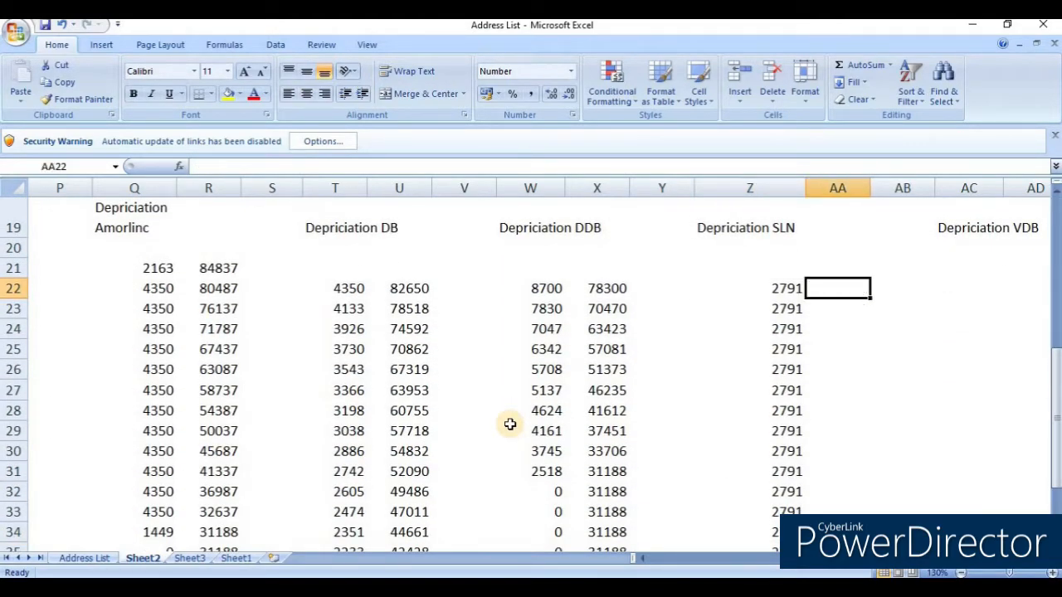
{"action": "type", "text": "=87"}
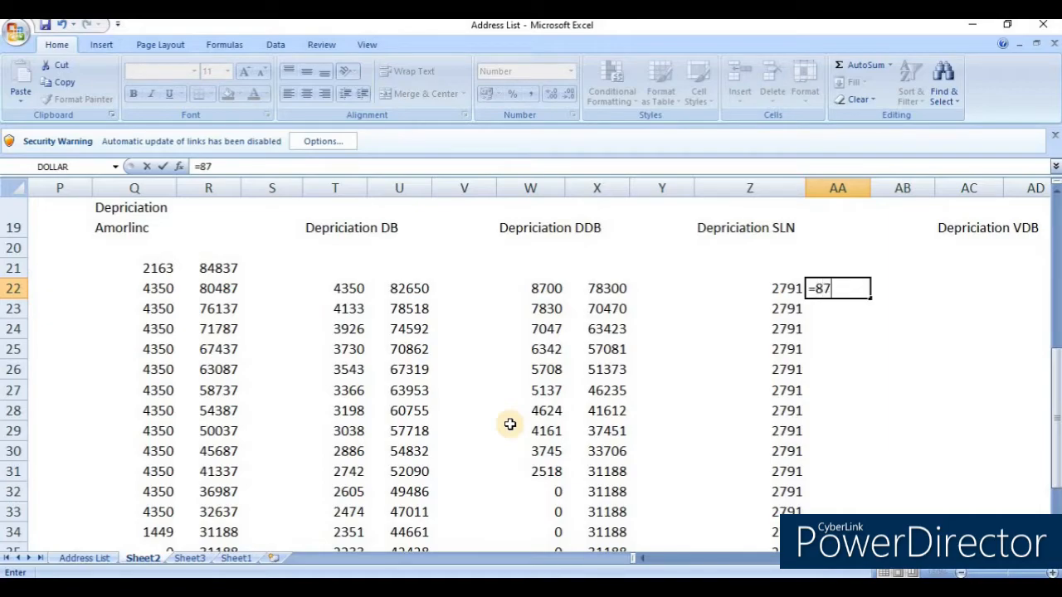
{"action": "type", "text": "000-"}
{"action": "key", "text": "Down"}
{"action": "key", "text": "Left"}
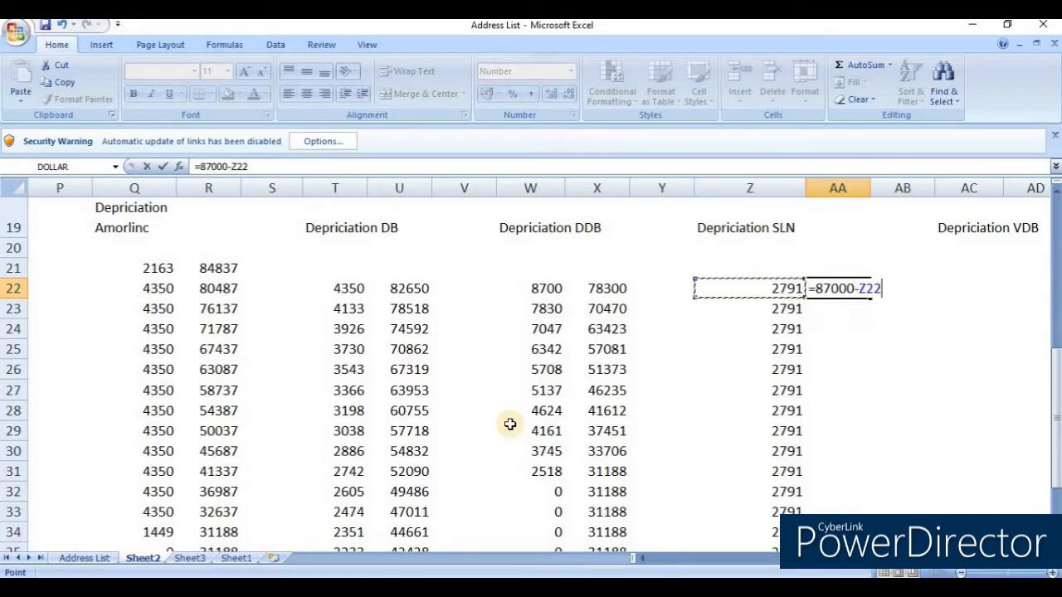
{"action": "key", "text": "Return"}
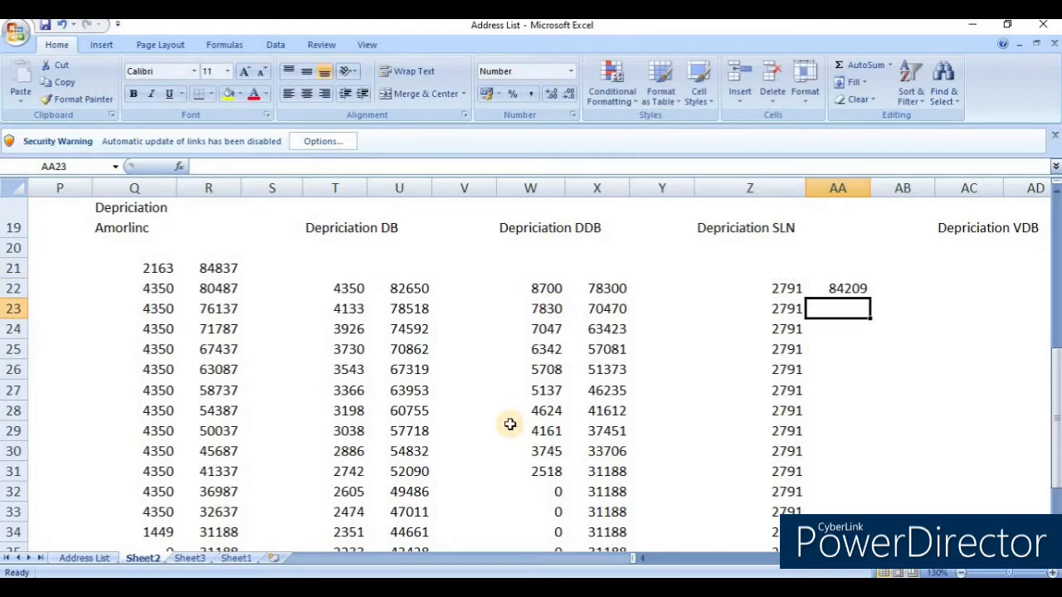
Step: Enter =$AA22-$Z23 in AA23 to subtract the second year's SLN depreciation from the previous remaining value
{"action": "type", "text": "="}
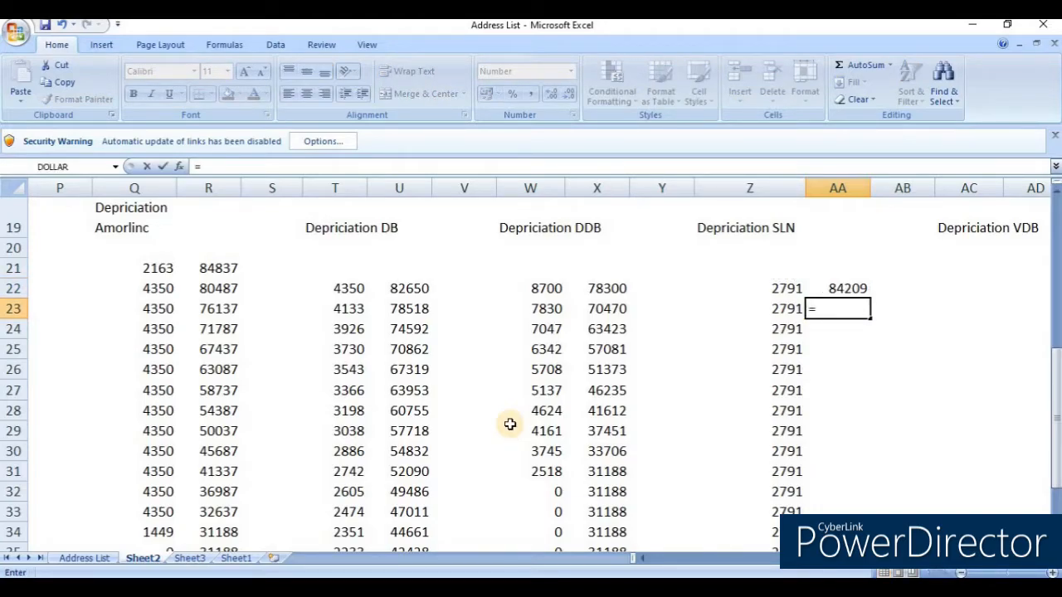
{"action": "key", "text": "Up"}
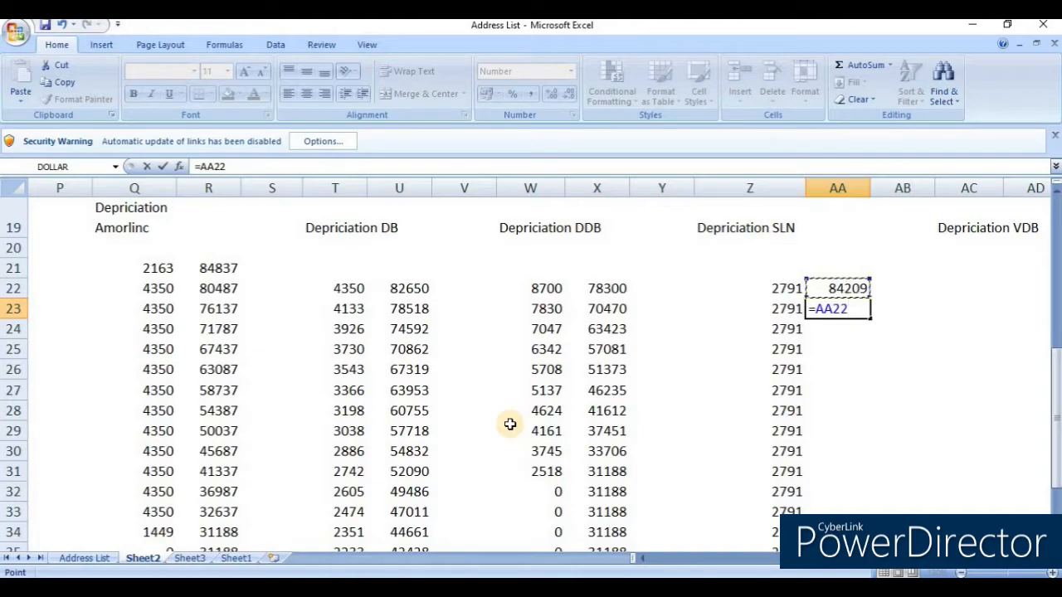
{"action": "key", "text": "F4"}
{"action": "key", "text": "F4"}
{"action": "key", "text": "F4"}
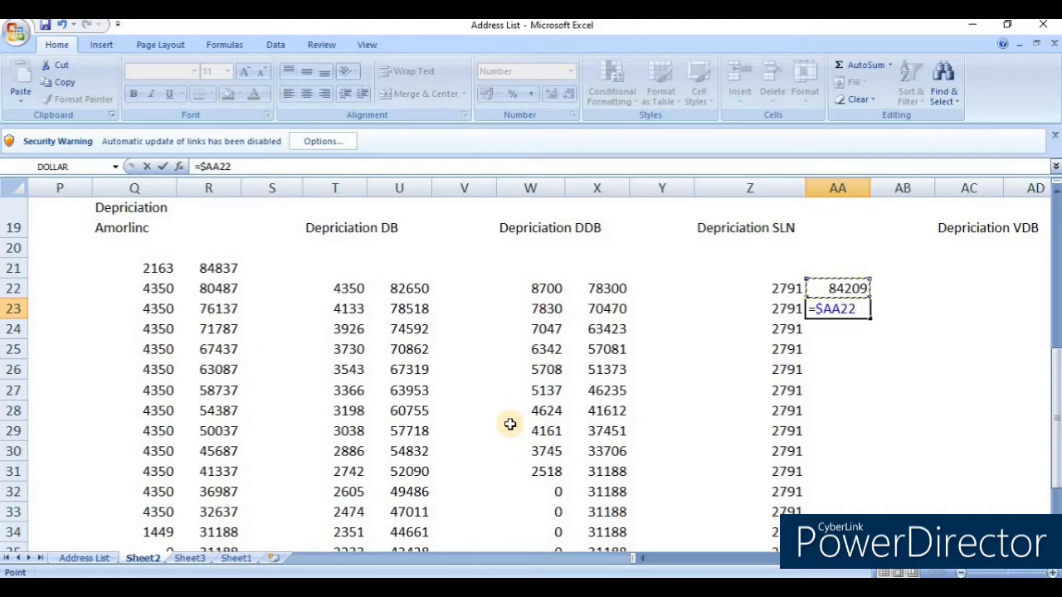
{"action": "type", "text": "-"}
{"action": "key", "text": "Left"}
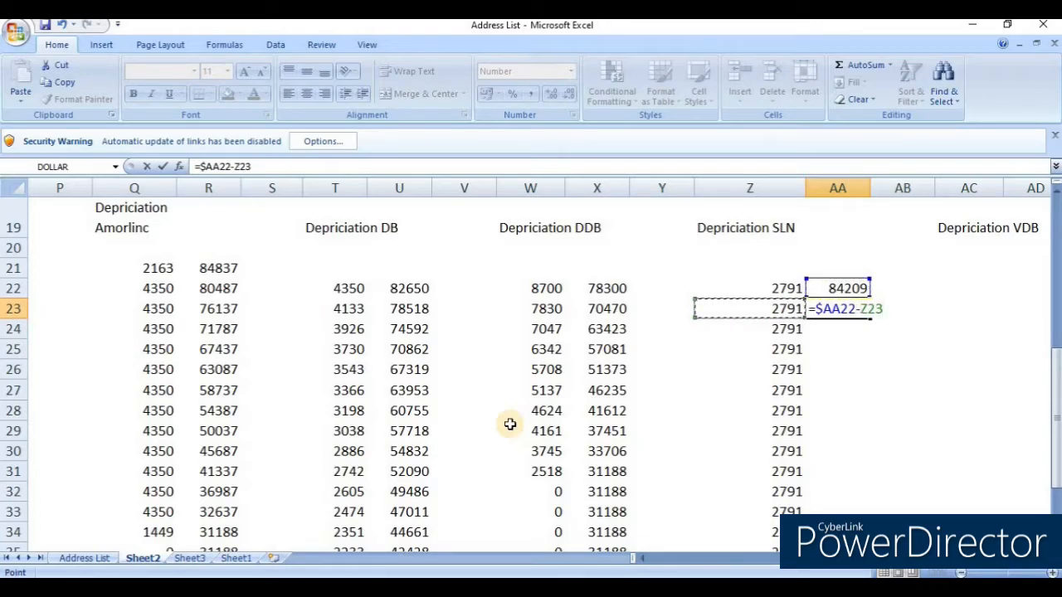
{"action": "key", "text": "F4"}
{"action": "key", "text": "F4"}
{"action": "key", "text": "F4"}
{"action": "key", "text": "Return"}
Step: Copy the remaining-value formula from AA23 down through AA41, alongside the SLN depreciation
{"action": "key", "text": "Up"}
{"action": "key", "text": "ctrl+c"}
{"action": "key", "text": "Left"}
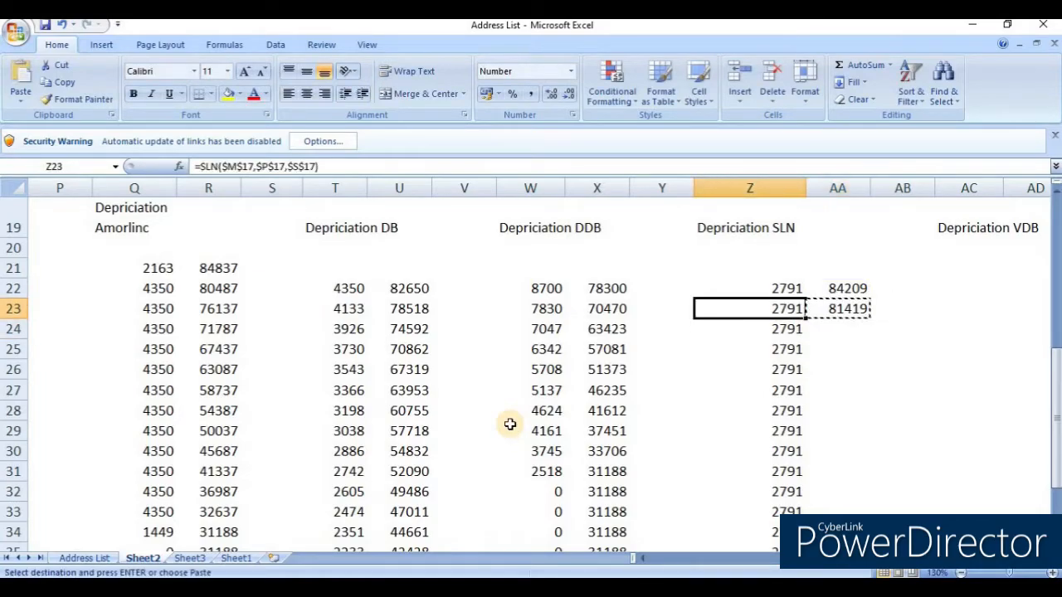
{"action": "key", "text": "Right"}
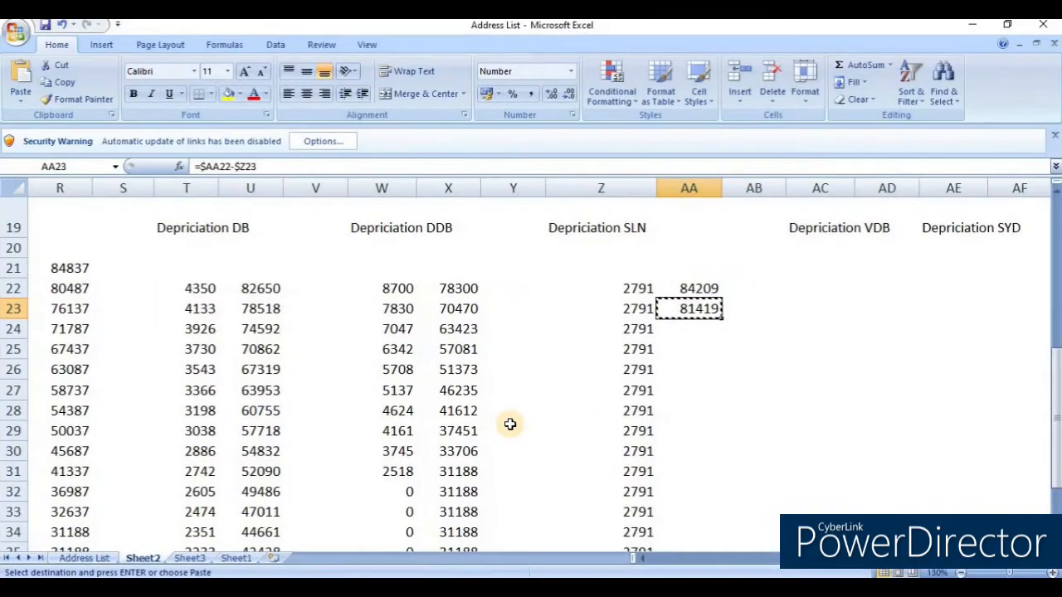
{"action": "key", "text": "Left"}
{"action": "key", "text": "Right"}
{"action": "key", "text": "Left"}
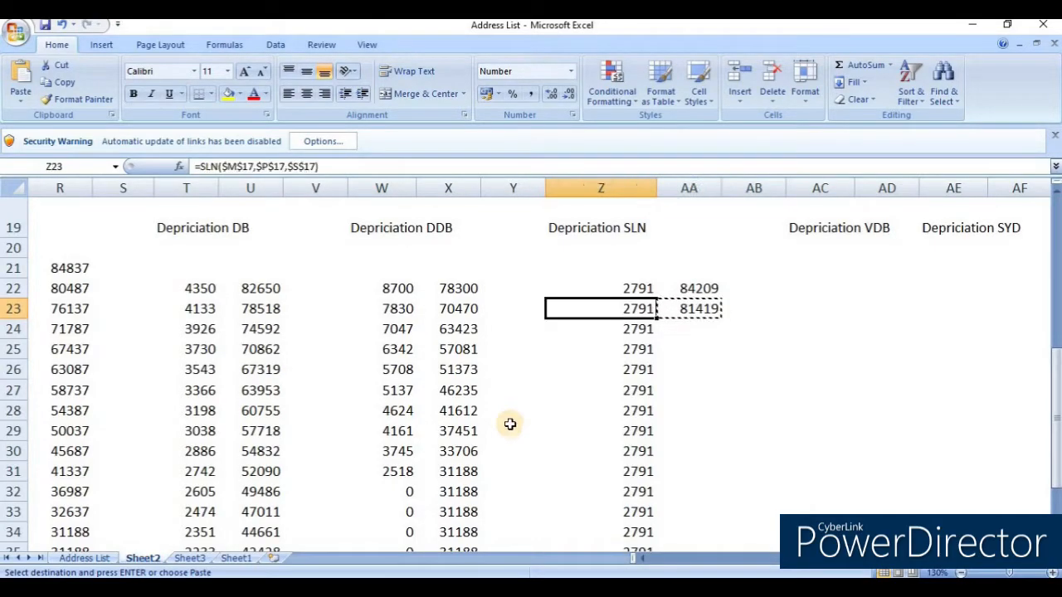
{"action": "key", "text": "ctrl+Down"}
{"action": "key", "text": "Right"}
{"action": "key", "text": "ctrl+shift+Up"}
{"action": "key", "text": "Return"}
Step: Check the SLN remaining values in column AA from the first year through the last
{"action": "key", "text": "Down"}
{"action": "key", "text": "ctrl+Up"}
{"action": "key", "text": "ctrl+Up"}
{"action": "key", "text": "ctrl+Up"}
{"action": "key", "text": "ctrl+Down"}
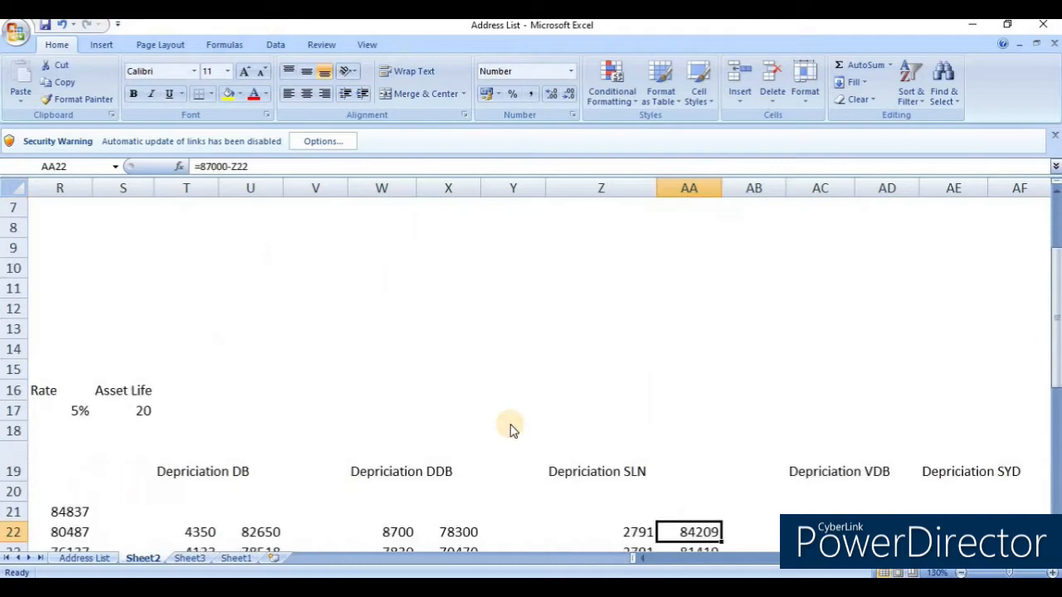
{"action": "key", "text": "Down"}
{"action": "key", "text": "Down"}
{"action": "key", "text": "Down"}
{"action": "key", "text": "Down"}
{"action": "key", "text": "Down"}
{"action": "key", "text": "Down"}
{"action": "key", "text": "Down"}
{"action": "key", "text": "Down"}
{"action": "key", "text": "Down"}
{"action": "key", "text": "Down"}
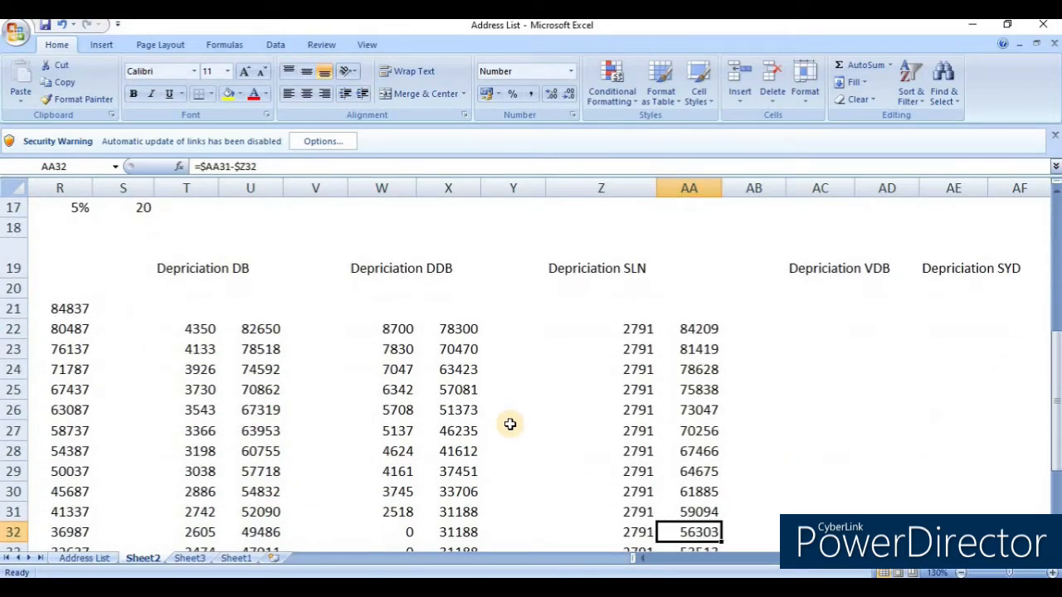
{"action": "key", "text": "ctrl+Up"}
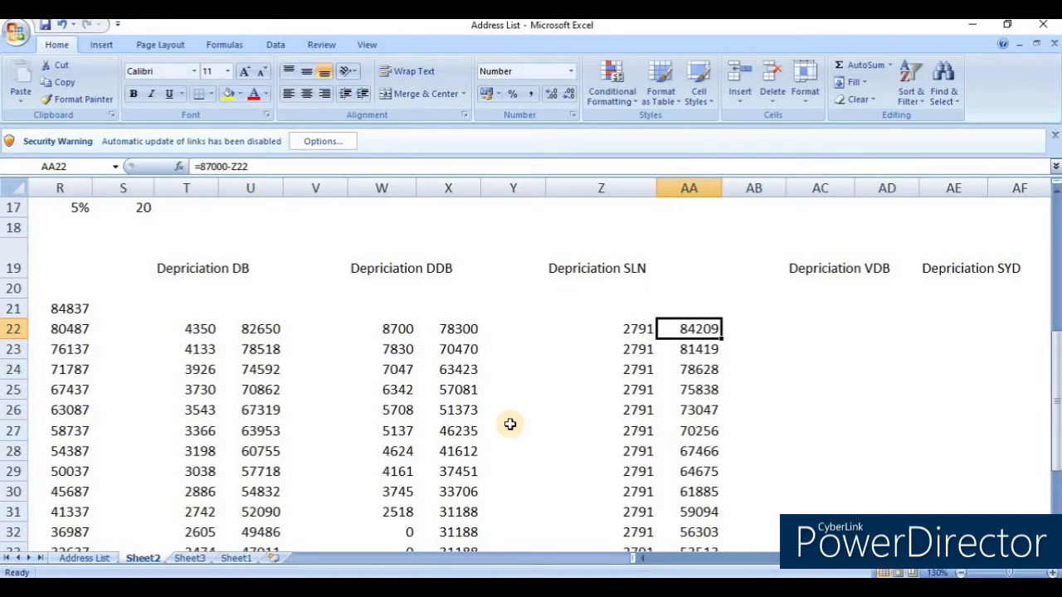
{"action": "key", "text": "ctrl+Down"}
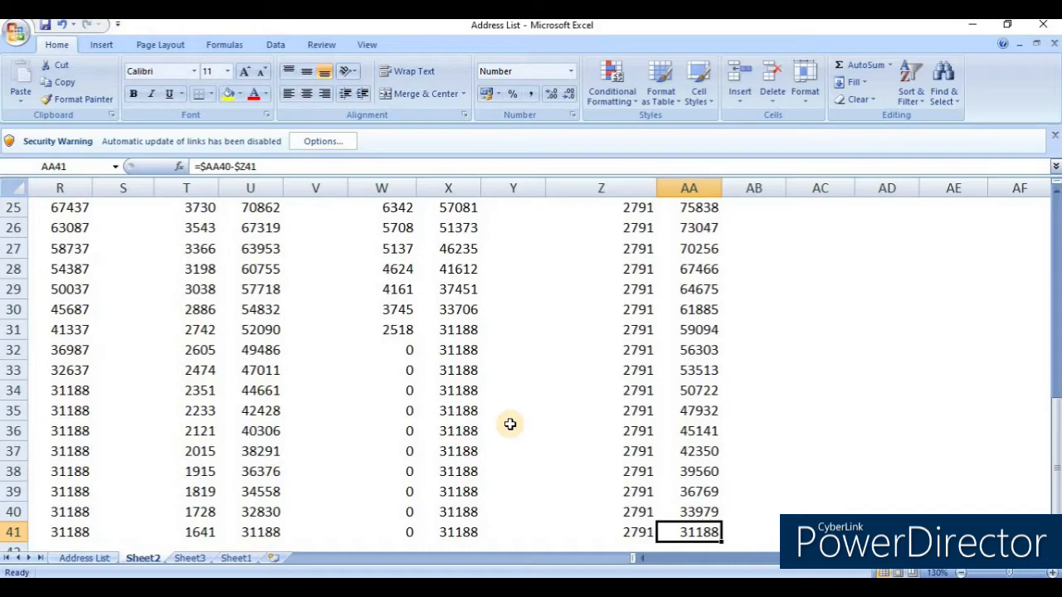
{"action": "key", "text": "ctrl+Up"}
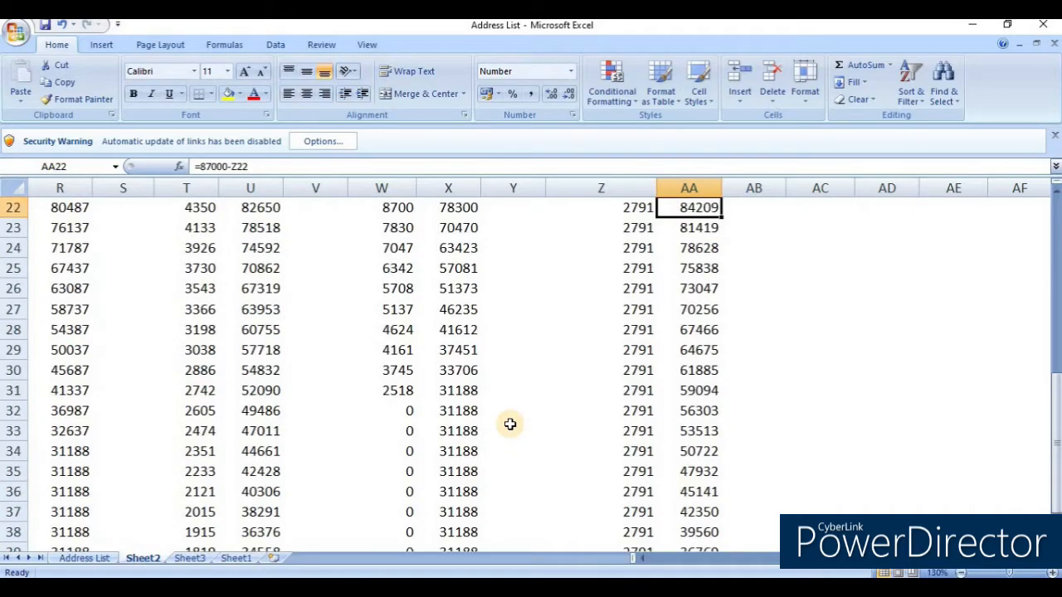
{"action": "key", "text": "ctrl+Up"}
{"action": "key", "text": "ctrl+Down"}
{"action": "key", "text": "ctrl+Up"}
{"action": "key", "text": "ctrl+Up"}
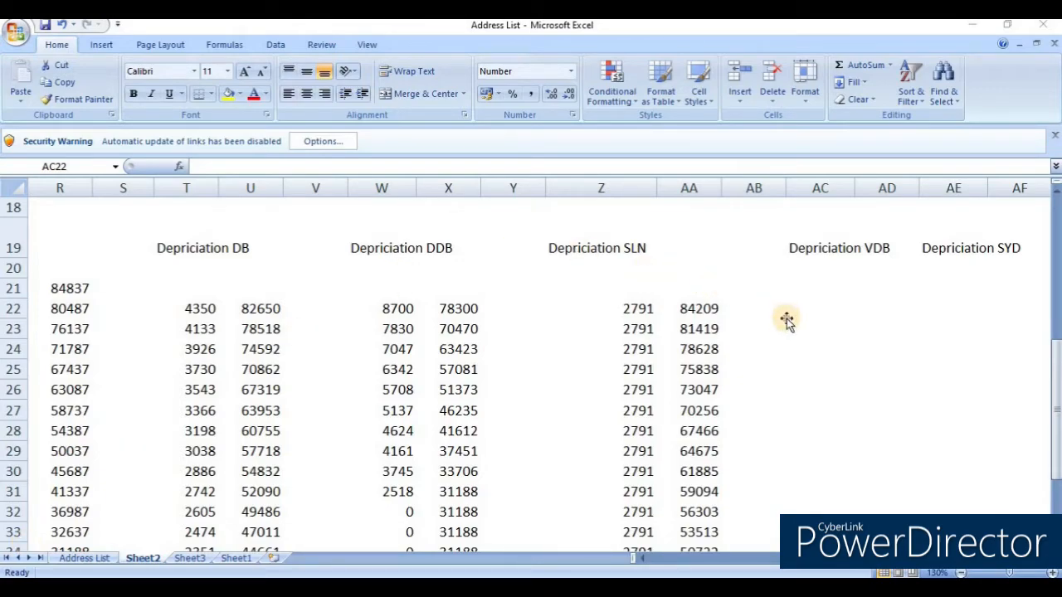
Step: Compare the DDB depreciation formula and values in column W with the SLN ones in column Z
{"action": "left_click", "coordinate": [788, 319]}
{"action": "key", "text": "Left"}
{"action": "key", "text": "Left"}
{"action": "key", "text": "Left"}
{"action": "key", "text": "Left"}
{"action": "key", "text": "Left"}
{"action": "key", "text": "Left"}
{"action": "key", "text": "Left"}
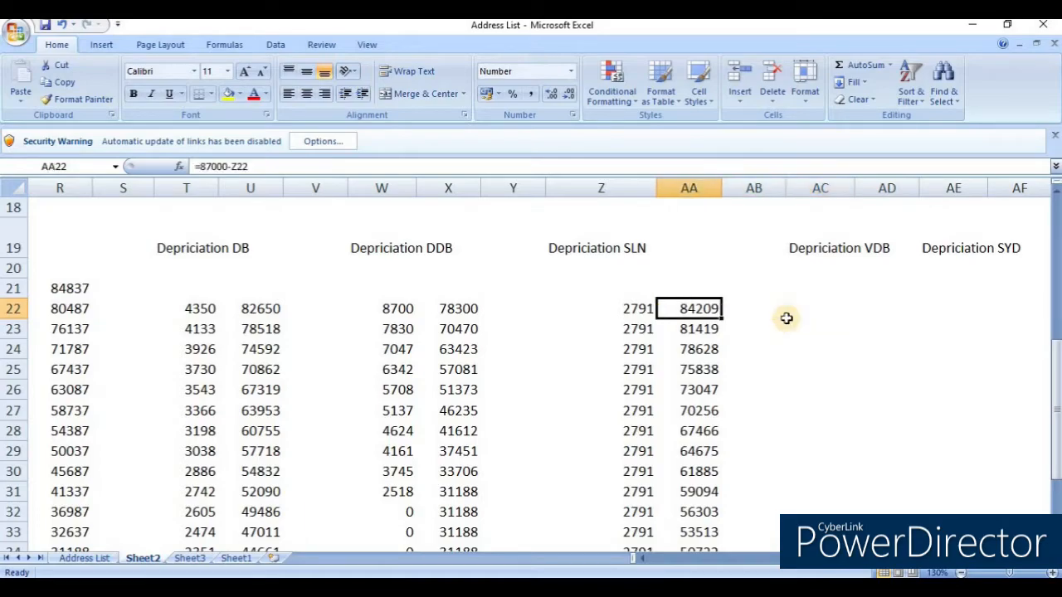
{"action": "key", "text": "Right"}
{"action": "key", "text": "Right"}
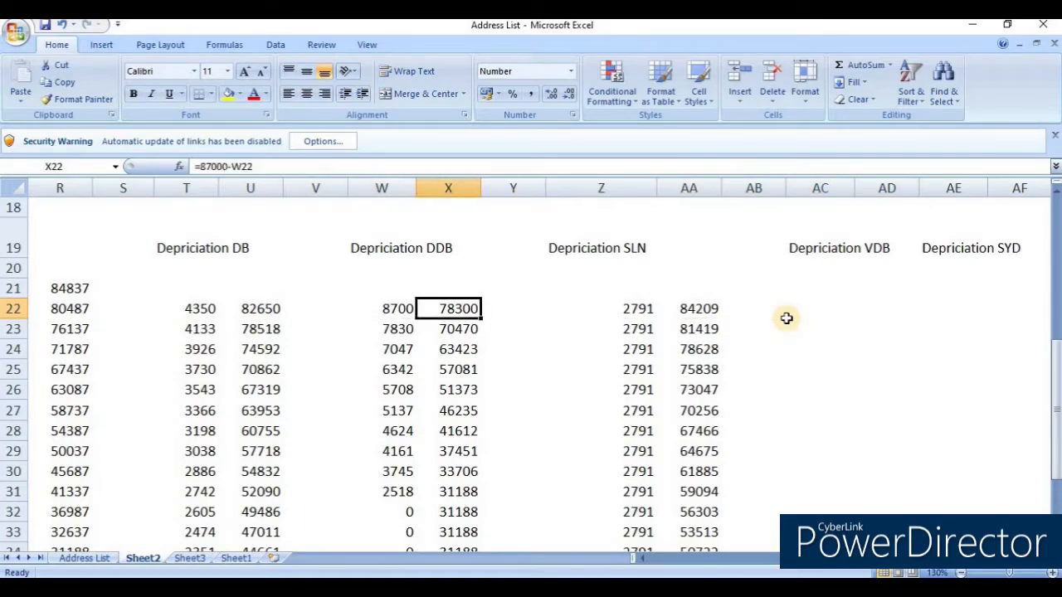
{"action": "key", "text": "Left"}
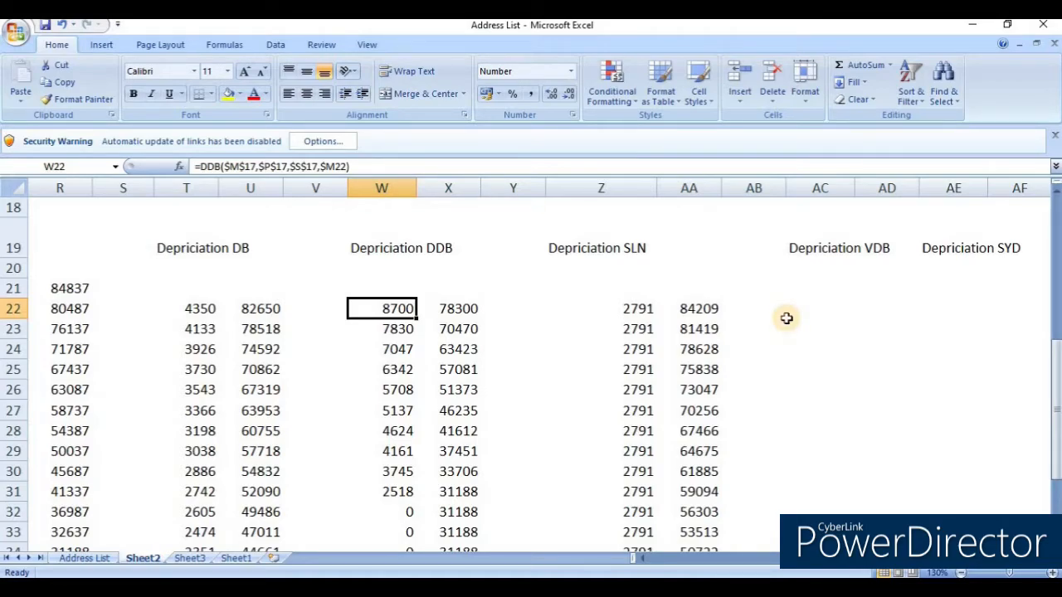
{"action": "key", "text": "ctrl+Down"}
{"action": "key", "text": "ctrl+Up"}
{"action": "key", "text": "Up"}
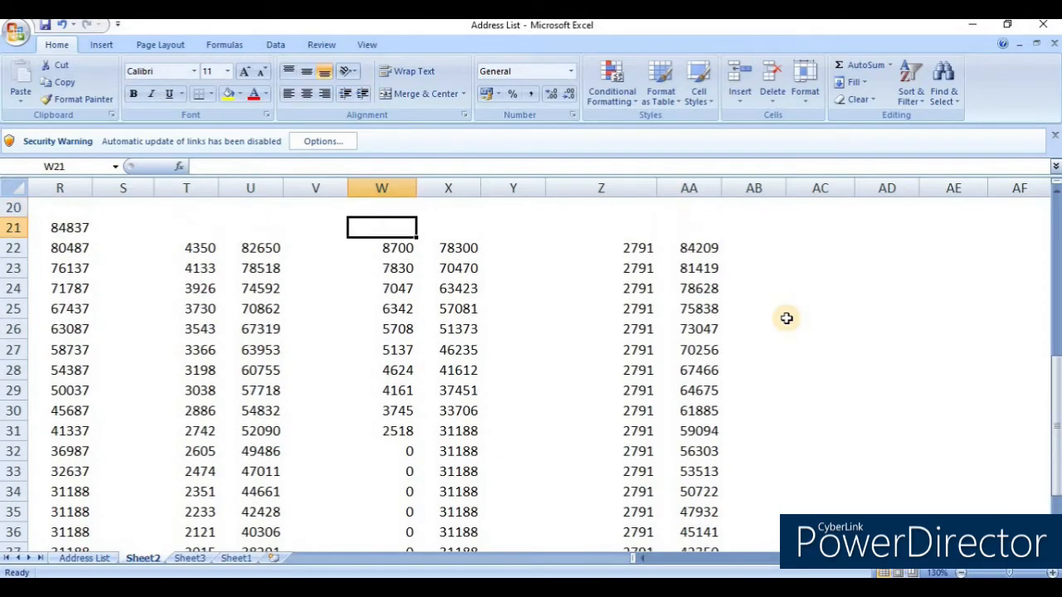
{"action": "key", "text": "Down"}
{"action": "key", "text": "Right"}
{"action": "key", "text": "Right"}
{"action": "key", "text": "Right"}
{"action": "key", "text": "Up"}
{"action": "key", "text": "Up"}
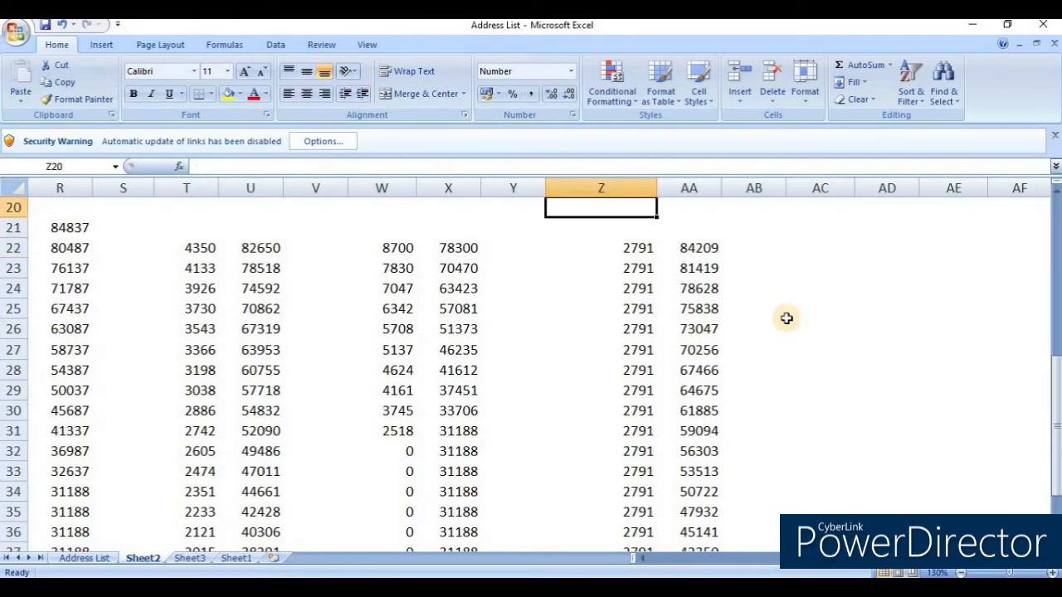
{"action": "key", "text": "Up"}
{"action": "key", "text": "Down"}
{"action": "key", "text": "Down"}
{"action": "key", "text": "Down"}
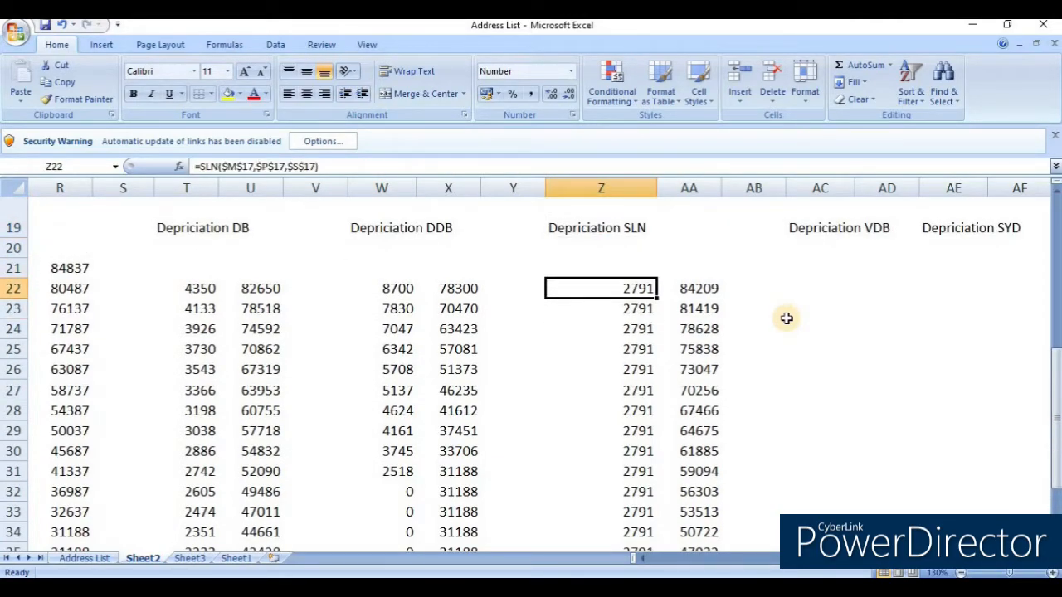
Step: Begin a VDB formula in AC22 with the cost in M17 as its first argument, locked as $M$17
{"action": "key", "text": "Right"}
{"action": "key", "text": "Right"}
{"action": "key", "text": "Right"}
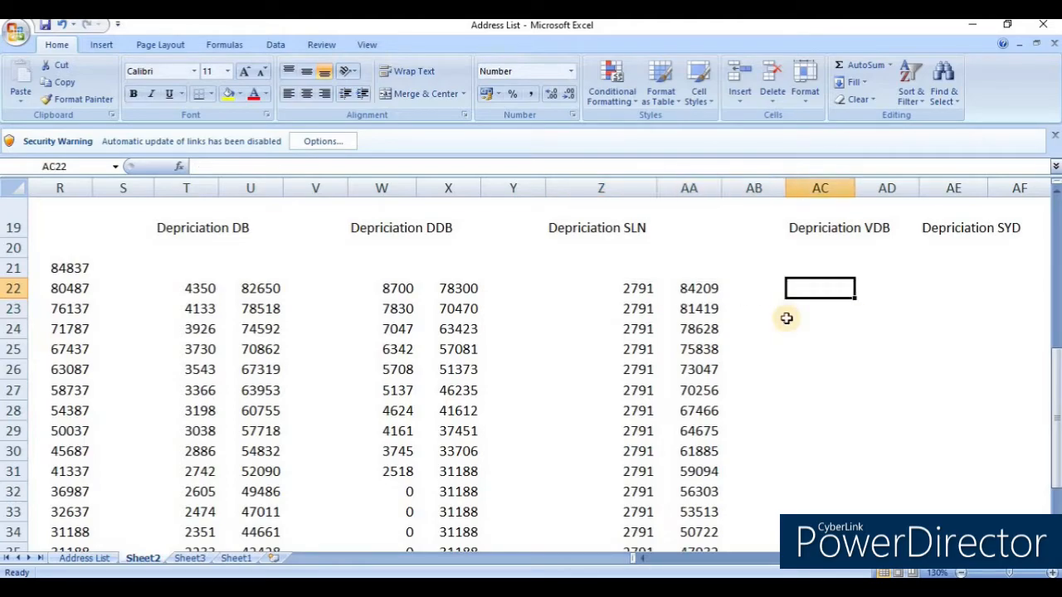
{"action": "type", "text": "="}
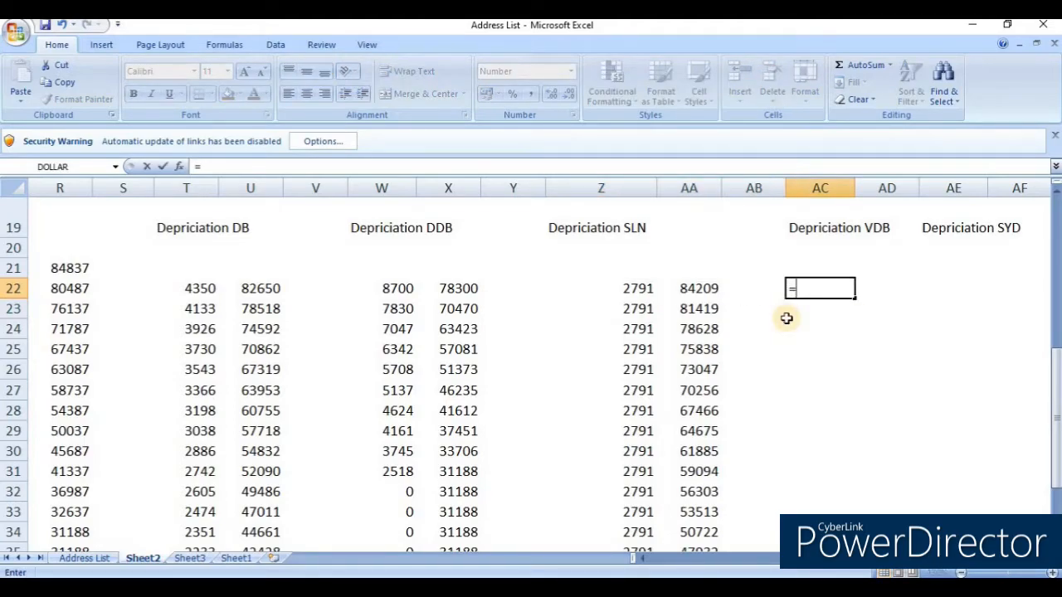
{"action": "type", "text": "vdb"}
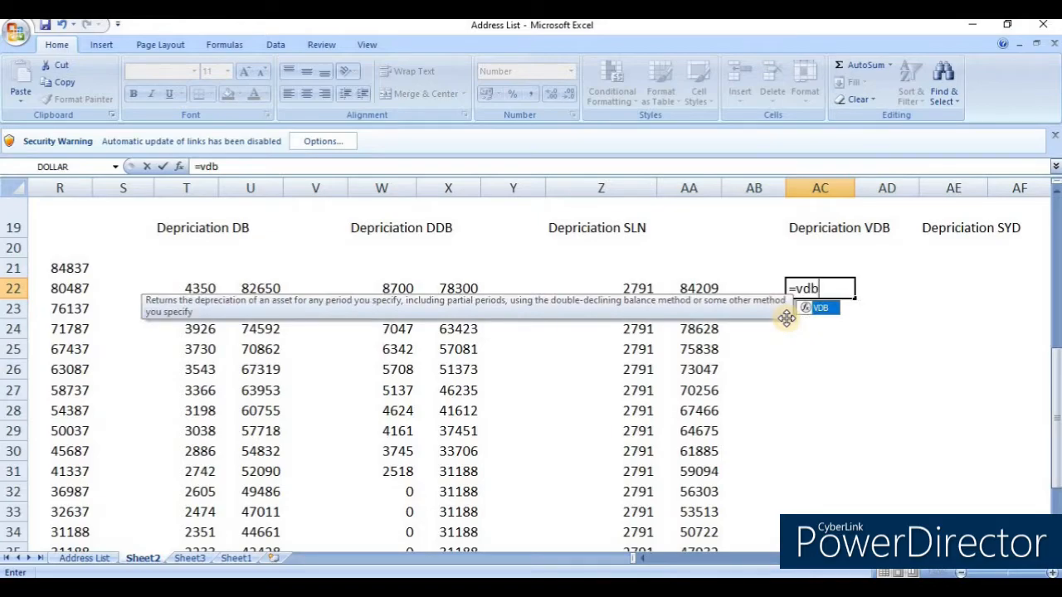
{"action": "key", "text": "Tab"}
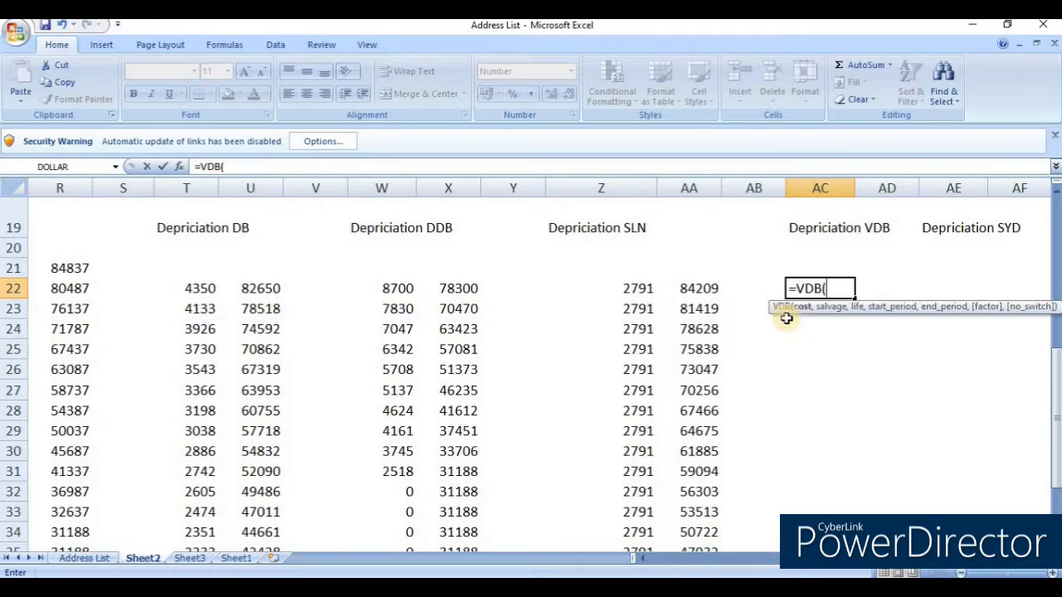
{"action": "key", "text": "Left"}
{"action": "key", "text": "Left"}
{"action": "key", "text": "Left"}
{"action": "key", "text": "Left"}
{"action": "key", "text": "Left"}
{"action": "key", "text": "Left"}
{"action": "key", "text": "Left"}
{"action": "key", "text": "Left"}
{"action": "key", "text": "Left"}
{"action": "key", "text": "Left"}
{"action": "key", "text": "Left"}
{"action": "key", "text": "Left"}
{"action": "key", "text": "Left"}
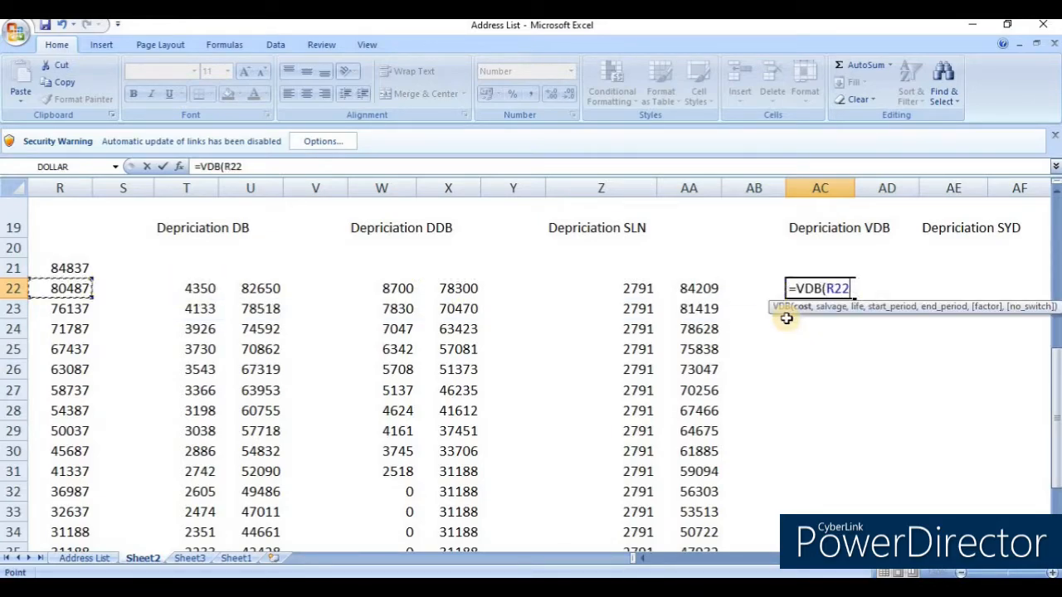
{"action": "key", "text": "Up"}
{"action": "key", "text": "Up"}
{"action": "key", "text": "Up"}
{"action": "key", "text": "Up"}
{"action": "key", "text": "Up"}
{"action": "key", "text": "Left"}
{"action": "key", "text": "Left"}
{"action": "key", "text": "Left"}
{"action": "key", "text": "Up"}
{"action": "key", "text": "Up"}
{"action": "key", "text": "Down"}
{"action": "key", "text": "Down"}
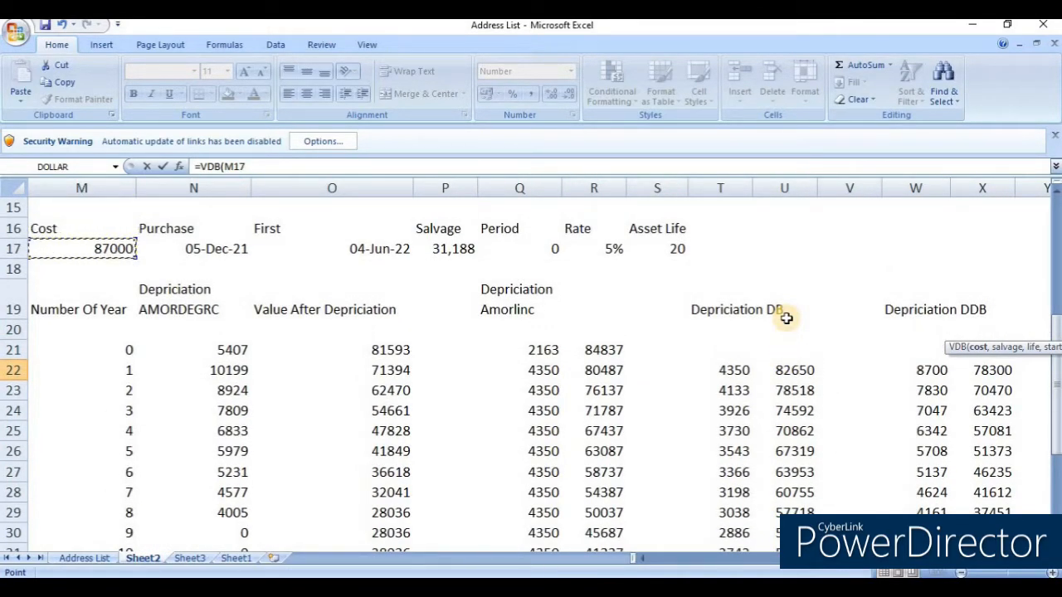
{"action": "key", "text": "F4"}
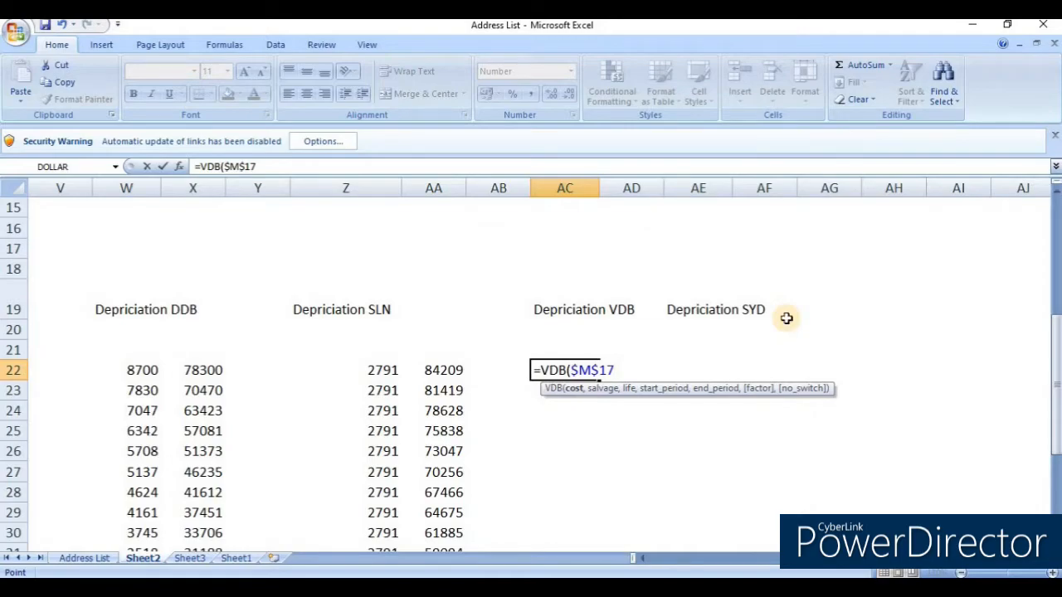
Step: Add the salvage value in P17 as the VDB formula's second argument, locked as $P$17
{"action": "type", "text": ","}
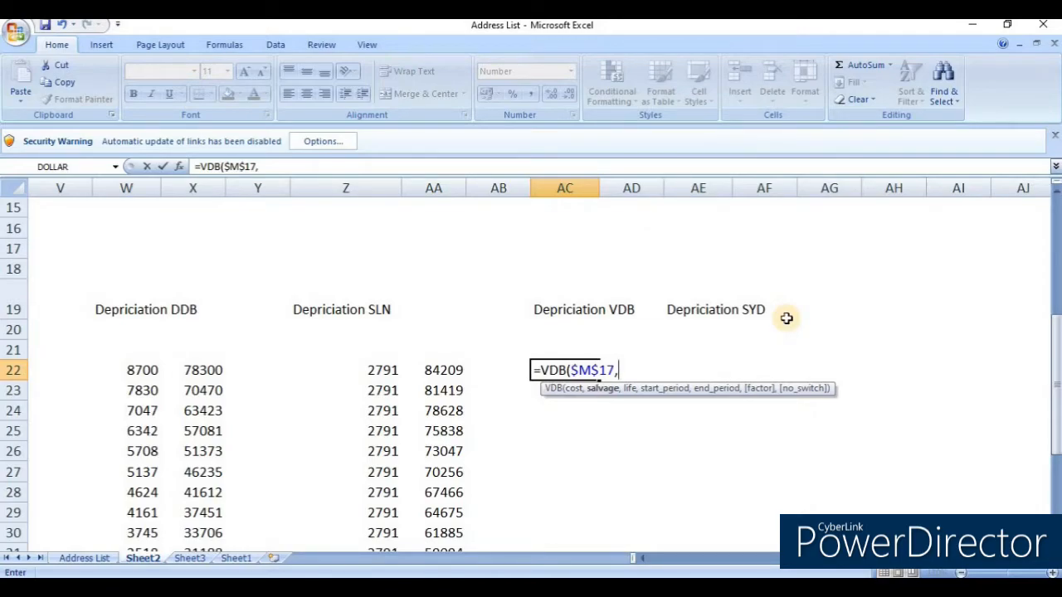
{"action": "key", "text": "Left"}
{"action": "key", "text": "Left"}
{"action": "key", "text": "Left"}
{"action": "key", "text": "Left"}
{"action": "key", "text": "Left"}
{"action": "key", "text": "Left"}
{"action": "key", "text": "Left"}
{"action": "key", "text": "Left"}
{"action": "key", "text": "Left"}
{"action": "key", "text": "Left"}
{"action": "key", "text": "Up"}
{"action": "key", "text": "Up"}
{"action": "key", "text": "Up"}
{"action": "key", "text": "Up"}
{"action": "key", "text": "Up"}
{"action": "key", "text": "Up"}
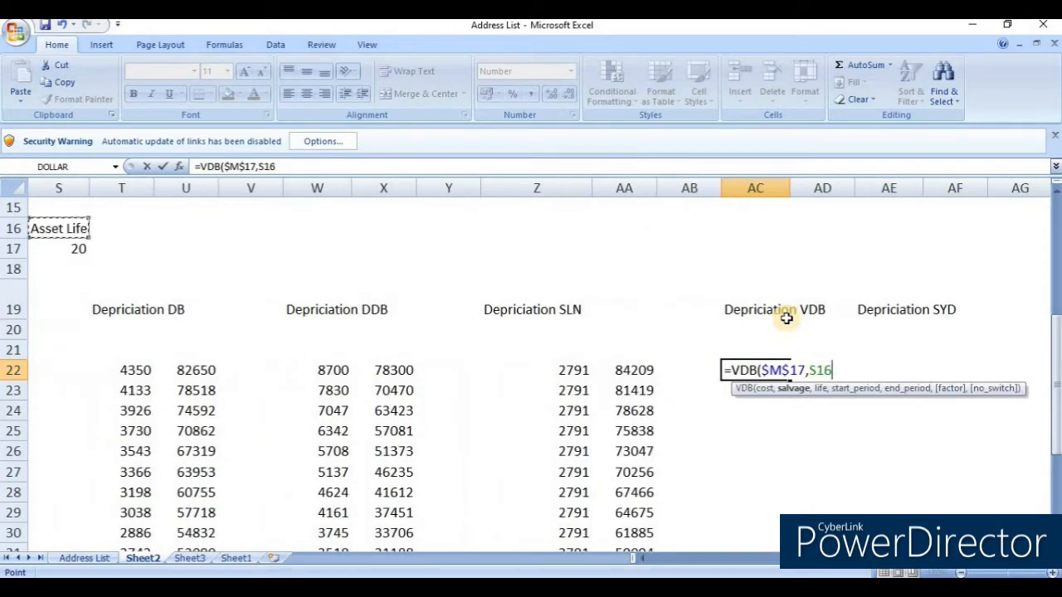
{"action": "key", "text": "Down"}
{"action": "key", "text": "Left"}
{"action": "key", "text": "Left"}
{"action": "key", "text": "Left"}
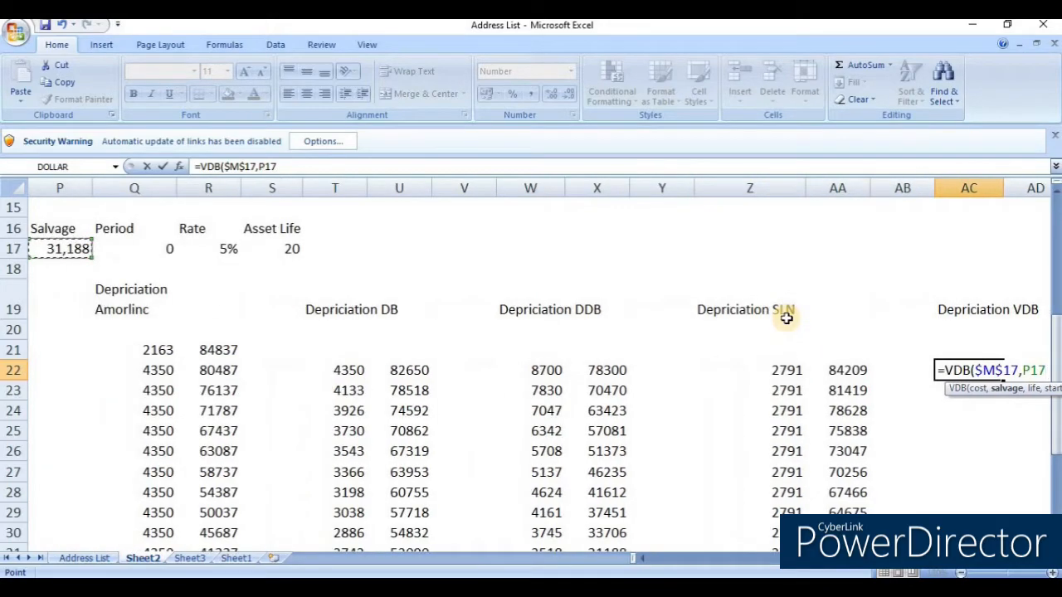
{"action": "key", "text": "F4"}
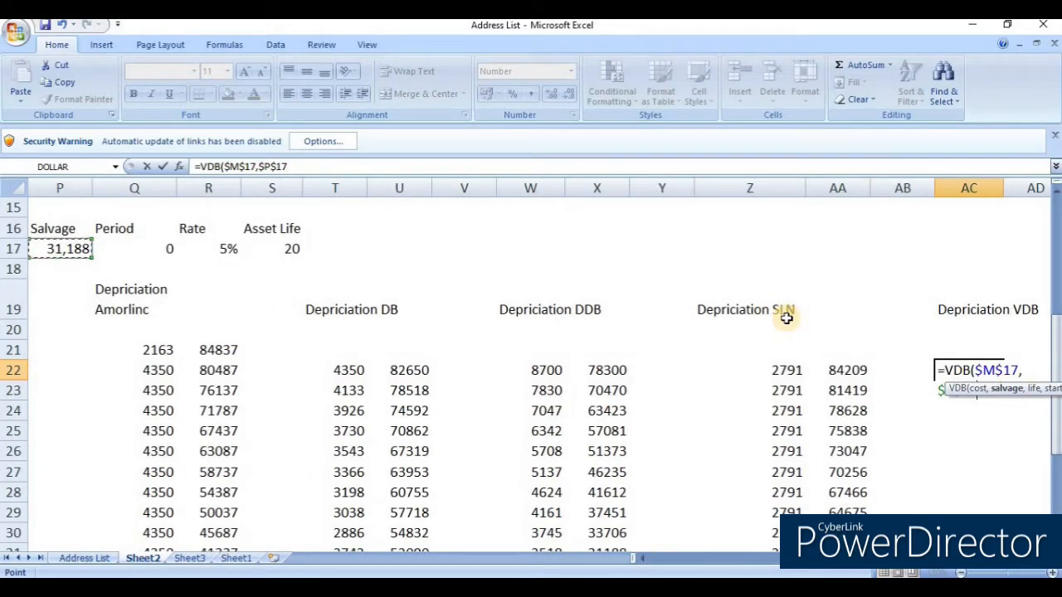
Step: Add the asset life in S17 as the VDB formula's third argument, locked as $S$17
{"action": "type", "text": ","}
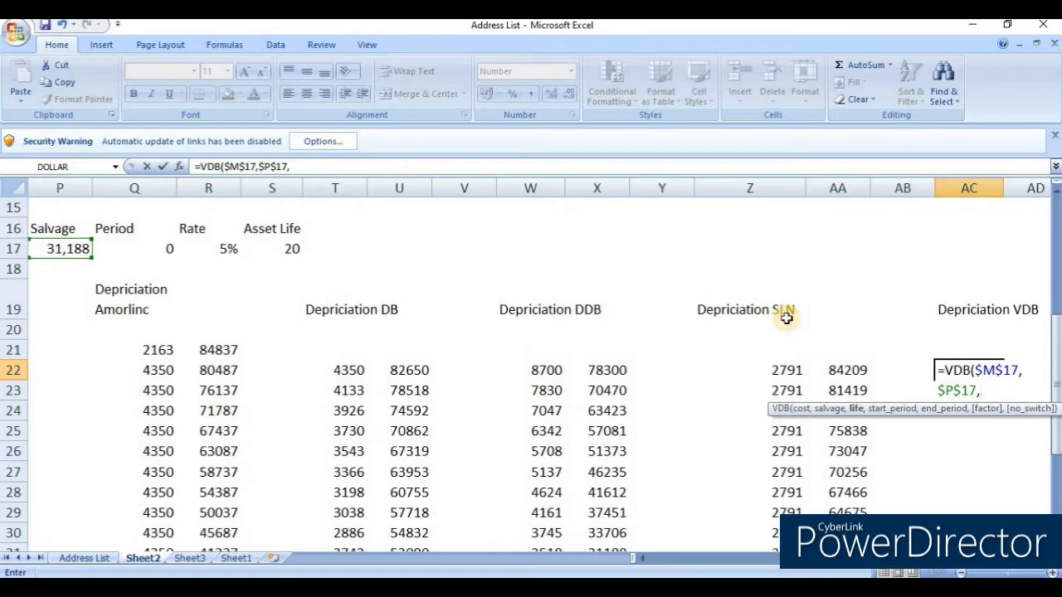
{"action": "key", "text": "Left"}
{"action": "key", "text": "Left"}
{"action": "key", "text": "Left"}
{"action": "key", "text": "Left"}
{"action": "key", "text": "Left"}
{"action": "key", "text": "Left"}
{"action": "key", "text": "Left"}
{"action": "key", "text": "Left"}
{"action": "key", "text": "Left"}
{"action": "key", "text": "Left"}
{"action": "key", "text": "Left"}
{"action": "key", "text": "Left"}
{"action": "key", "text": "Up"}
{"action": "key", "text": "Up"}
{"action": "key", "text": "Up"}
{"action": "key", "text": "Up"}
{"action": "key", "text": "Up"}
{"action": "key", "text": "Right"}
{"action": "key", "text": "Right"}
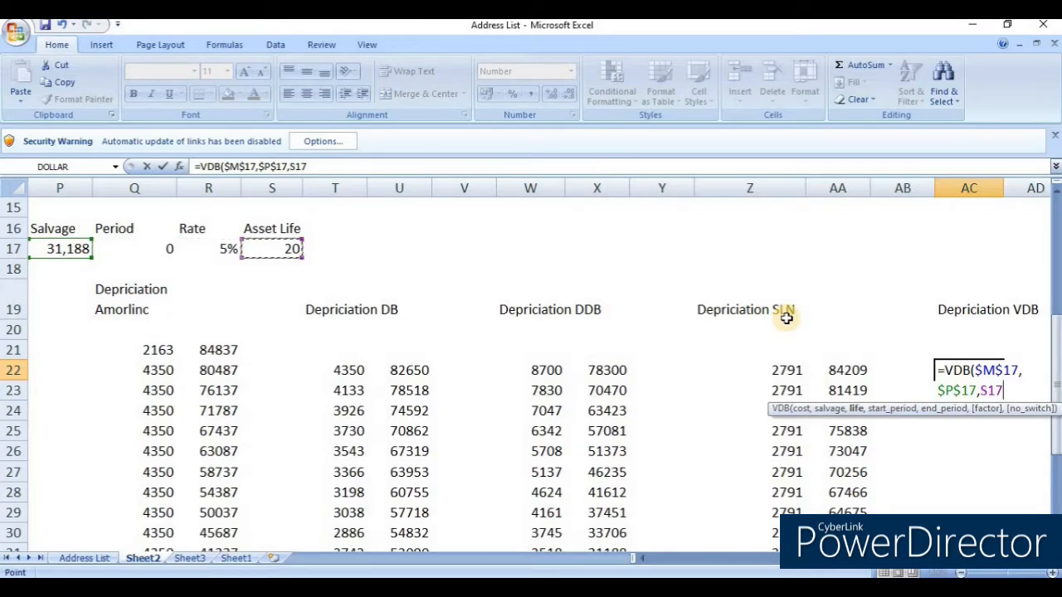
{"action": "key", "text": "F4"}
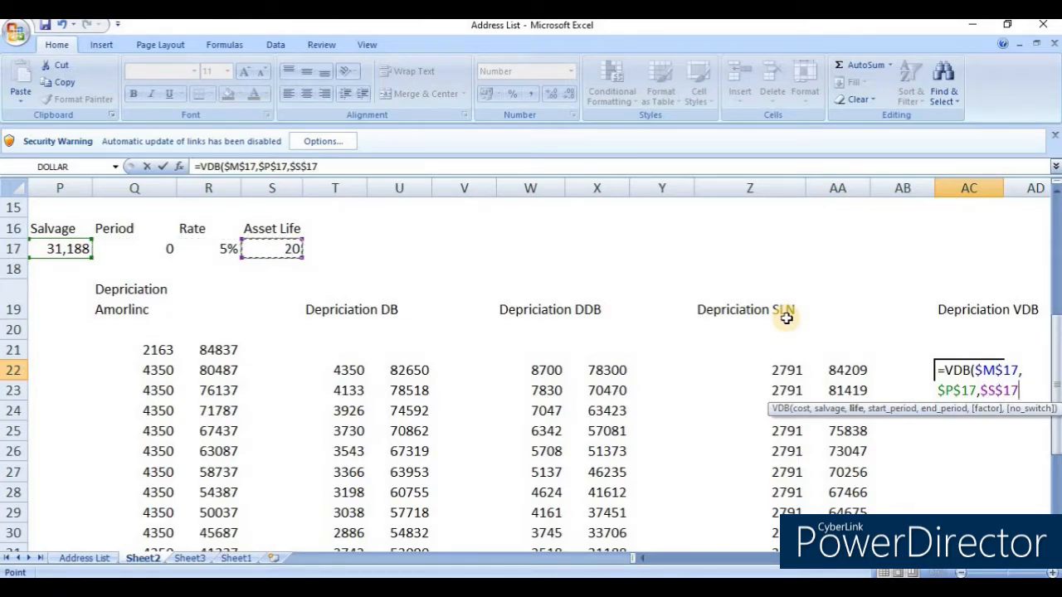
Step: Add the year in M22 minus 1 as the VDB formula's start period, with the reference locked as M$22
{"action": "type", "text": ","}
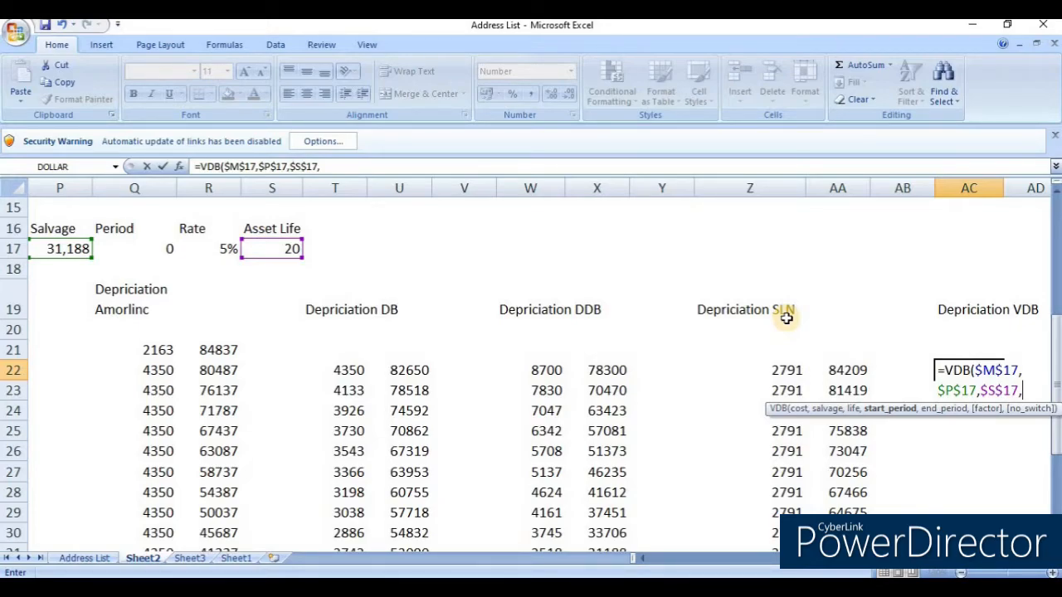
{"action": "key", "text": "Left"}
{"action": "key", "text": "Left"}
{"action": "key", "text": "Left"}
{"action": "key", "text": "Left"}
{"action": "key", "text": "Left"}
{"action": "key", "text": "Left"}
{"action": "key", "text": "Left"}
{"action": "key", "text": "Left"}
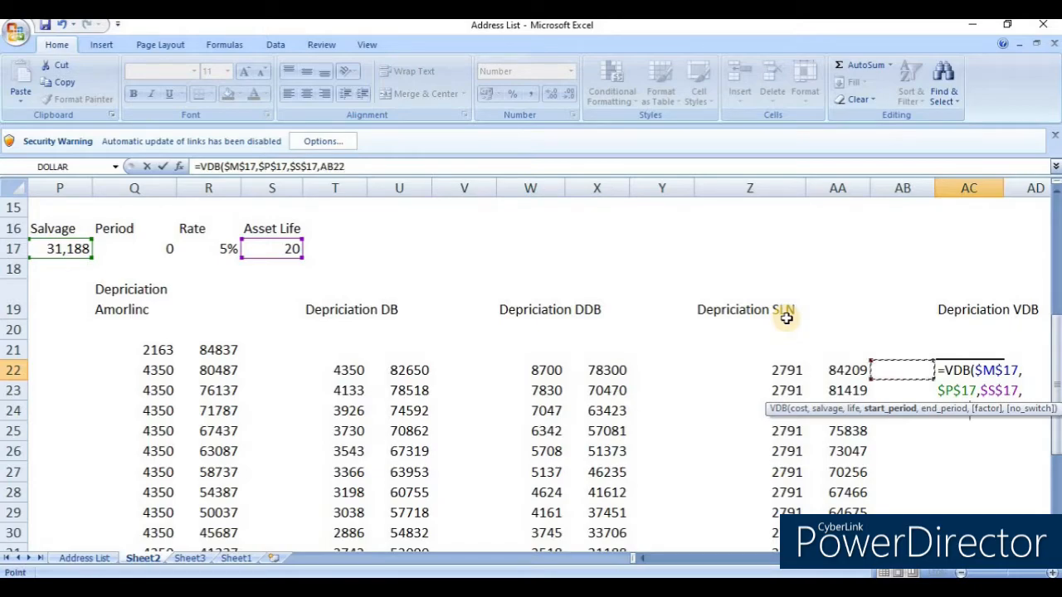
{"action": "key", "text": "Left"}
{"action": "key", "text": "Left"}
{"action": "key", "text": "Left"}
{"action": "key", "text": "Left"}
{"action": "key", "text": "Left"}
{"action": "key", "text": "Left"}
{"action": "key", "text": "Left"}
{"action": "key", "text": "Left"}
{"action": "key", "text": "Left"}
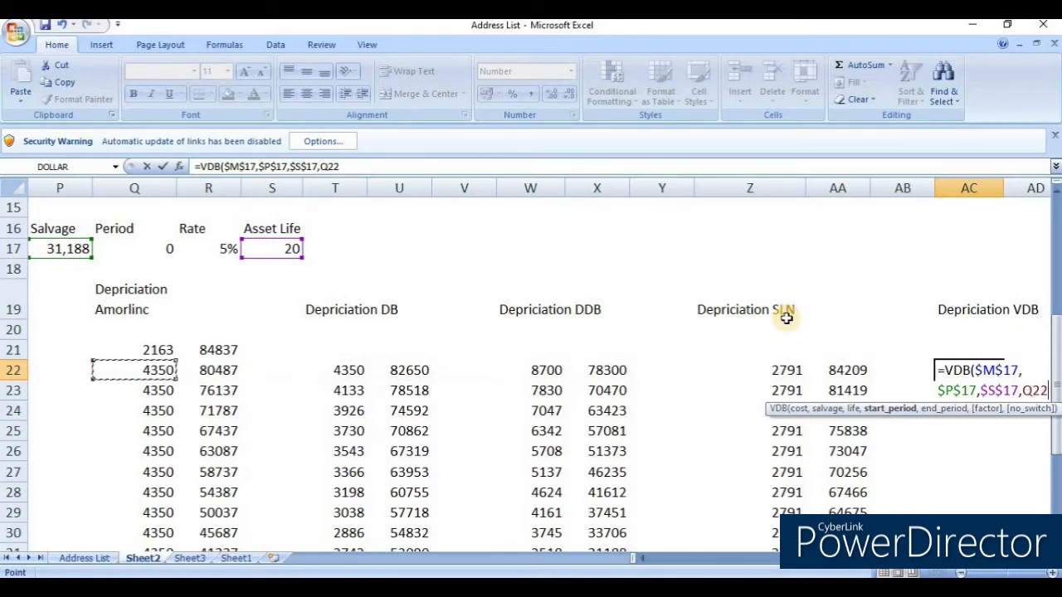
{"action": "key", "text": "Right"}
{"action": "key", "text": "Right"}
{"action": "key", "text": "Left"}
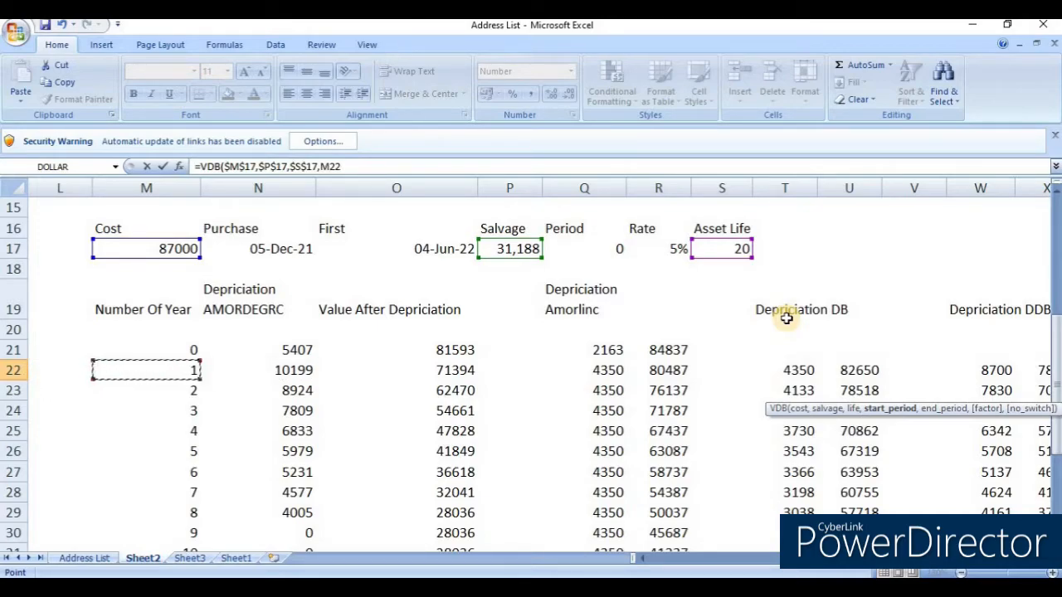
{"action": "key", "text": "F4"}
{"action": "key", "text": "F4"}
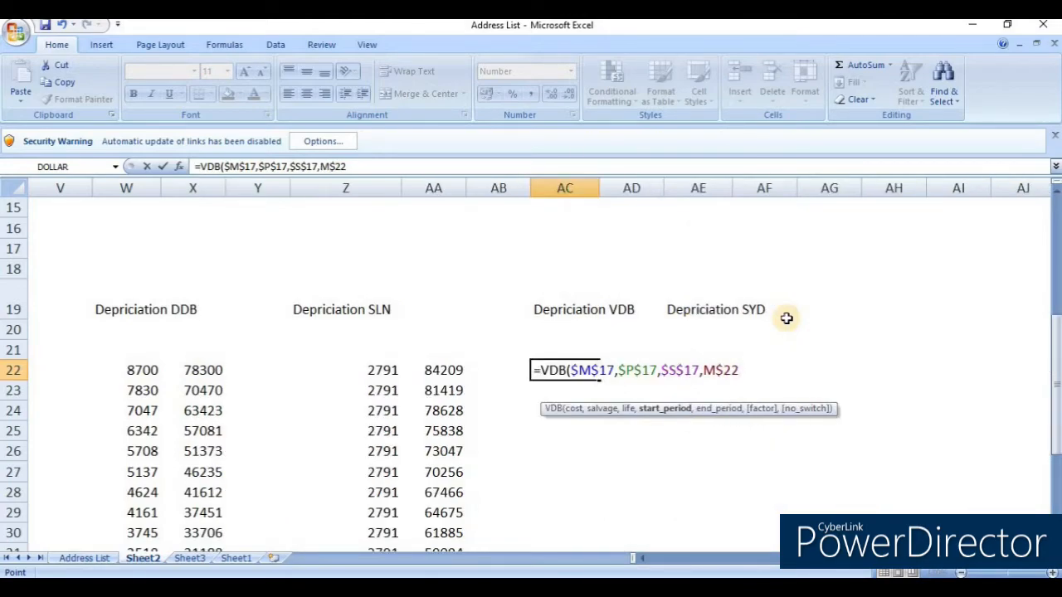
{"action": "type", "text": "-1"}
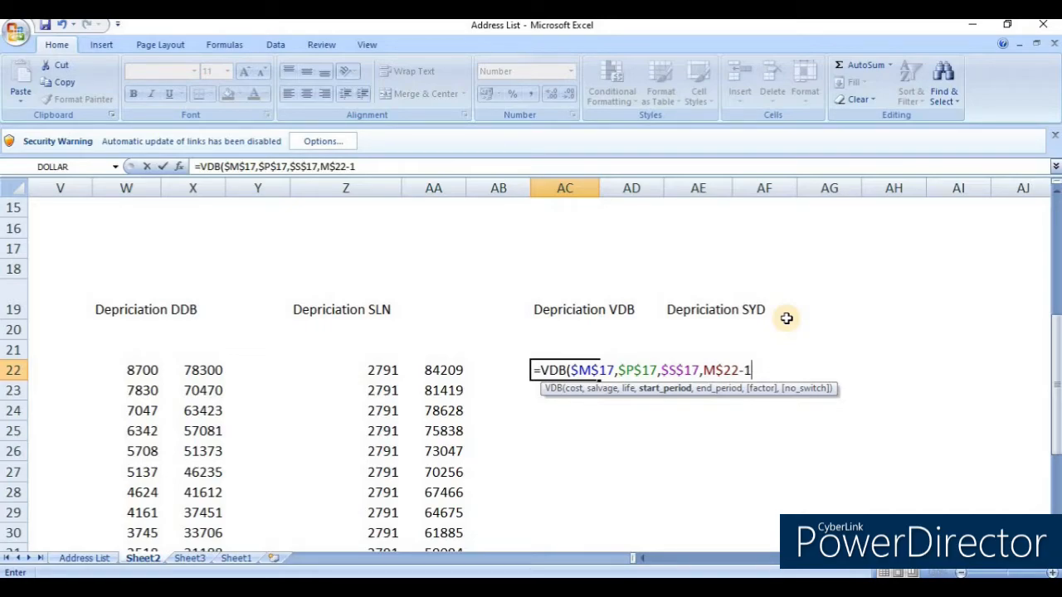
Step: Add the year in M22 as the VDB formula's end period, with its column locked as $M22
{"action": "type", "text": ","}
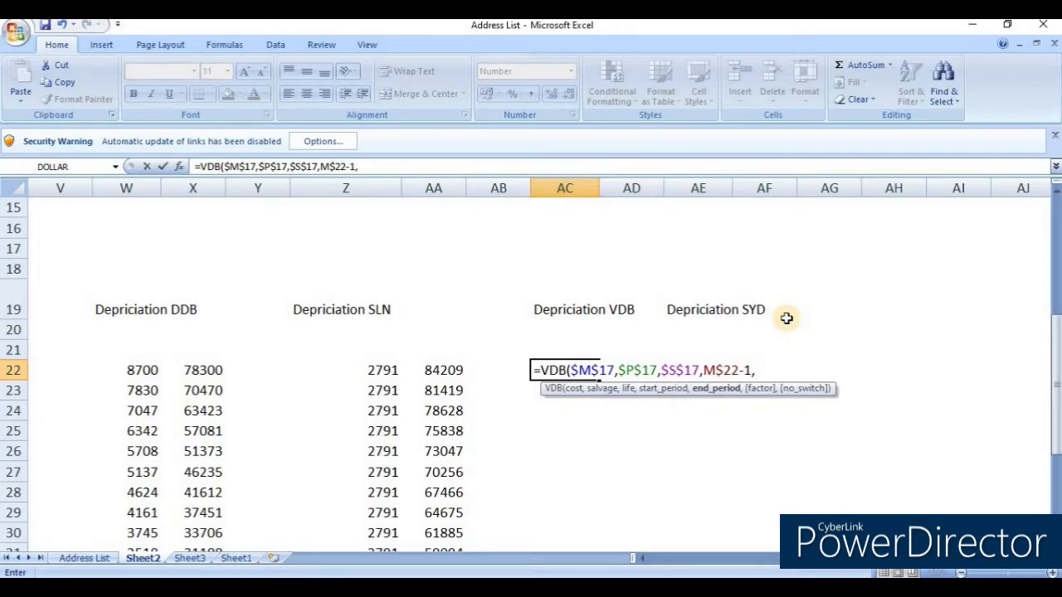
{"action": "key", "text": "Left"}
{"action": "key", "text": "Left"}
{"action": "key", "text": "Left"}
{"action": "key", "text": "Left"}
{"action": "key", "text": "Left"}
{"action": "key", "text": "Left"}
{"action": "key", "text": "Left"}
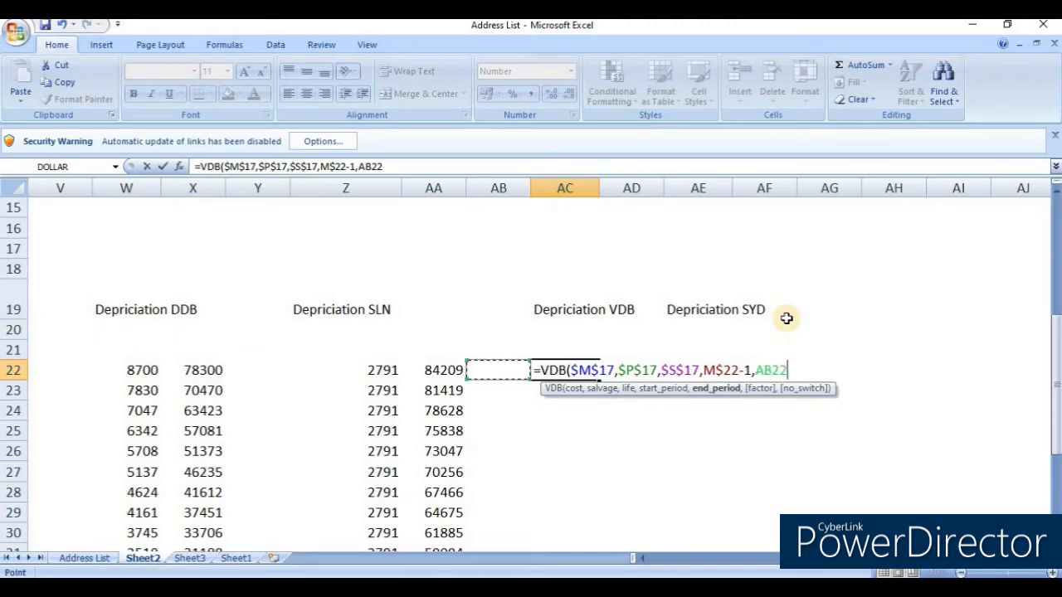
{"action": "key", "text": "Left"}
{"action": "key", "text": "Left"}
{"action": "key", "text": "Left"}
{"action": "key", "text": "Left"}
{"action": "key", "text": "Left"}
{"action": "key", "text": "Left"}
{"action": "key", "text": "Left"}
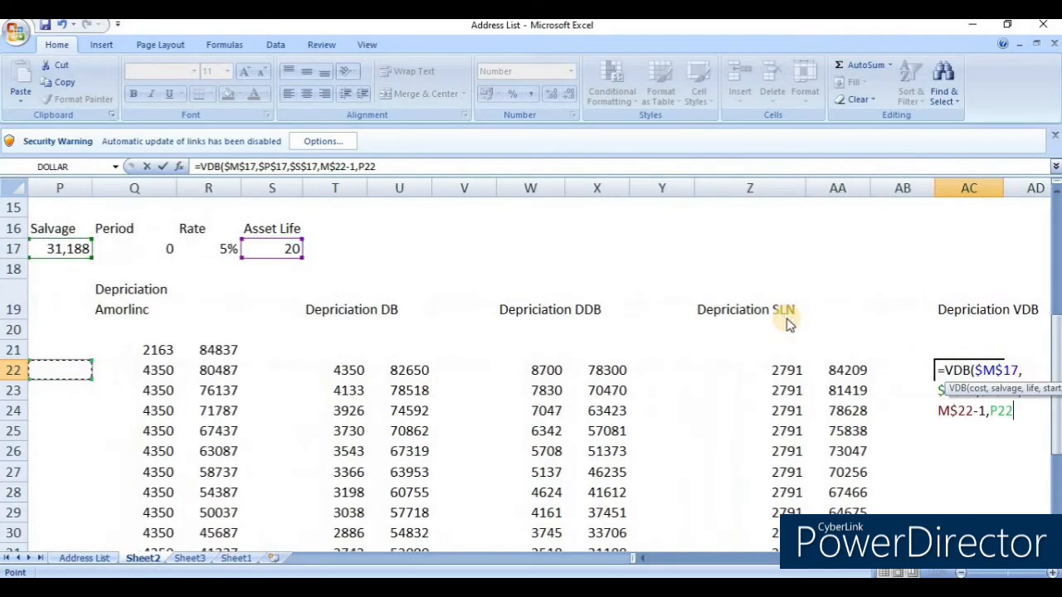
{"action": "key", "text": "Left"}
{"action": "key", "text": "Left"}
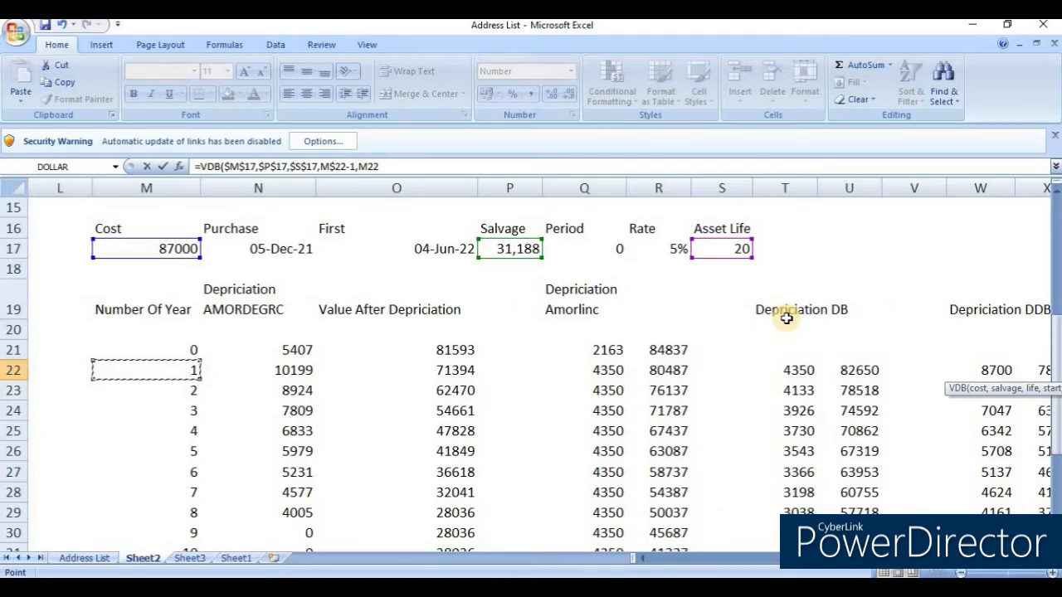
{"action": "key", "text": "F4"}
{"action": "key", "text": "F4"}
{"action": "key", "text": "F4"}
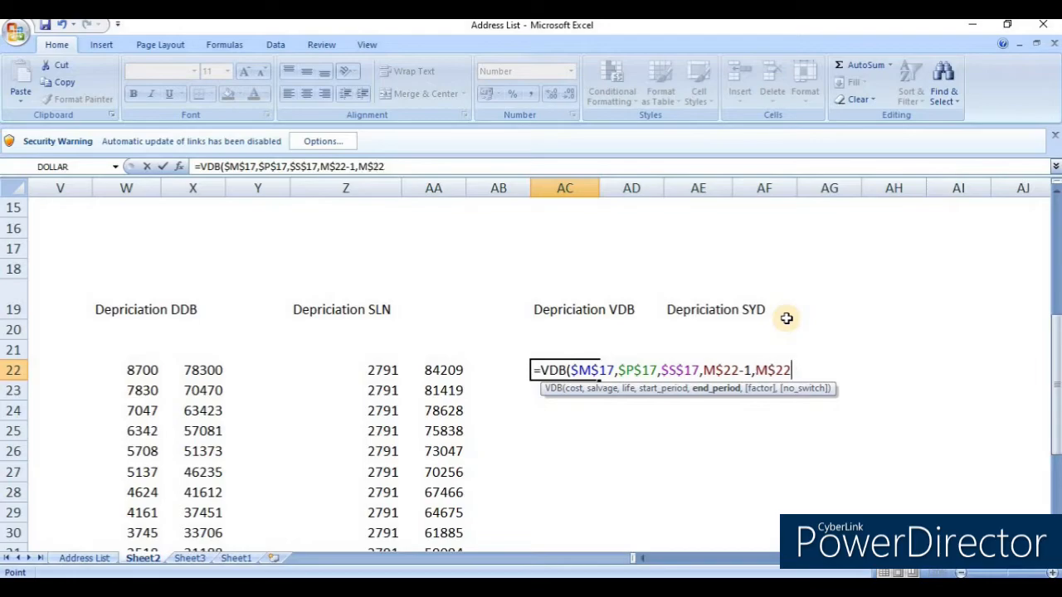
Step: Change the start period in the VDB formula to $M22-1 and enter the completed formula in AC22
{"action": "left_click", "coordinate": [718, 369]}
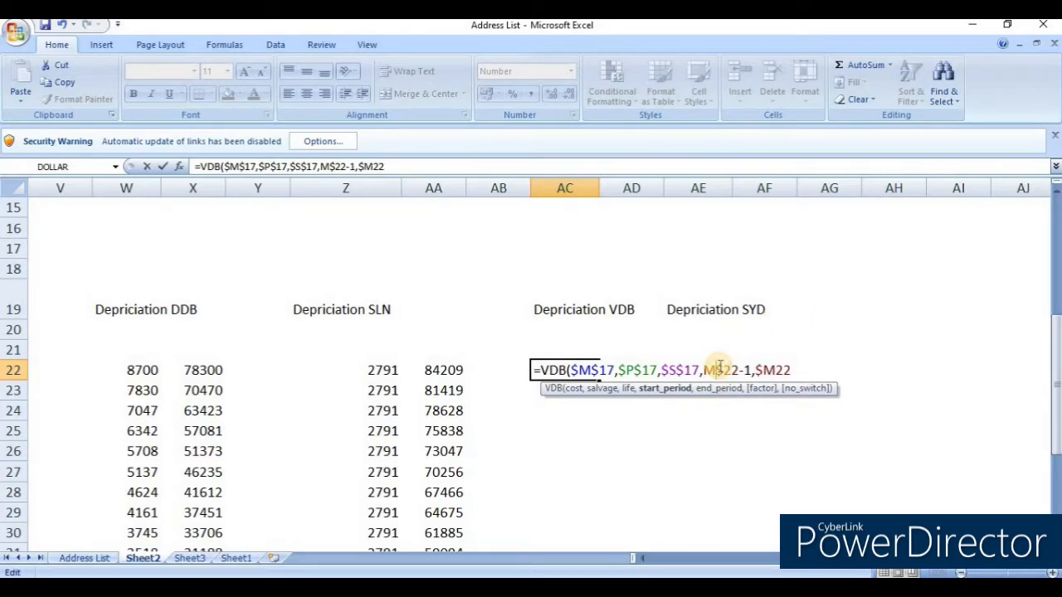
{"action": "key", "text": "BackSpace"}
{"action": "key", "text": "Left"}
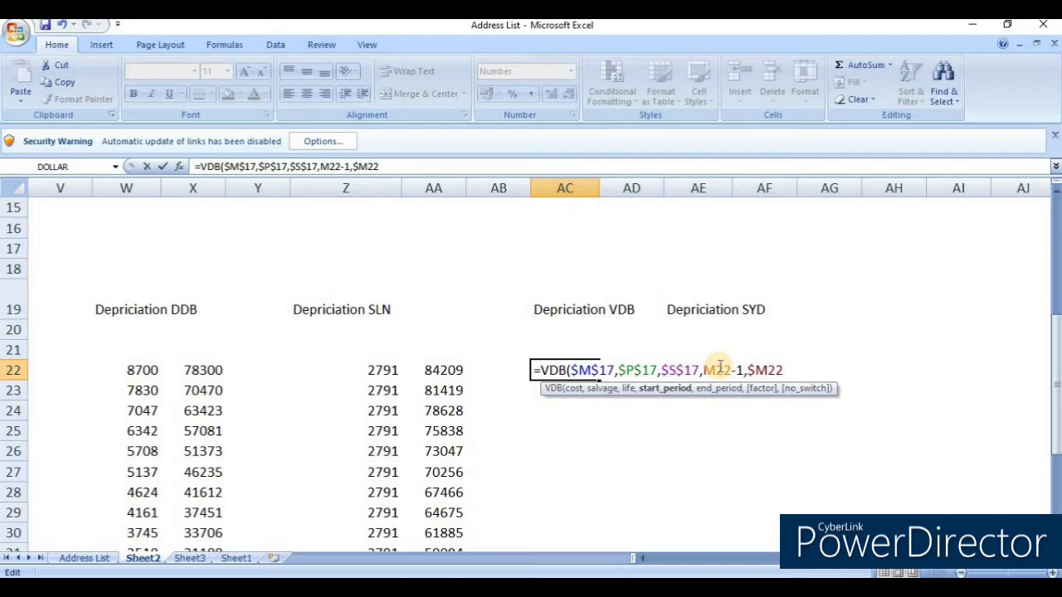
{"action": "type", "text": "$"}
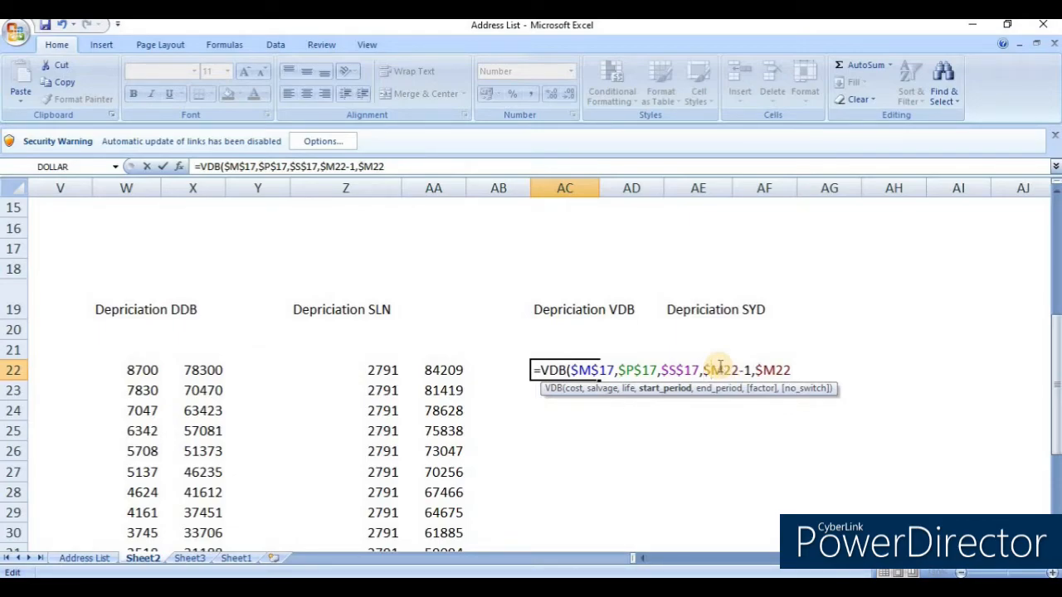
{"action": "key", "text": "Right"}
{"action": "key", "text": "Right"}
{"action": "key", "text": "Right"}
{"action": "key", "text": "Right"}
{"action": "key", "text": "Right"}
{"action": "key", "text": "Right"}
{"action": "key", "text": "Right"}
{"action": "key", "text": "Right"}
{"action": "key", "text": "Right"}
{"action": "key", "text": "Right"}
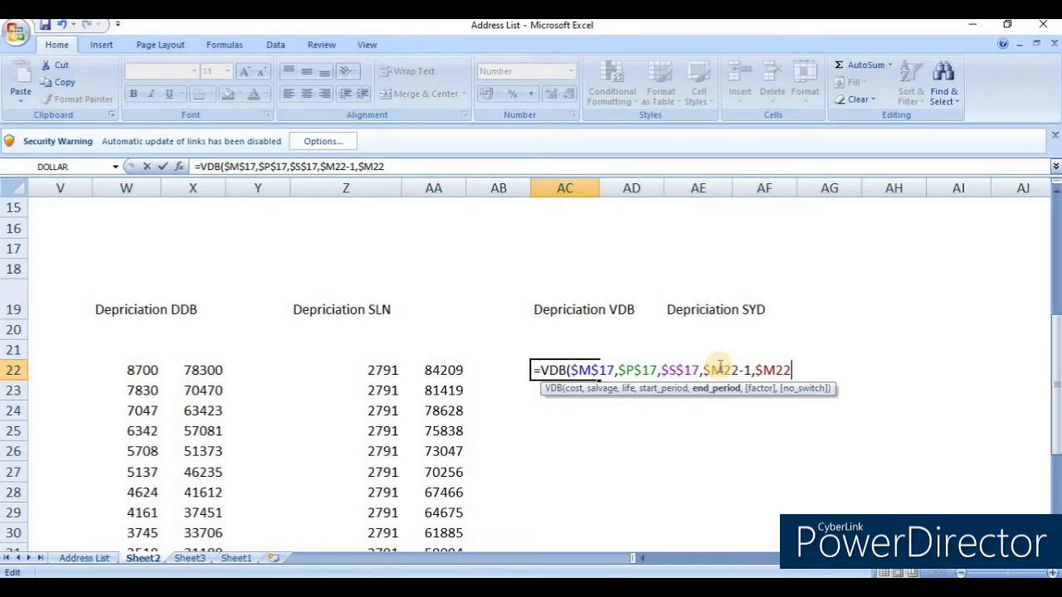
{"action": "type", "text": ")"}
{"action": "key", "text": "Return"}
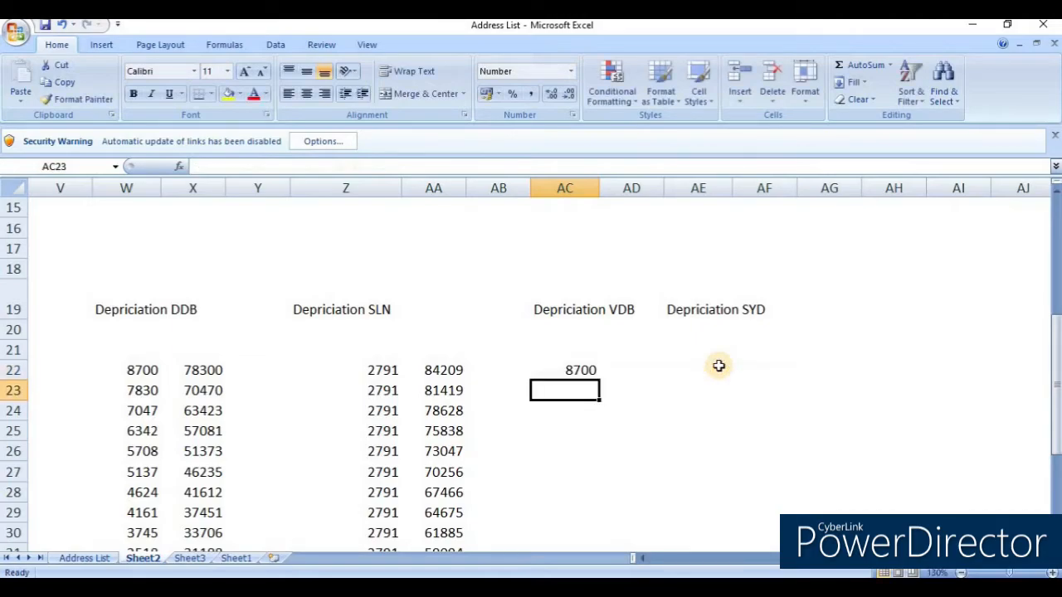
Step: Copy the VDB formula from AC22 down column AC through row 41
{"action": "key", "text": "Up"}
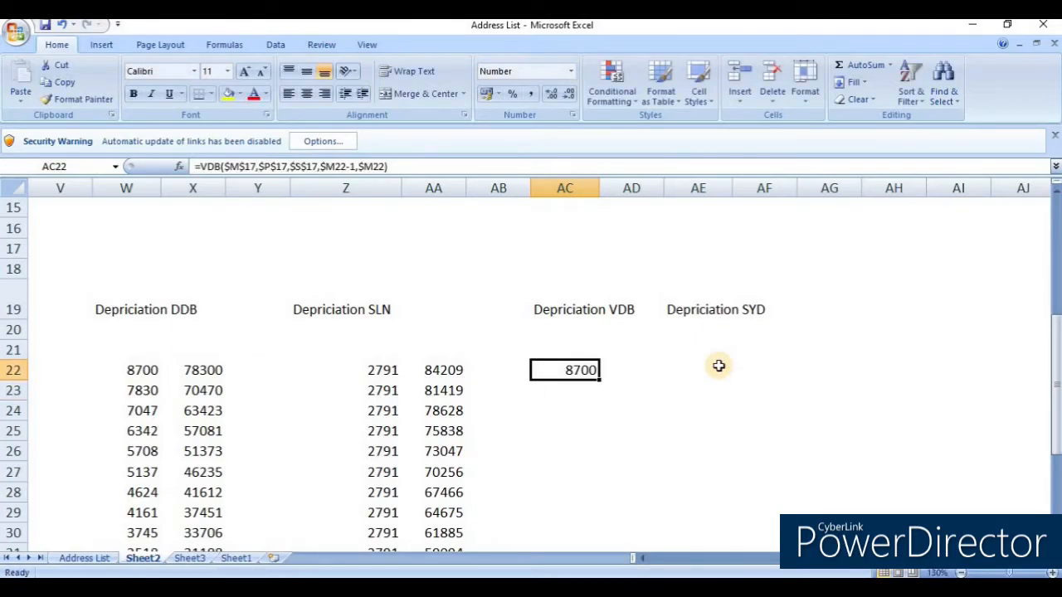
{"action": "key", "text": "ctrl+c"}
{"action": "key", "text": "Left"}
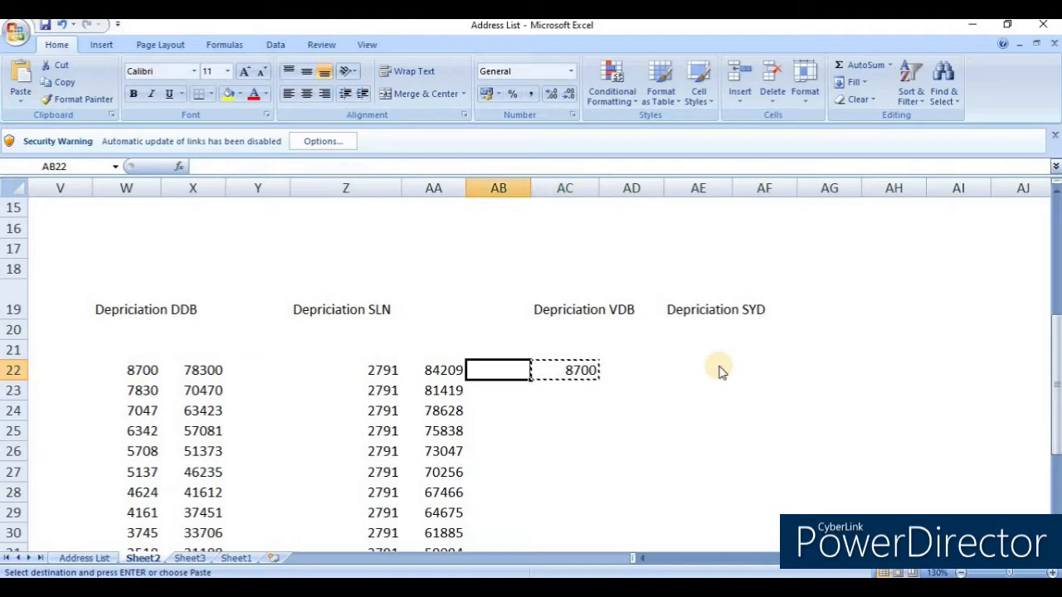
{"action": "key", "text": "Left"}
{"action": "key", "text": "ctrl+Down"}
{"action": "key", "text": "Right"}
{"action": "key", "text": "Right"}
{"action": "key", "text": "shift+Up"}
{"action": "key", "text": "shift+Up"}
{"action": "key", "text": "shift+Up"}
{"action": "key", "text": "shift+Up"}
{"action": "key", "text": "shift+Up"}
{"action": "key", "text": "shift+Up"}
{"action": "key", "text": "shift+Up"}
{"action": "key", "text": "shift+Up"}
{"action": "key", "text": "shift+Up"}
{"action": "key", "text": "shift+Up"}
{"action": "key", "text": "shift+Up"}
{"action": "key", "text": "shift+Up"}
{"action": "key", "text": "shift+Up"}
{"action": "key", "text": "shift+Up"}
{"action": "key", "text": "shift+Up"}
{"action": "key", "text": "shift+Up"}
{"action": "key", "text": "shift+Up"}
{"action": "key", "text": "shift+Up"}
{"action": "key", "text": "shift+Up"}
{"action": "key", "text": "ctrl+v"}
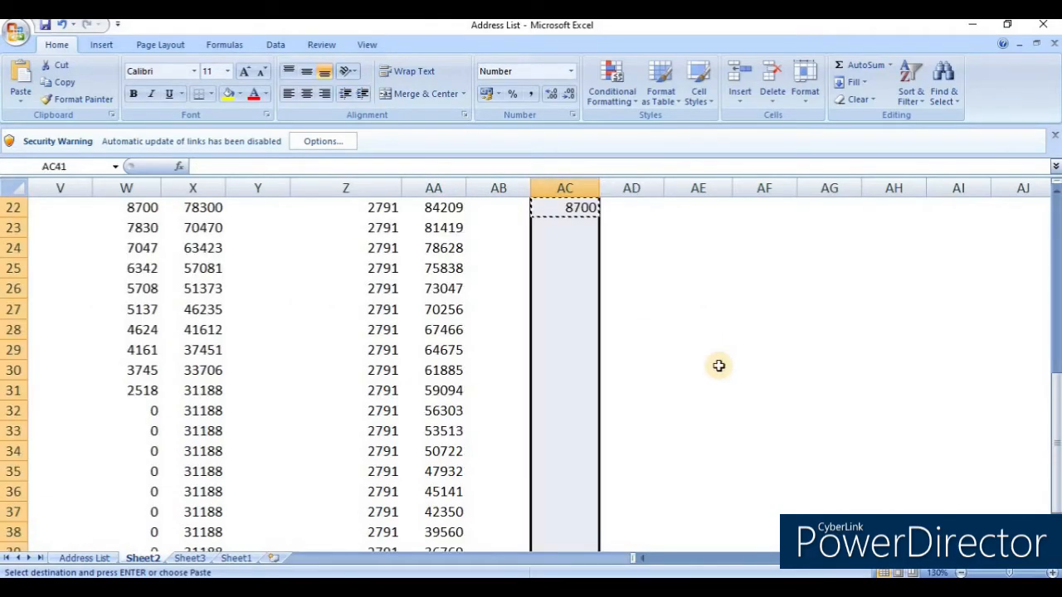
{"action": "key", "text": "Escape"}
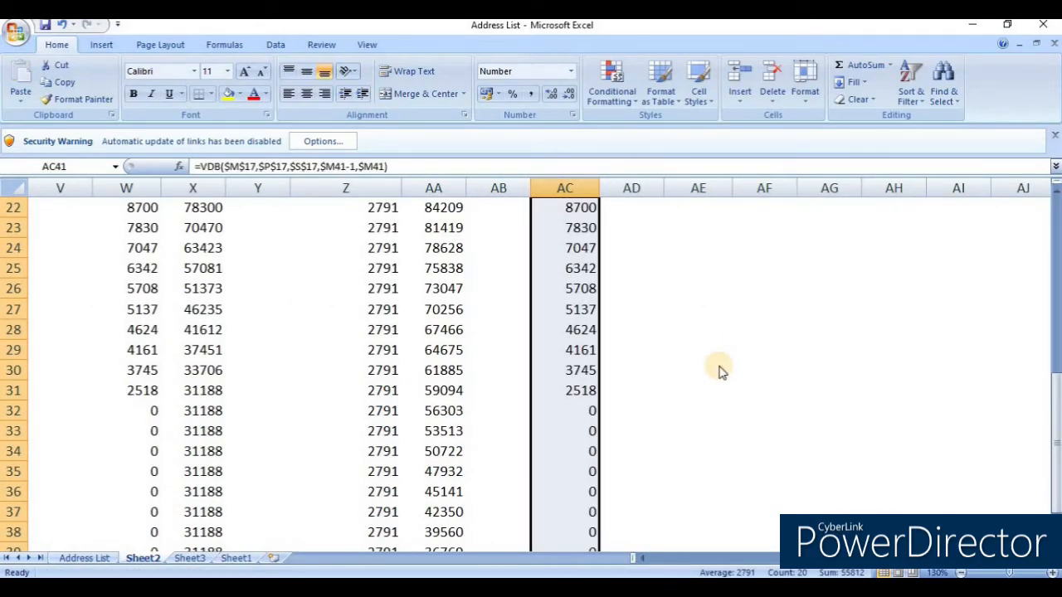
Step: Review the yearly VDB depreciation values in column AC, from the first year down and back to the heading
{"action": "key", "text": "ctrl+Up"}
{"action": "key", "text": "Up"}
{"action": "key", "text": "Up"}
{"action": "key", "text": "Down"}
{"action": "key", "text": "Down"}
{"action": "key", "text": "Down"}
{"action": "key", "text": "Down"}
{"action": "key", "text": "Down"}
{"action": "key", "text": "Down"}
{"action": "key", "text": "Down"}
{"action": "key", "text": "Down"}
{"action": "key", "text": "Down"}
{"action": "key", "text": "Down"}
{"action": "key", "text": "Down"}
{"action": "key", "text": "ctrl+Up"}
{"action": "key", "text": "ctrl+Up"}
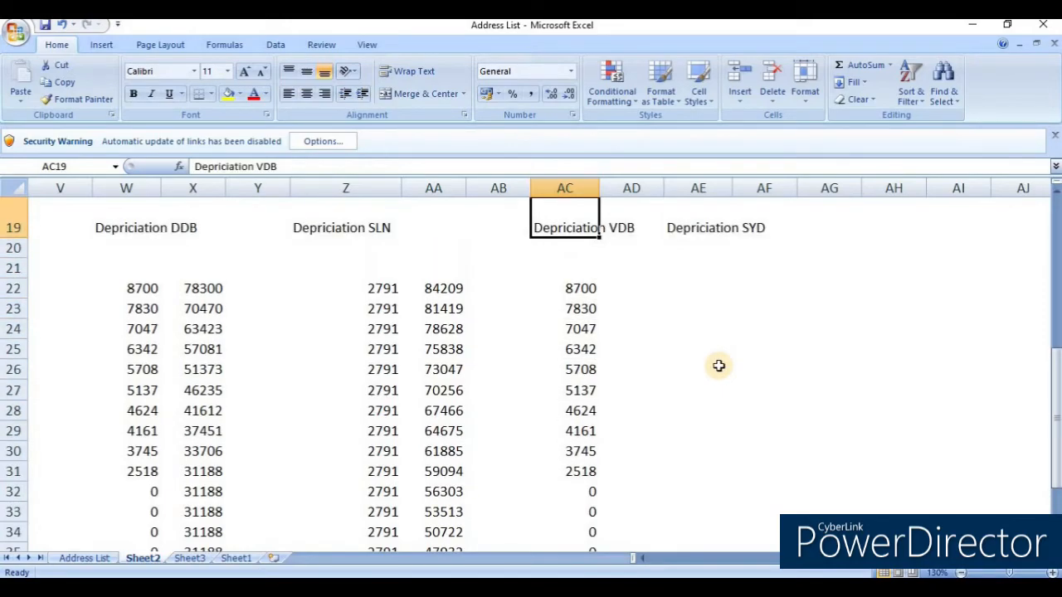
Step: Examine the DDB depreciation and remaining values in columns W and X down to row 31
{"action": "key", "text": "Right"}
{"action": "key", "text": "Left"}
{"action": "key", "text": "Left"}
{"action": "key", "text": "Left"}
{"action": "key", "text": "Left"}
{"action": "key", "text": "Left"}
{"action": "key", "text": "Left"}
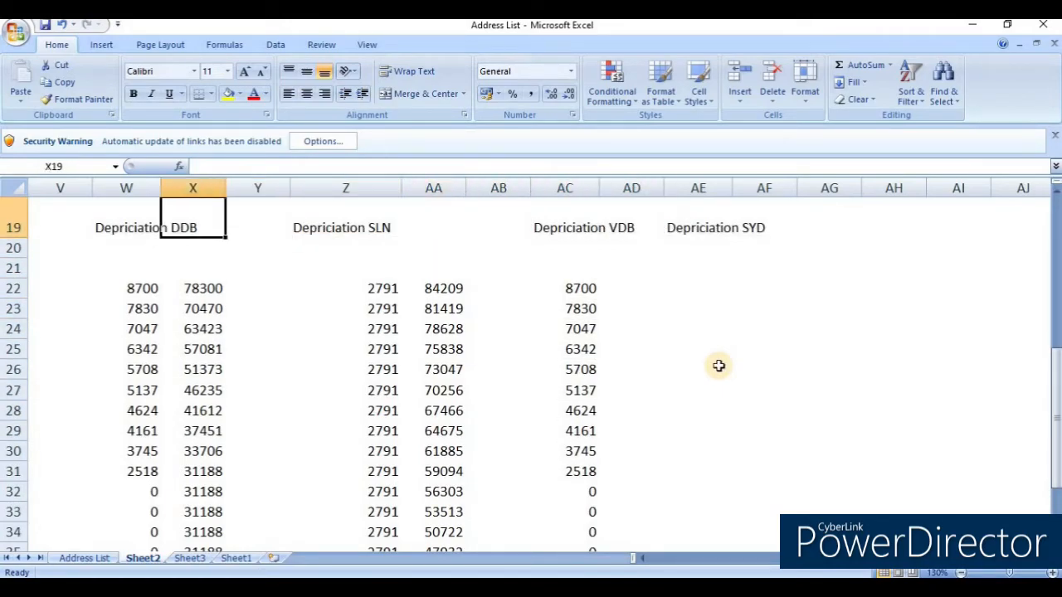
{"action": "key", "text": "Down"}
{"action": "key", "text": "Down"}
{"action": "key", "text": "Down"}
{"action": "key", "text": "Down"}
{"action": "key", "text": "Down"}
{"action": "key", "text": "Down"}
{"action": "key", "text": "Down"}
{"action": "key", "text": "Down"}
{"action": "key", "text": "Down"}
{"action": "key", "text": "Down"}
{"action": "key", "text": "Down"}
{"action": "key", "text": "Left"}
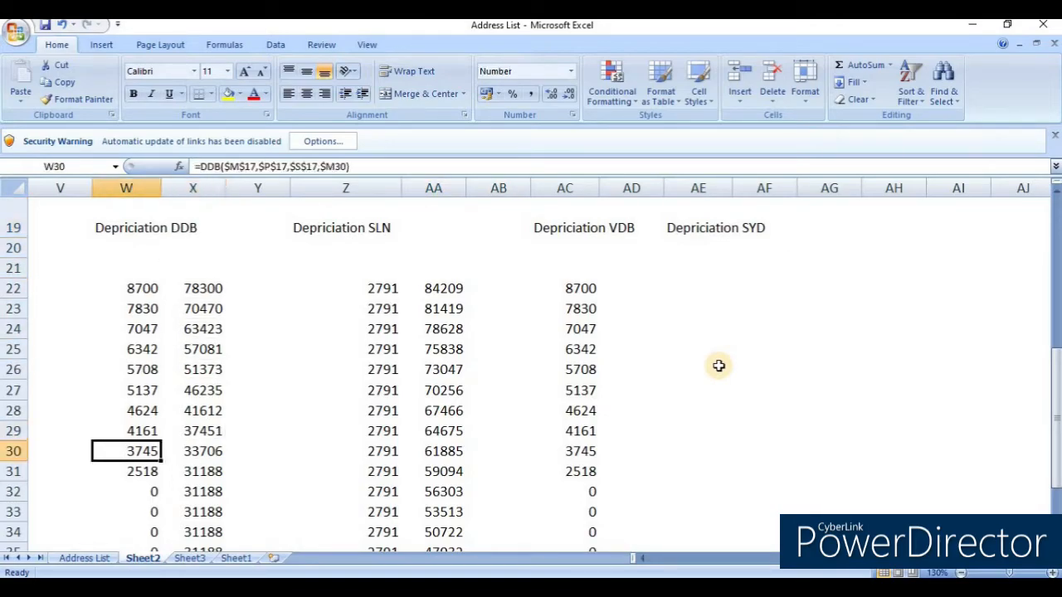
{"action": "key", "text": "Down"}
{"action": "key", "text": "Right"}
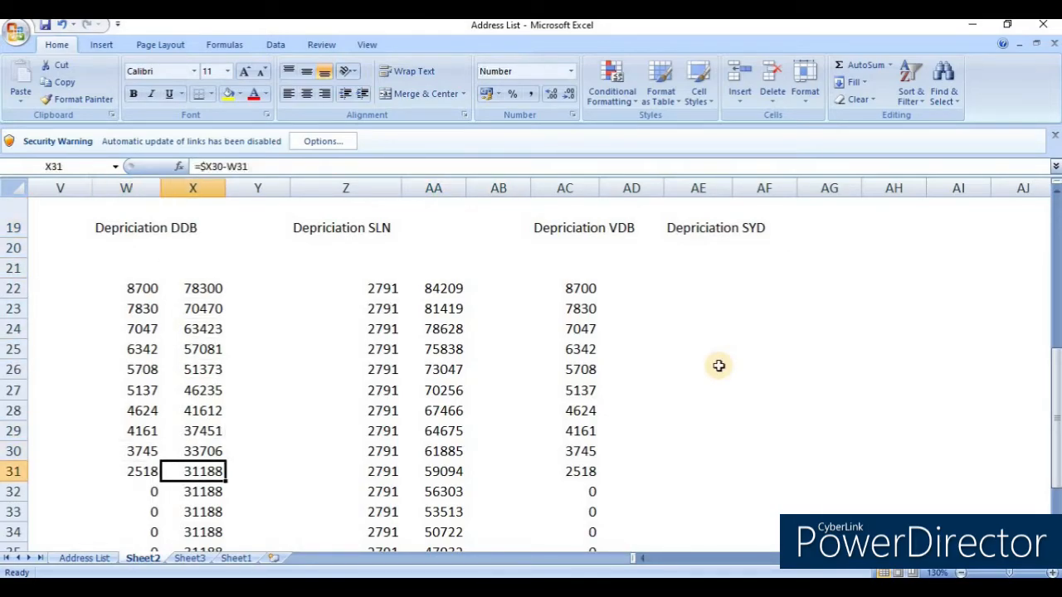
Step: Compare the row 31 VDB formula and value in column AC with the DDB ones in column W
{"action": "key", "text": "Right"}
{"action": "key", "text": "Right"}
{"action": "key", "text": "Right"}
{"action": "key", "text": "Right"}
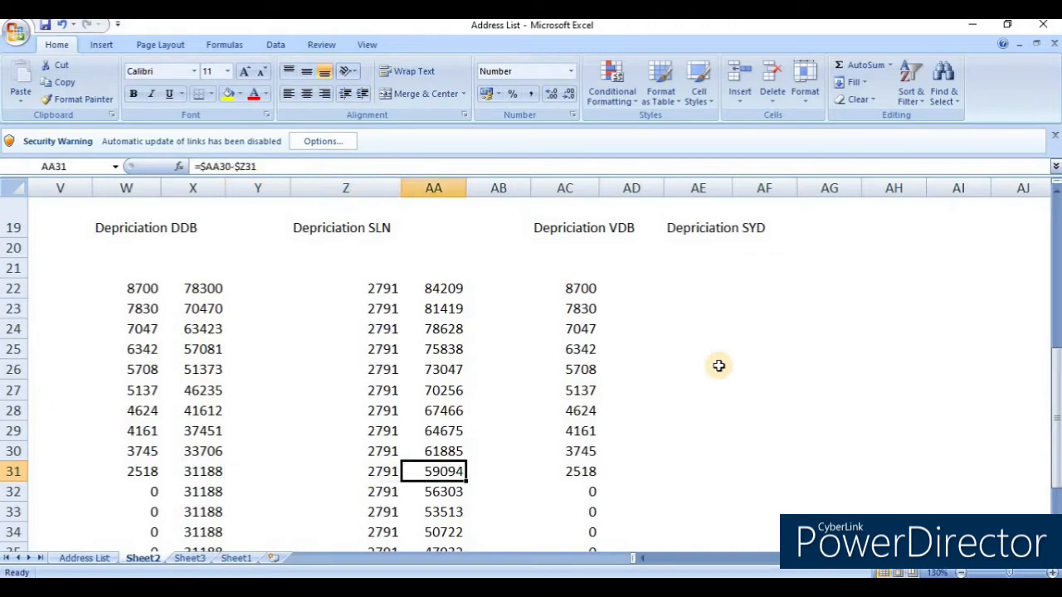
{"action": "key", "text": "Right"}
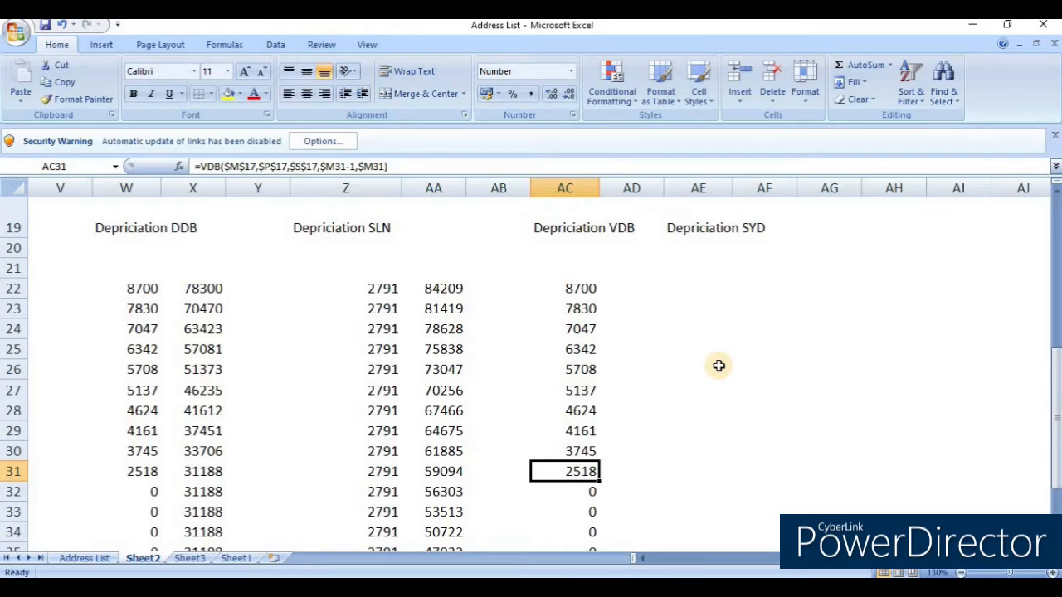
{"action": "key", "text": "Left"}
{"action": "key", "text": "Left"}
{"action": "key", "text": "Left"}
{"action": "key", "text": "Left"}
{"action": "key", "text": "Left"}
{"action": "key", "text": "Left"}
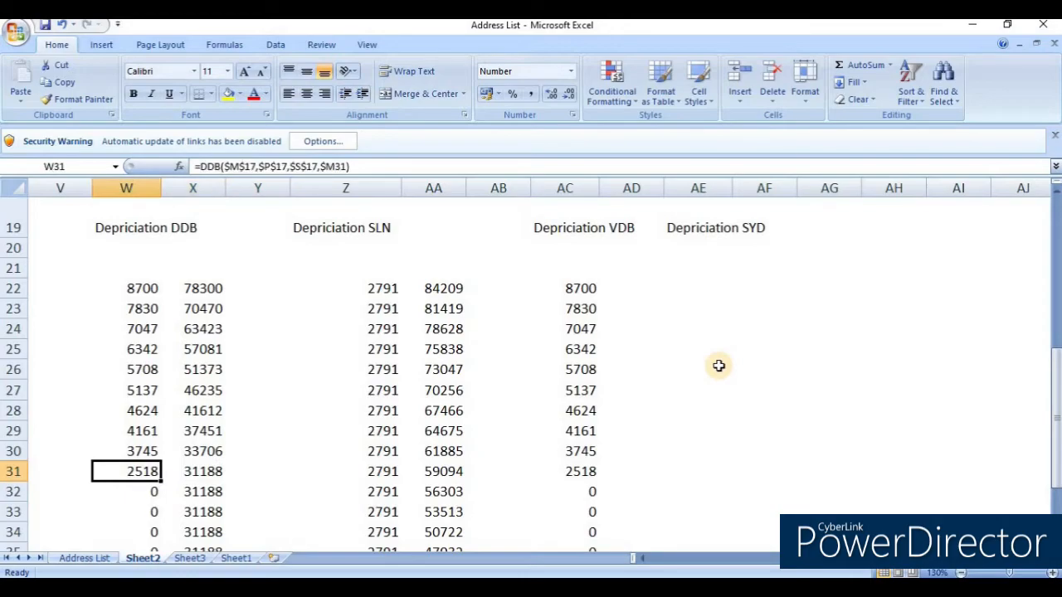
Step: Inspect the cost, salvage, life and period arguments of the DDB formula in W31
{"action": "key", "text": "F2"}
{"action": "key", "text": "Left"}
{"action": "key", "text": "Left"}
{"action": "key", "text": "Left"}
{"action": "key", "text": "Left"}
{"action": "key", "text": "Left"}
{"action": "key", "text": "Left"}
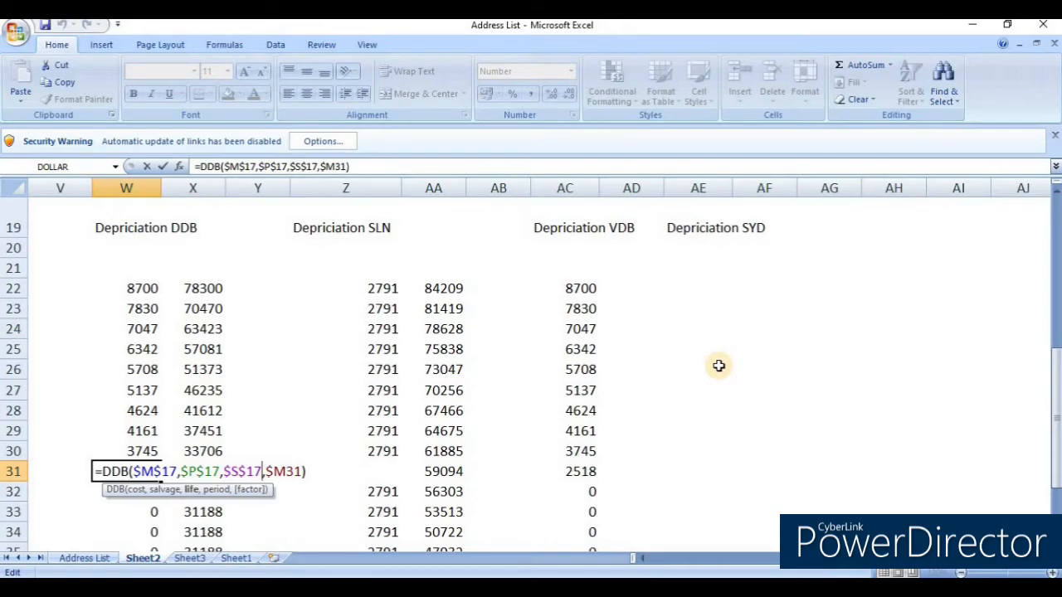
{"action": "key", "text": "Return"}
Step: Compare the remaining DDB value in X31 with the VDB formula in AC31
{"action": "key", "text": "Up"}
{"action": "key", "text": "Right"}
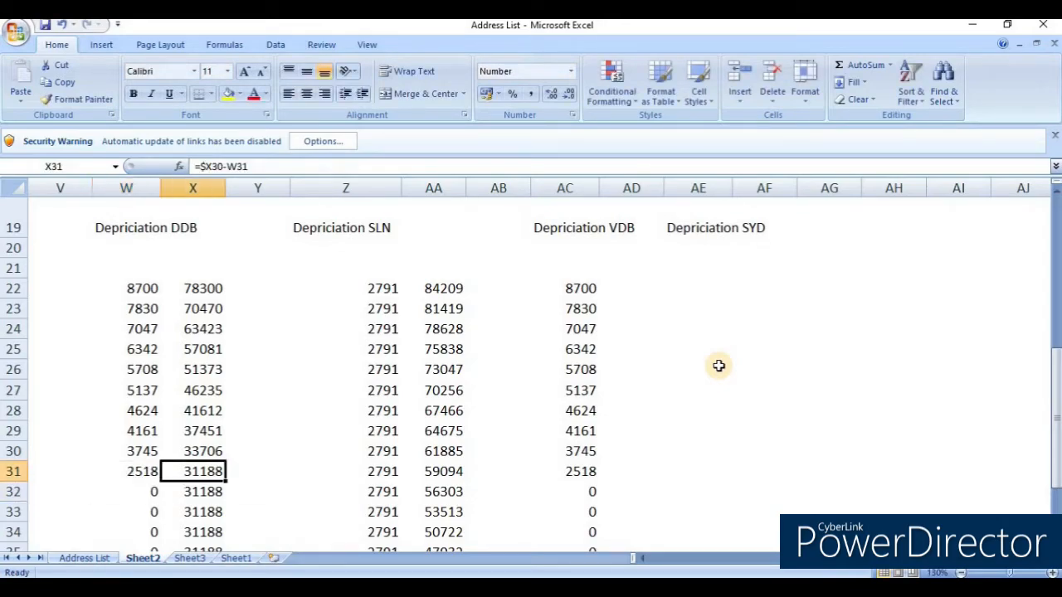
{"action": "key", "text": "Right"}
{"action": "key", "text": "Right"}
{"action": "key", "text": "Right"}
{"action": "key", "text": "Right"}
{"action": "key", "text": "Right"}
{"action": "key", "text": "Right"}
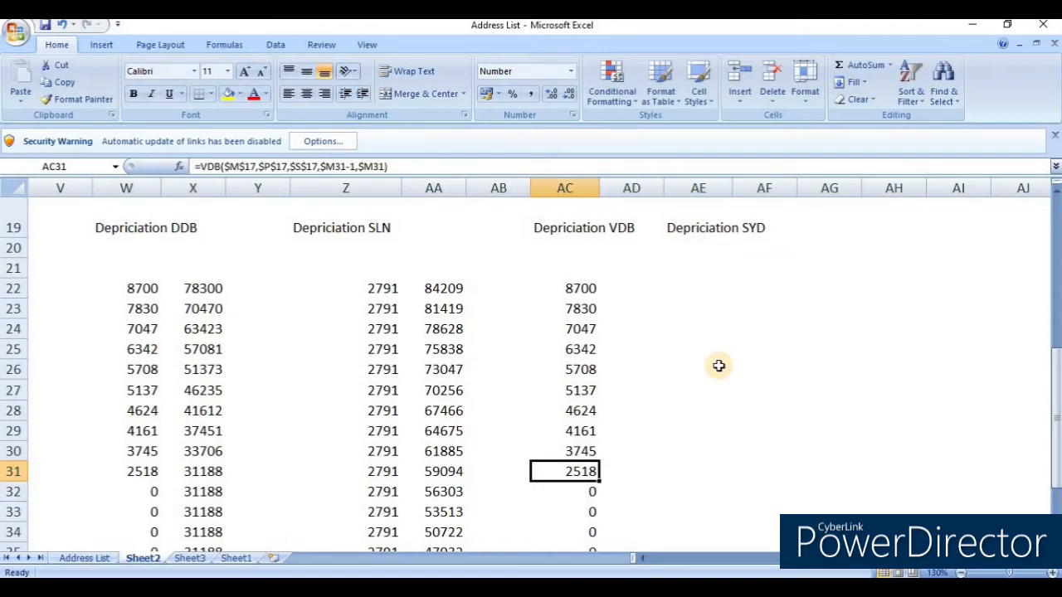
Step: Start an SYD formula in AE22, below the Depriciation SYD heading
{"action": "key", "text": "Left"}
{"action": "key", "text": "ctrl+Up"}
{"action": "key", "text": "Right"}
{"action": "key", "text": "Right"}
{"action": "key", "text": "Right"}
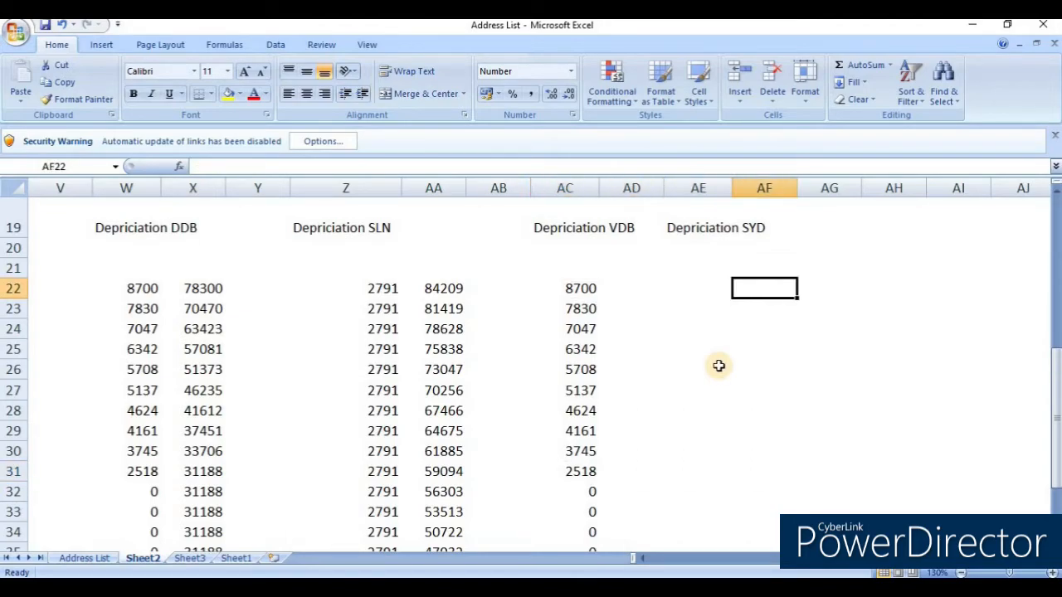
{"action": "key", "text": "Left"}
{"action": "key", "text": "Left"}
{"action": "key", "text": "Right"}
{"action": "key", "text": "Up"}
{"action": "key", "text": "Up"}
{"action": "key", "text": "Up"}
{"action": "key", "text": "Up"}
{"action": "key", "text": "Up"}
{"action": "key", "text": "Up"}
{"action": "key", "text": "Up"}
{"action": "key", "text": "Down"}
{"action": "key", "text": "Down"}
{"action": "key", "text": "Down"}
{"action": "key", "text": "Down"}
{"action": "key", "text": "Down"}
{"action": "key", "text": "Down"}
{"action": "key", "text": "Down"}
{"action": "key", "text": "Down"}
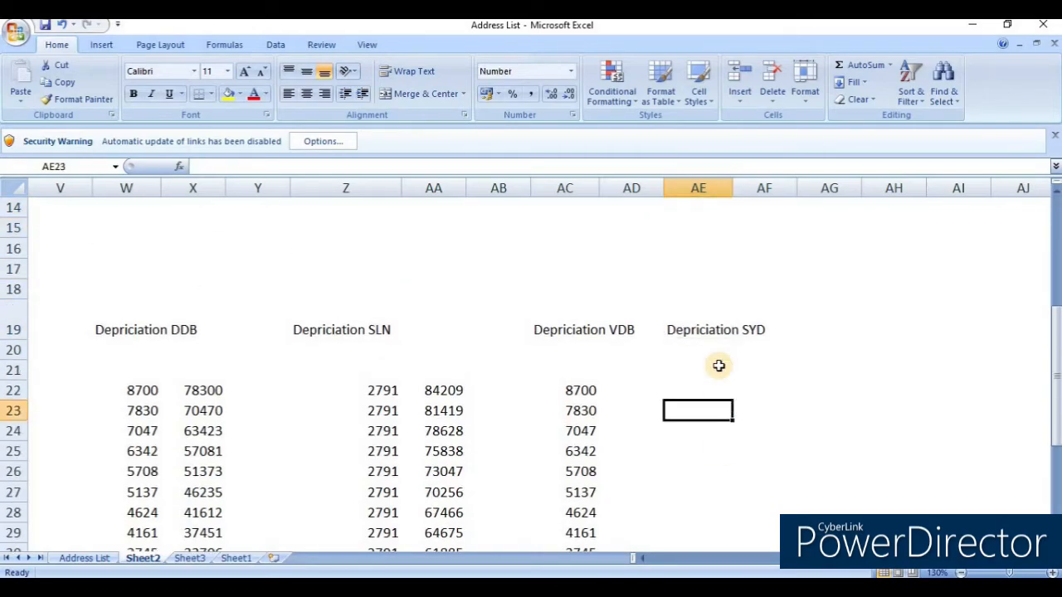
{"action": "key", "text": "Up"}
{"action": "key", "text": "Left"}
{"action": "key", "text": "Left"}
{"action": "key", "text": "Right"}
{"action": "key", "text": "Right"}
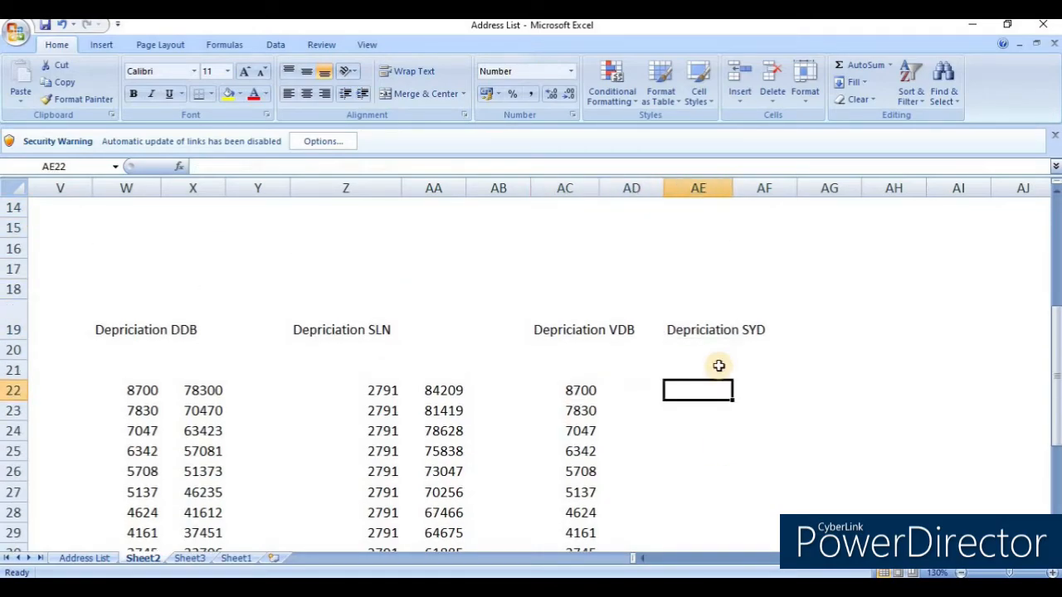
{"action": "type", "text": "=syd"}
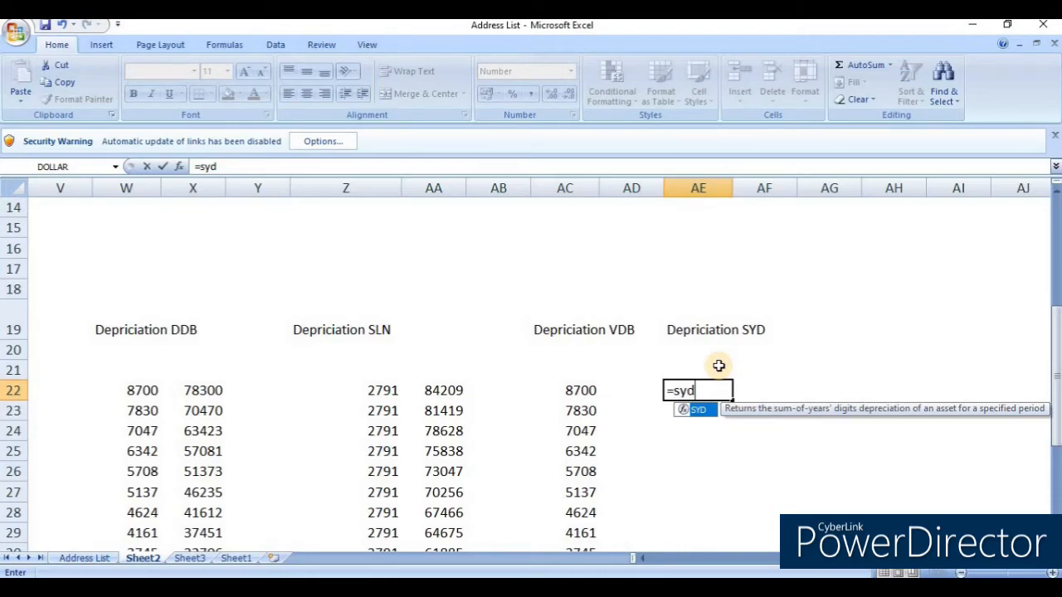
{"action": "key", "text": "Tab"}
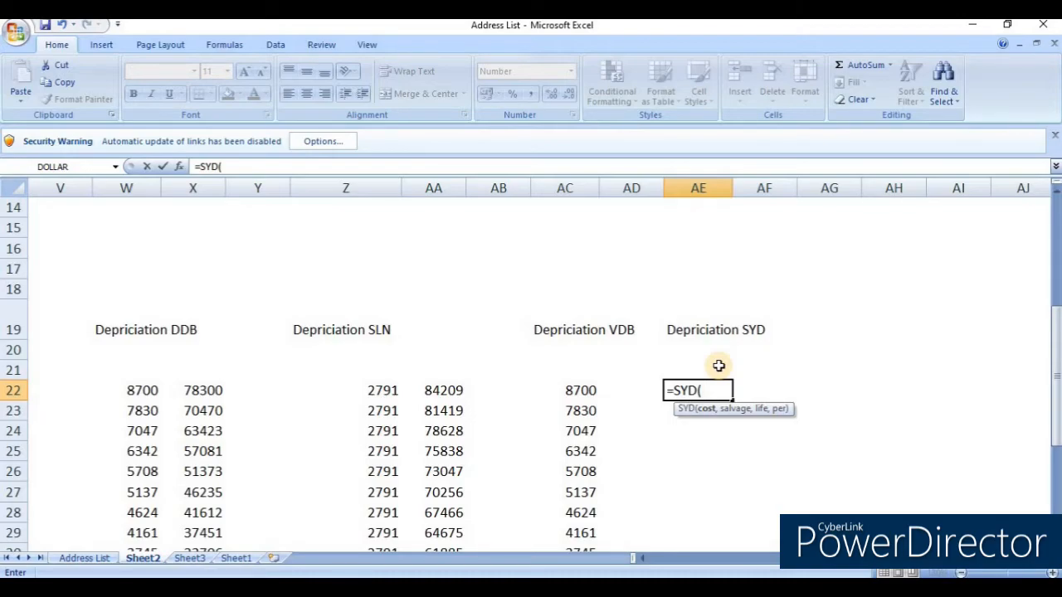
Step: Set the SYD formula's cost argument to the locked reference $M$17
{"action": "key", "text": "Left"}
{"action": "key", "text": "Left"}
{"action": "key", "text": "Left"}
{"action": "key", "text": "Left"}
{"action": "key", "text": "Left"}
{"action": "key", "text": "Left"}
{"action": "key", "text": "Left"}
{"action": "key", "text": "Left"}
{"action": "key", "text": "Left"}
{"action": "key", "text": "Left"}
{"action": "key", "text": "Left"}
{"action": "key", "text": "Left"}
{"action": "key", "text": "Left"}
{"action": "key", "text": "Left"}
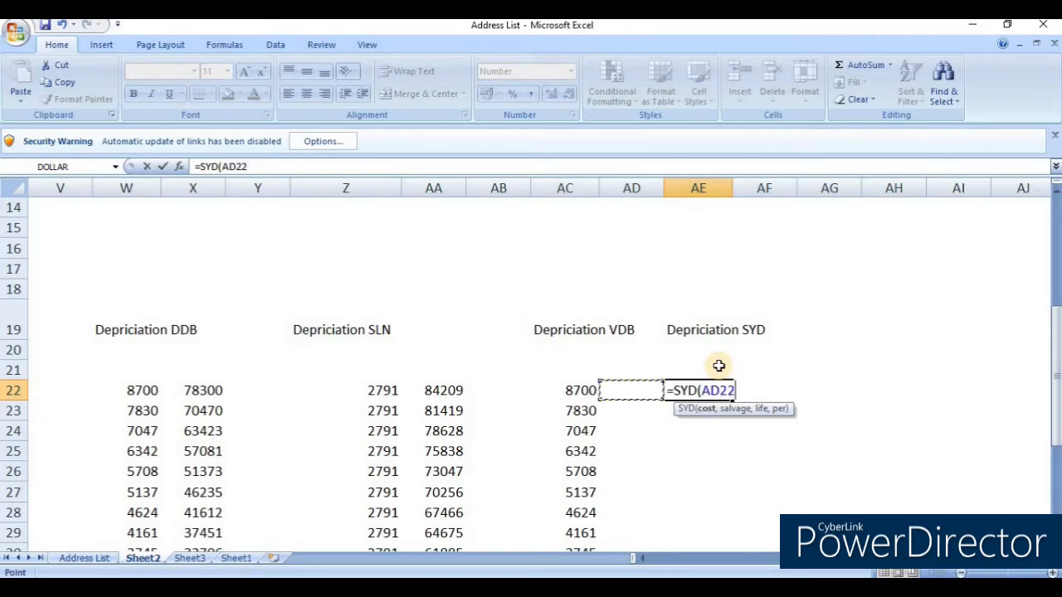
{"action": "key", "text": "Up"}
{"action": "key", "text": "Up"}
{"action": "key", "text": "Up"}
{"action": "key", "text": "Up"}
{"action": "key", "text": "Up"}
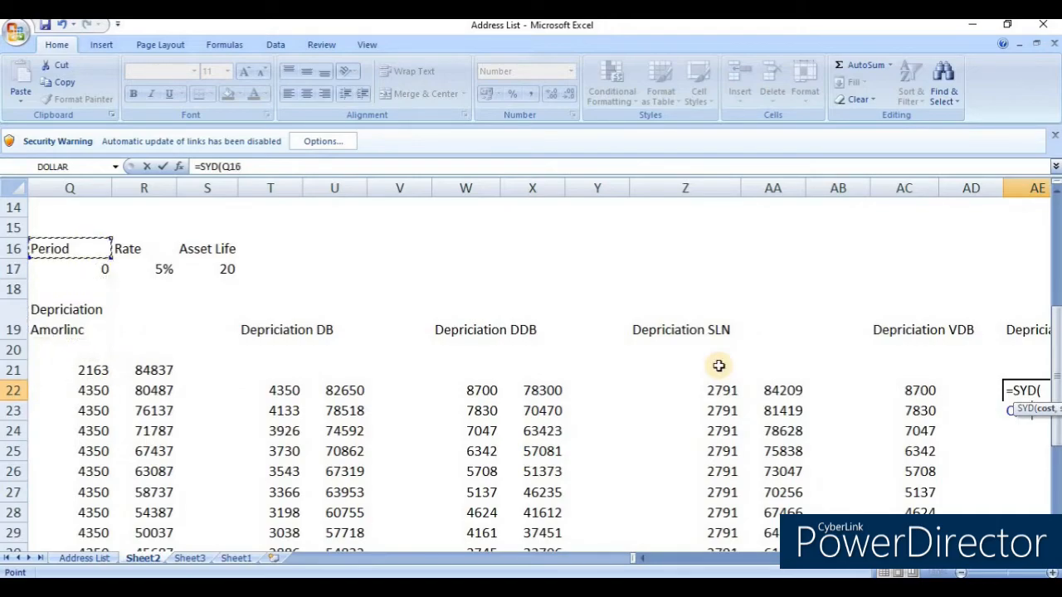
{"action": "key", "text": "Left"}
{"action": "key", "text": "Left"}
{"action": "key", "text": "Left"}
{"action": "key", "text": "Left"}
{"action": "key", "text": "Left"}
{"action": "key", "text": "Right"}
{"action": "key", "text": "F4"}
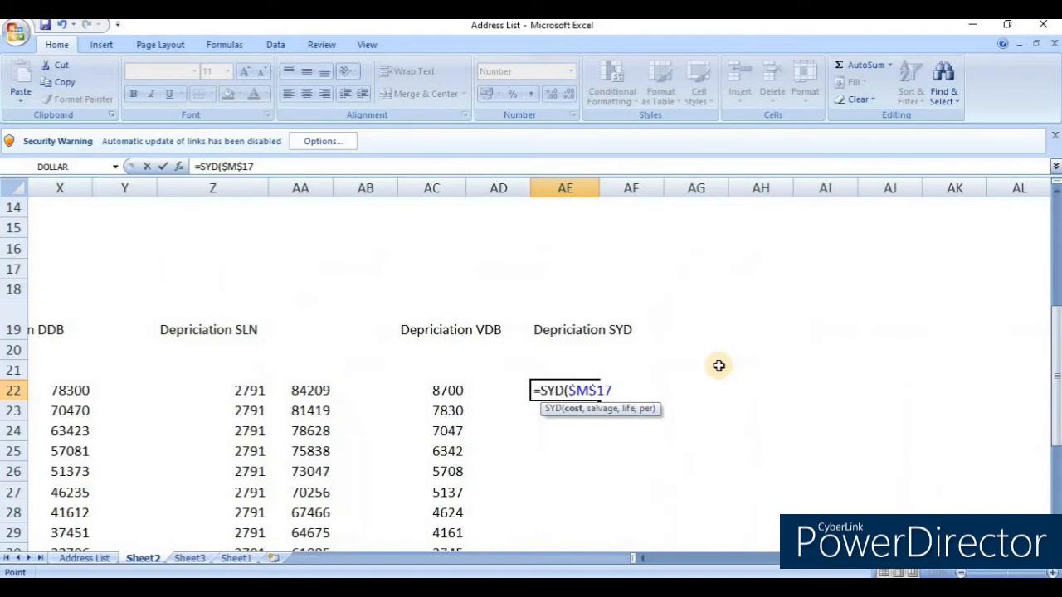
Step: Add the salvage value to the SYD formula as the locked reference $P$17
{"action": "type", "text": ","}
{"action": "key", "text": "Left"}
{"action": "key", "text": "Left"}
{"action": "key", "text": "Left"}
{"action": "key", "text": "Left"}
{"action": "key", "text": "Left"}
{"action": "key", "text": "Left"}
{"action": "key", "text": "Left"}
{"action": "key", "text": "Left"}
{"action": "key", "text": "Left"}
{"action": "key", "text": "Left"}
{"action": "key", "text": "Left"}
{"action": "key", "text": "Left"}
{"action": "key", "text": "Left"}
{"action": "key", "text": "Left"}
{"action": "key", "text": "Left"}
{"action": "key", "text": "Left"}
{"action": "key", "text": "Left"}
{"action": "key", "text": "Left"}
{"action": "key", "text": "Up"}
{"action": "key", "text": "Up"}
{"action": "key", "text": "Up"}
{"action": "key", "text": "Up"}
{"action": "key", "text": "Up"}
{"action": "key", "text": "Up"}
{"action": "key", "text": "Down"}
{"action": "key", "text": "Left"}
{"action": "key", "text": "Left"}
{"action": "key", "text": "Left"}
{"action": "key", "text": "Left"}
{"action": "key", "text": "Right"}
{"action": "key", "text": "Right"}
{"action": "key", "text": "Right"}
{"action": "key", "text": "Right"}
{"action": "key", "text": "Right"}
{"action": "key", "text": "Right"}
{"action": "key", "text": "Right"}
{"action": "key", "text": "Right"}
{"action": "key", "text": "Right"}
{"action": "key", "text": "Right"}
{"action": "key", "text": "Left"}
{"action": "key", "text": "Left"}
{"action": "key", "text": "Left"}
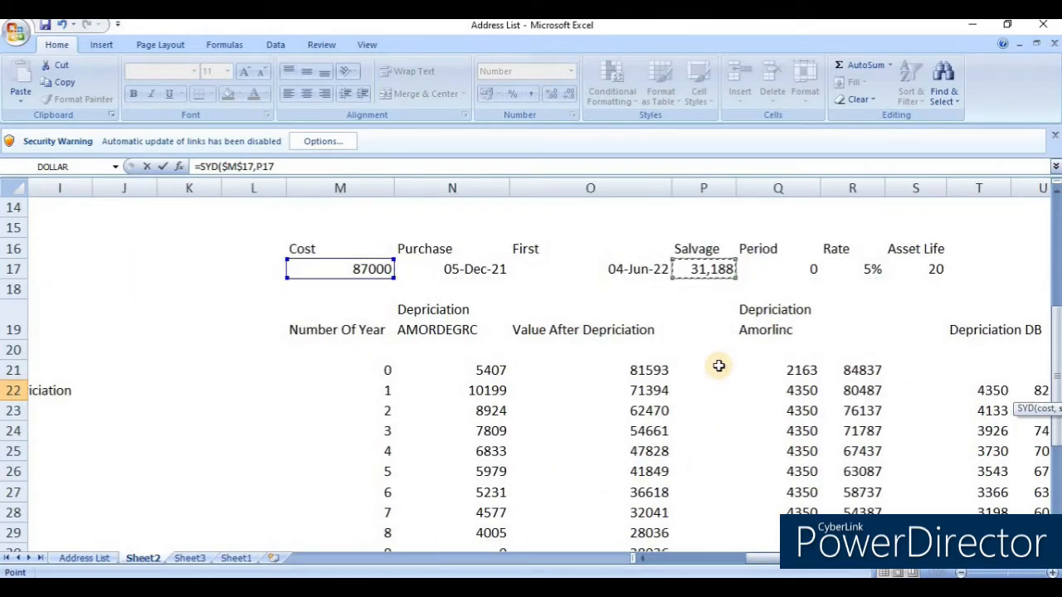
{"action": "key", "text": "F4"}
{"action": "key", "text": "F4"}
{"action": "key", "text": "F4"}
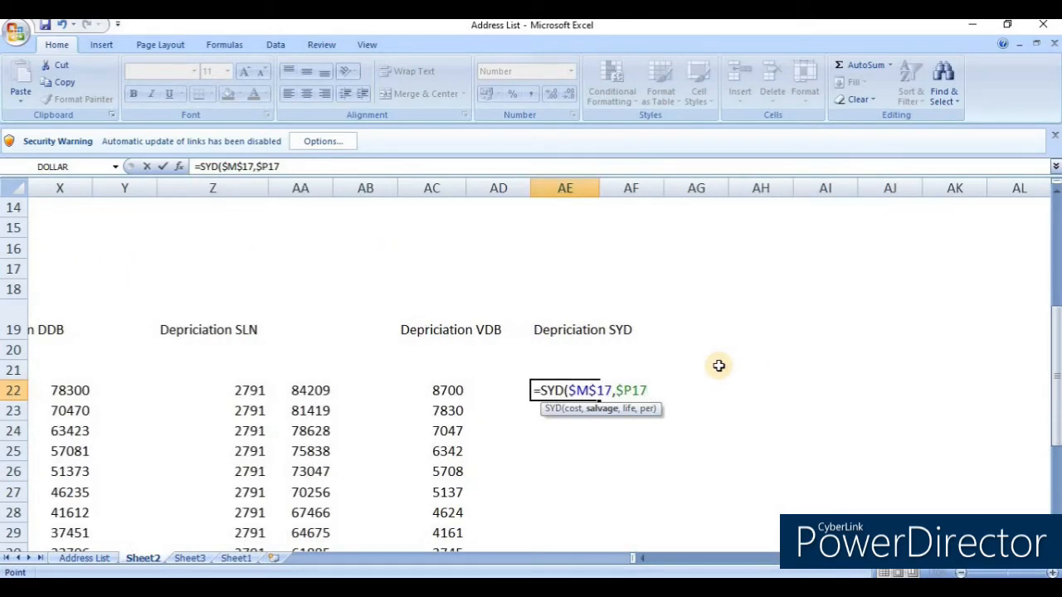
{"action": "key", "text": "F4"}
{"action": "key", "text": "F4"}
{"action": "type", "text": ","}
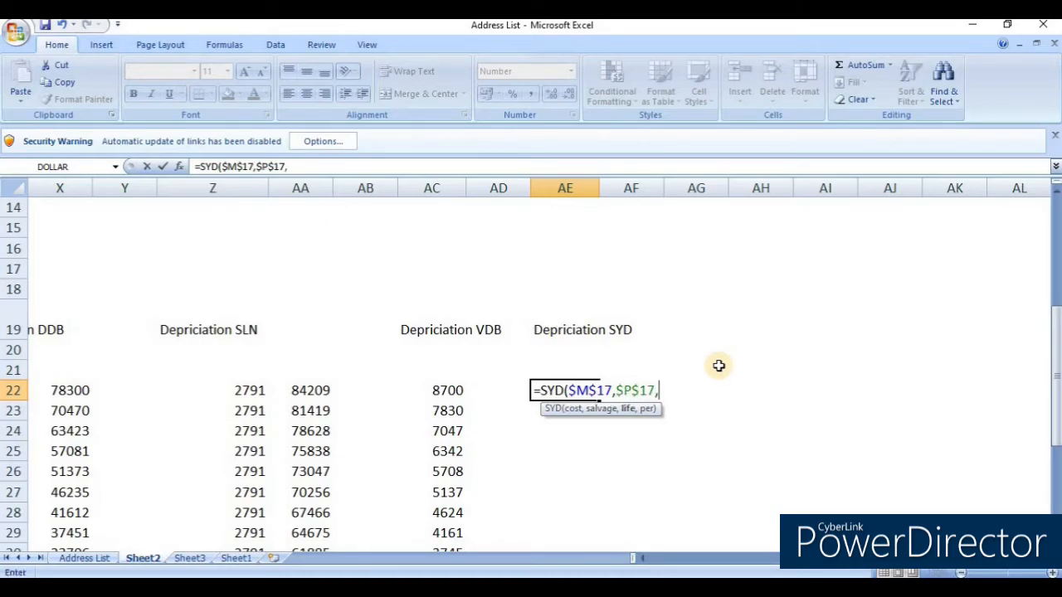
Step: Add the asset life to the SYD formula as the locked reference $S$17
{"action": "key", "text": "Left"}
{"action": "key", "text": "Left"}
{"action": "key", "text": "Up"}
{"action": "key", "text": "Up"}
{"action": "key", "text": "Up"}
{"action": "key", "text": "Left"}
{"action": "key", "text": "Left"}
{"action": "key", "text": "Left"}
{"action": "key", "text": "Left"}
{"action": "key", "text": "Left"}
{"action": "key", "text": "Left"}
{"action": "key", "text": "Up"}
{"action": "key", "text": "Up"}
{"action": "key", "text": "Up"}
{"action": "key", "text": "Left"}
{"action": "key", "text": "Left"}
{"action": "key", "text": "Left"}
{"action": "key", "text": "Left"}
{"action": "key", "text": "Left"}
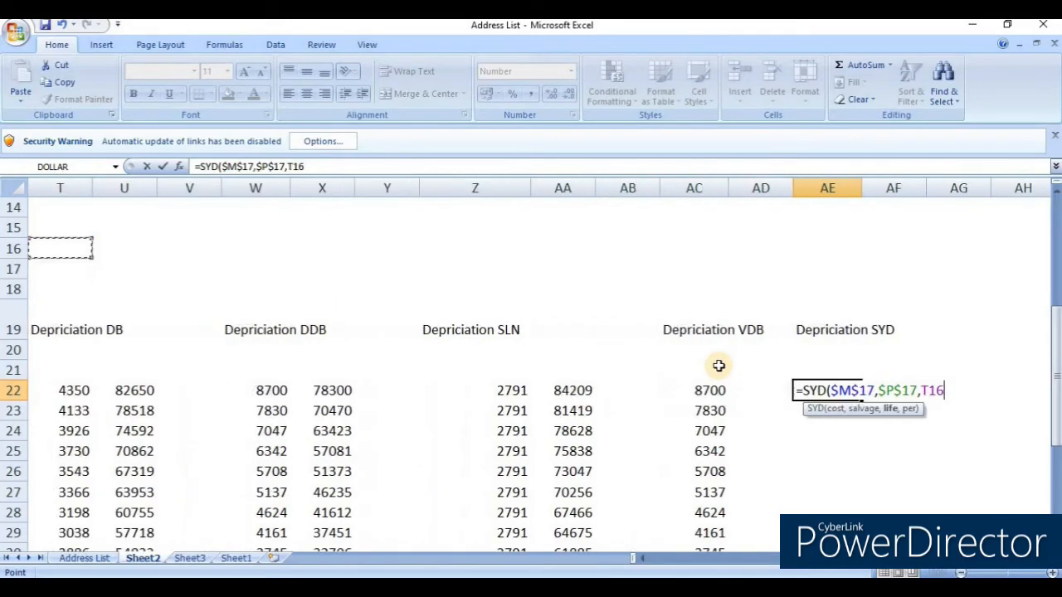
{"action": "key", "text": "Down"}
{"action": "key", "text": "Right"}
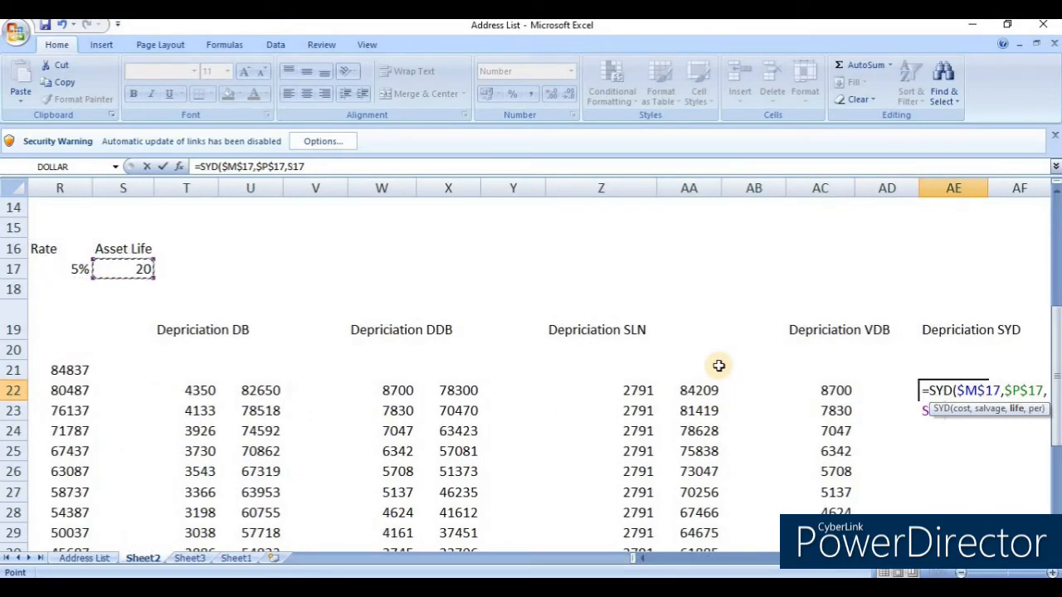
{"action": "key", "text": "F4"}
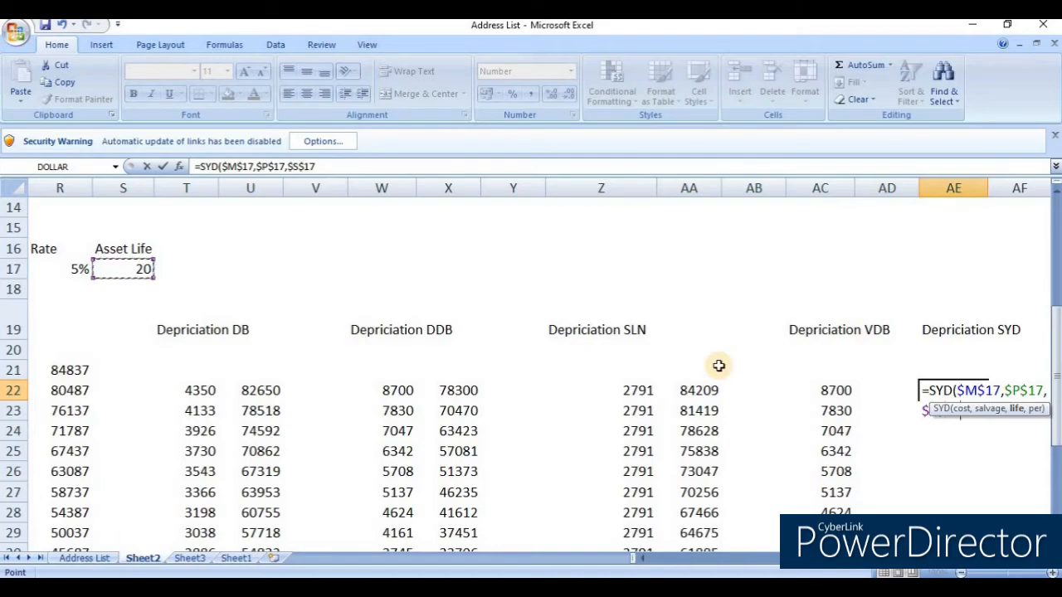
{"action": "type", "text": ","}
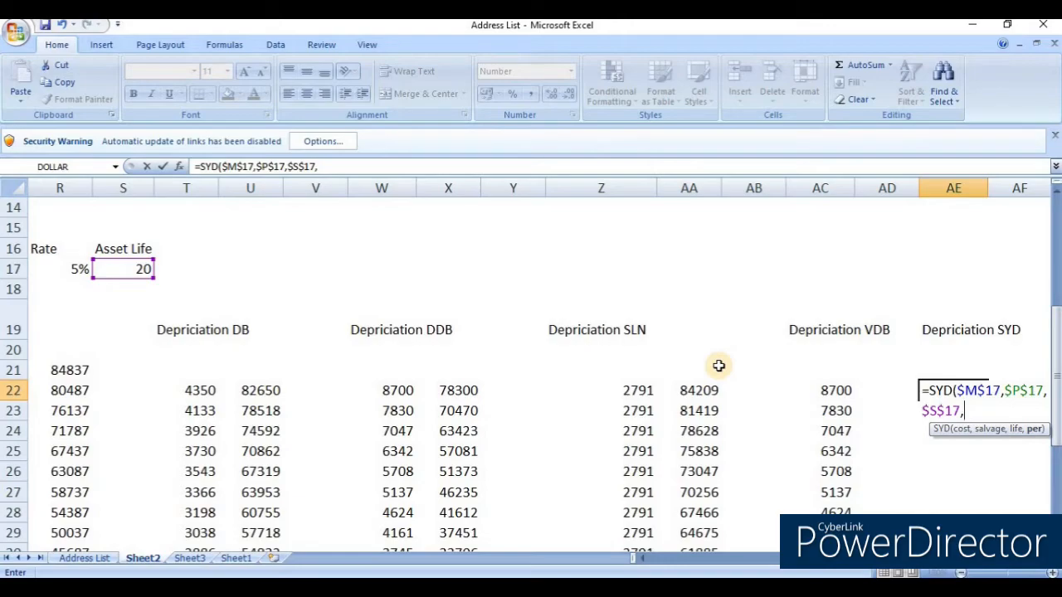
Step: Complete the SYD formula with the year number in M22 as the period argument, left as a relative reference
{"action": "key", "text": "Left"}
{"action": "key", "text": "Left"}
{"action": "key", "text": "Left"}
{"action": "key", "text": "Left"}
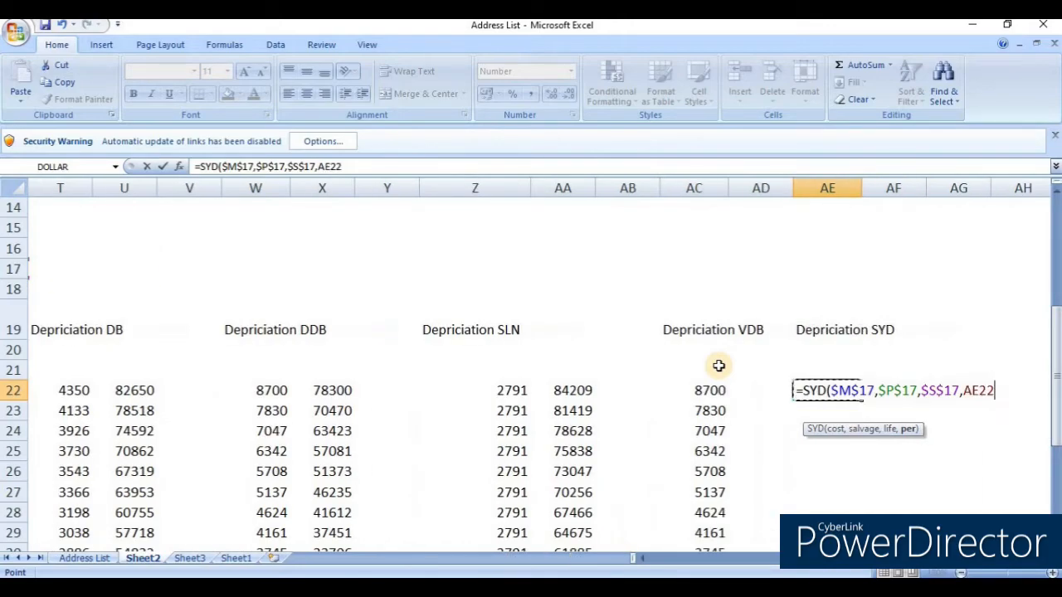
{"action": "key", "text": "Left"}
{"action": "key", "text": "Left"}
{"action": "key", "text": "Left"}
{"action": "key", "text": "Left"}
{"action": "key", "text": "Left"}
{"action": "key", "text": "Left"}
{"action": "key", "text": "Left"}
{"action": "key", "text": "Left"}
{"action": "key", "text": "Left"}
{"action": "key", "text": "Left"}
{"action": "key", "text": "Left"}
{"action": "key", "text": "Left"}
{"action": "key", "text": "Left"}
{"action": "key", "text": "Left"}
{"action": "key", "text": "Left"}
{"action": "key", "text": "Left"}
{"action": "key", "text": "Right"}
{"action": "key", "text": "Right"}
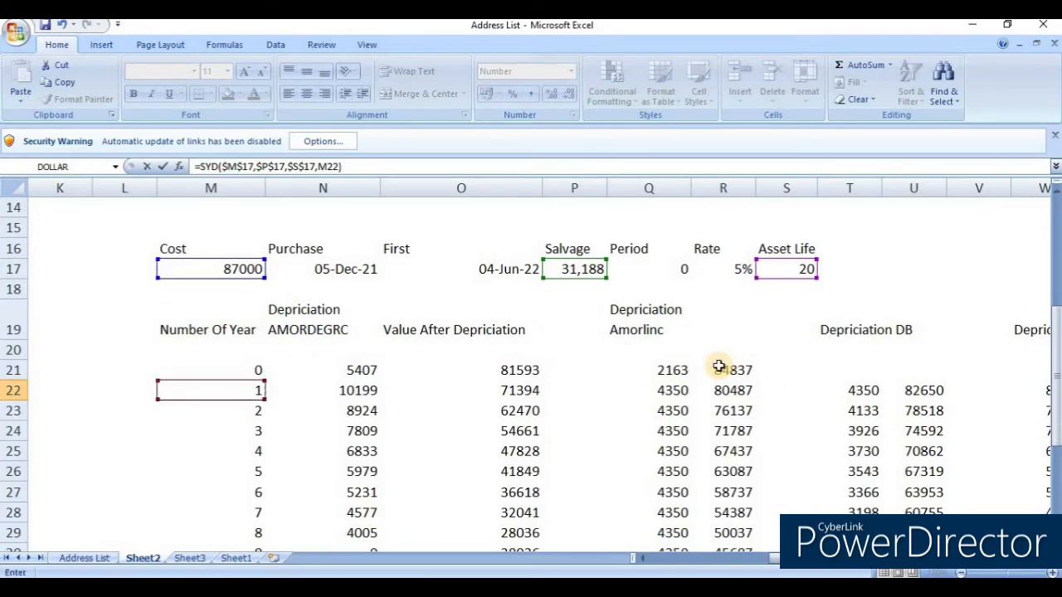
{"action": "key", "text": "Return"}
Step: Copy the SYD formula from AE22 down the Depriciation SYD column through AE41
{"action": "key", "text": "Up"}
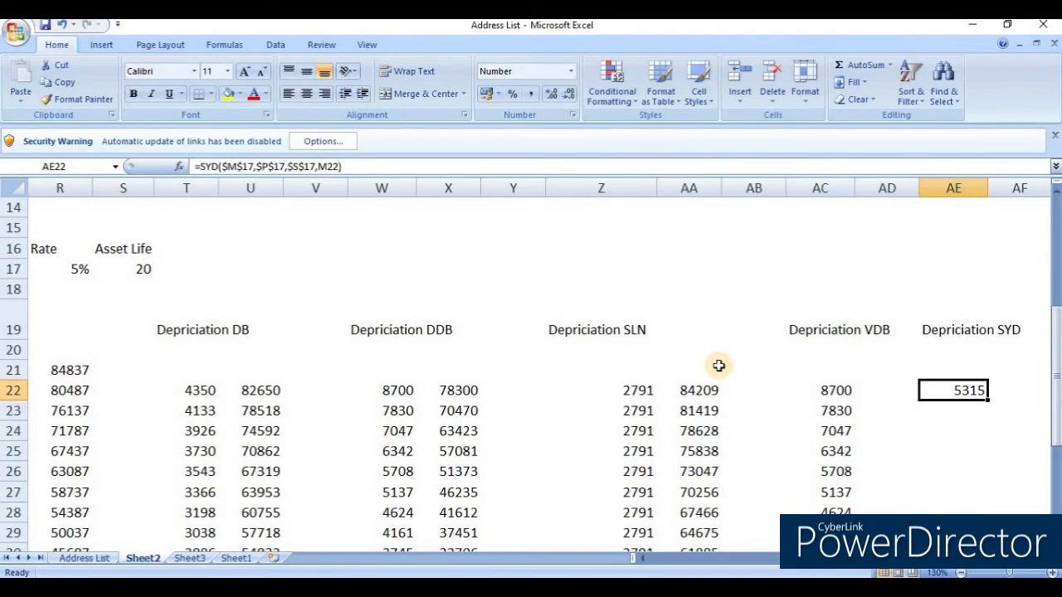
{"action": "key", "text": "ctrl+c"}
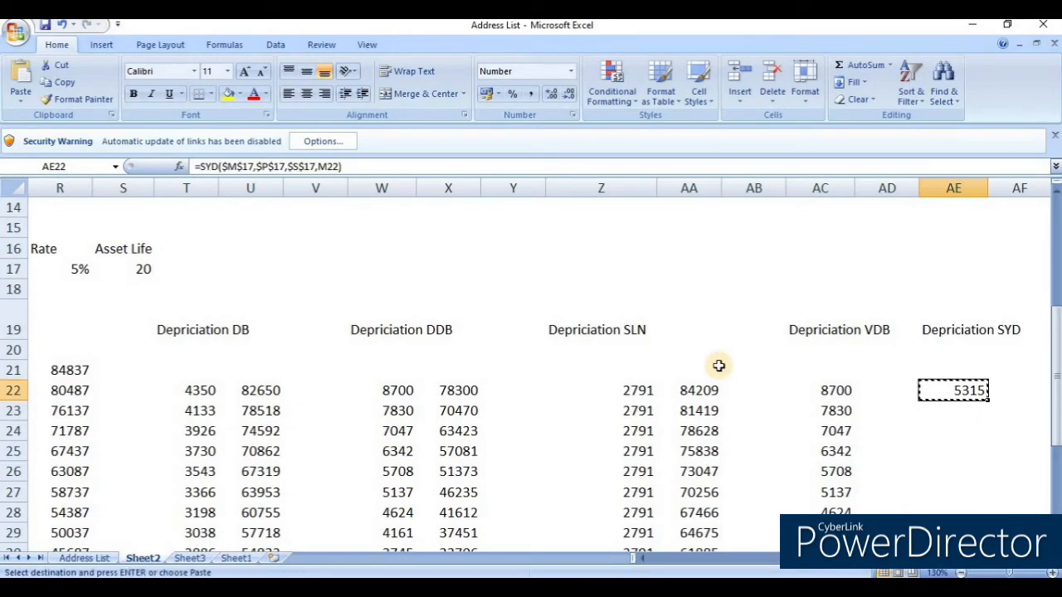
{"action": "key", "text": "Right"}
{"action": "key", "text": "Right"}
{"action": "key", "text": "Right"}
{"action": "key", "text": "Left"}
{"action": "key", "text": "Left"}
{"action": "key", "text": "Left"}
{"action": "key", "text": "Left"}
{"action": "key", "text": "Left"}
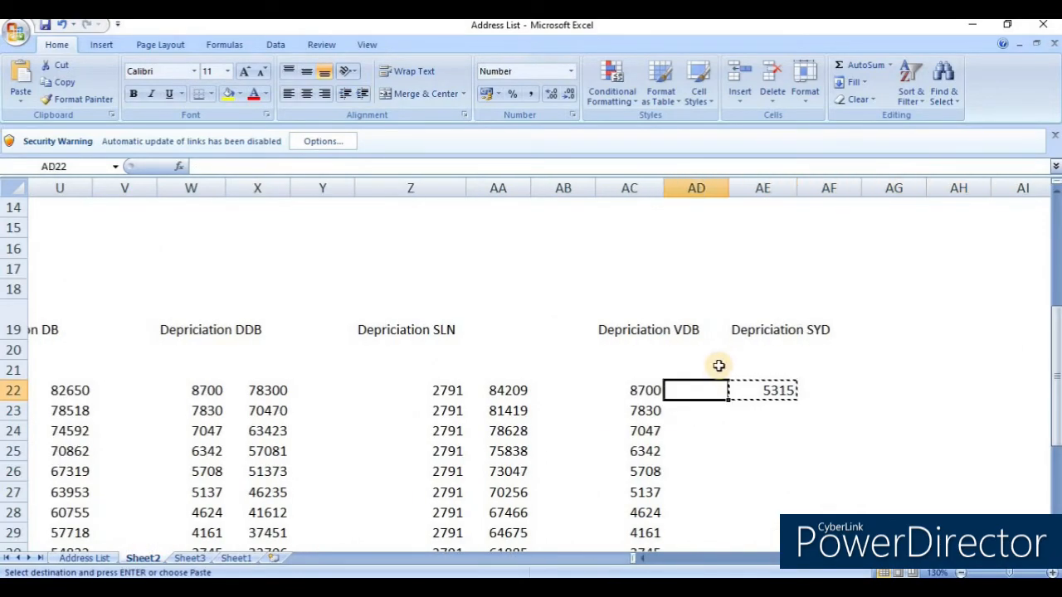
{"action": "key", "text": "ctrl+Down"}
{"action": "key", "text": "Right"}
{"action": "key", "text": "Right"}
{"action": "key", "text": "ctrl+shift+Up"}
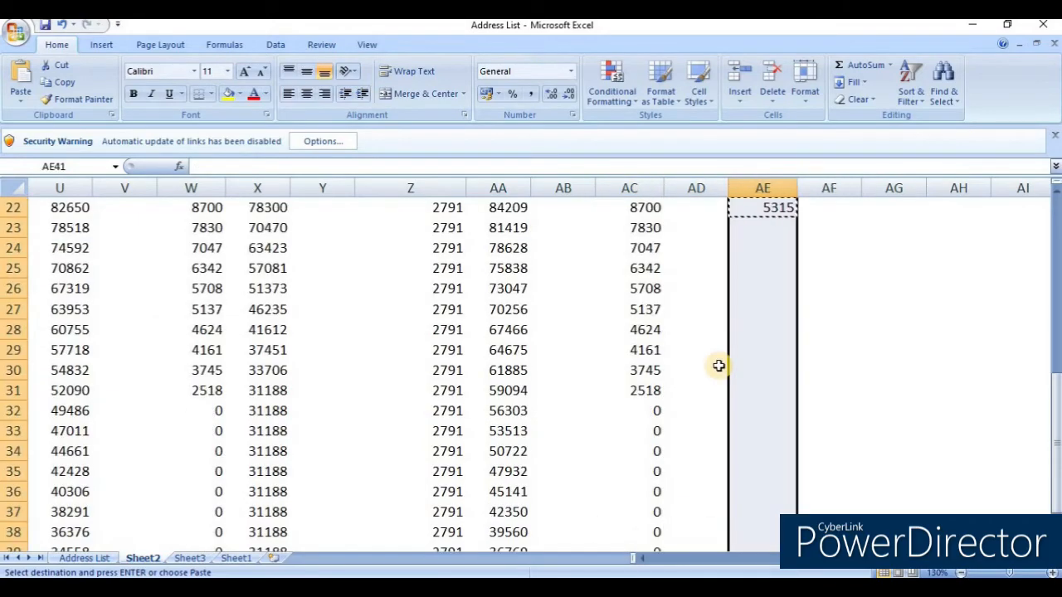
{"action": "key", "text": "Return"}
Step: Look through the SYD depreciation amounts in column AE from row 22 to row 41
{"action": "key", "text": "ctrl+Down"}
{"action": "key", "text": "ctrl+Up"}
{"action": "key", "text": "Up"}
{"action": "key", "text": "ctrl+Down"}
{"action": "key", "text": "ctrl+Down"}
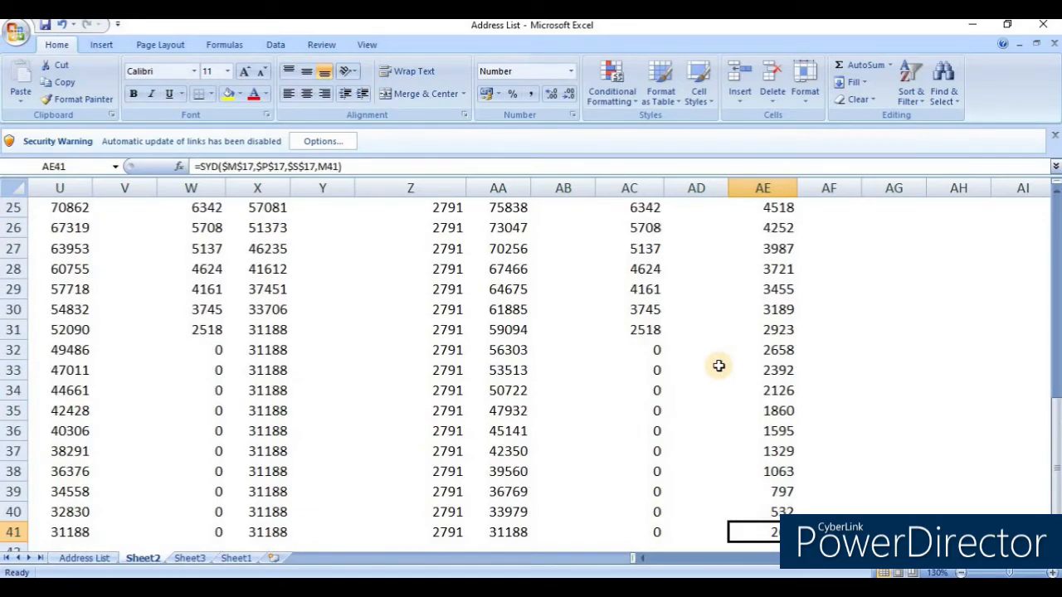
{"action": "key", "text": "ctrl+Up"}
{"action": "key", "text": "ctrl+Up"}
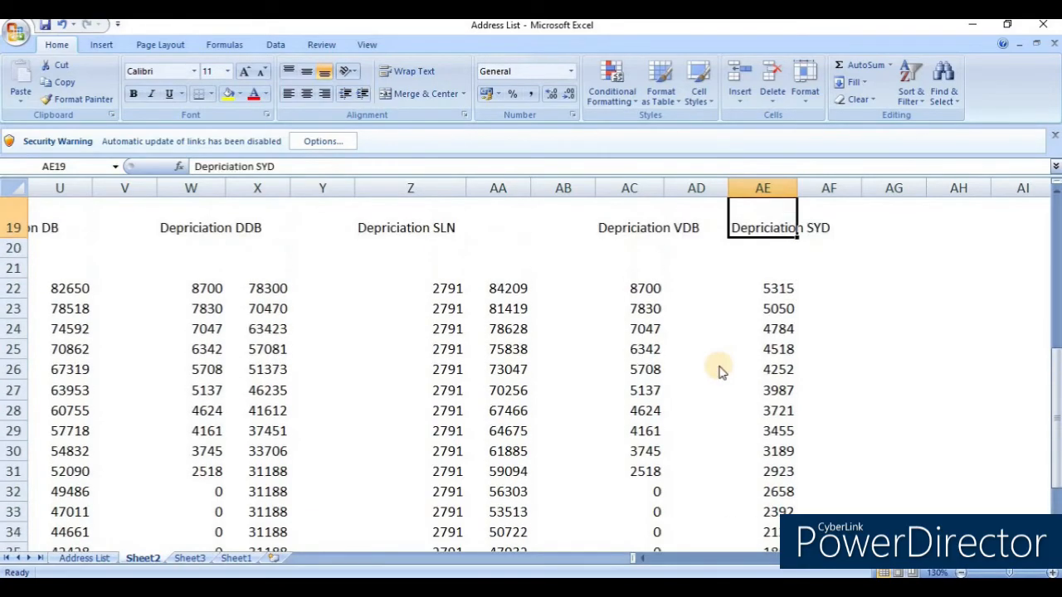
Step: Calculate the first value after VDB depreciation in AD22 with the formula =87000-AC22
{"action": "key", "text": "Up"}
{"action": "key", "text": "Down"}
{"action": "key", "text": "Down"}
{"action": "key", "text": "Down"}
{"action": "key", "text": "Down"}
{"action": "key", "text": "Left"}
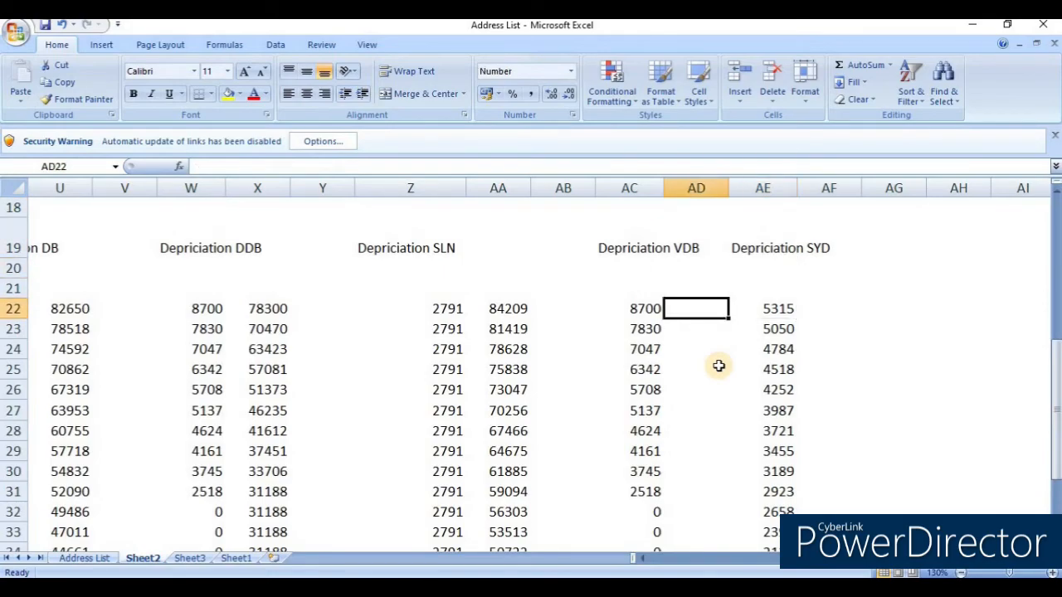
{"action": "type", "text": "="}
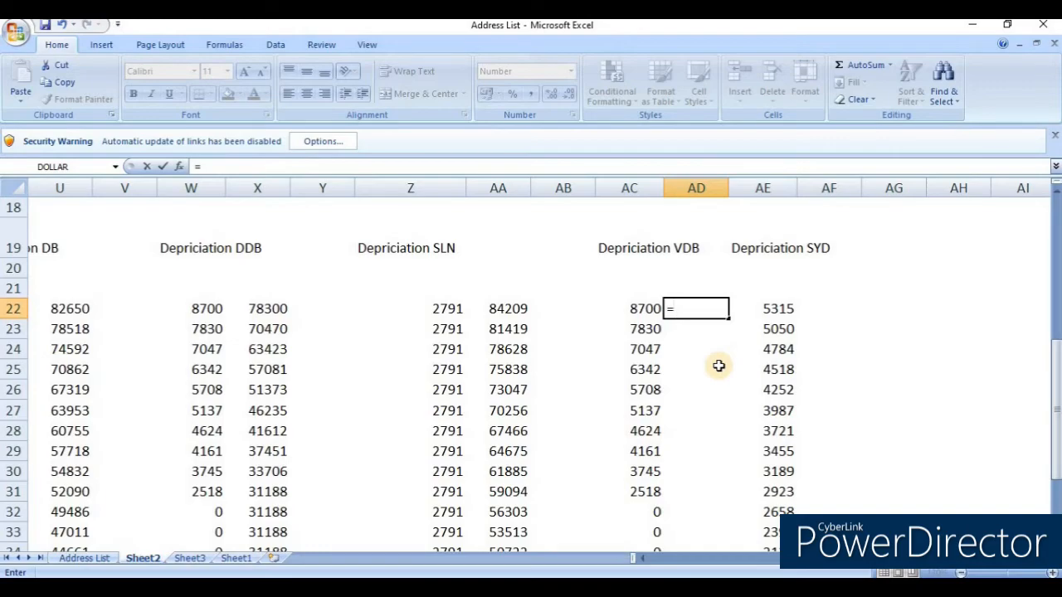
{"action": "type", "text": "87000-"}
{"action": "key", "text": "Down"}
{"action": "key", "text": "Up"}
{"action": "key", "text": "Left"}
{"action": "key", "text": "Return"}
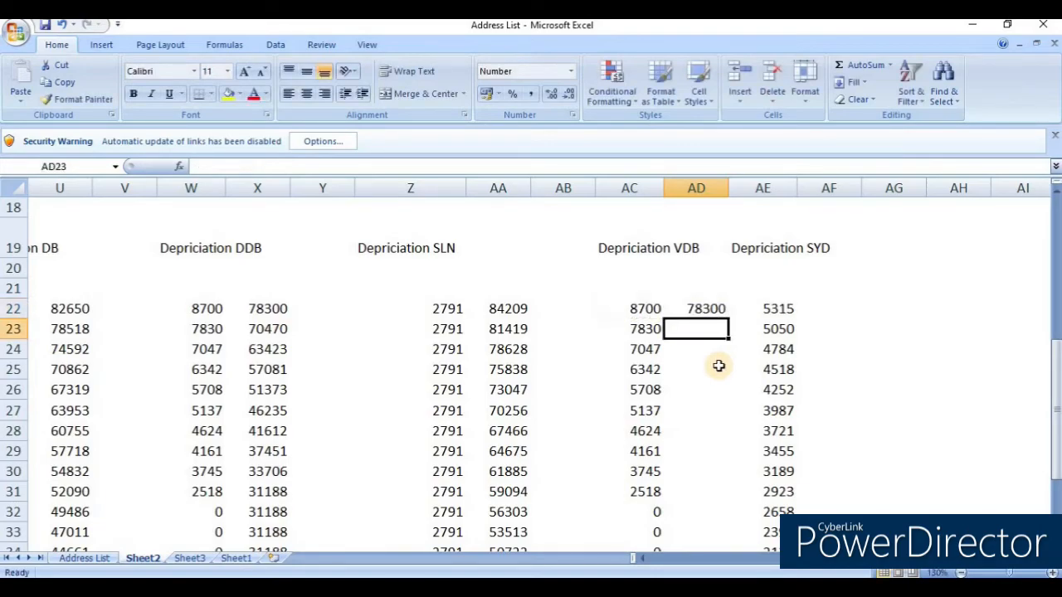
Step: Enter the second-year VDB remaining value formula =$AD22-$AC23 in AD23
{"action": "type", "text": "="}
{"action": "key", "text": "Up"}
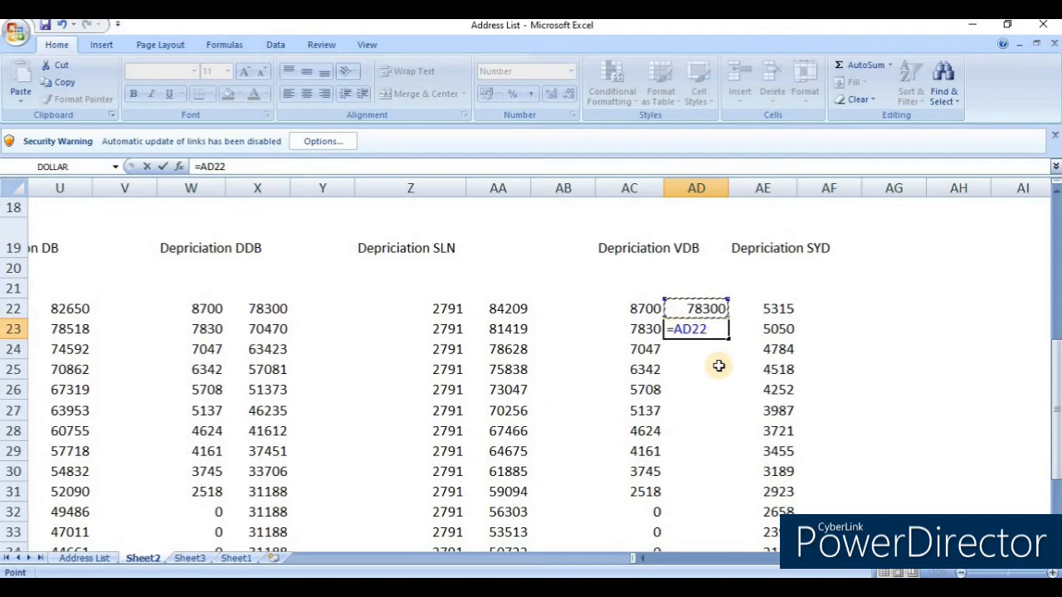
{"action": "key", "text": "F4"}
{"action": "key", "text": "F4"}
{"action": "key", "text": "F4"}
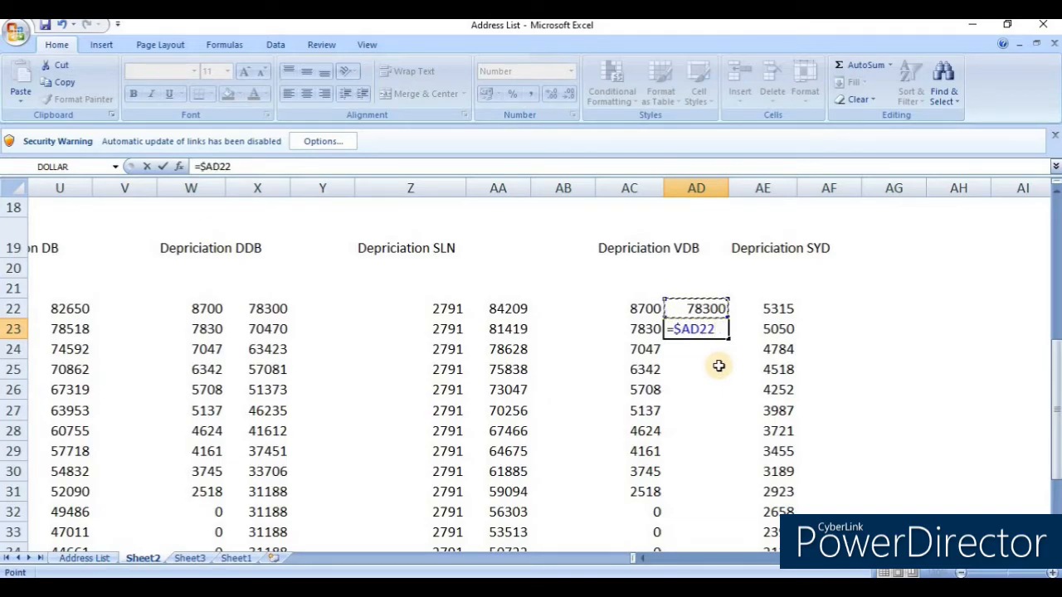
{"action": "type", "text": "-"}
{"action": "key", "text": "Left"}
{"action": "key", "text": "F4"}
{"action": "key", "text": "F4"}
{"action": "key", "text": "F4"}
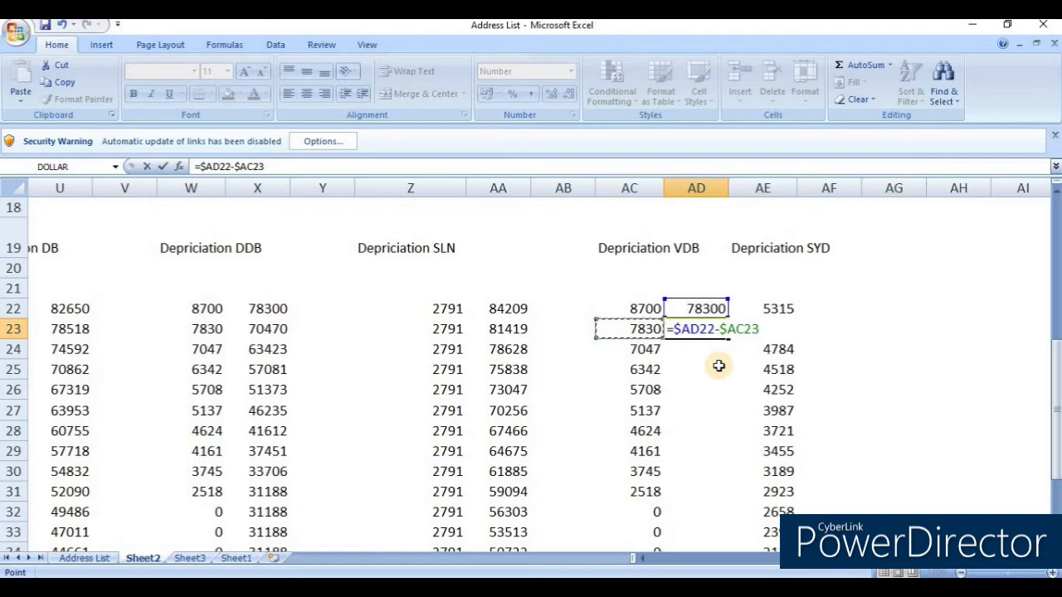
{"action": "key", "text": "Return"}
Step: Copy the VDB remaining value formula from AD23 down the column through AD41
{"action": "key", "text": "Up"}
{"action": "key", "text": "ctrl+c"}
{"action": "key", "text": "Down"}
{"action": "key", "text": "Down"}
{"action": "key", "text": "Down"}
{"action": "key", "text": "Down"}
{"action": "key", "text": "Down"}
{"action": "key", "text": "Down"}
{"action": "key", "text": "Down"}
{"action": "key", "text": "Down"}
{"action": "key", "text": "Down"}
{"action": "key", "text": "Down"}
{"action": "key", "text": "Down"}
{"action": "key", "text": "Down"}
{"action": "key", "text": "Down"}
{"action": "key", "text": "Down"}
{"action": "key", "text": "Down"}
{"action": "key", "text": "Down"}
{"action": "key", "text": "Down"}
{"action": "key", "text": "Down"}
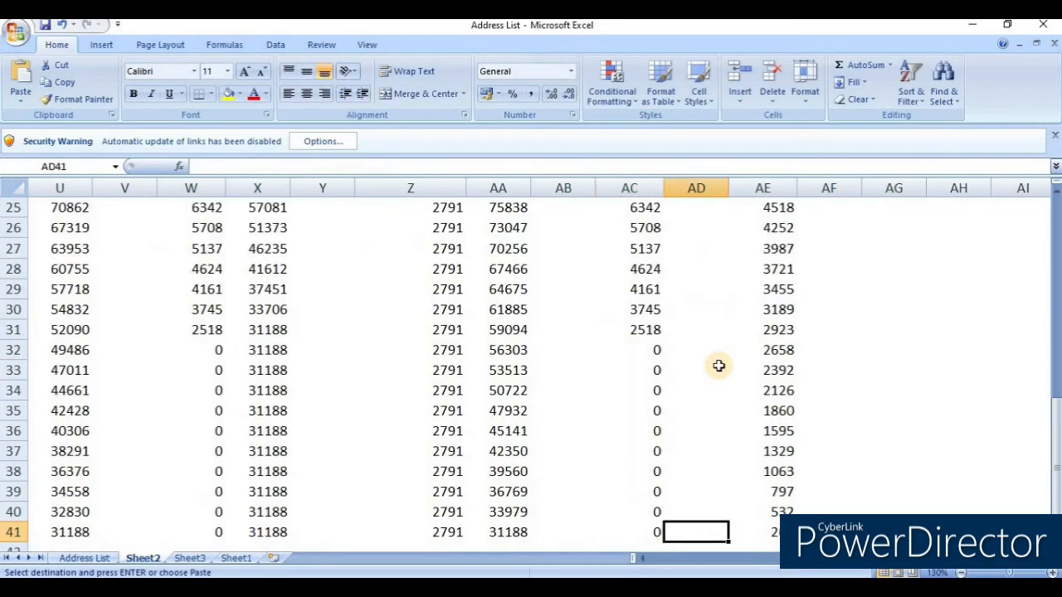
{"action": "key", "text": "ctrl+shift+Up"}
{"action": "key", "text": "Return"}
Step: Review the VDB remaining values in column AD between row 22 and row 41
{"action": "key", "text": "ctrl+Down"}
{"action": "key", "text": "ctrl+Up"}
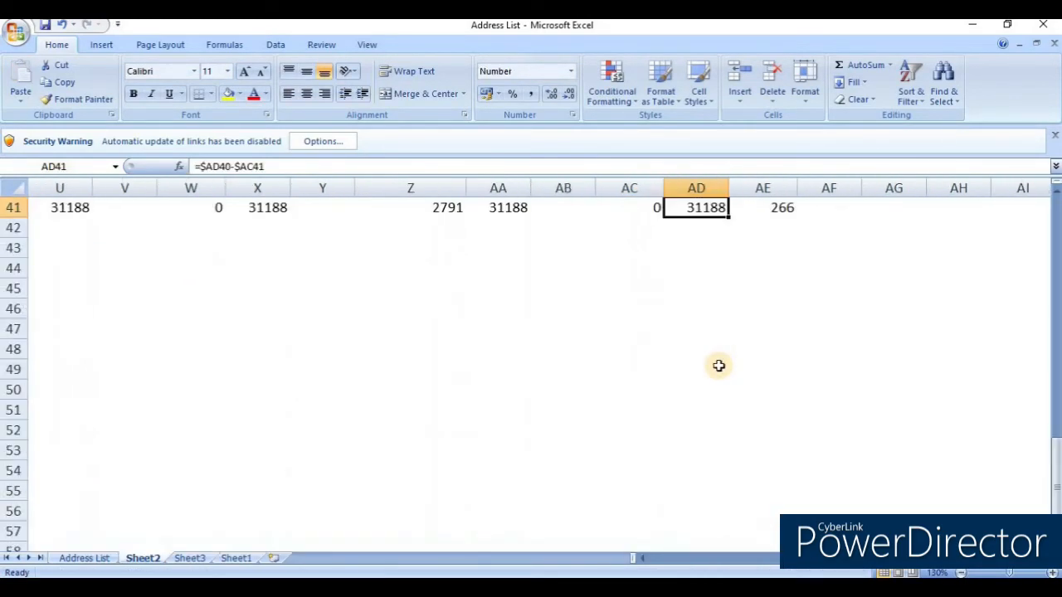
{"action": "key", "text": "Up"}
{"action": "key", "text": "Up"}
{"action": "key", "text": "Up"}
{"action": "key", "text": "Up"}
{"action": "key", "text": "Up"}
{"action": "key", "text": "Up"}
{"action": "key", "text": "Up"}
{"action": "key", "text": "Up"}
{"action": "key", "text": "Up"}
{"action": "key", "text": "Up"}
{"action": "key", "text": "Up"}
{"action": "key", "text": "Up"}
{"action": "key", "text": "Up"}
{"action": "key", "text": "Up"}
{"action": "key", "text": "Up"}
{"action": "key", "text": "Up"}
{"action": "key", "text": "Up"}
{"action": "key", "text": "Up"}
{"action": "key", "text": "Up"}
{"action": "key", "text": "Up"}
{"action": "key", "text": "Up"}
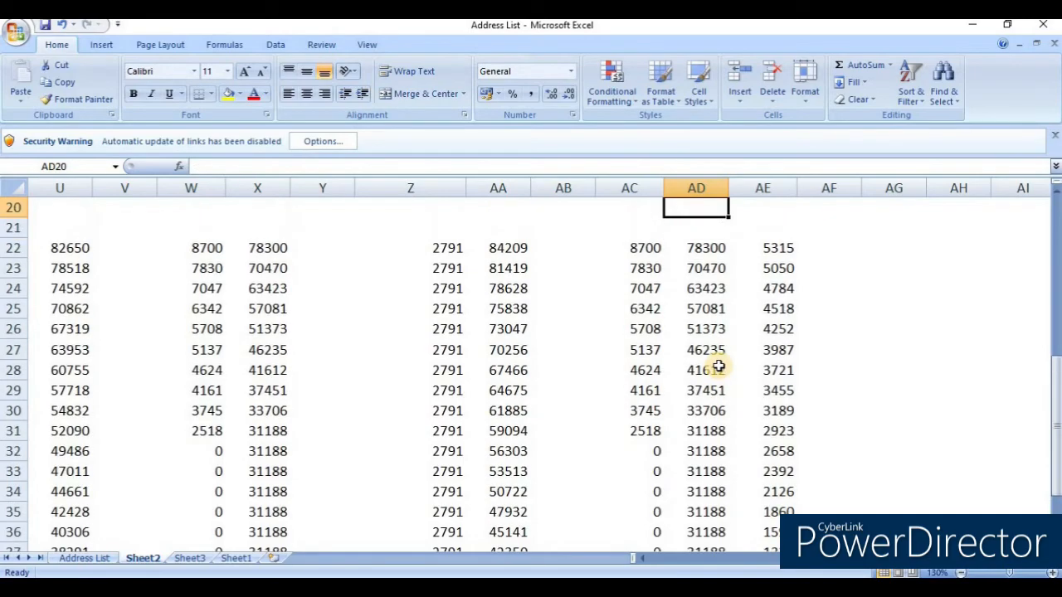
{"action": "key", "text": "Down"}
{"action": "key", "text": "Down"}
{"action": "key", "text": "Down"}
{"action": "key", "text": "ctrl+Down"}
Step: Compare the row 41 final values of the other depreciation methods with the VDB remaining value
{"action": "key", "text": "Left"}
{"action": "key", "text": "Left"}
{"action": "key", "text": "Left"}
{"action": "key", "text": "Left"}
{"action": "key", "text": "Left"}
{"action": "key", "text": "Left"}
{"action": "key", "text": "Left"}
{"action": "key", "text": "Left"}
{"action": "key", "text": "Left"}
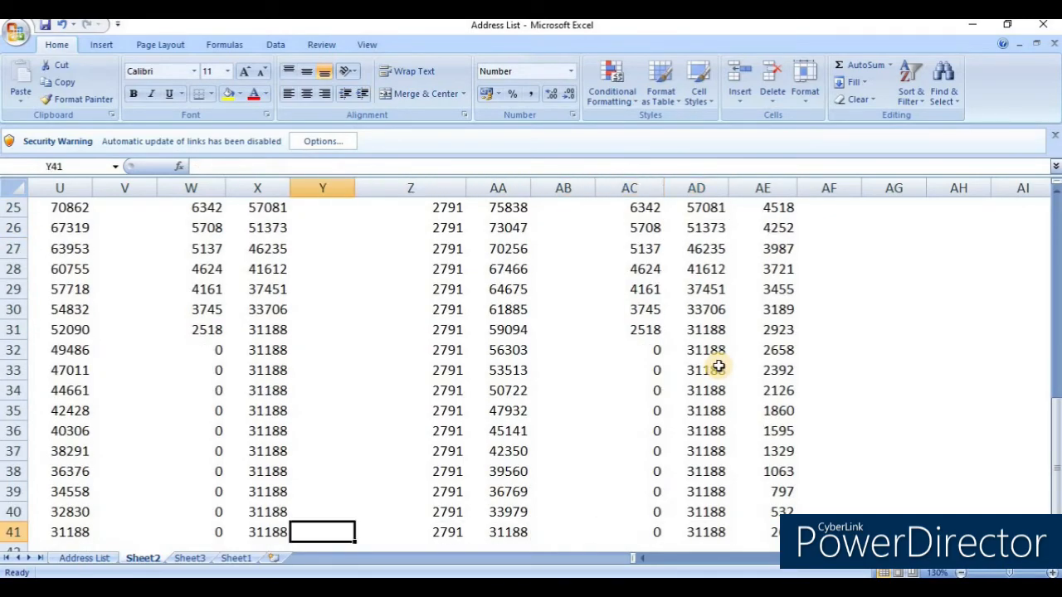
{"action": "key", "text": "Left"}
{"action": "key", "text": "Left"}
{"action": "key", "text": "Left"}
{"action": "key", "text": "Right"}
{"action": "key", "text": "Right"}
{"action": "key", "text": "Right"}
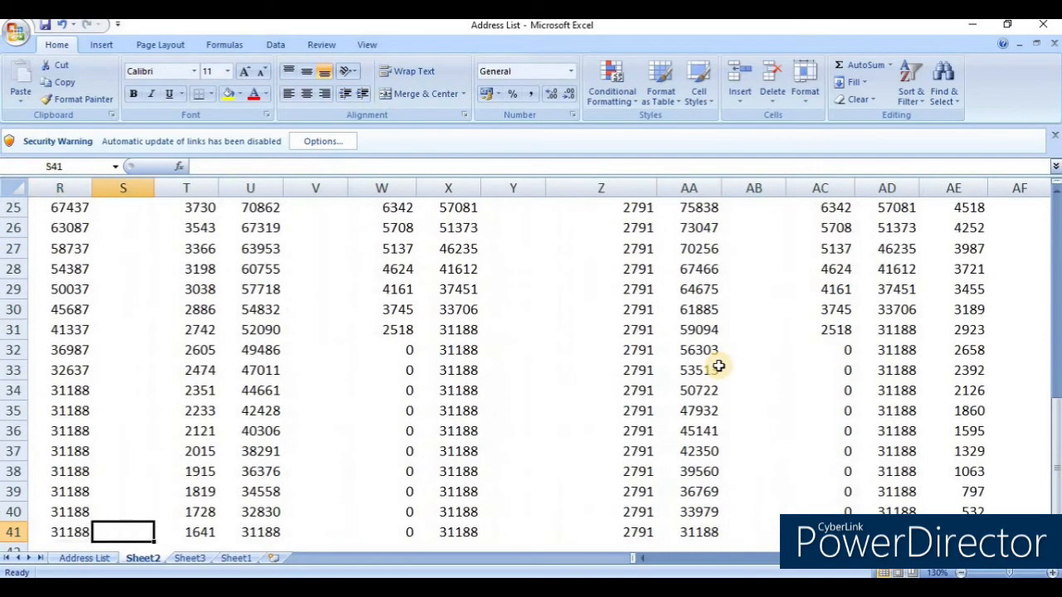
{"action": "key", "text": "ctrl+End"}
{"action": "key", "text": "Right"}
{"action": "key", "text": "Right"}
{"action": "key", "text": "Left"}
{"action": "key", "text": "Left"}
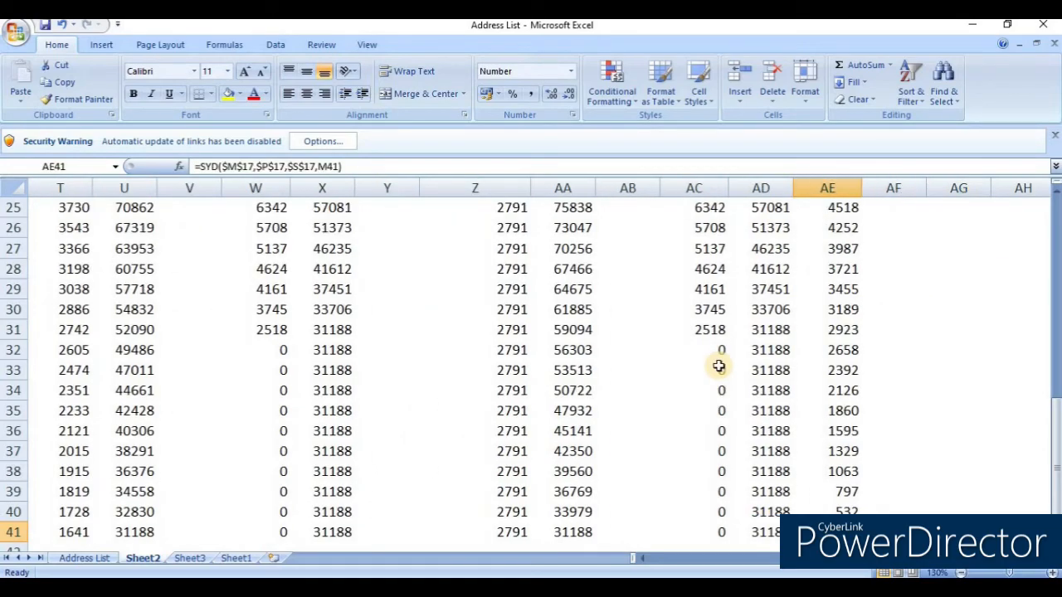
{"action": "key", "text": "Left"}
{"action": "key", "text": "ctrl+Up"}
{"action": "key", "text": "Up"}
{"action": "key", "text": "Down"}
{"action": "key", "text": "ctrl+Down"}
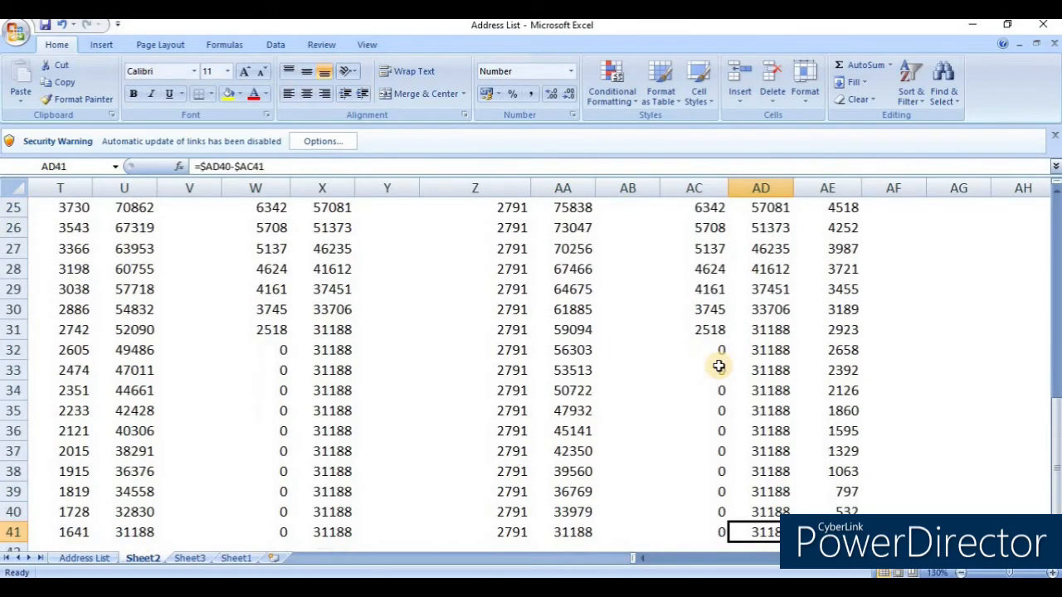
Step: Calculate the first value after SYD depreciation in AF22 with the formula =87000-AE22
{"action": "key", "text": "Right"}
{"action": "key", "text": "Right"}
{"action": "key", "text": "Left"}
{"action": "key", "text": "ctrl+Up"}
{"action": "key", "text": "Up"}
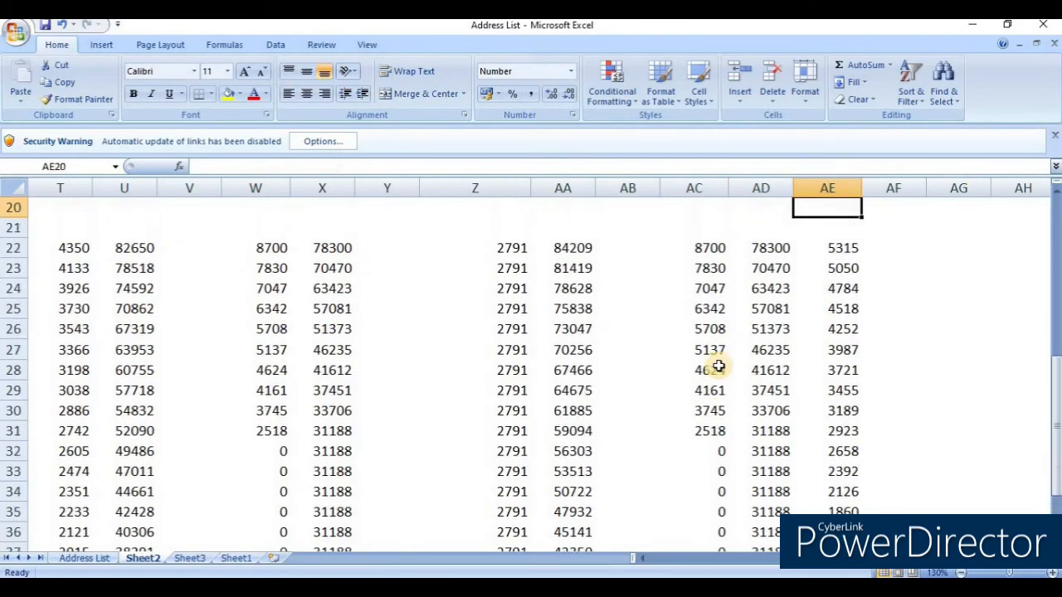
{"action": "key", "text": "ctrl+Up"}
{"action": "key", "text": "Down"}
{"action": "key", "text": "ctrl+Down"}
{"action": "key", "text": "ctrl+Down"}
{"action": "key", "text": "Right"}
{"action": "type", "text": "="}
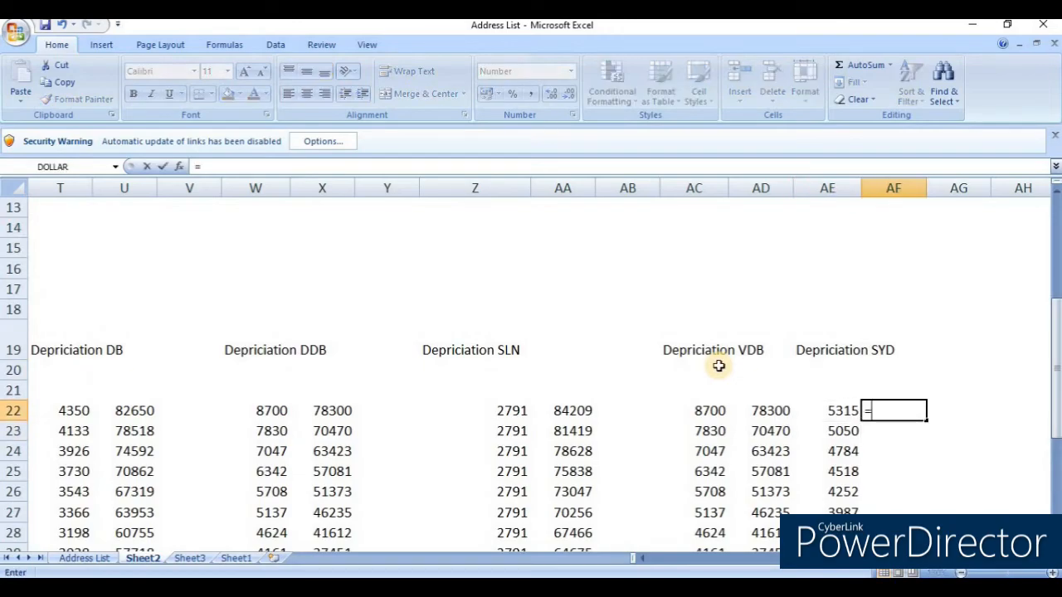
{"action": "type", "text": "87000-"}
{"action": "key", "text": "Left"}
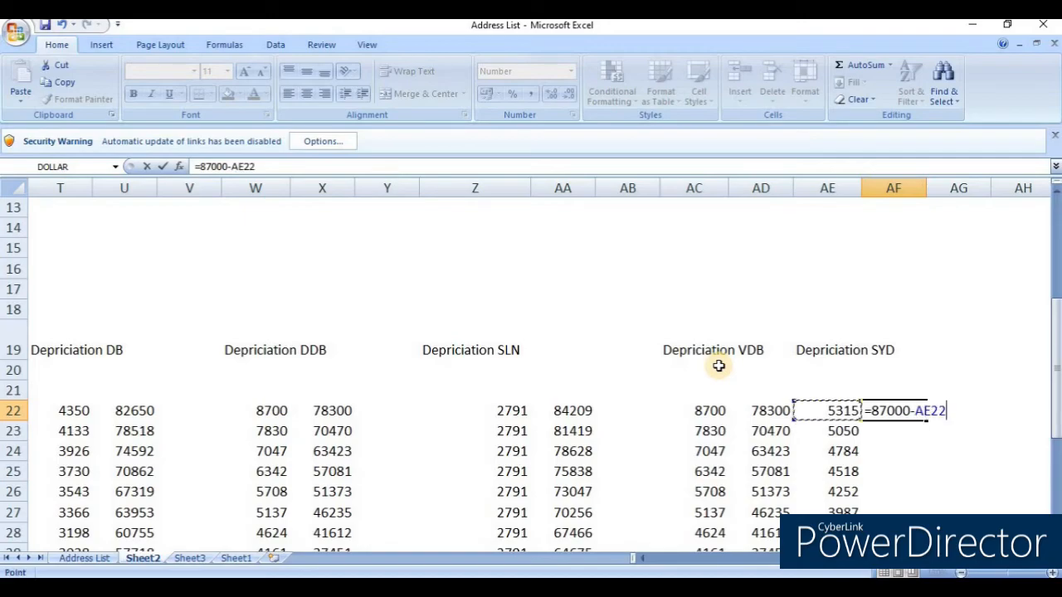
{"action": "key", "text": "Return"}
Step: Calculate the second SYD remaining value in AF23 with the column-locked formula =$AF22-$AE23
{"action": "type", "text": "="}
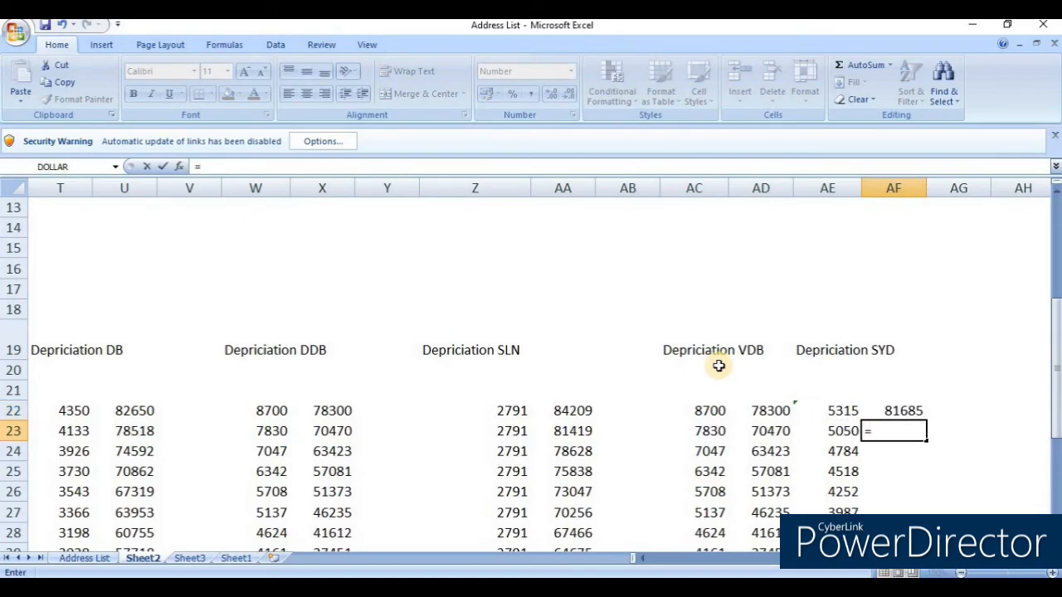
{"action": "key", "text": "Up"}
{"action": "key", "text": "F4"}
{"action": "key", "text": "F4"}
{"action": "key", "text": "F4"}
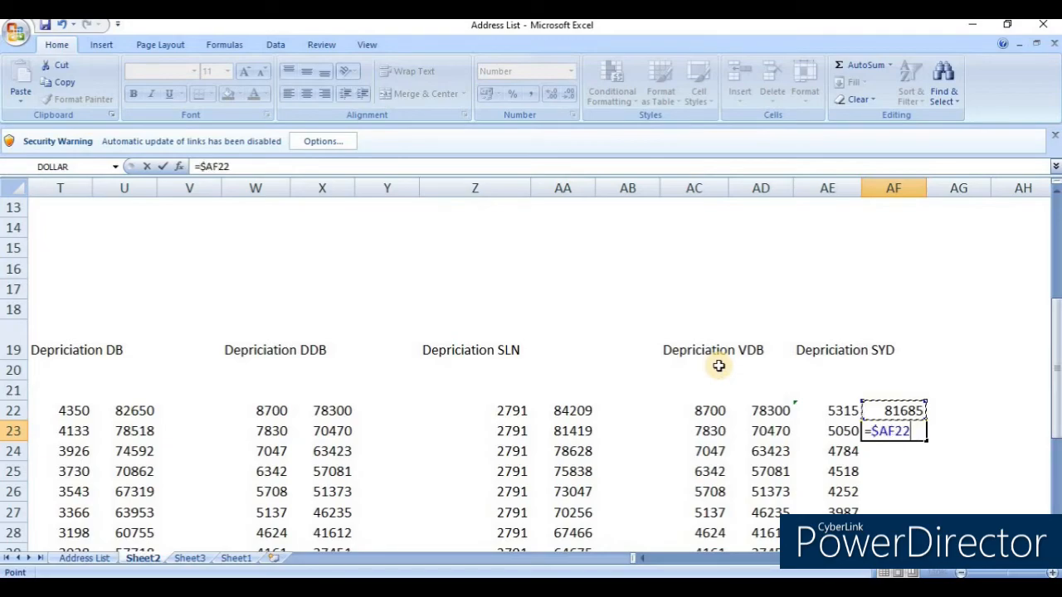
{"action": "type", "text": "-"}
{"action": "key", "text": "Left"}
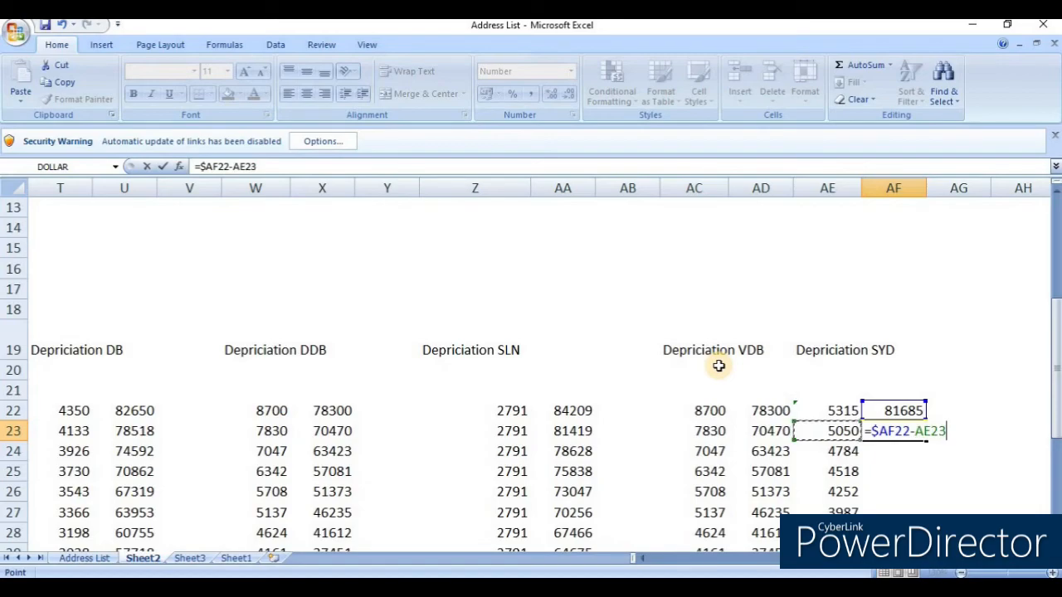
{"action": "key", "text": "F4"}
{"action": "key", "text": "F4"}
{"action": "key", "text": "F4"}
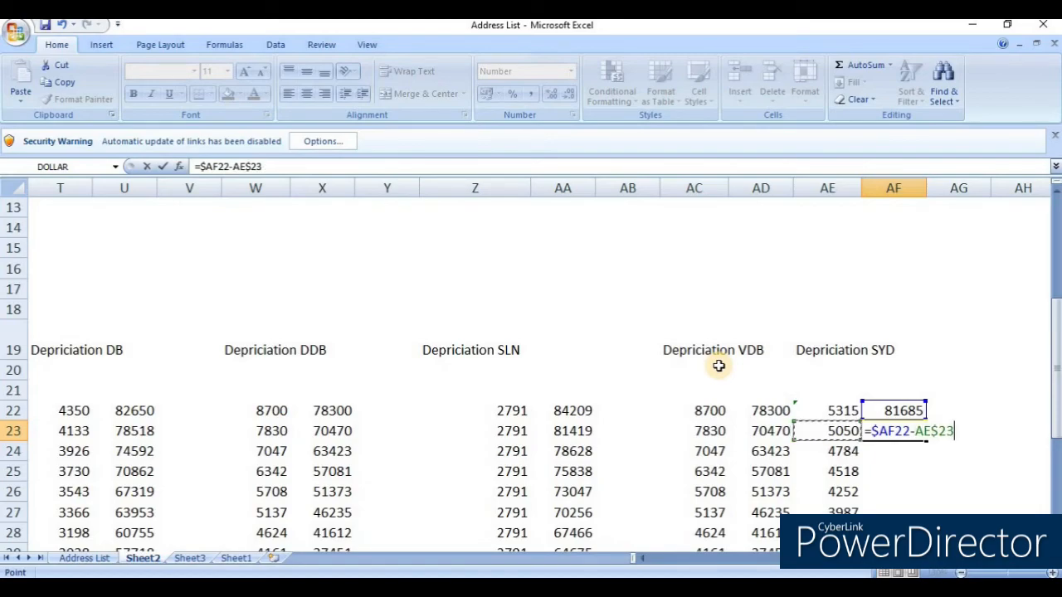
{"action": "key", "text": "Return"}
Step: Copy the SYD remaining value formula from AF23 down the column through AF41
{"action": "key", "text": "Up"}
{"action": "key", "text": "ctrl+c"}
{"action": "key", "text": "Left"}
{"action": "key", "text": "ctrl+Down"}
{"action": "key", "text": "Right"}
{"action": "key", "text": "ctrl+shift+Up"}
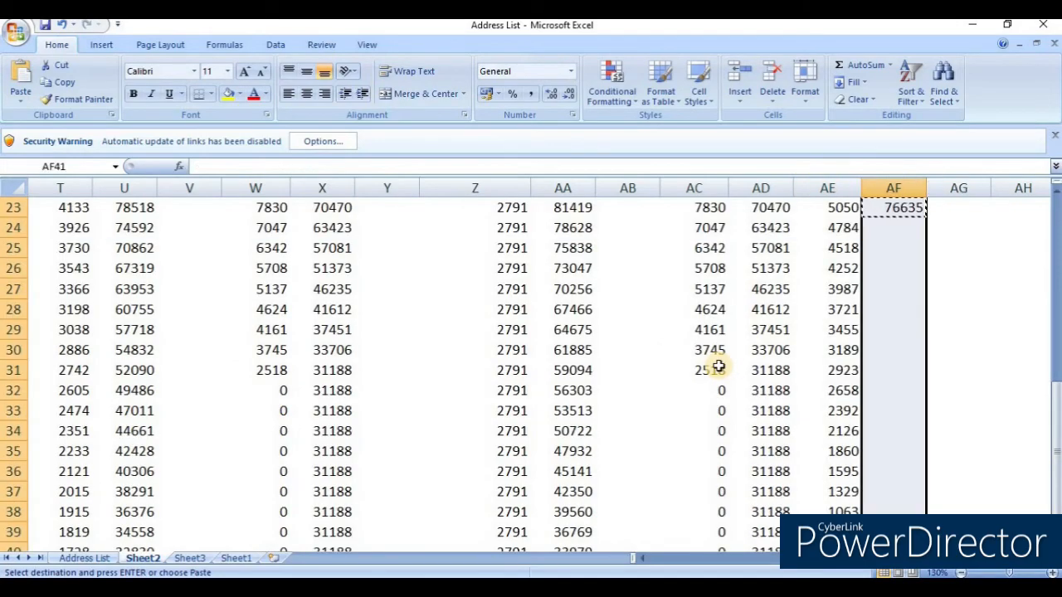
{"action": "key", "text": "Return"}
Step: Review the SYD remaining values and their formulas in column AF between row 22 and row 41
{"action": "key", "text": "ctrl+Down"}
{"action": "key", "text": "ctrl+Up"}
{"action": "key", "text": "Up"}
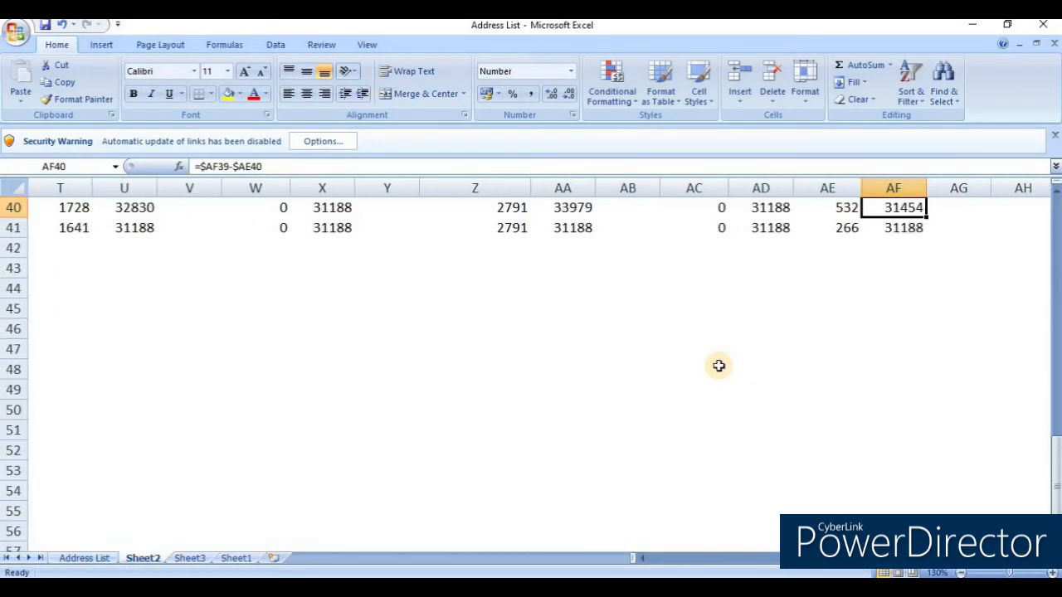
{"action": "key", "text": "Up"}
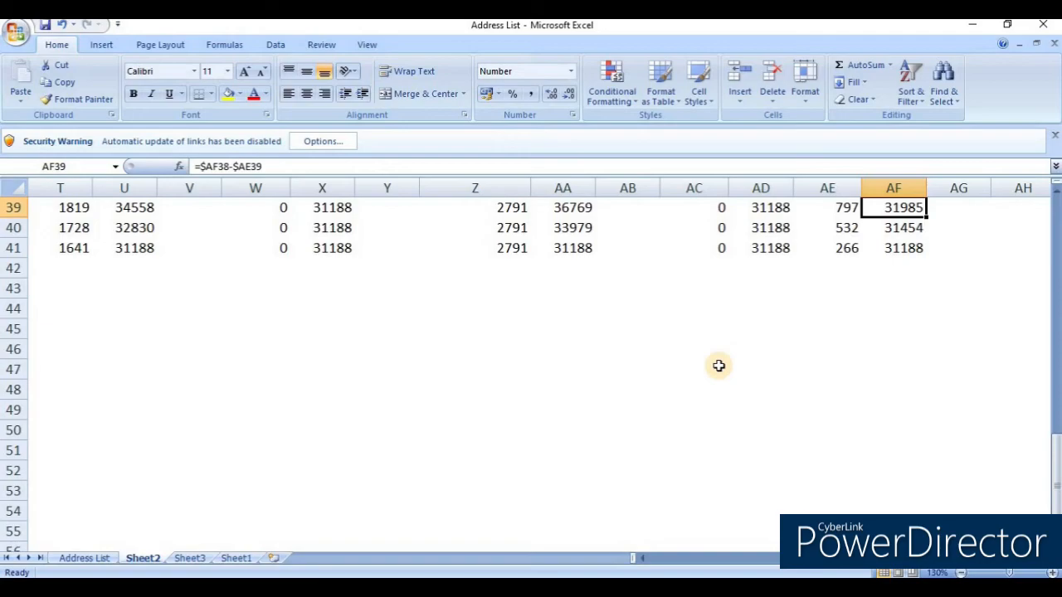
{"action": "key", "text": "ctrl+Down"}
{"action": "key", "text": "ctrl+Up"}
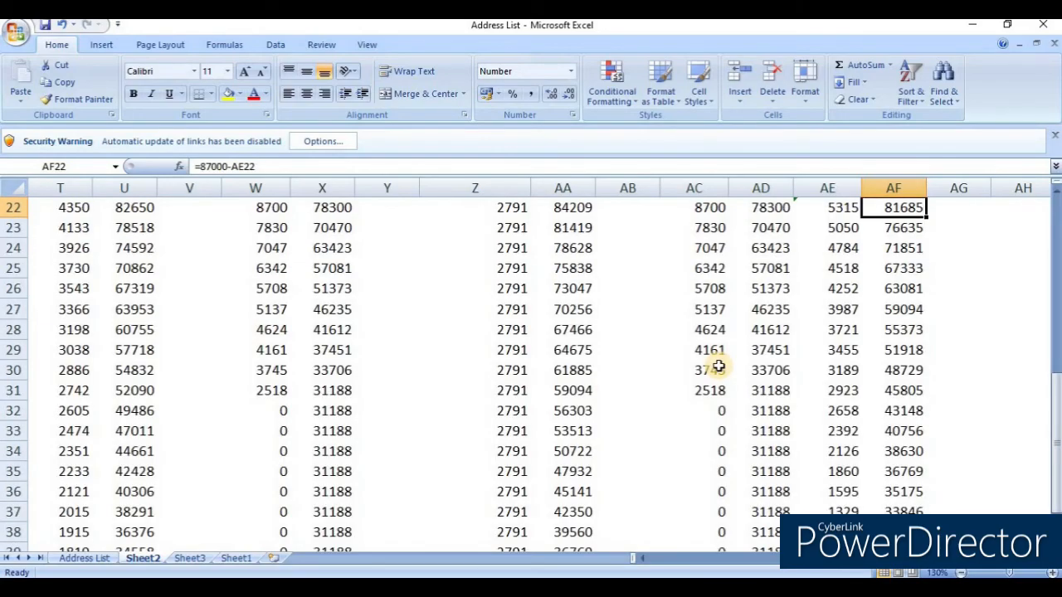
Step: Return to the start of Sheet2 and examine the title banner that lists the depreciation functions
{"action": "key", "text": "ctrl+Up"}
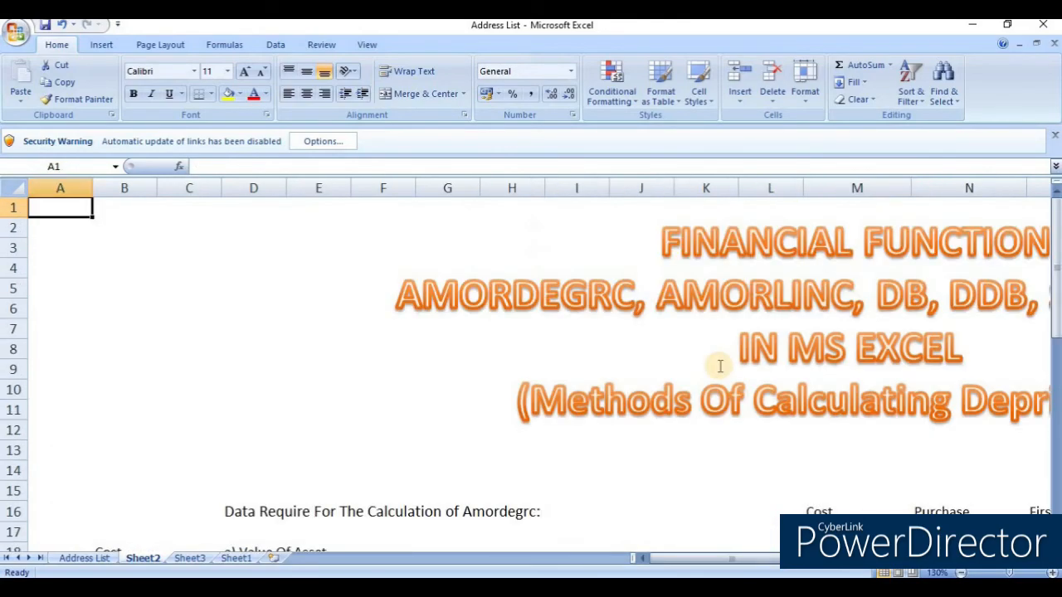
{"action": "key", "text": "Right"}
{"action": "key", "text": "Right"}
{"action": "key", "text": "Right"}
{"action": "key", "text": "Right"}
{"action": "key", "text": "Right"}
{"action": "key", "text": "Right"}
{"action": "key", "text": "Right"}
{"action": "key", "text": "Right"}
{"action": "key", "text": "Right"}
{"action": "key", "text": "Right"}
{"action": "key", "text": "Right"}
{"action": "key", "text": "Down"}
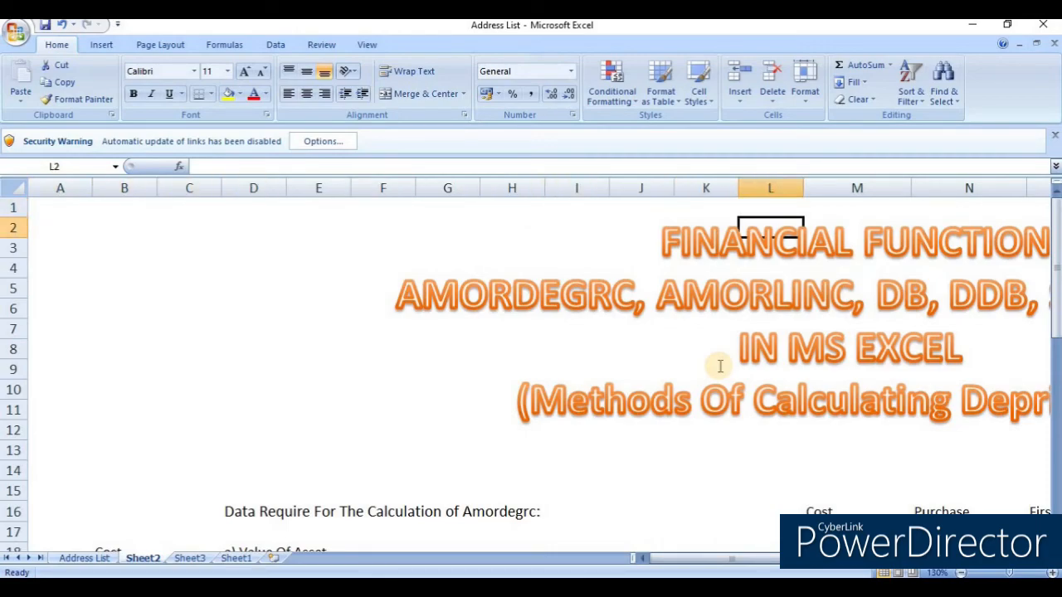
{"action": "key", "text": "Down"}
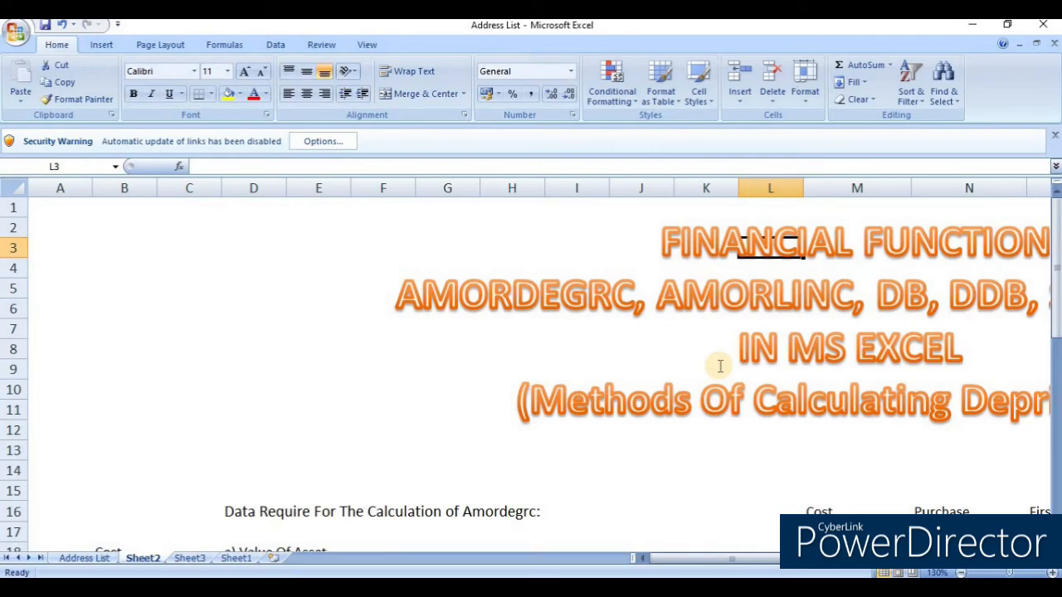
{"action": "key", "text": "Right"}
{"action": "key", "text": "Right"}
{"action": "key", "text": "Right"}
{"action": "key", "text": "Right"}
{"action": "key", "text": "Right"}
{"action": "key", "text": "Right"}
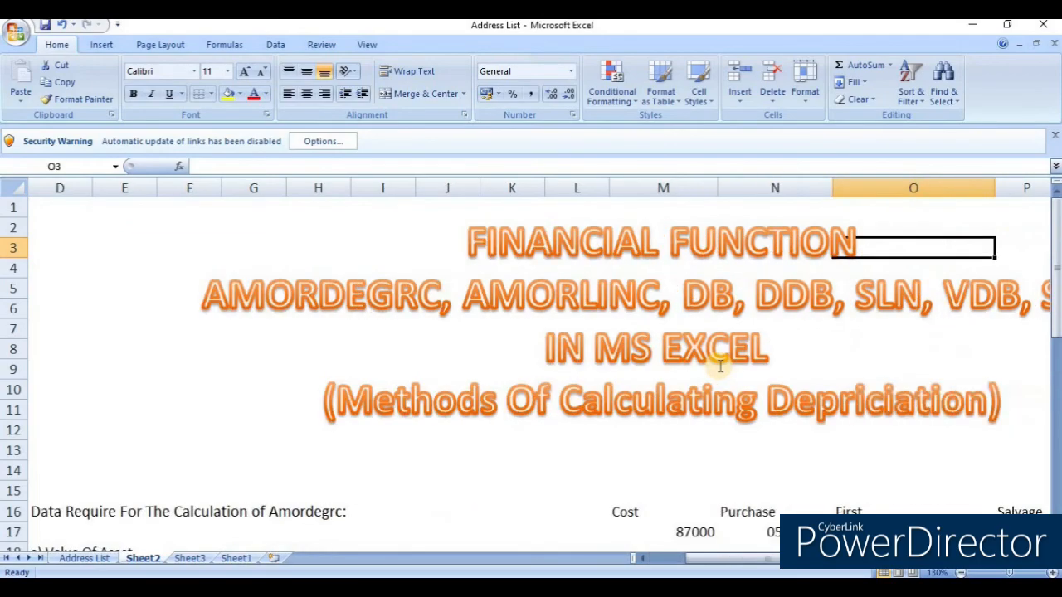
{"action": "key", "text": "Left"}
{"action": "key", "text": "Left"}
{"action": "key", "text": "Left"}
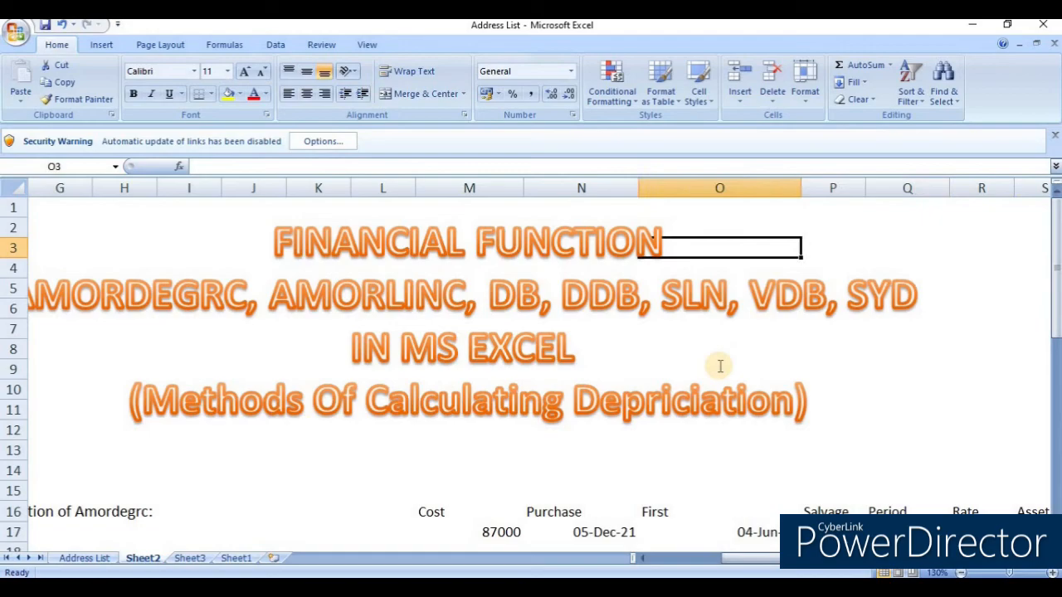
{"action": "key", "text": "Left"}
{"action": "key", "text": "Left"}
{"action": "key", "text": "Left"}
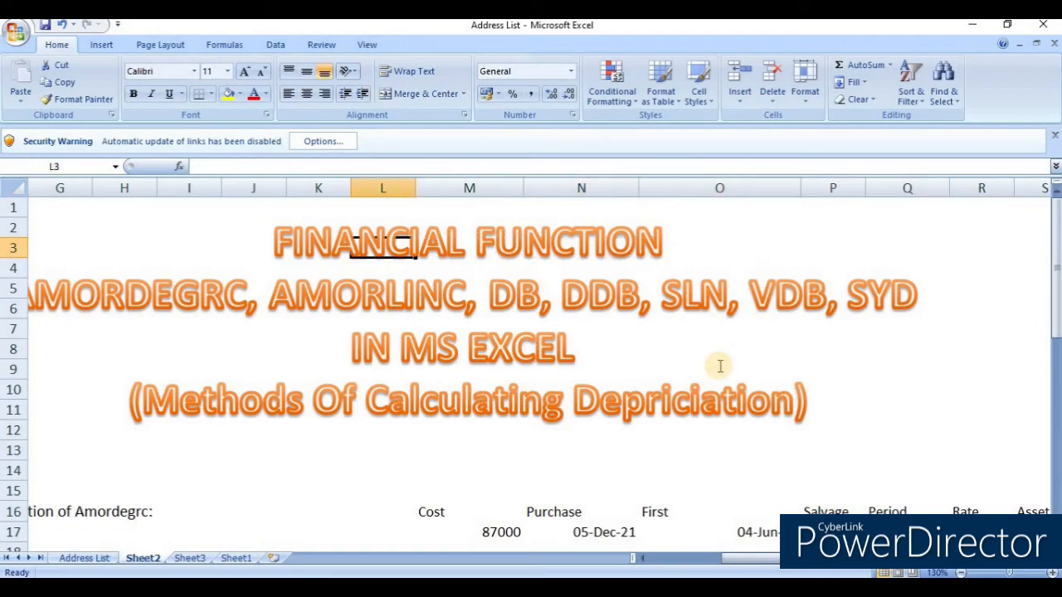